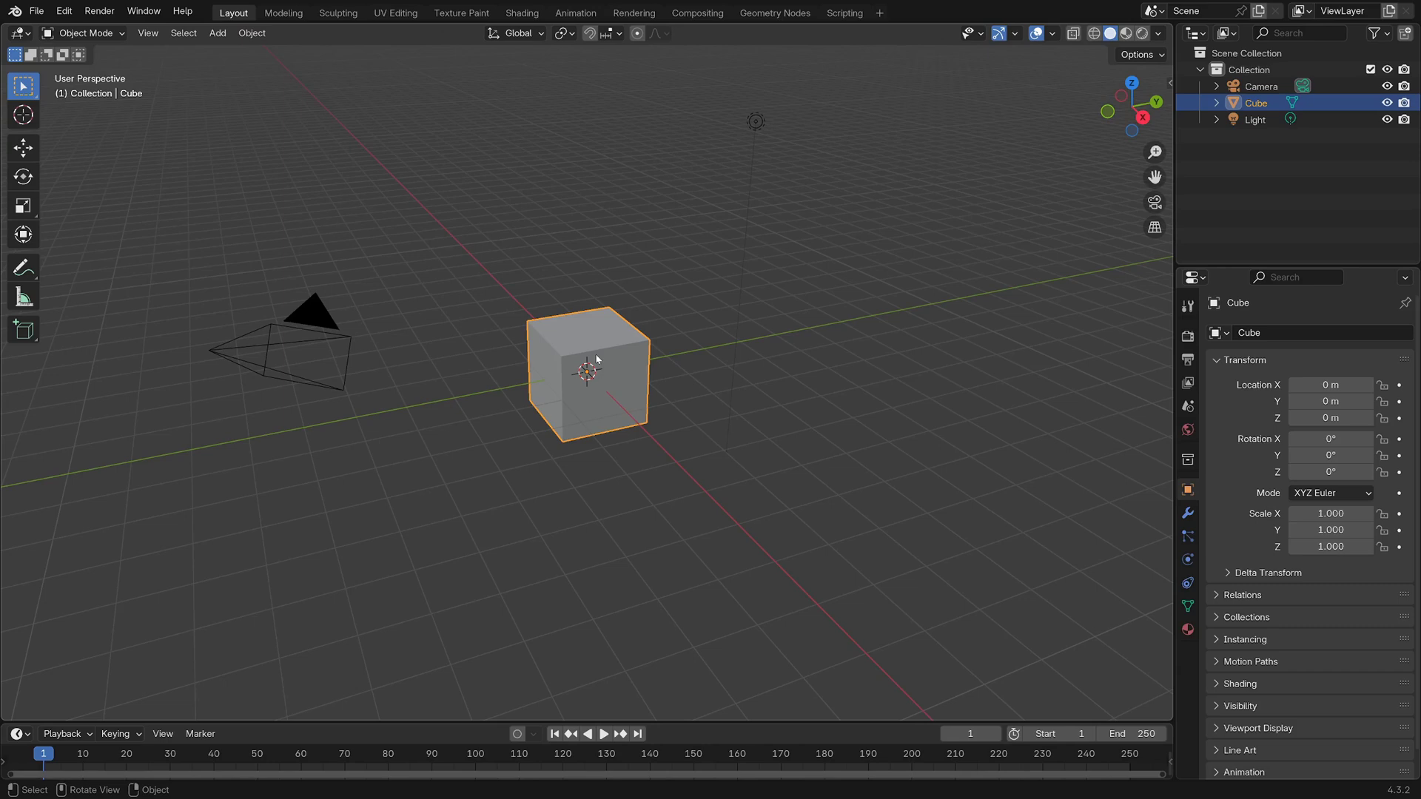
Delete the camera and the light, keeping only the default cube in the scene
key(ctrl+i)
key(x)
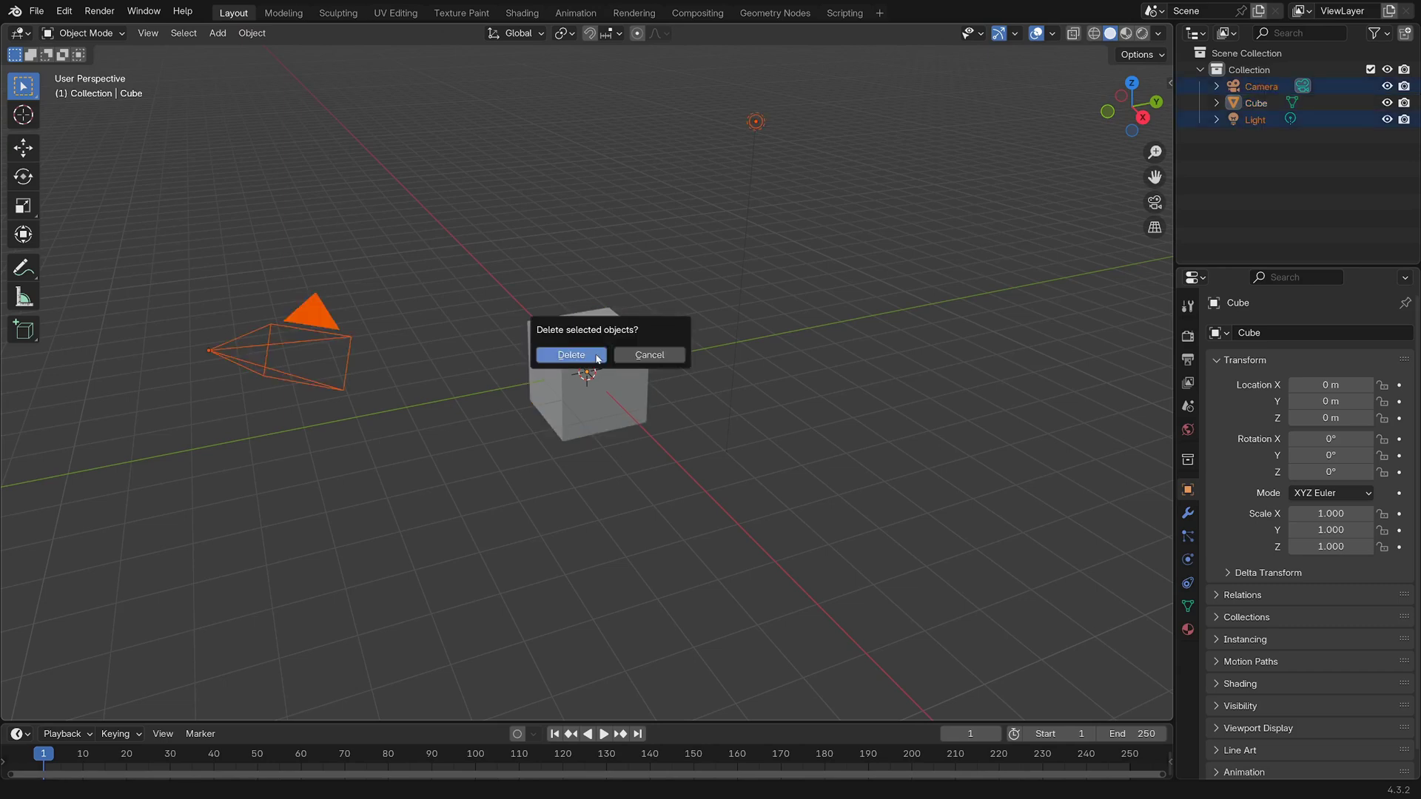
click(598, 357)
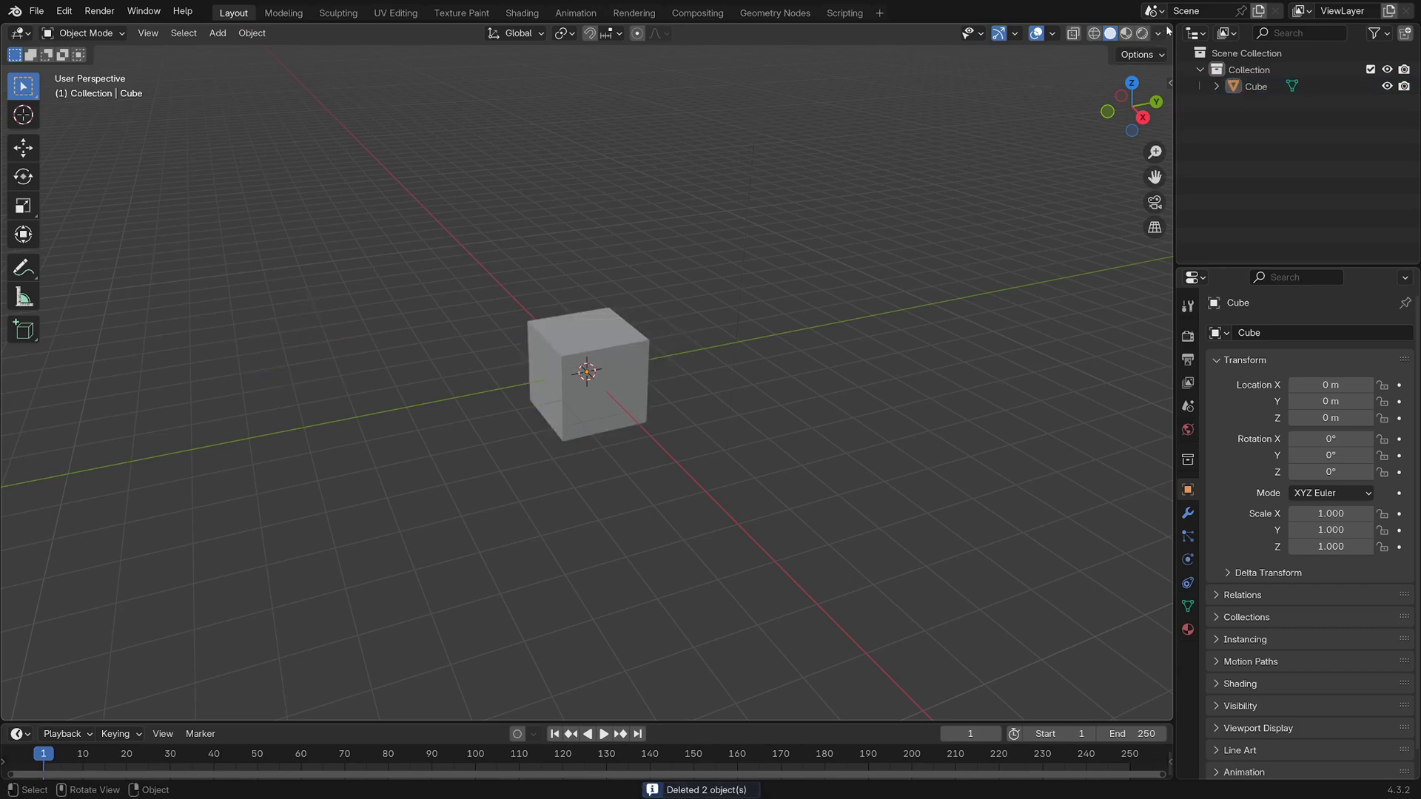
Split the 3D viewport in two, make the new area a Geometry Node Editor, and hide its sidebar
drag(1168, 26, 583, 33)
click(605, 33)
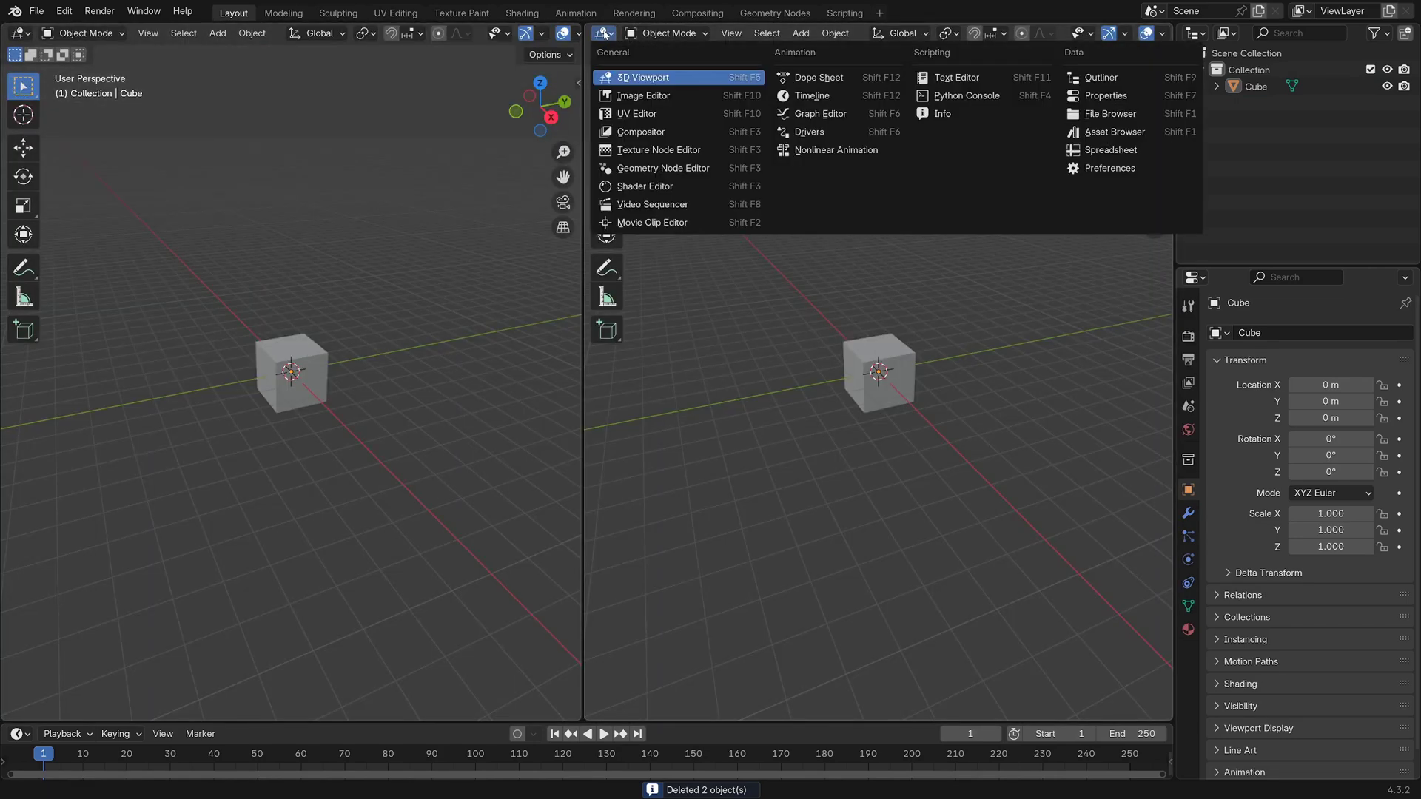
click(670, 167)
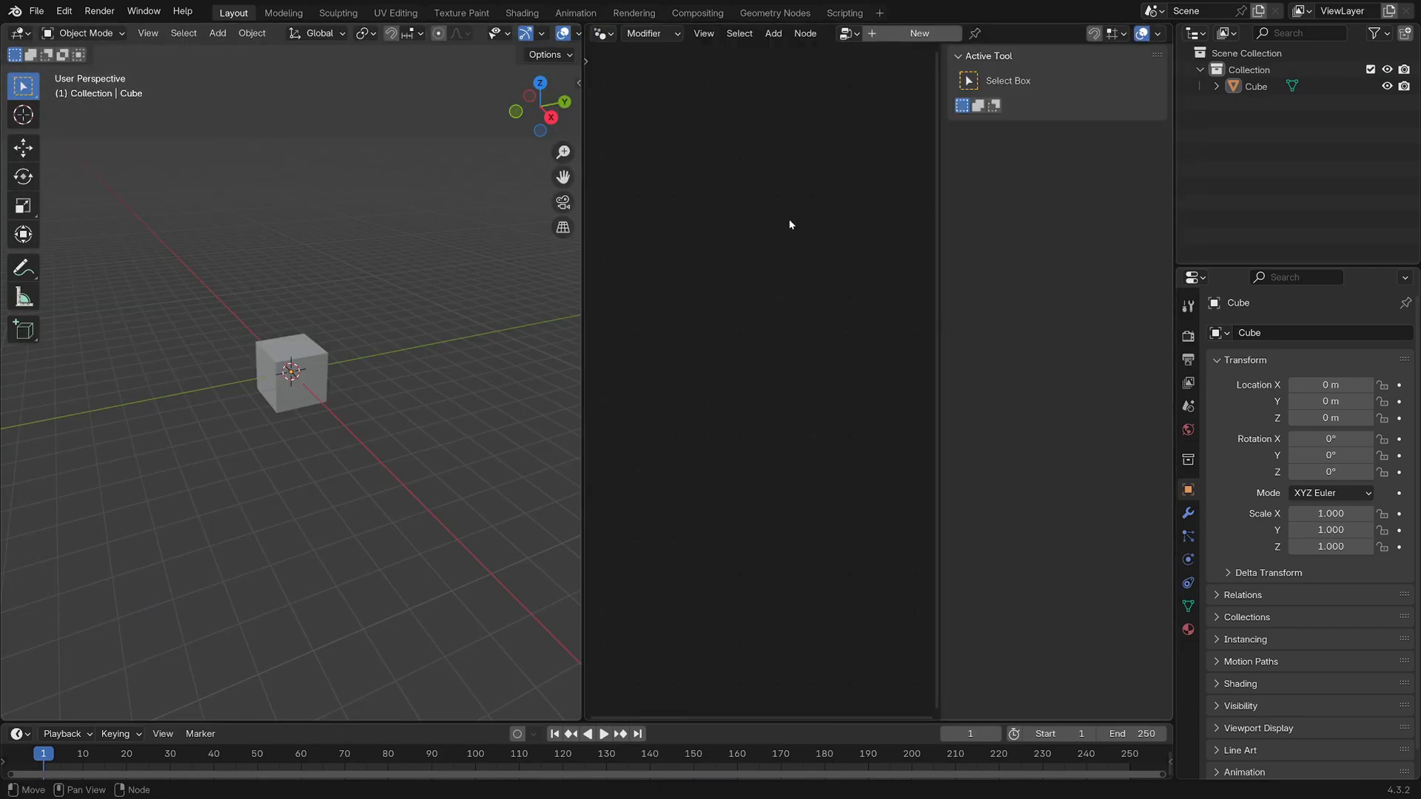
key(n)
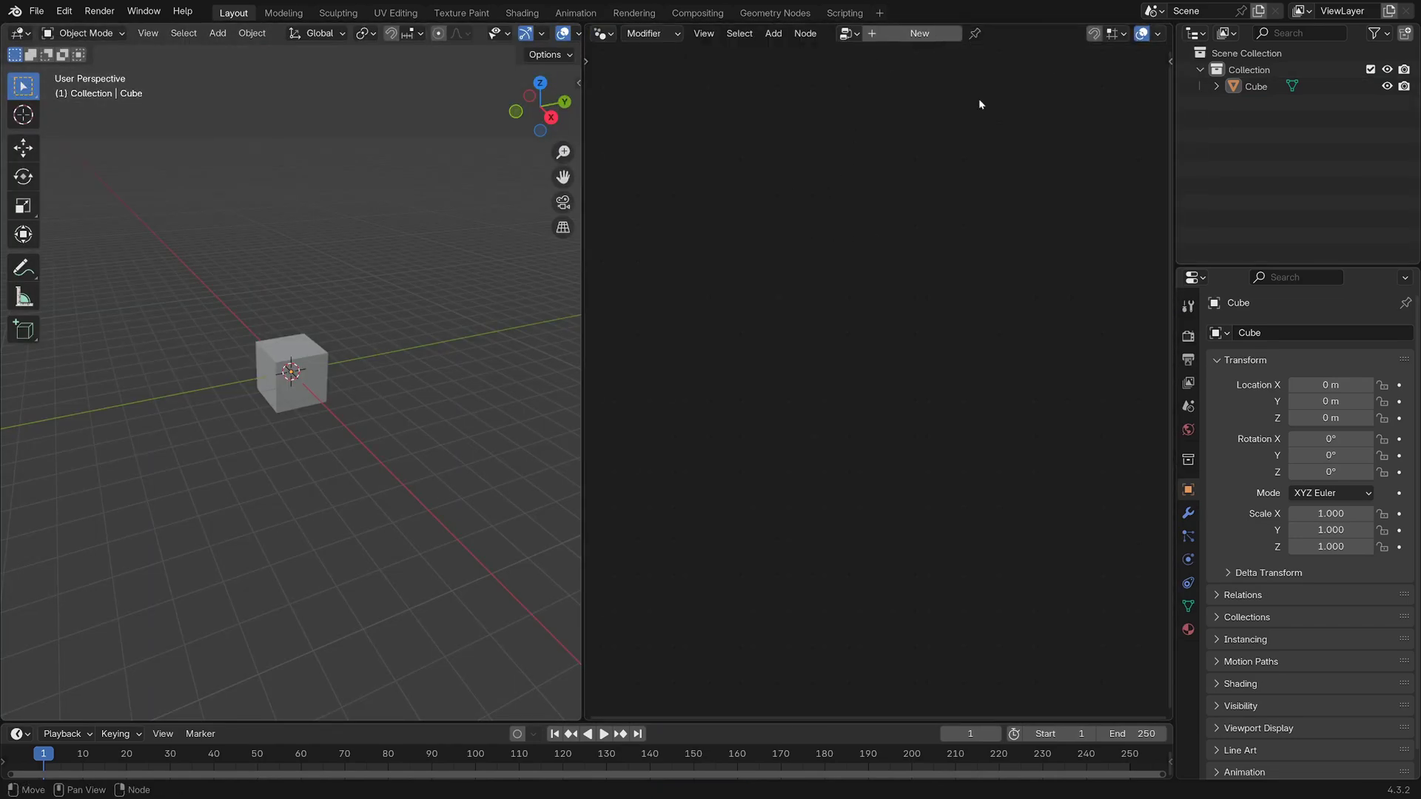
Create a new geometry node tree for the cube and widen the node editor area
click(893, 35)
middle_drag(831, 294, 910, 126)
scroll(892, 176, up, 9)
middle_drag(875, 225, 911, 280)
drag(582, 281, 490, 287)
mouse_move(671, 312)
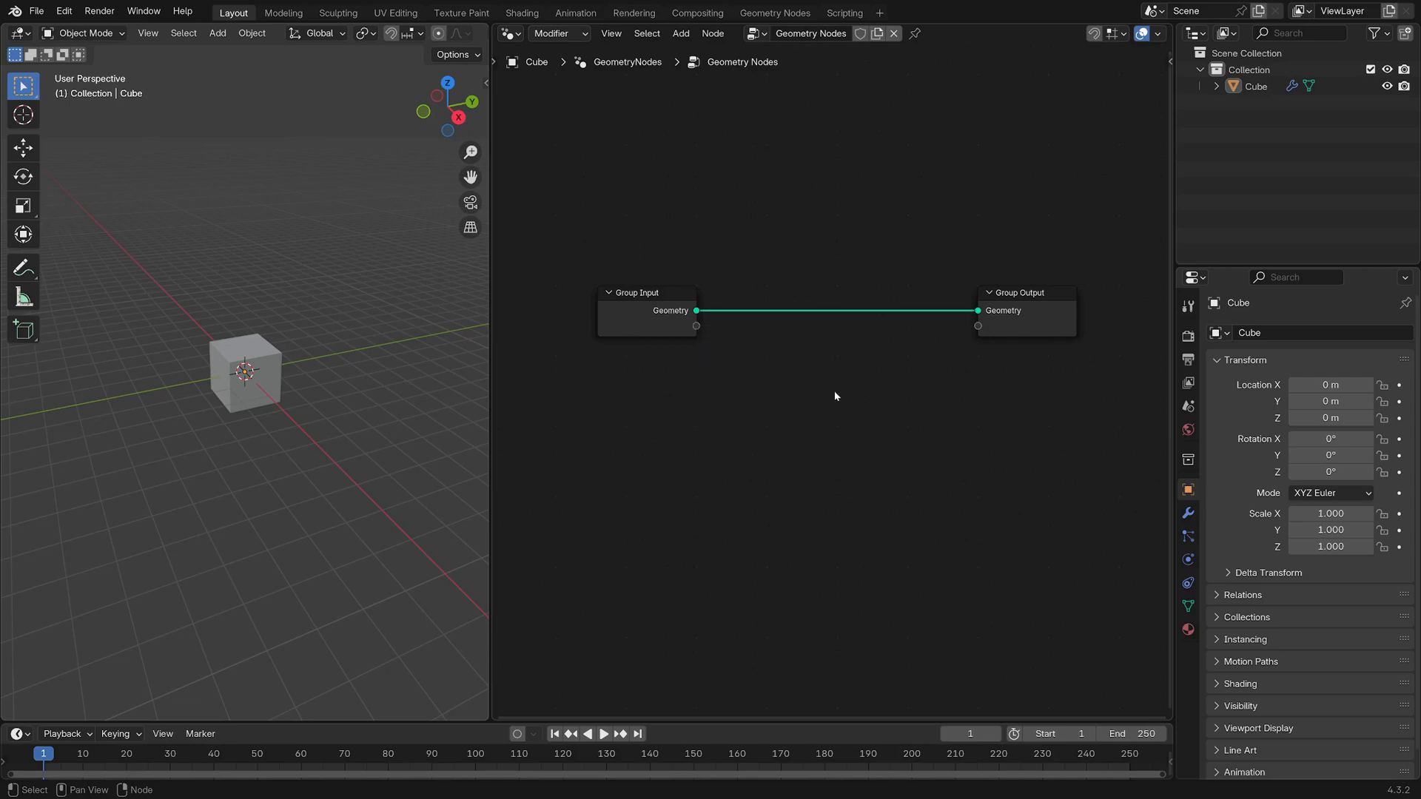
Insert an Instance on Points node between Group Input and Group Output, and also link the input geometry to its Instance socket
middle_drag(835, 377, 832, 335)
key(shift+a)
text(o)
key(BackSpace)
text(instance)
key(Return)
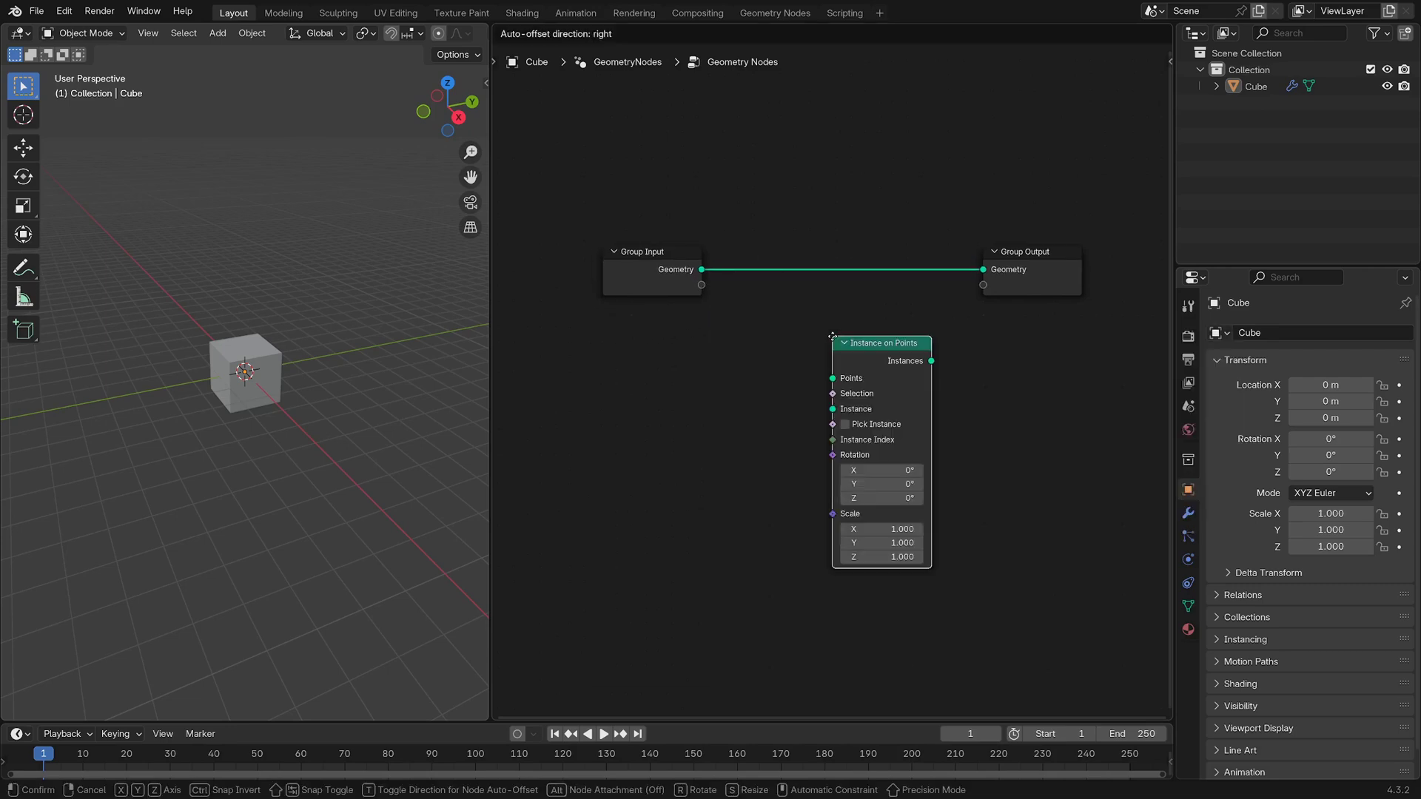
click(805, 216)
scroll(751, 368, up, 2)
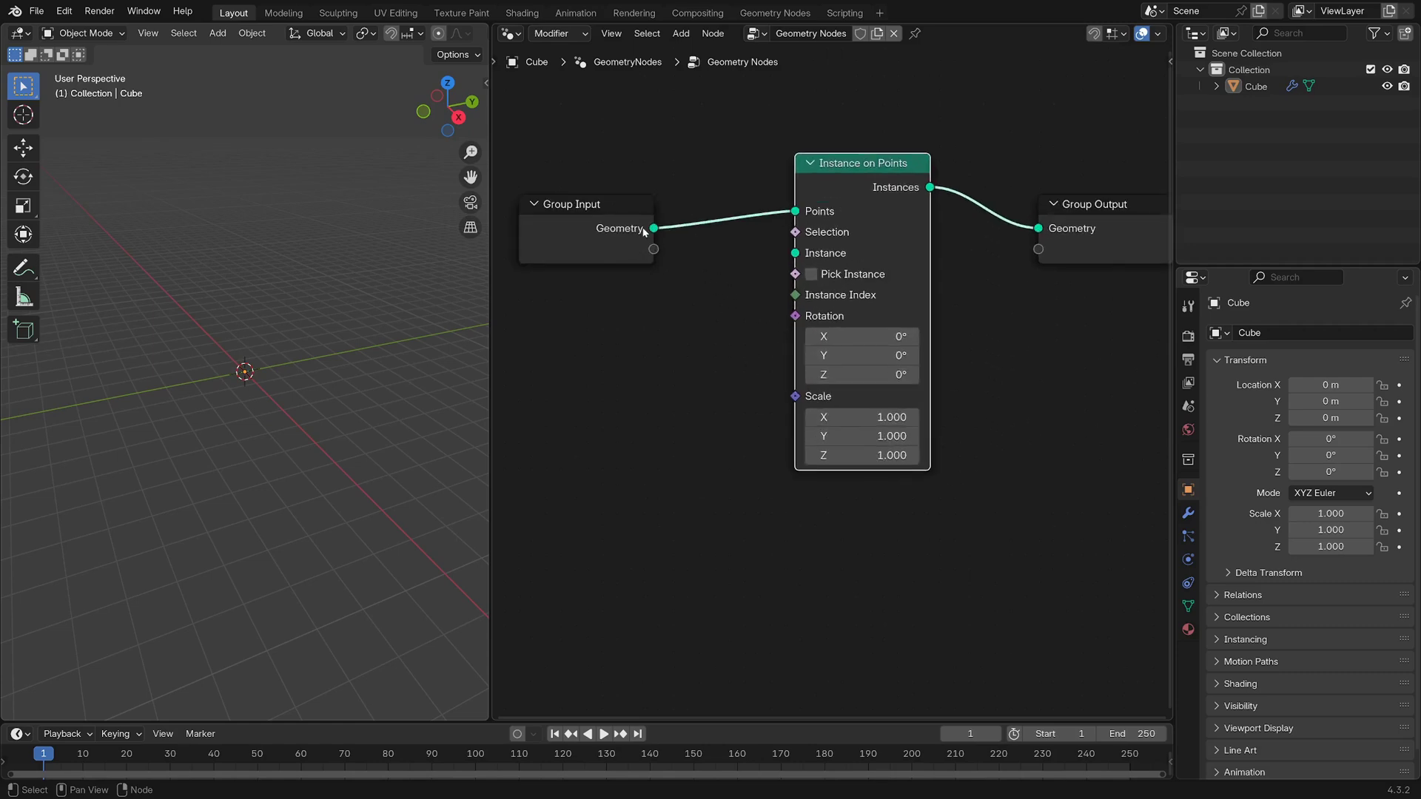
drag(653, 229, 794, 254)
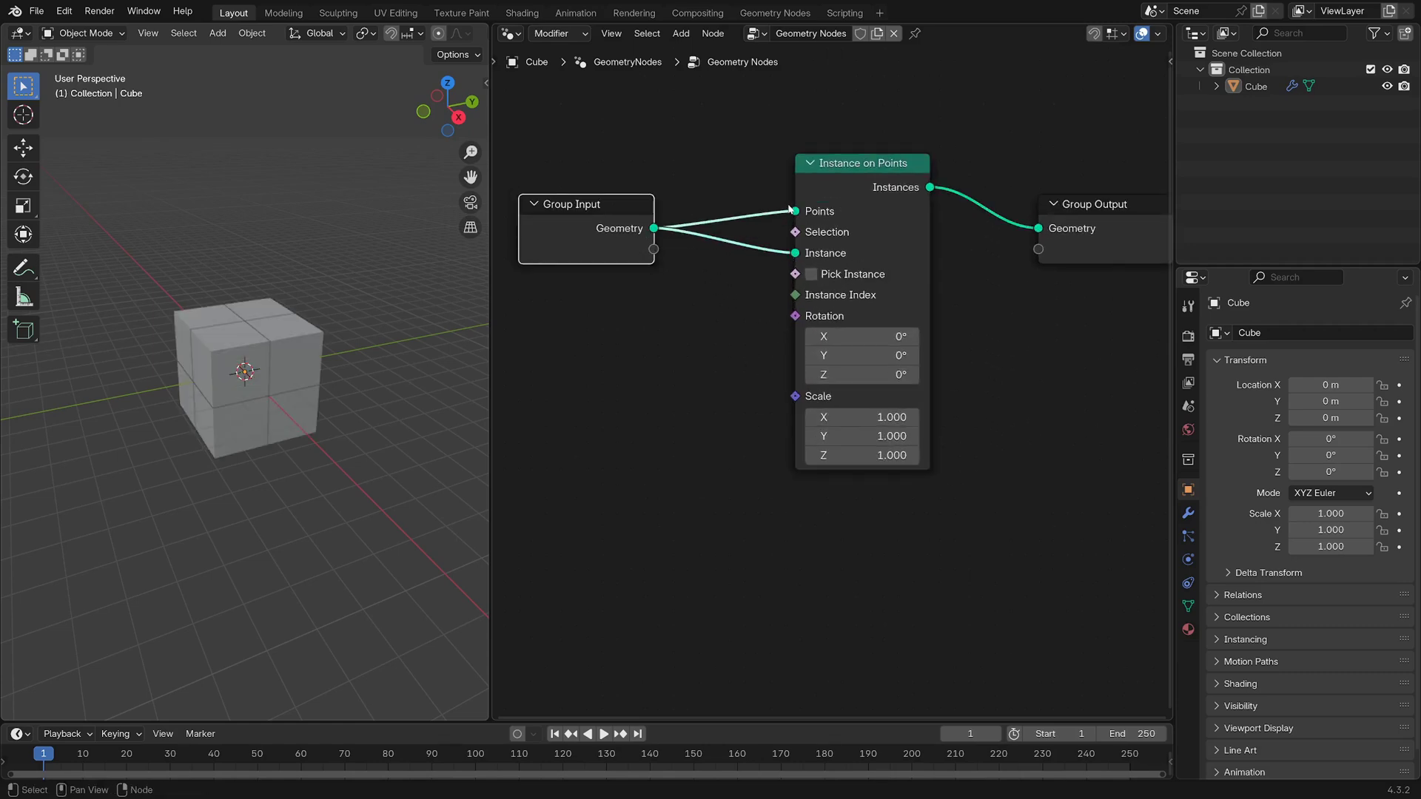
drag(867, 184, 839, 179)
Show the viewport in wireframe with orthographic projection, and set the Instance on Points scale to 0.5 on all axes
scroll(253, 402, up, 3)
key(shift+z)
middle_drag(188, 419, 259, 436)
key(KP_5)
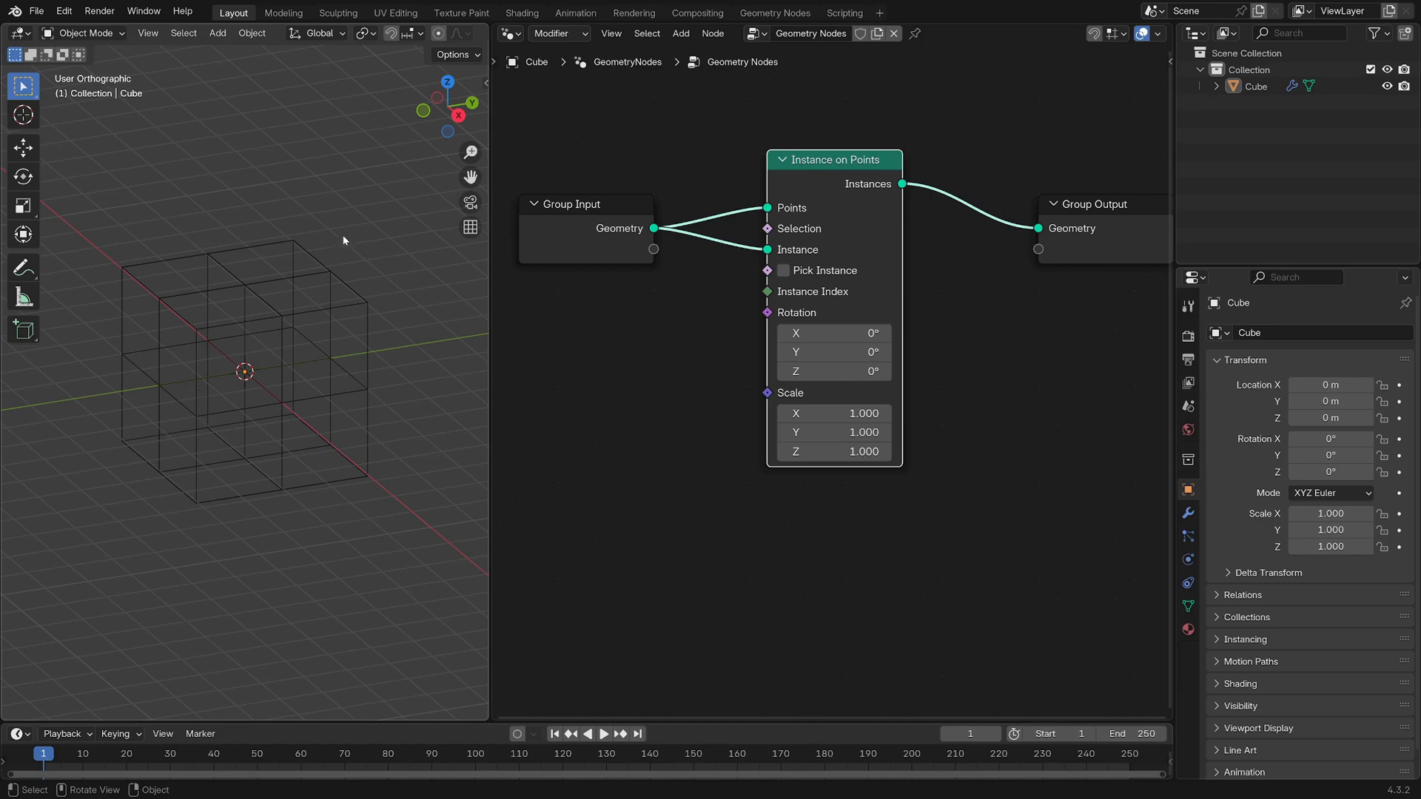
drag(838, 413, 838, 451)
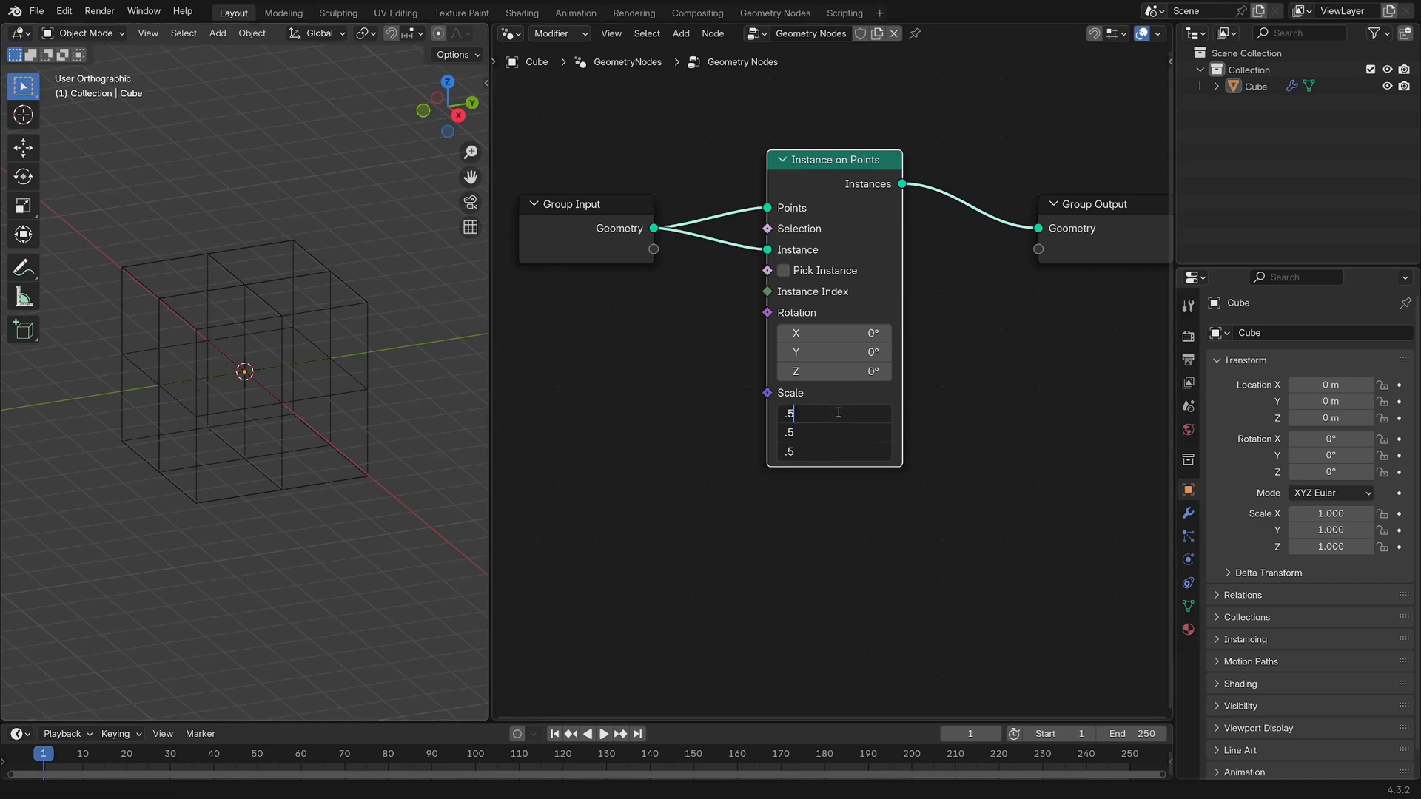
key(Return)
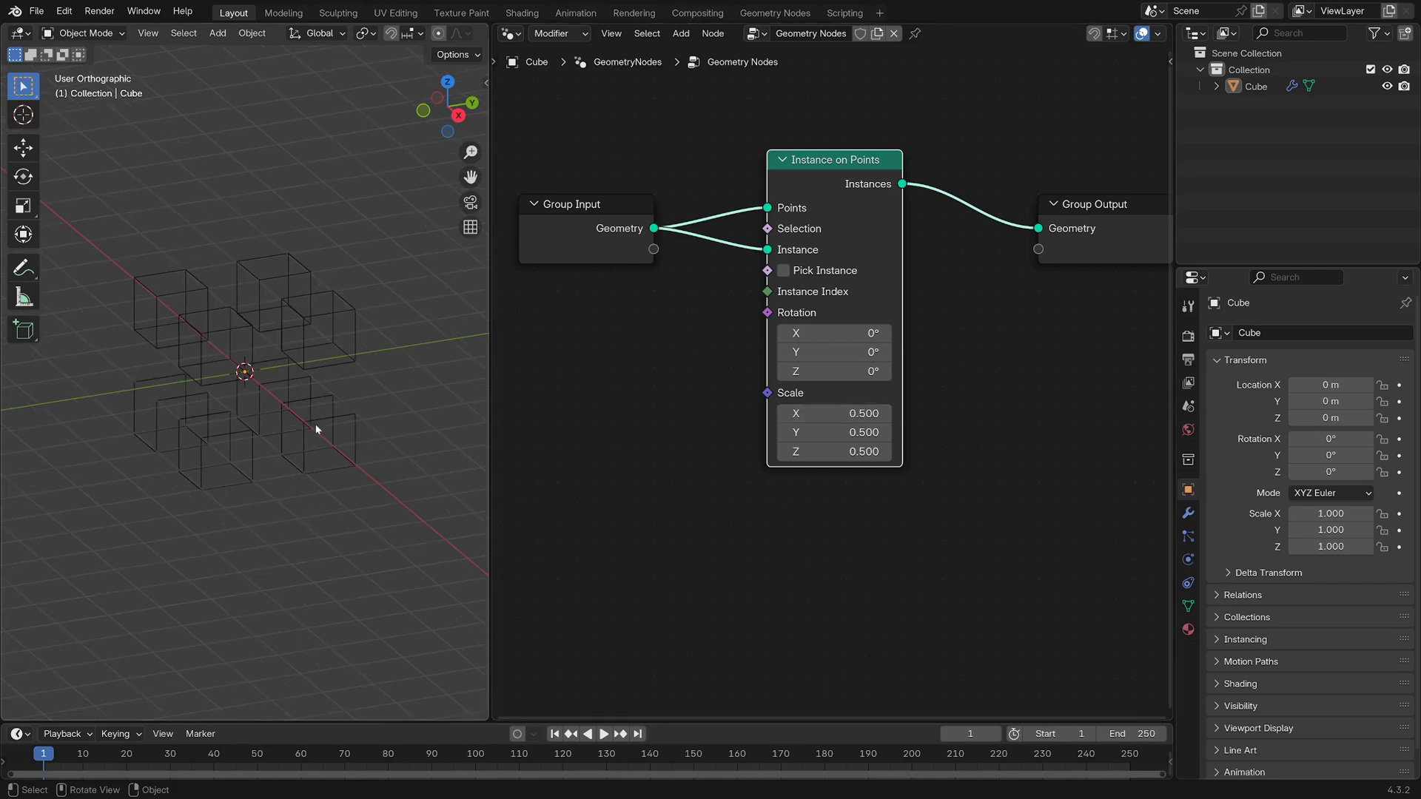
Add a Repeat zone and spread its two nodes to either side of the Instance on Points node
drag(547, 239, 478, 221)
key(shift+a)
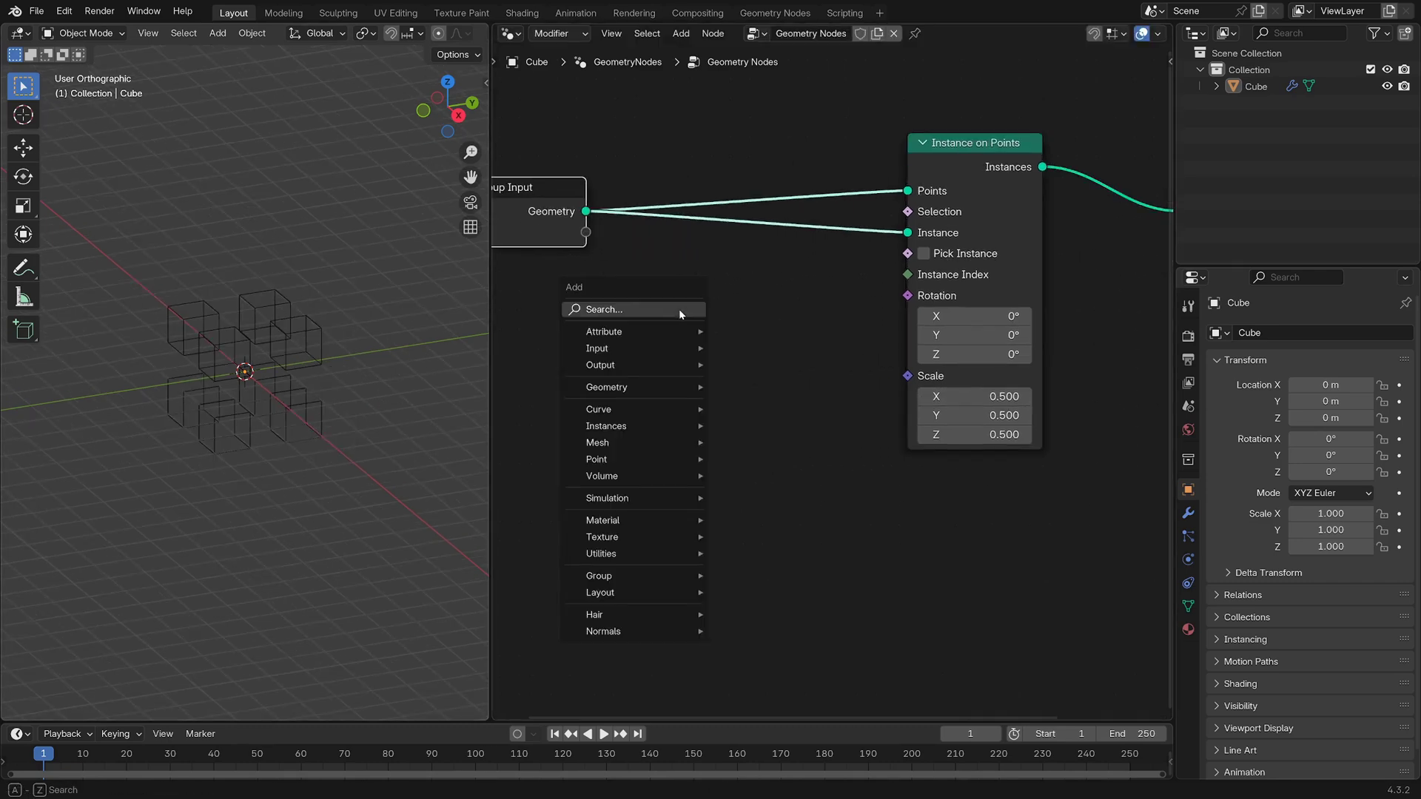
text(repe)
key(Return)
click(815, 276)
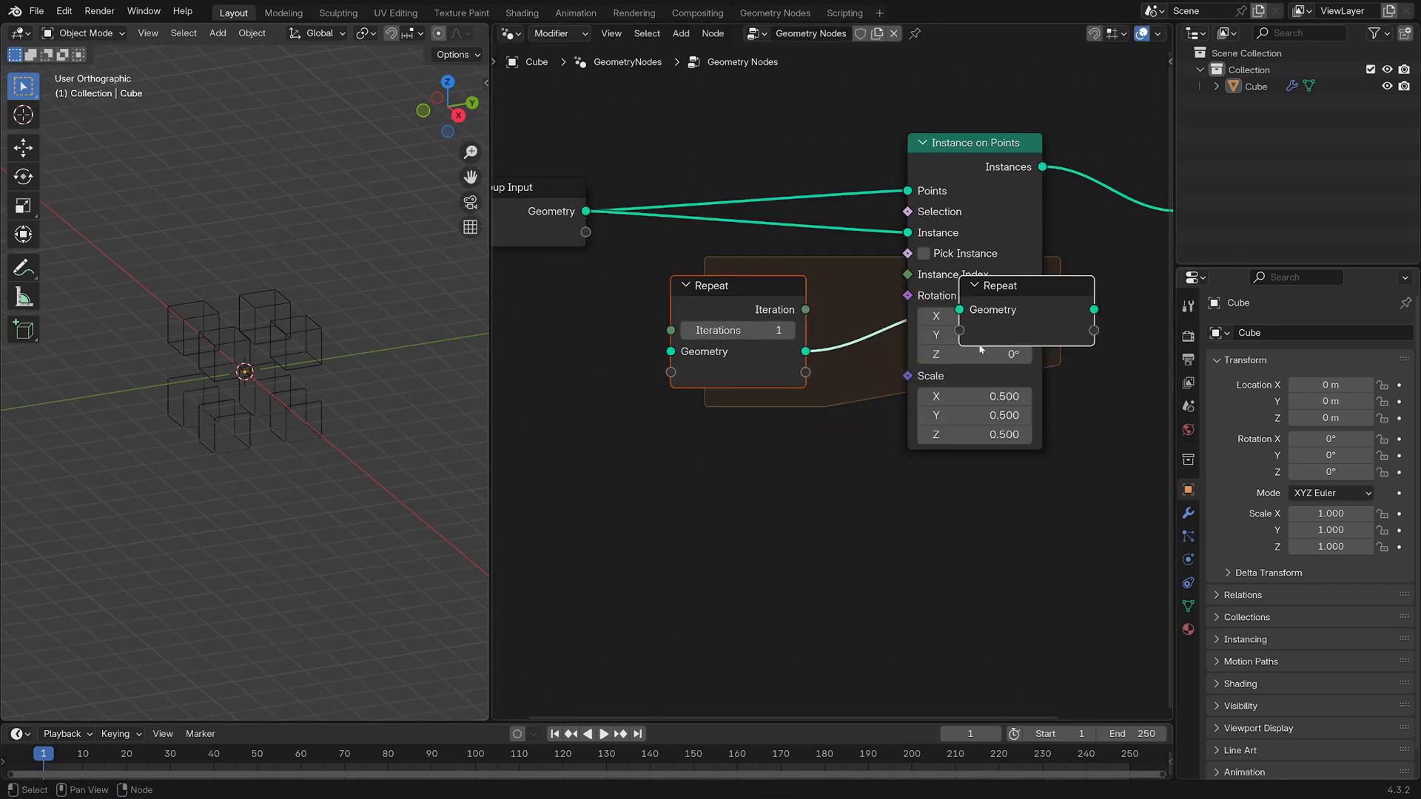
middle_drag(990, 353, 797, 385)
click(1051, 327)
drag(1066, 246, 1151, 235)
drag(834, 330, 1039, 329)
middle_drag(787, 485, 1084, 465)
scroll(1083, 465, down, 1)
Link the Group Input geometry to the Repeat input node's Geometry and rearrange the surrounding nodes
mouse_move(643, 242)
mouse_down()
mouse_move(576, 245)
mouse_move(801, 362)
mouse_up()
mouse_move(838, 317)
mouse_down()
mouse_move(811, 323)
mouse_move(789, 296)
mouse_up()
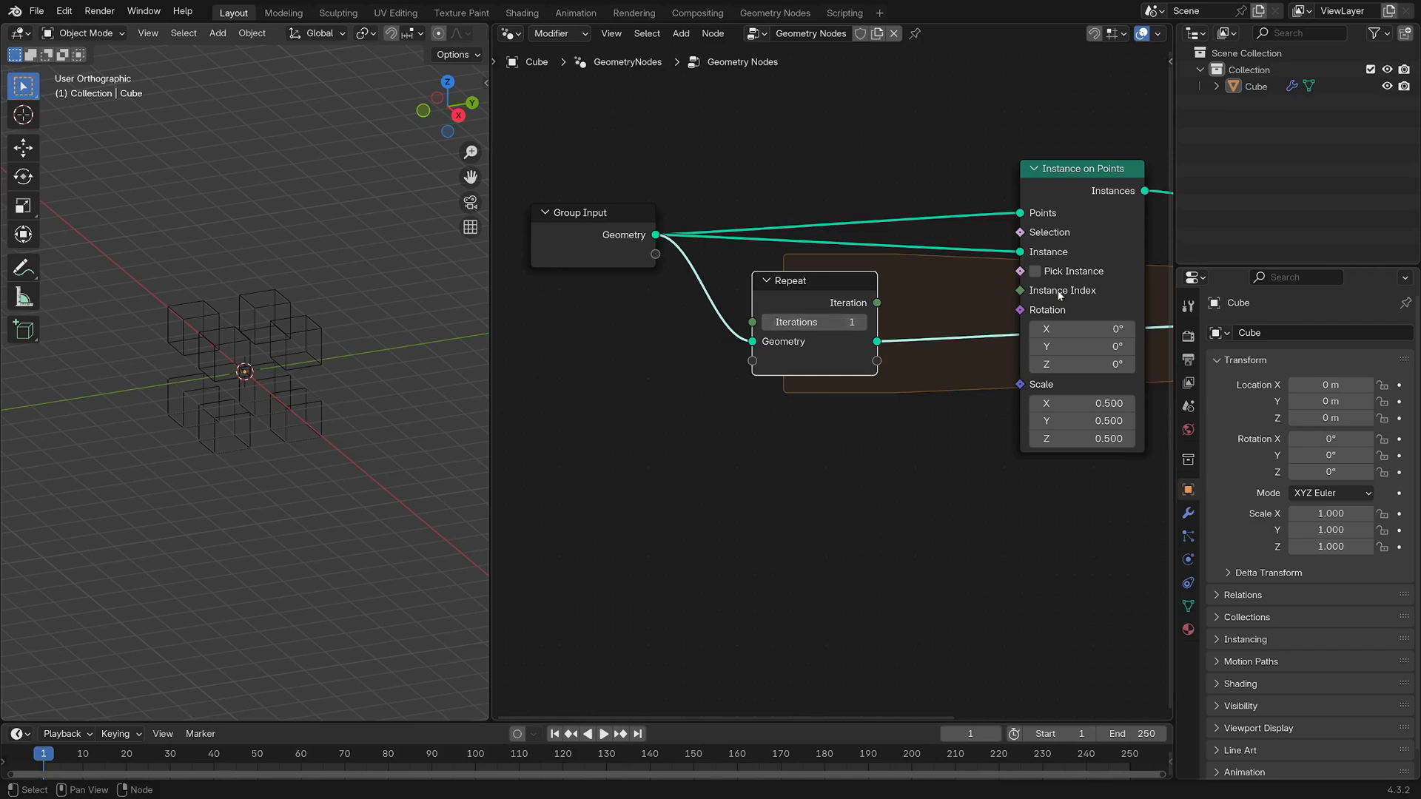
middle_drag(997, 280, 989, 257)
drag(597, 190, 595, 156)
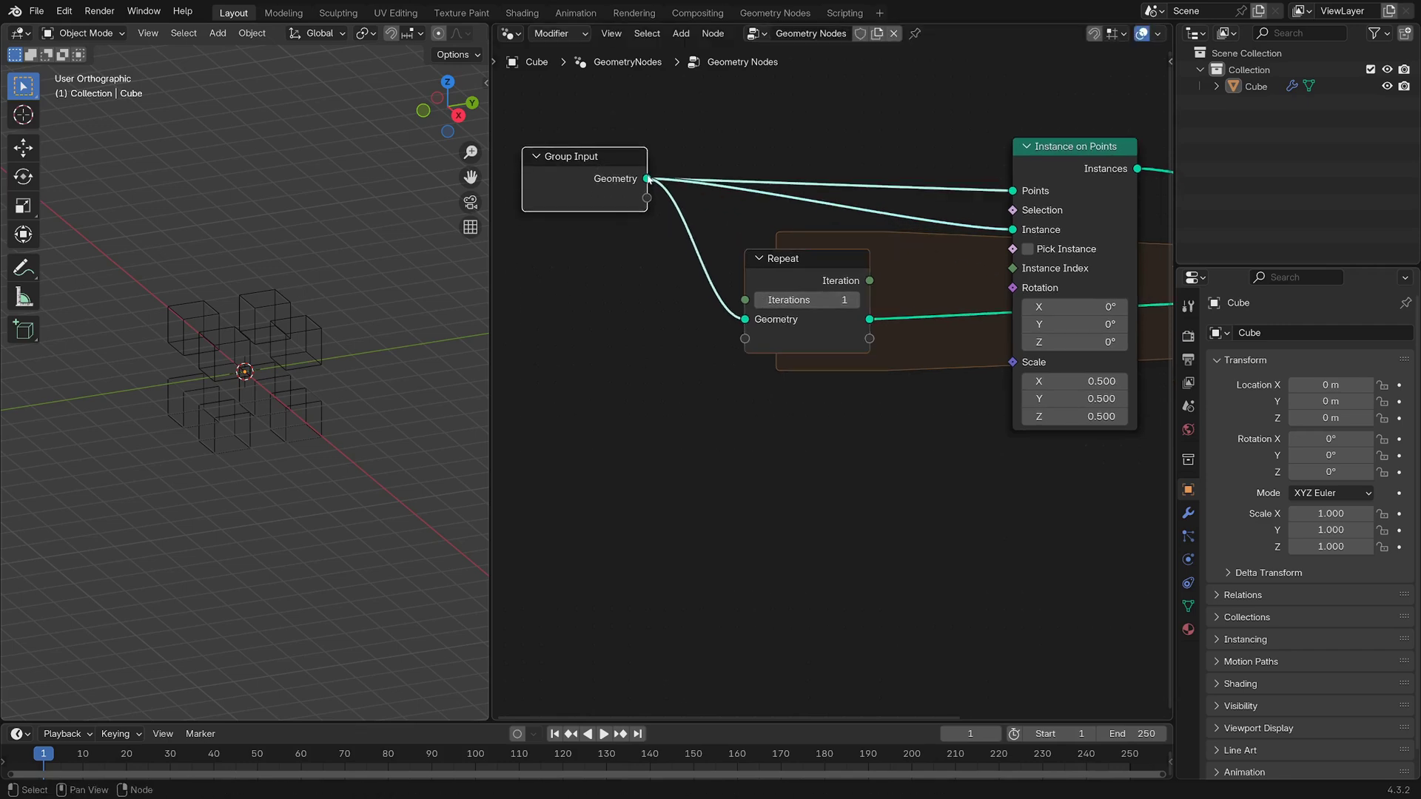
drag(1045, 173, 1038, 123)
Link Instances to the Repeat output's Geometry, and the Repeat input's Geometry to the Instance socket of Instance on Points
middle_drag(879, 318, 726, 277)
scroll(726, 276, down, 2)
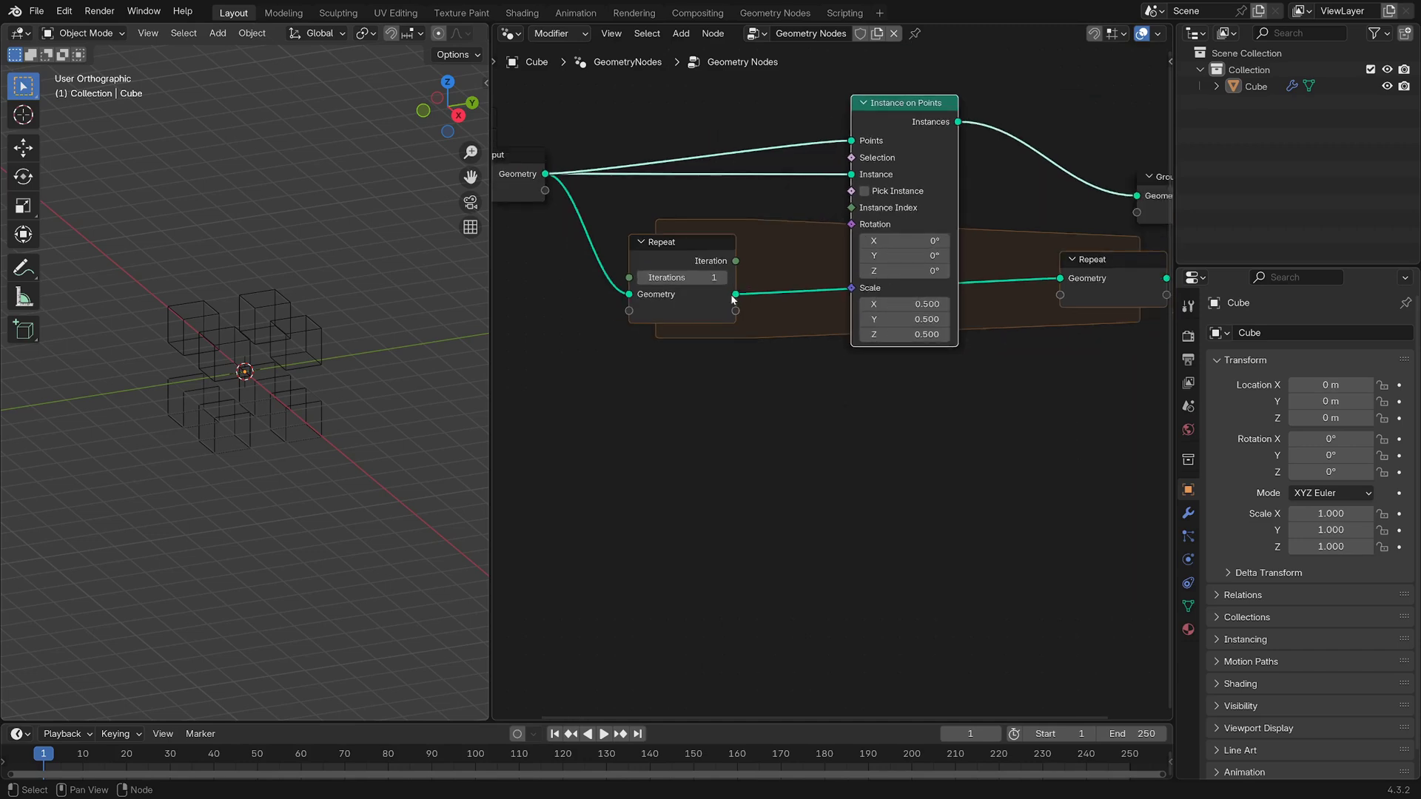
drag(958, 122, 1060, 278)
drag(903, 110, 894, 145)
drag(736, 294, 843, 210)
Feed the Repeat zone's resulting geometry into Group Output and space out the two nodes
scroll(650, 286, up, 2)
scroll(908, 304, down, 5)
middle_drag(1001, 311, 773, 317)
drag(920, 242, 1075, 238)
drag(854, 297, 913, 261)
middle_drag(771, 311, 907, 312)
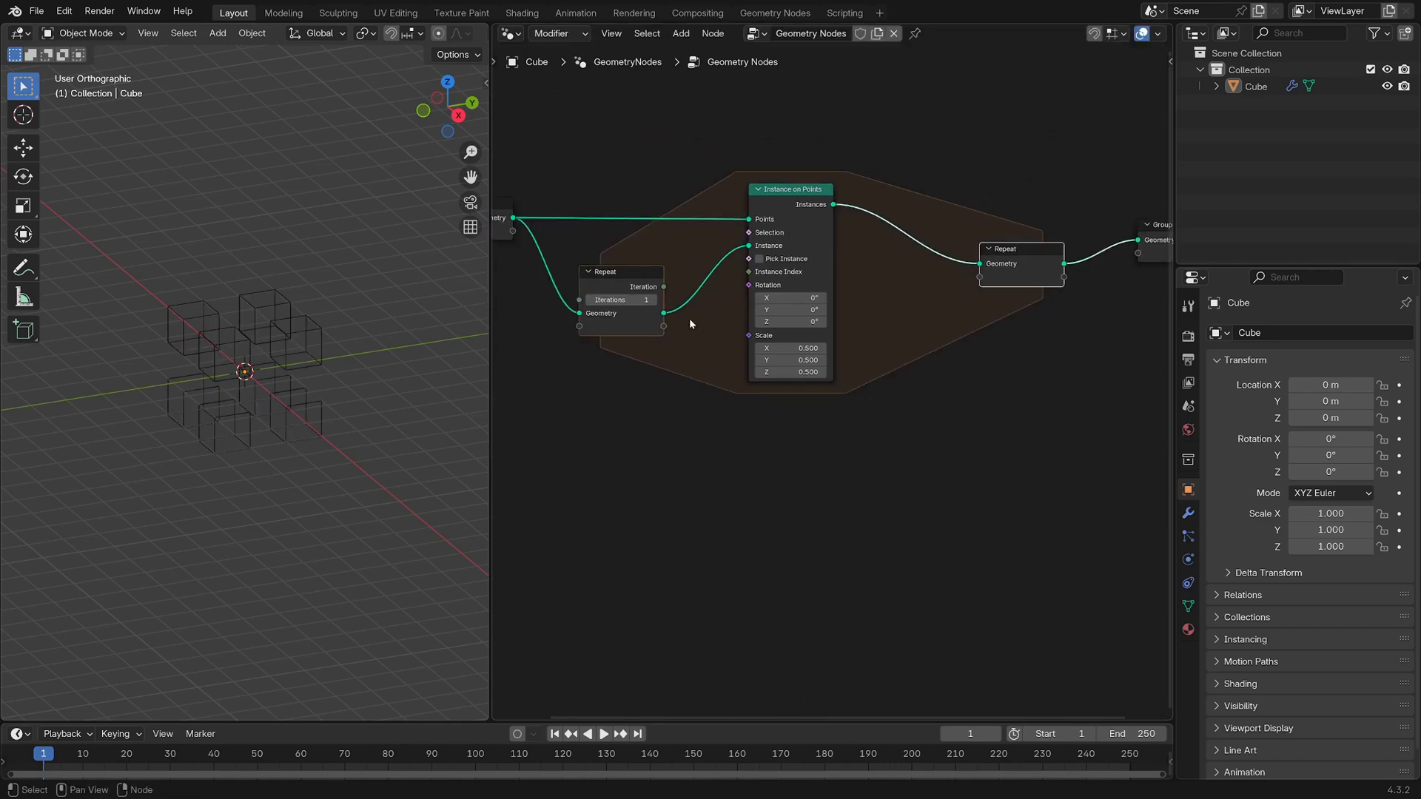
Set the Repeat zone's Iterations to 0 and select the cube in the viewport
middle_drag(592, 299, 725, 300)
scroll(722, 311, up, 3)
scroll(715, 319, down, 2)
scroll(613, 275, up, 2)
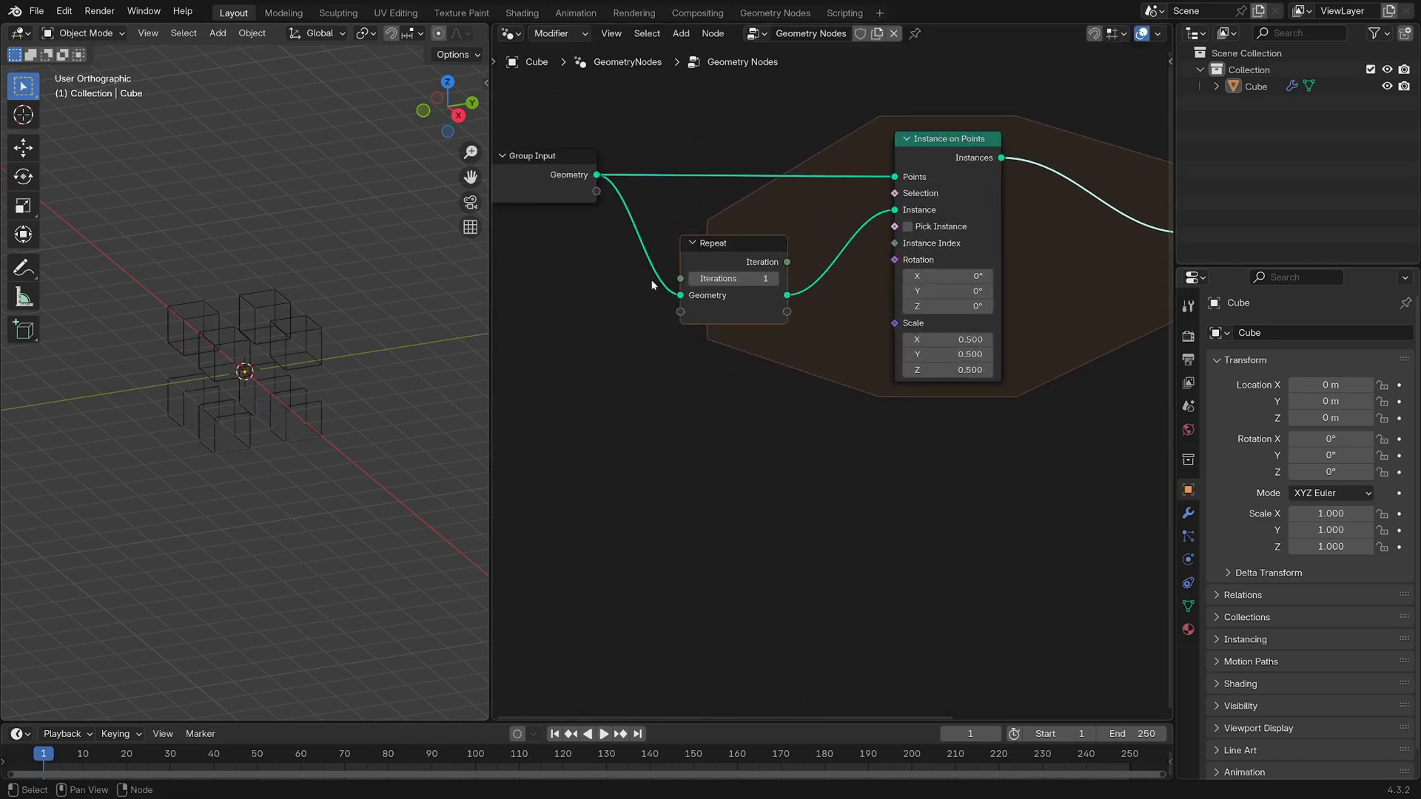
scroll(748, 354, down, 2)
click(722, 299)
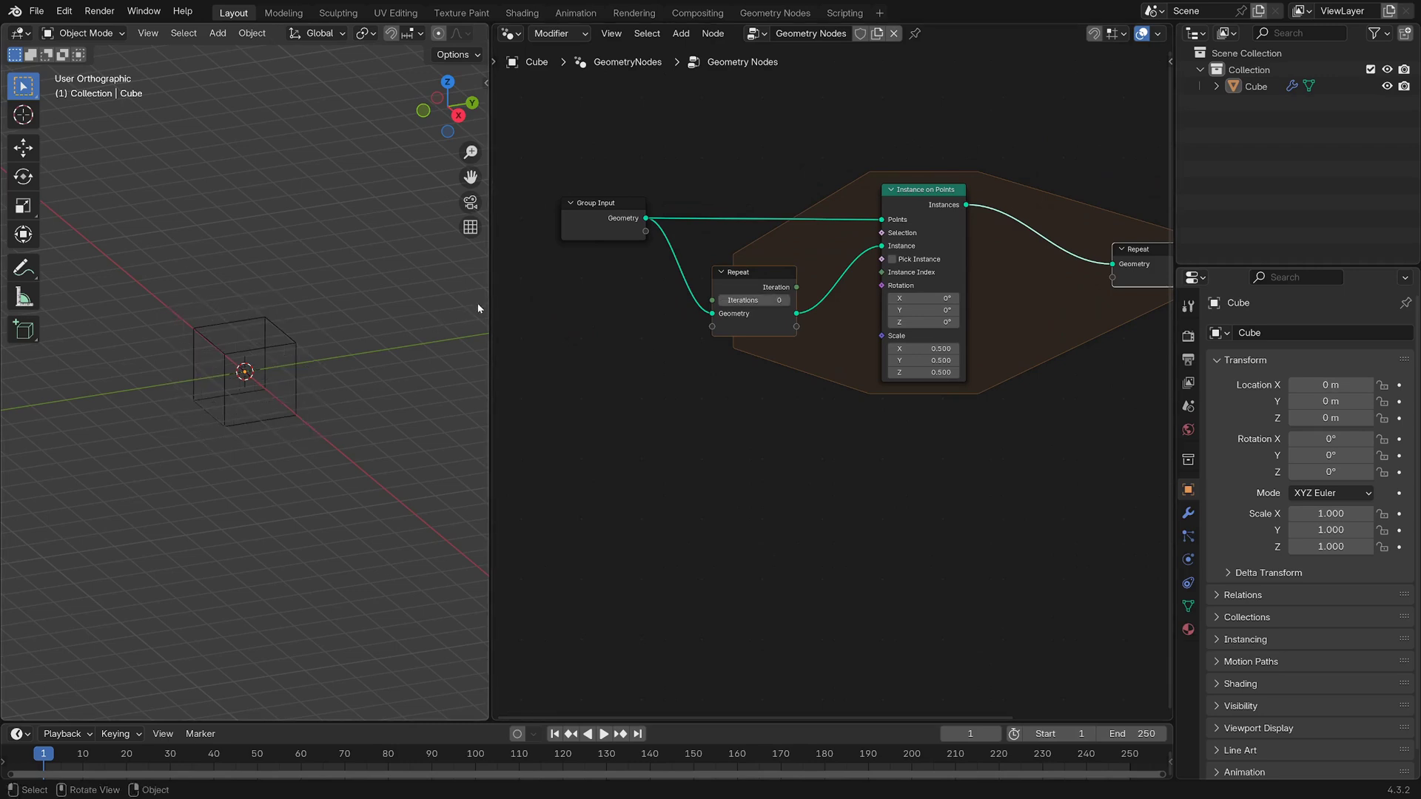
click(274, 353)
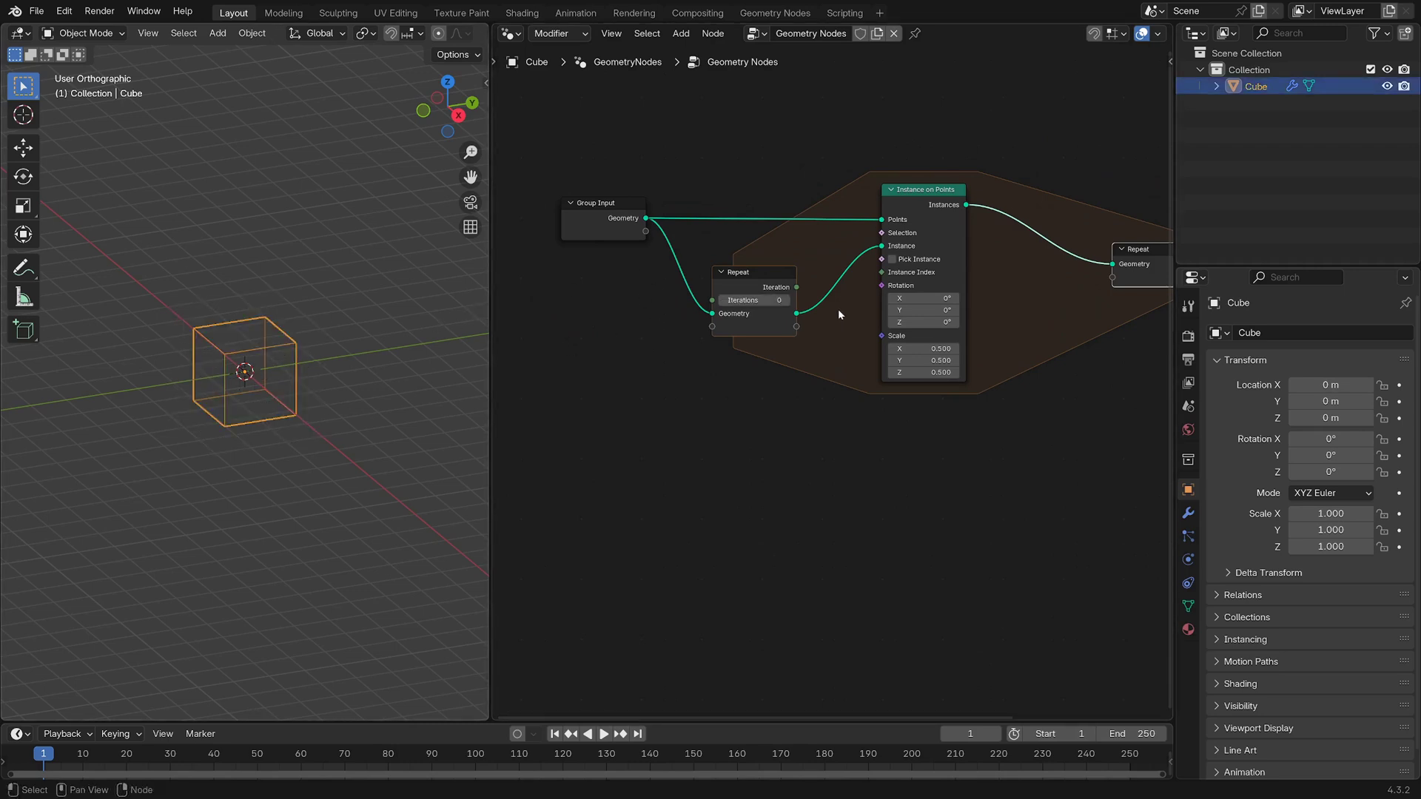
Raise the Repeat zone's Iterations to 1 and then to 2 to compare the instanced cubes
click(787, 299)
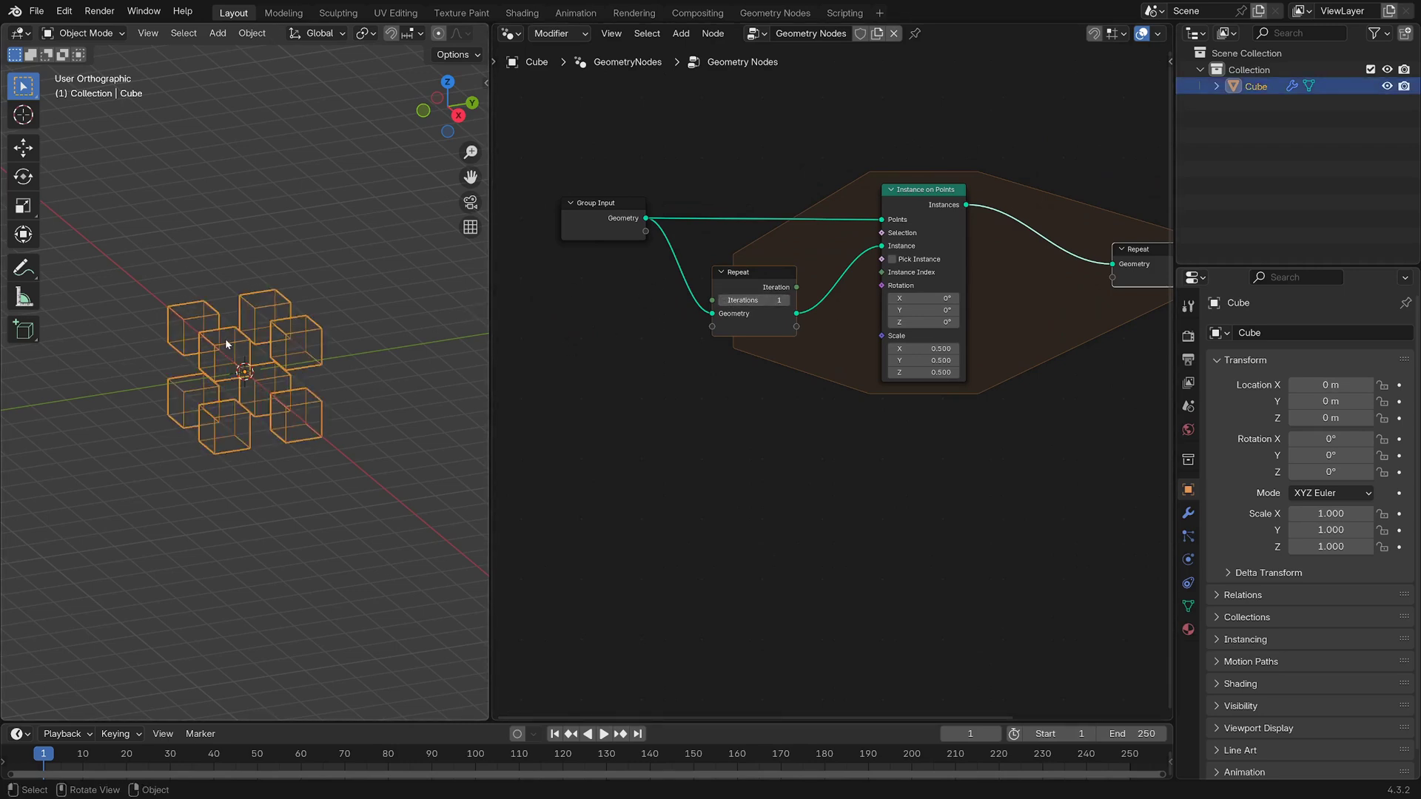
mouse_move(225, 342)
middle_down()
mouse_move(194, 309)
mouse_move(232, 365)
mouse_move(220, 369)
middle_up()
scroll(210, 330, up, 3)
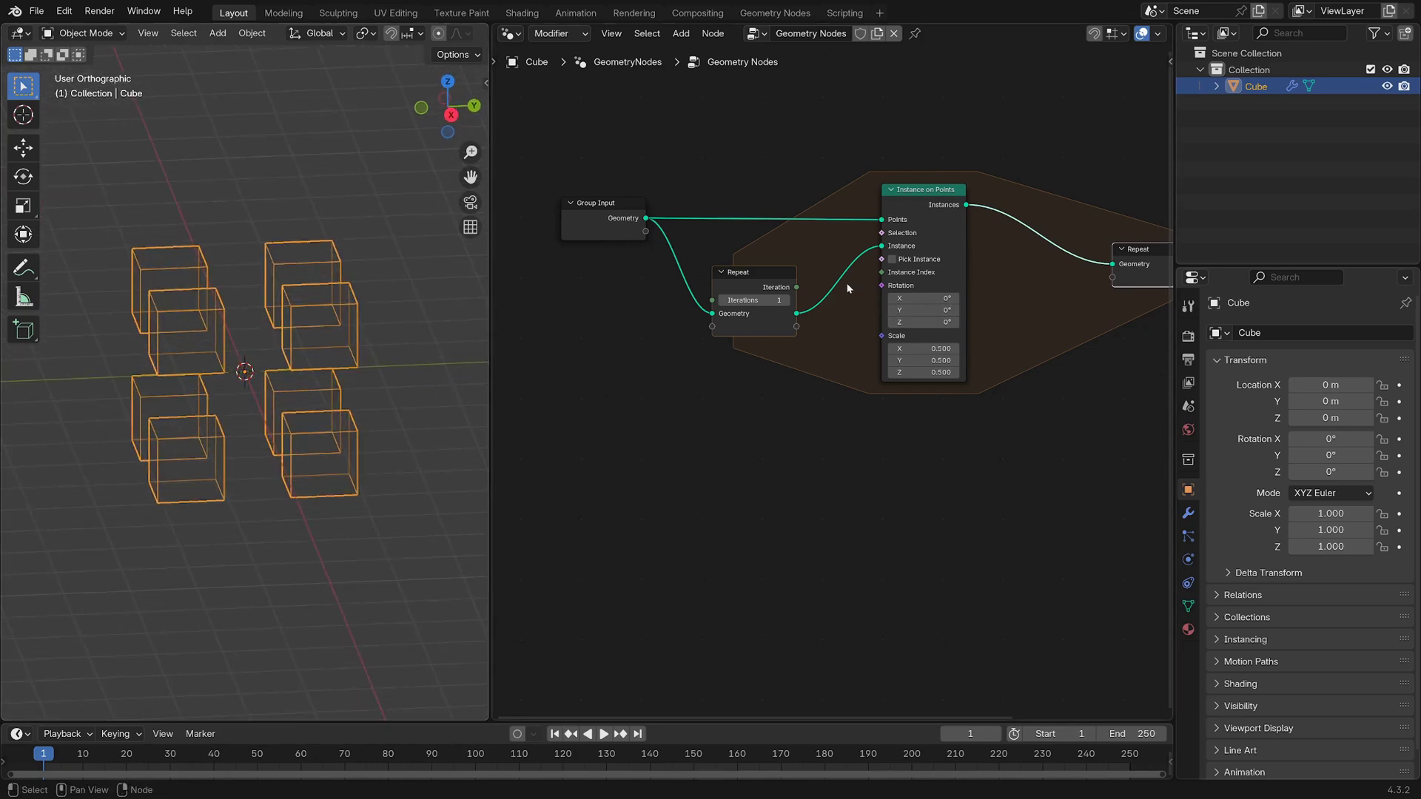
click(786, 300)
middle_drag(342, 358, 288, 304)
scroll(1093, 391, down, 3)
Spread the node layout wider around Instance on Points and set the Repeat zone's Iterations to 0
middle_drag(1092, 390, 907, 370)
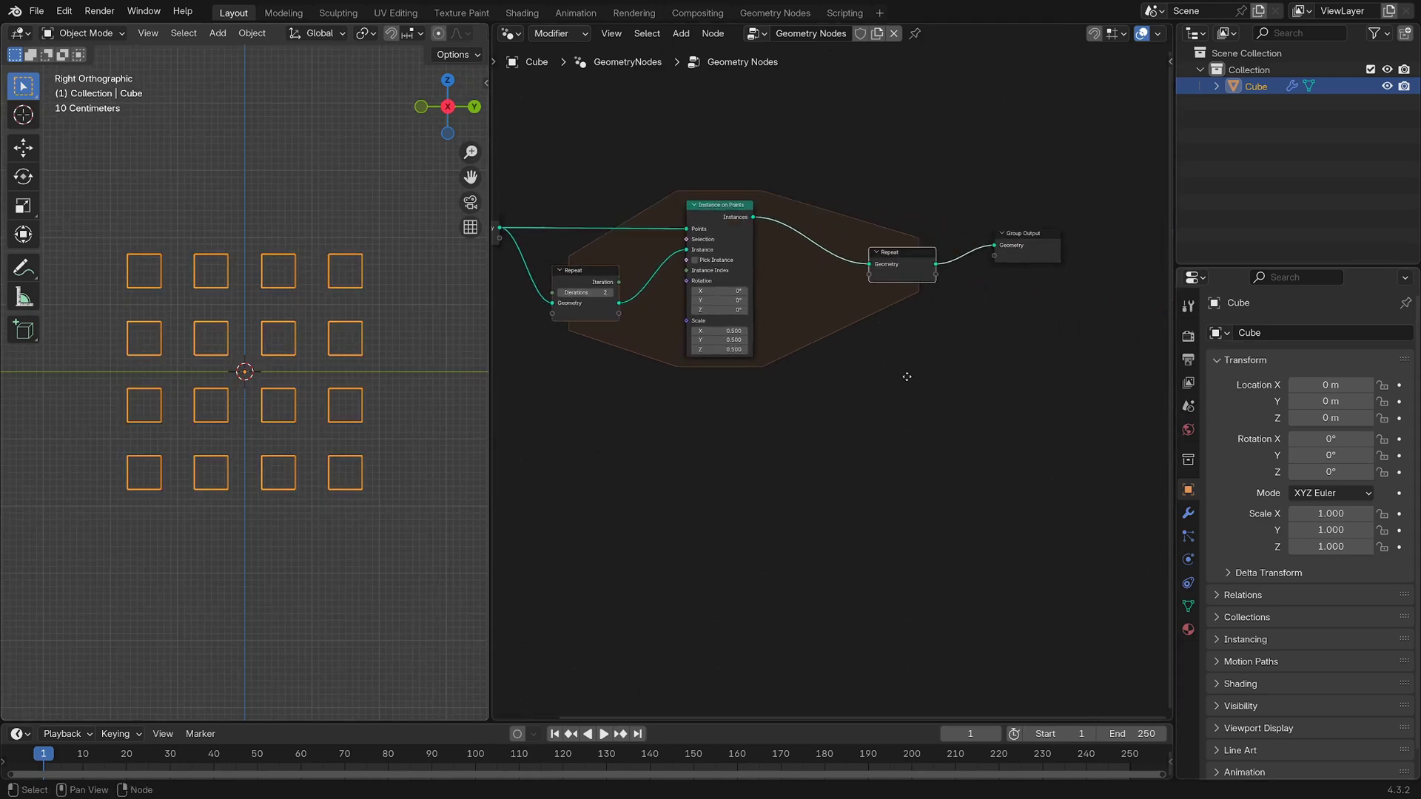
drag(1026, 249, 1144, 254)
drag(921, 263, 1056, 263)
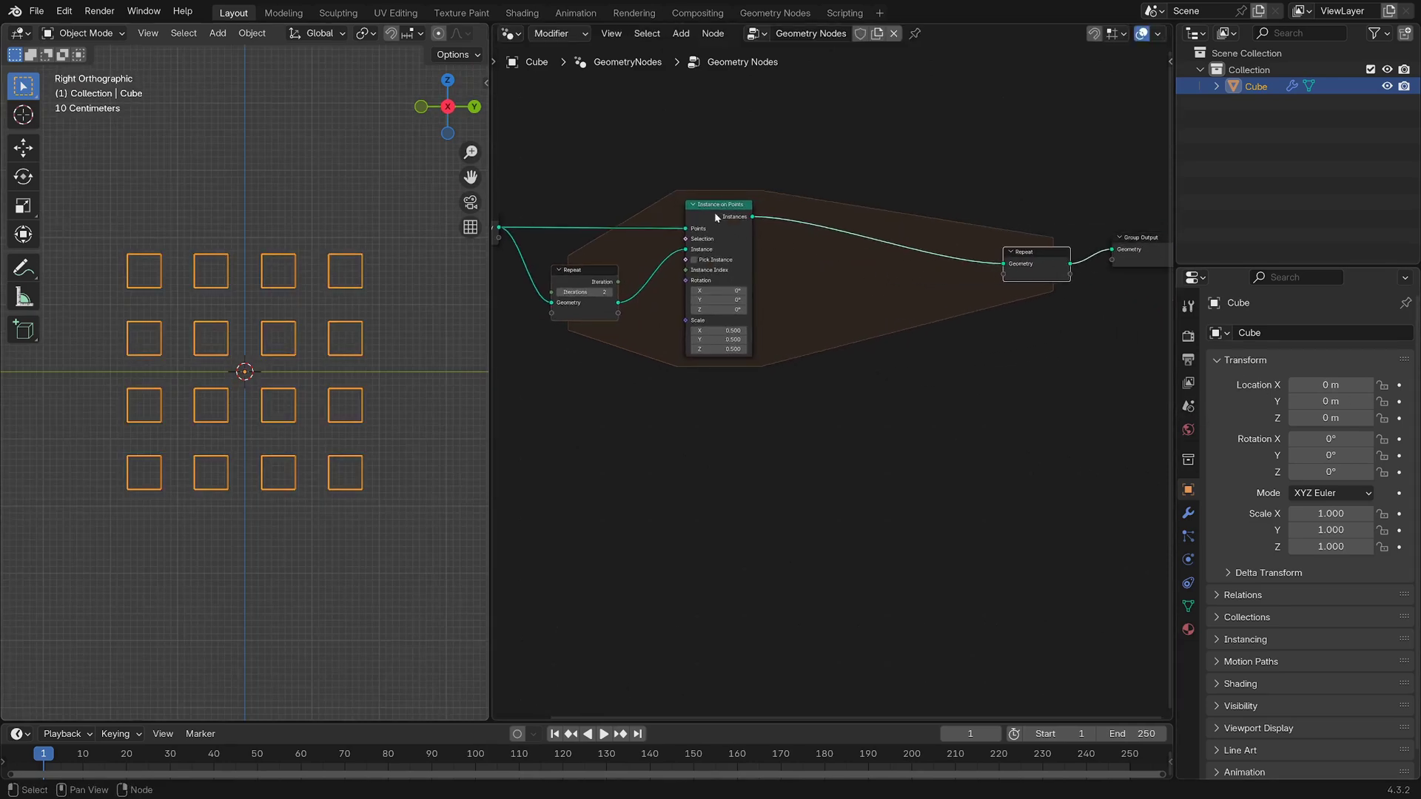
drag(715, 212, 754, 201)
drag(590, 270, 589, 251)
middle_drag(579, 288, 742, 307)
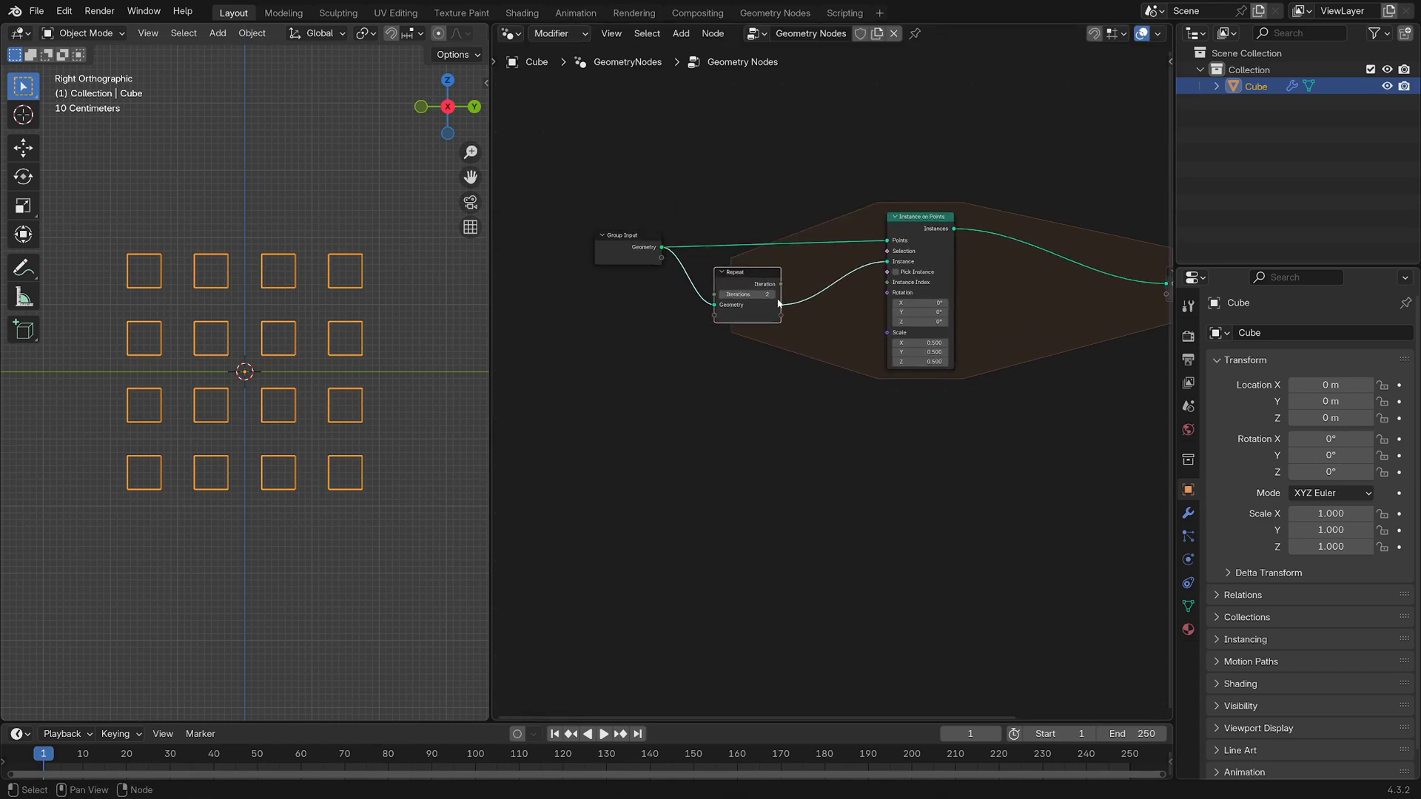
click(749, 294)
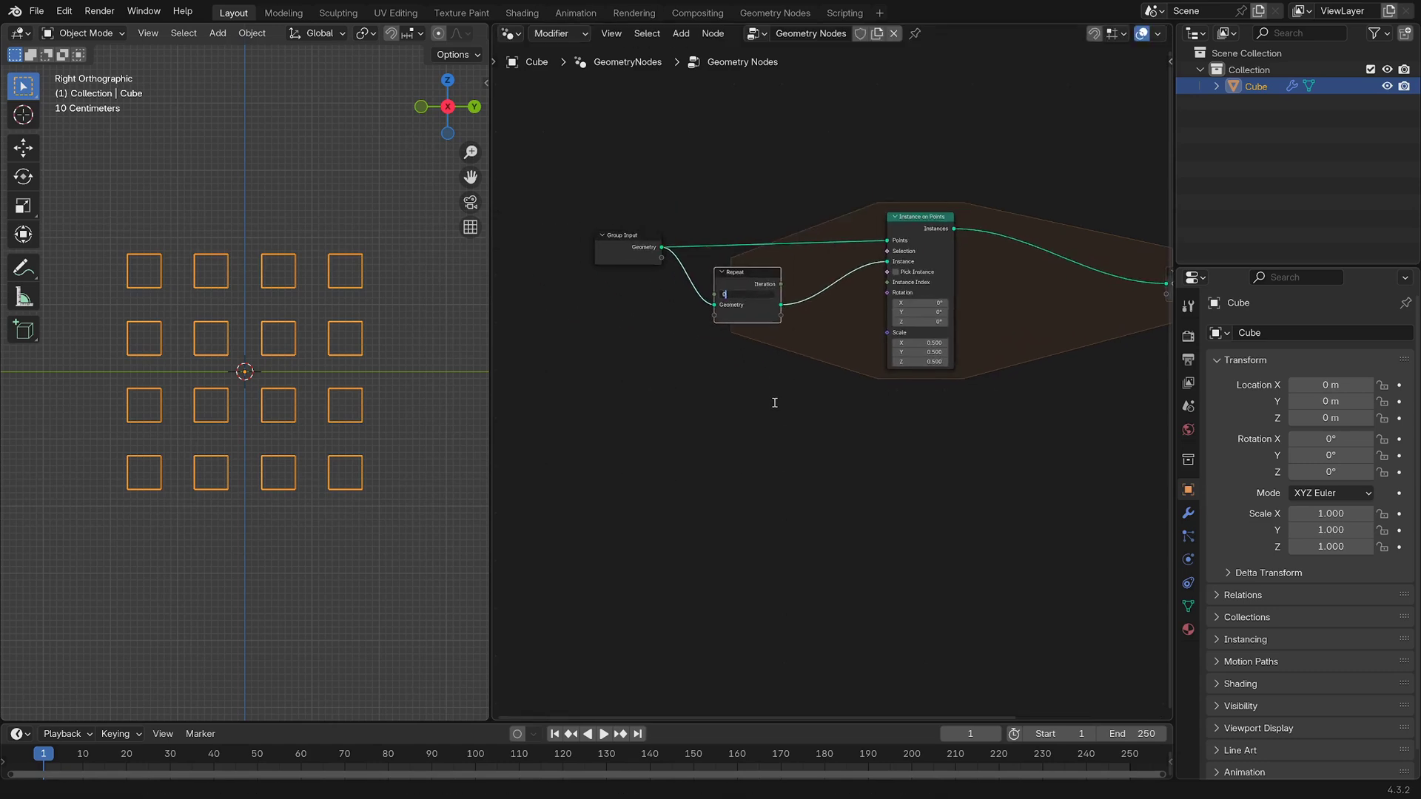
key(Return)
Add a Join Geometry node inside the Repeat zone, between Instance on Points and the Repeat output
scroll(939, 368, up, 4)
middle_drag(938, 367, 786, 359)
drag(747, 176, 770, 158)
key(shift+a)
text(join)
key(Return)
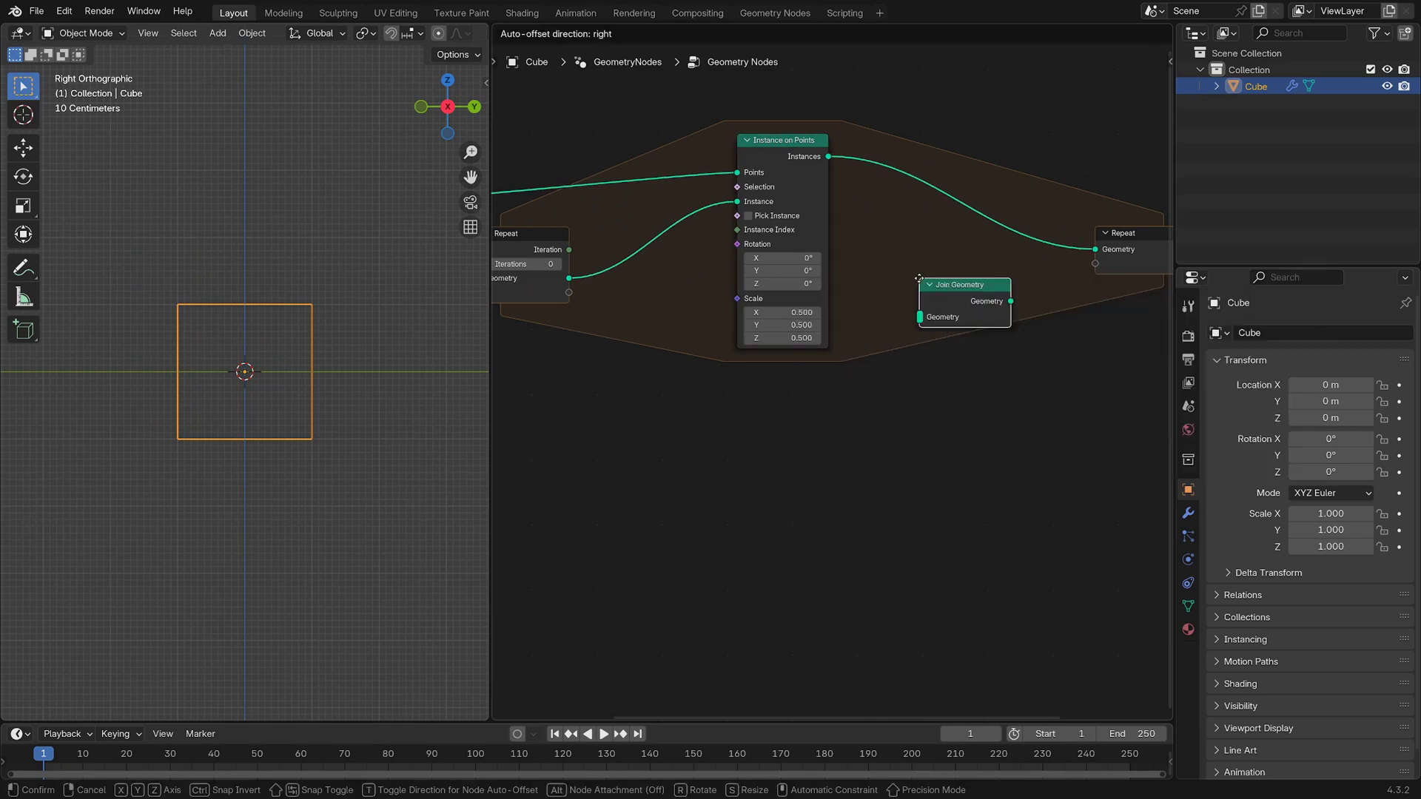
click(919, 278)
Insert Join Geometry into the link from Instances to the Repeat output, and move the Repeat input below Instance on Points
scroll(940, 318, down, 1)
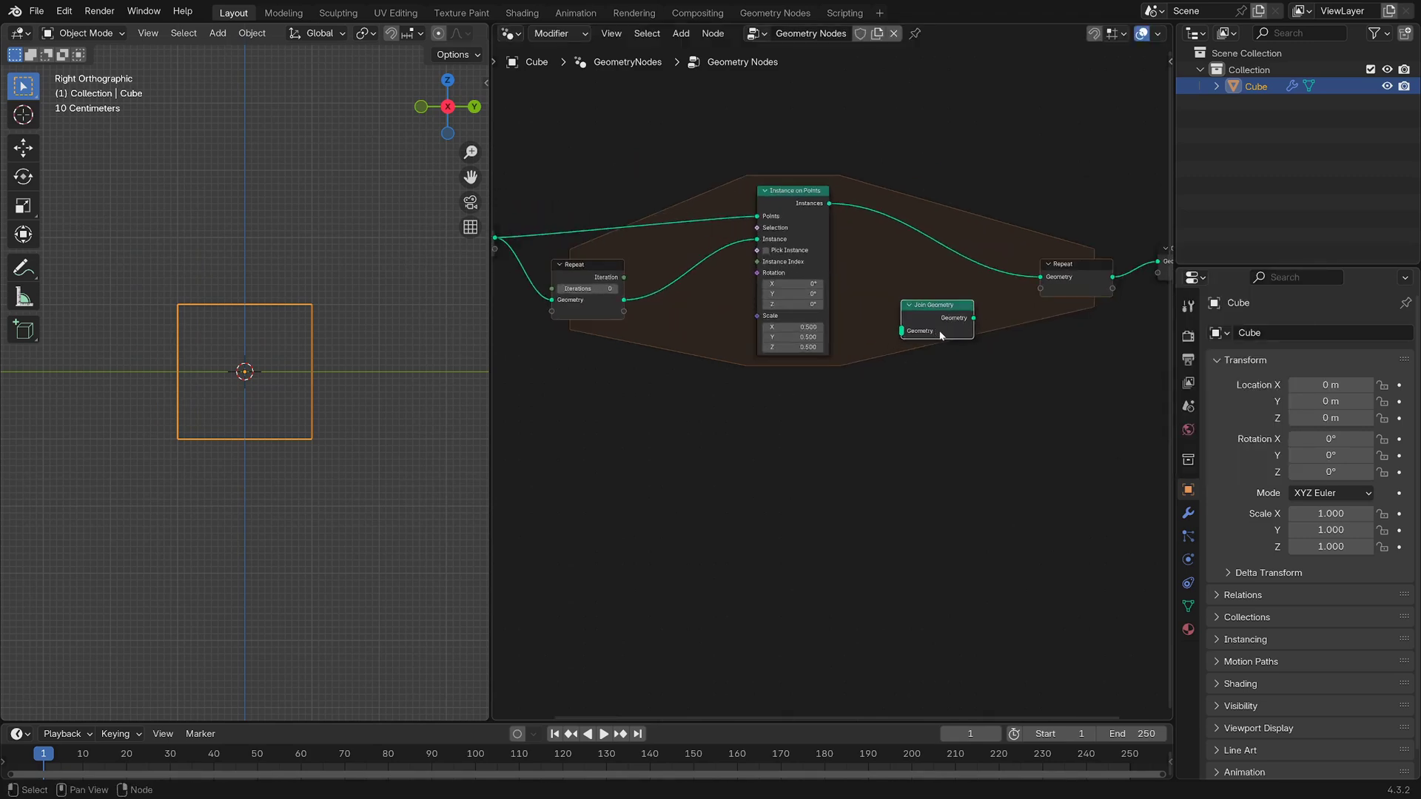
mouse_move(938, 319)
mouse_down()
mouse_move(953, 244)
mouse_move(945, 345)
mouse_move(948, 315)
mouse_up()
drag(602, 273, 575, 396)
drag(795, 200, 772, 168)
drag(952, 318, 932, 331)
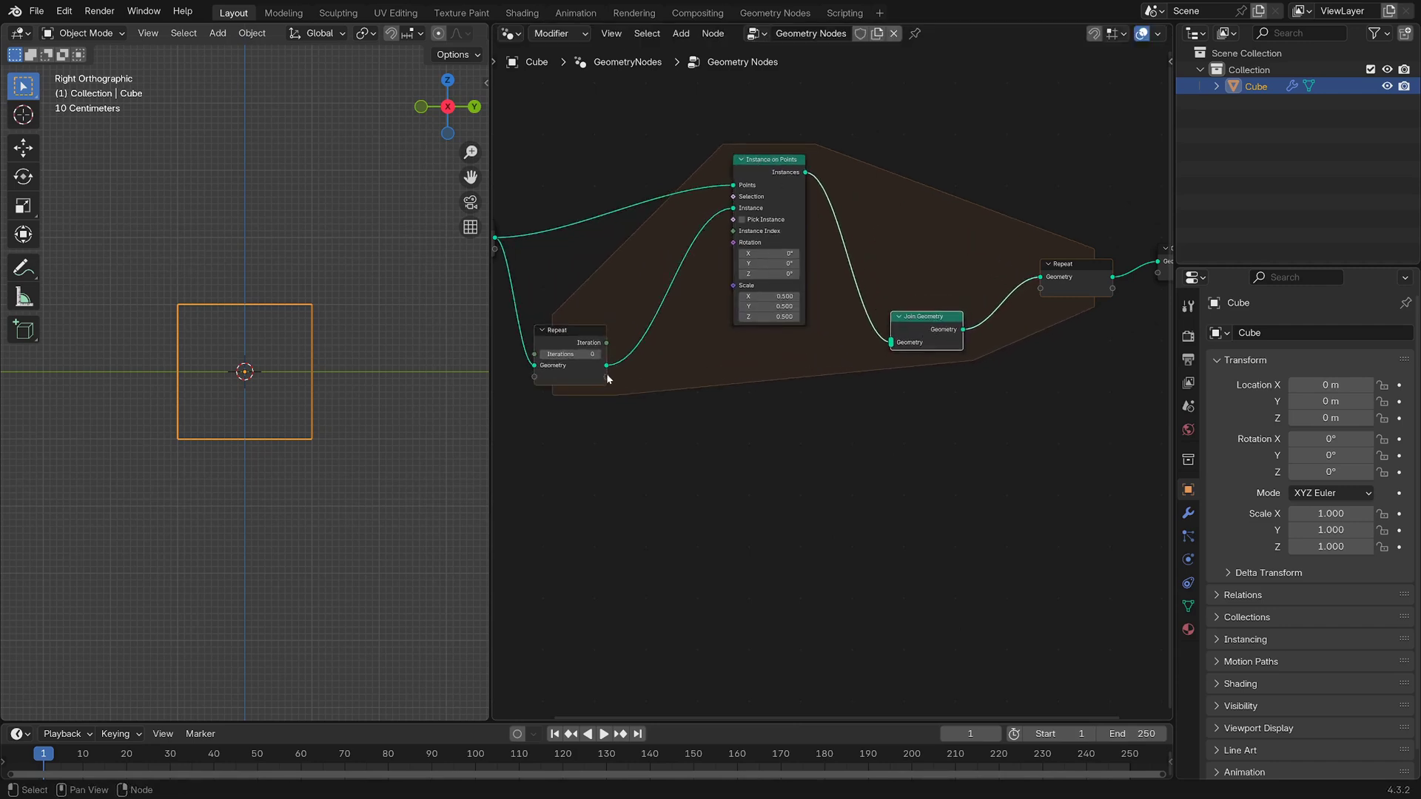
Add a second geometry item to the Repeat zone by linking it to Join Geometry, and connect its output to Group Output
drag(607, 377, 892, 342)
key(Home)
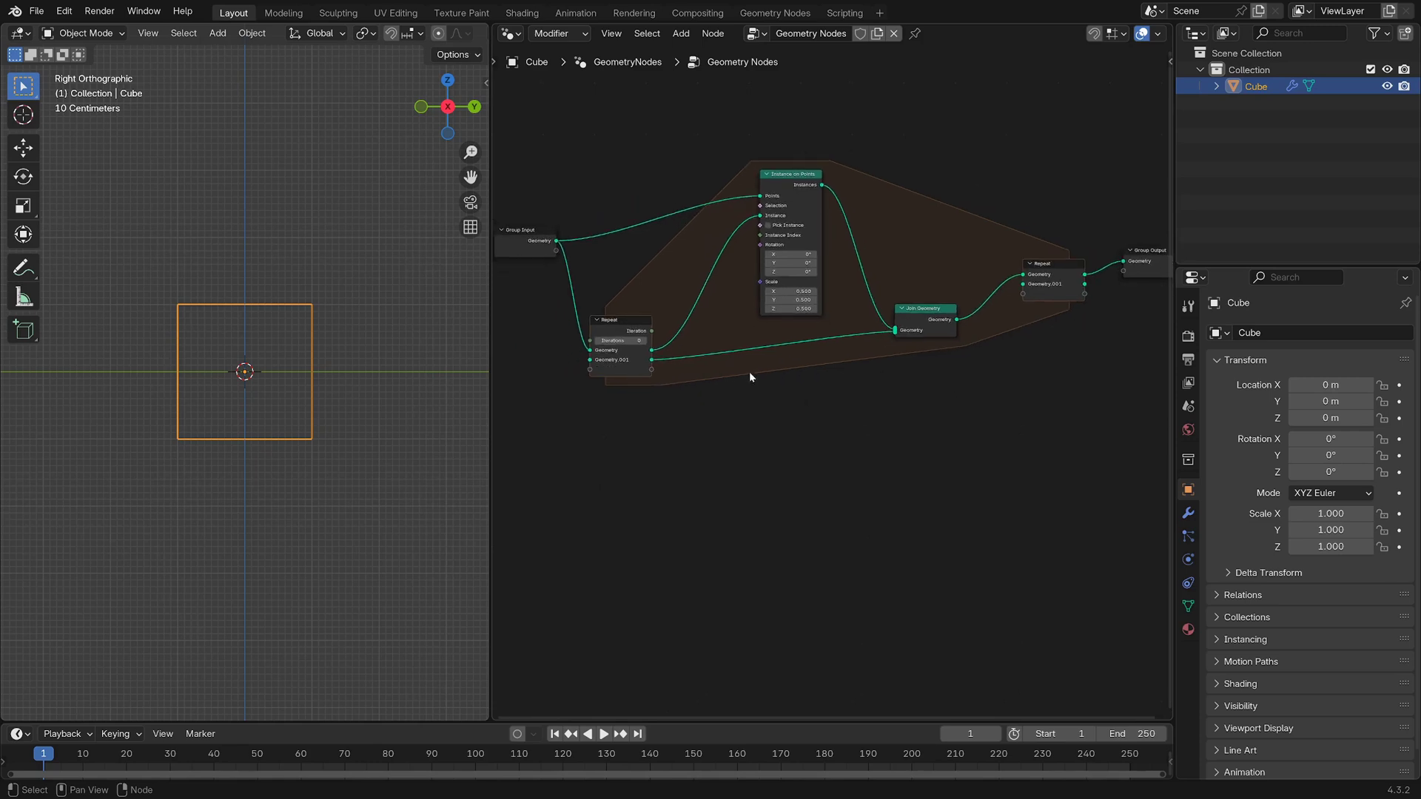
click(1060, 267)
scroll(1059, 268, up, 2)
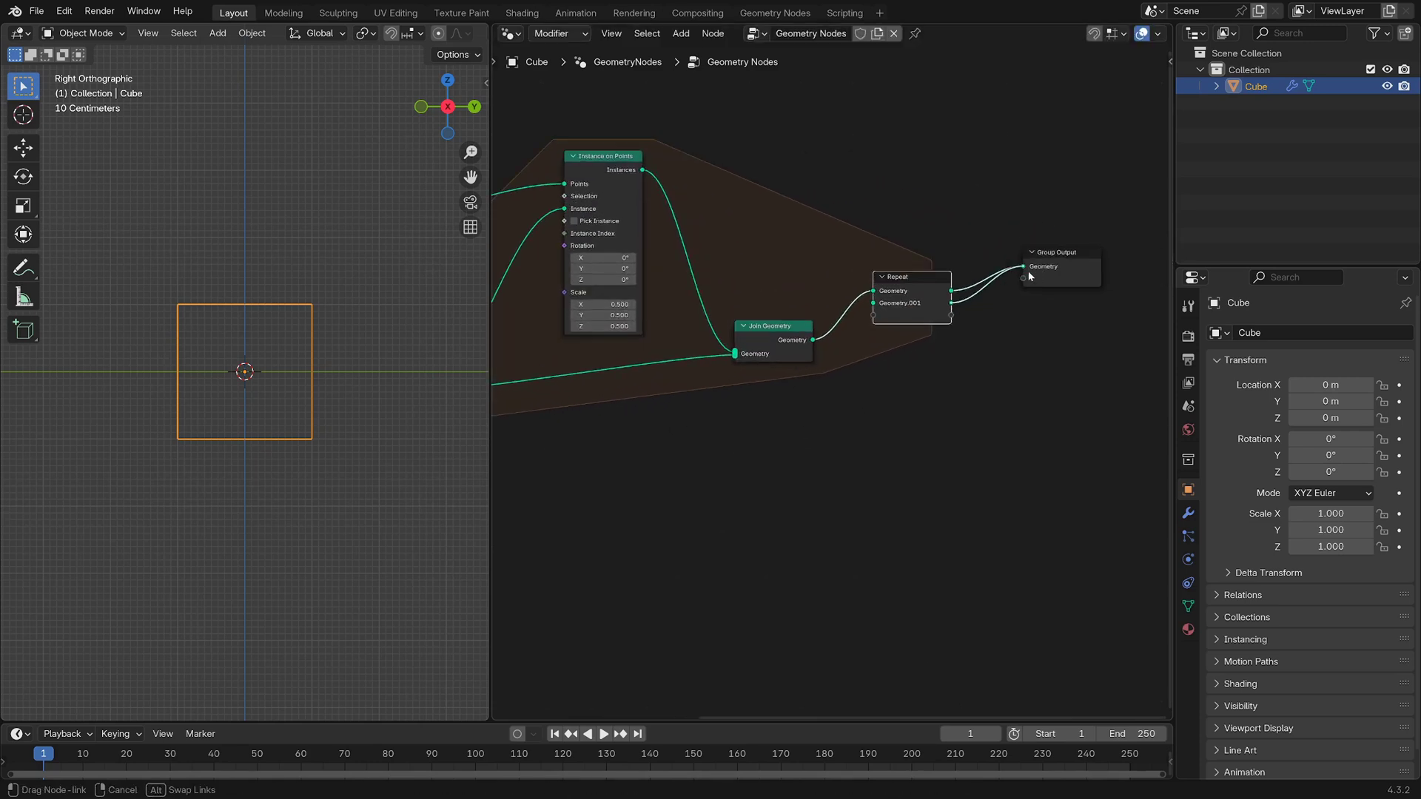
Link the Group Input geometry to the Repeat zone's second geometry input and set Iterations to 1
middle_drag(503, 367, 820, 353)
drag(614, 226, 670, 372)
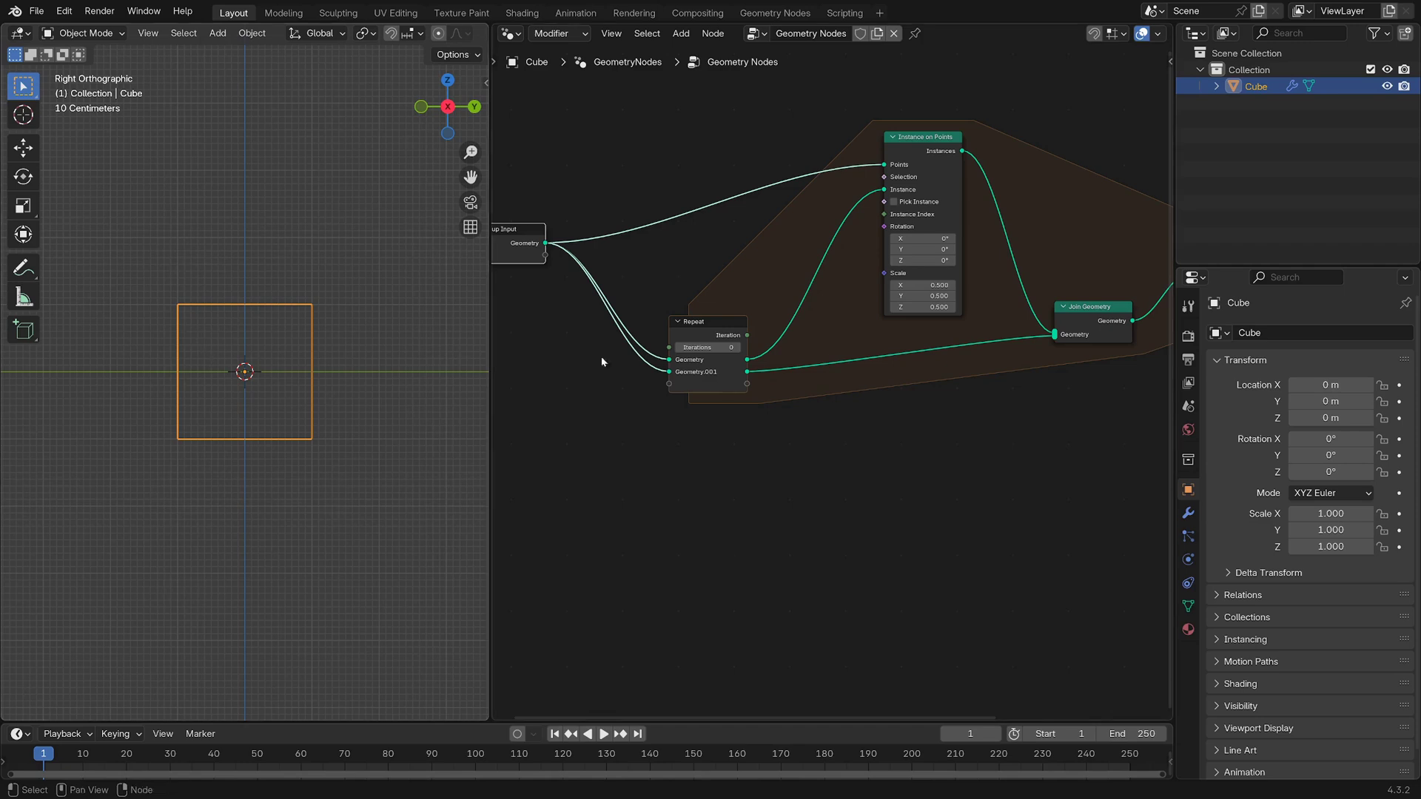
click(737, 348)
scroll(984, 445, down, 4)
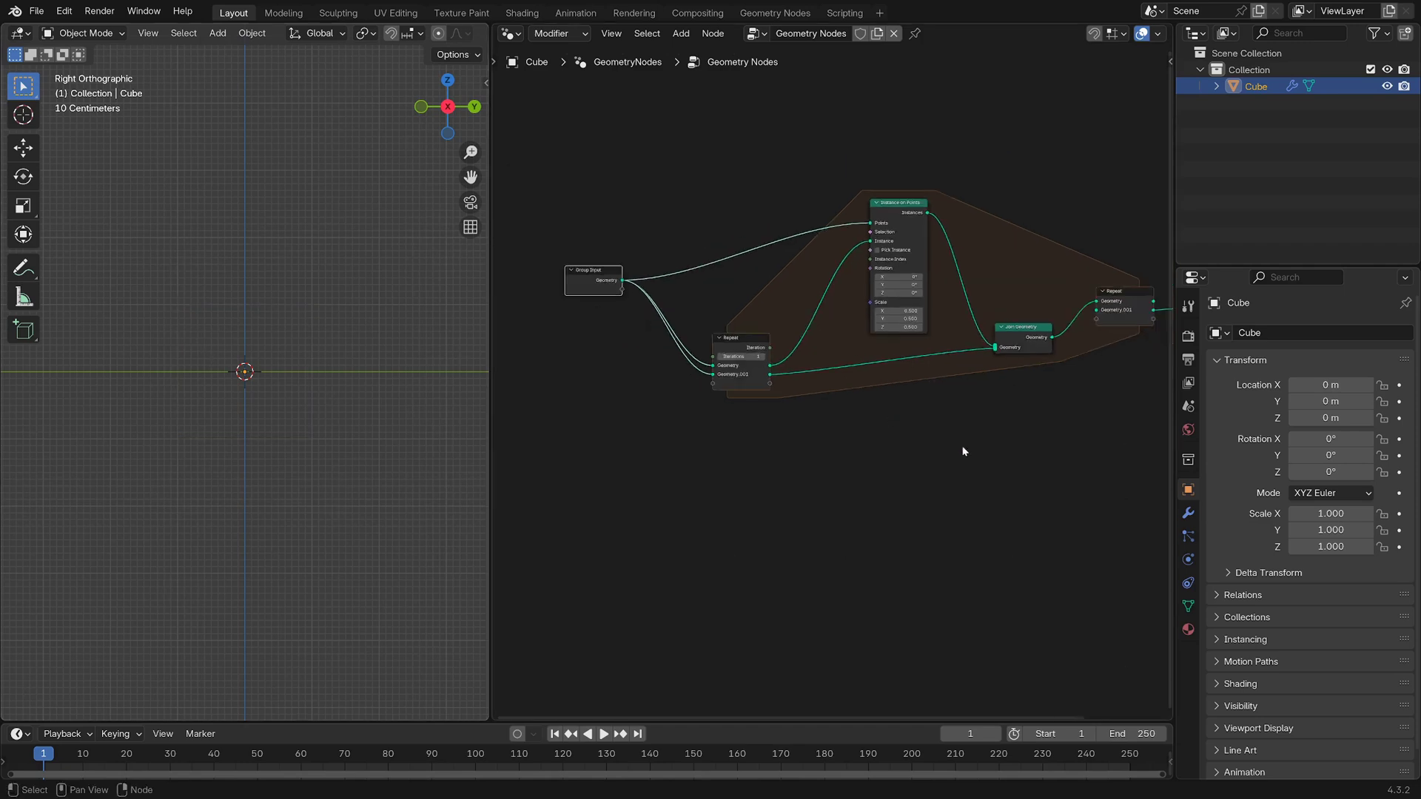
Route Join Geometry into the Repeat output's second geometry socket and Instances into its first Geometry socket
middle_drag(998, 414, 799, 401)
scroll(799, 400, up, 3)
drag(819, 318, 910, 279)
drag(696, 157, 912, 268)
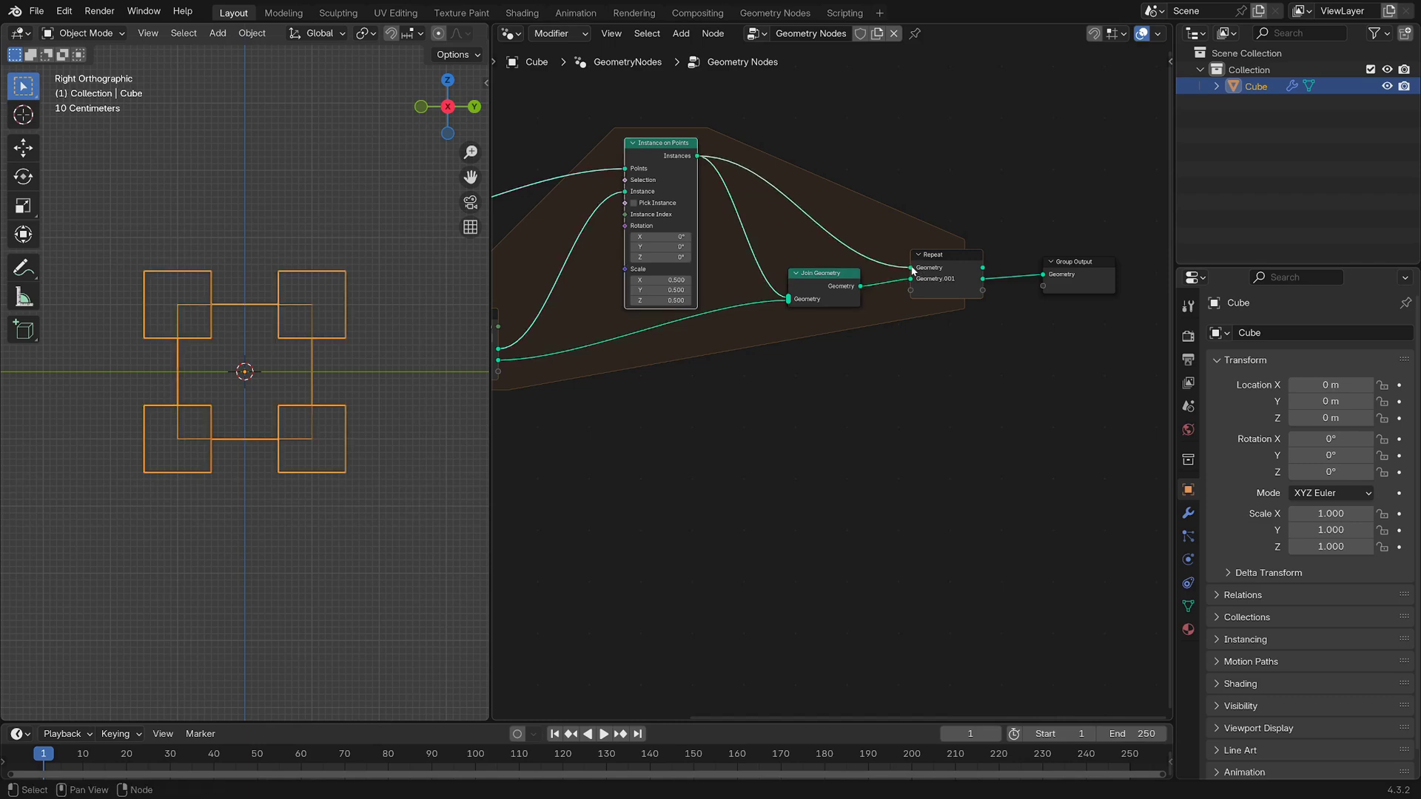
Raise the Repeat zone's Iterations to 6, lower them to 4, and set them to 5, comparing the fractal's density in the viewport
middle_drag(545, 334, 880, 295)
scroll(852, 298, up, 3)
click(824, 276)
click(823, 274)
click(823, 275)
click(823, 277)
click(823, 277)
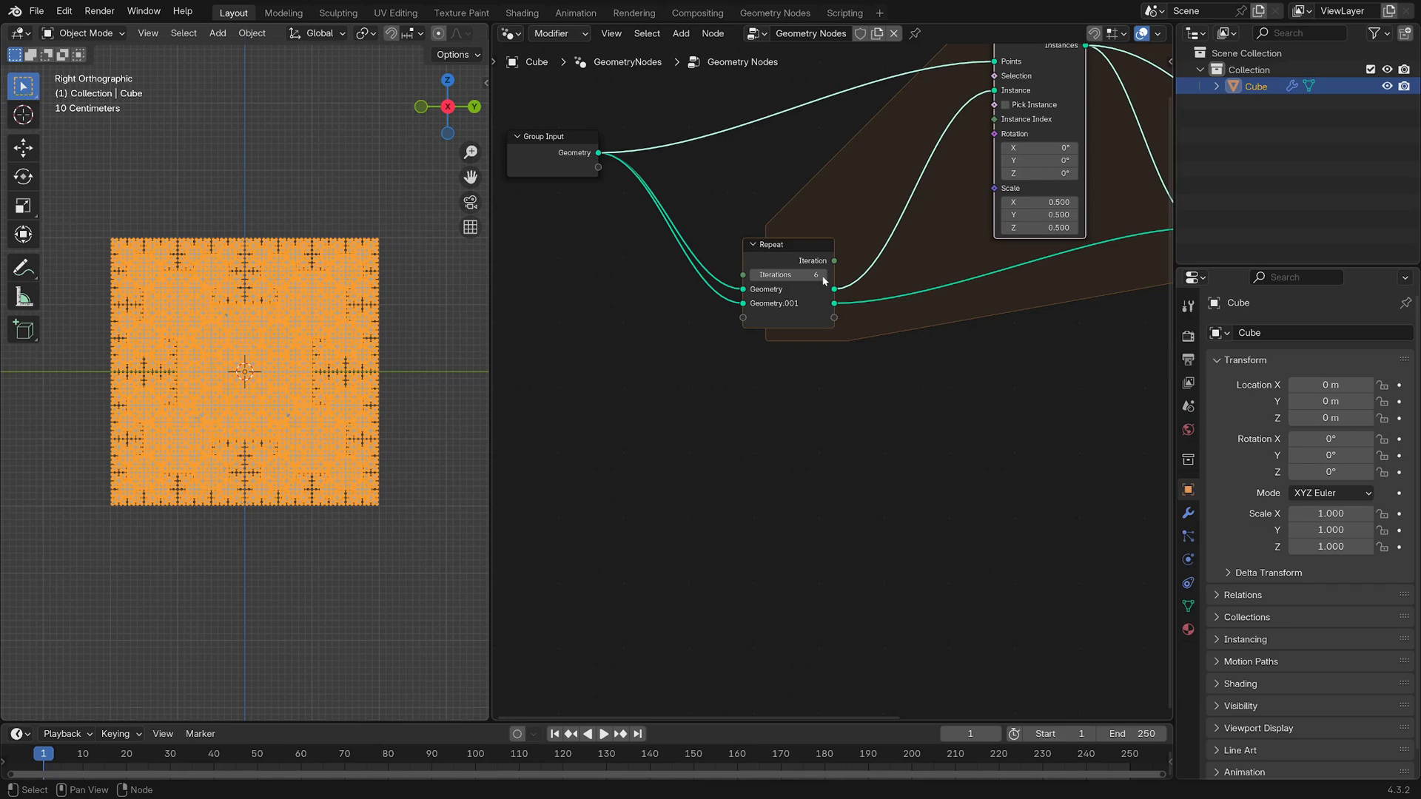
click(752, 276)
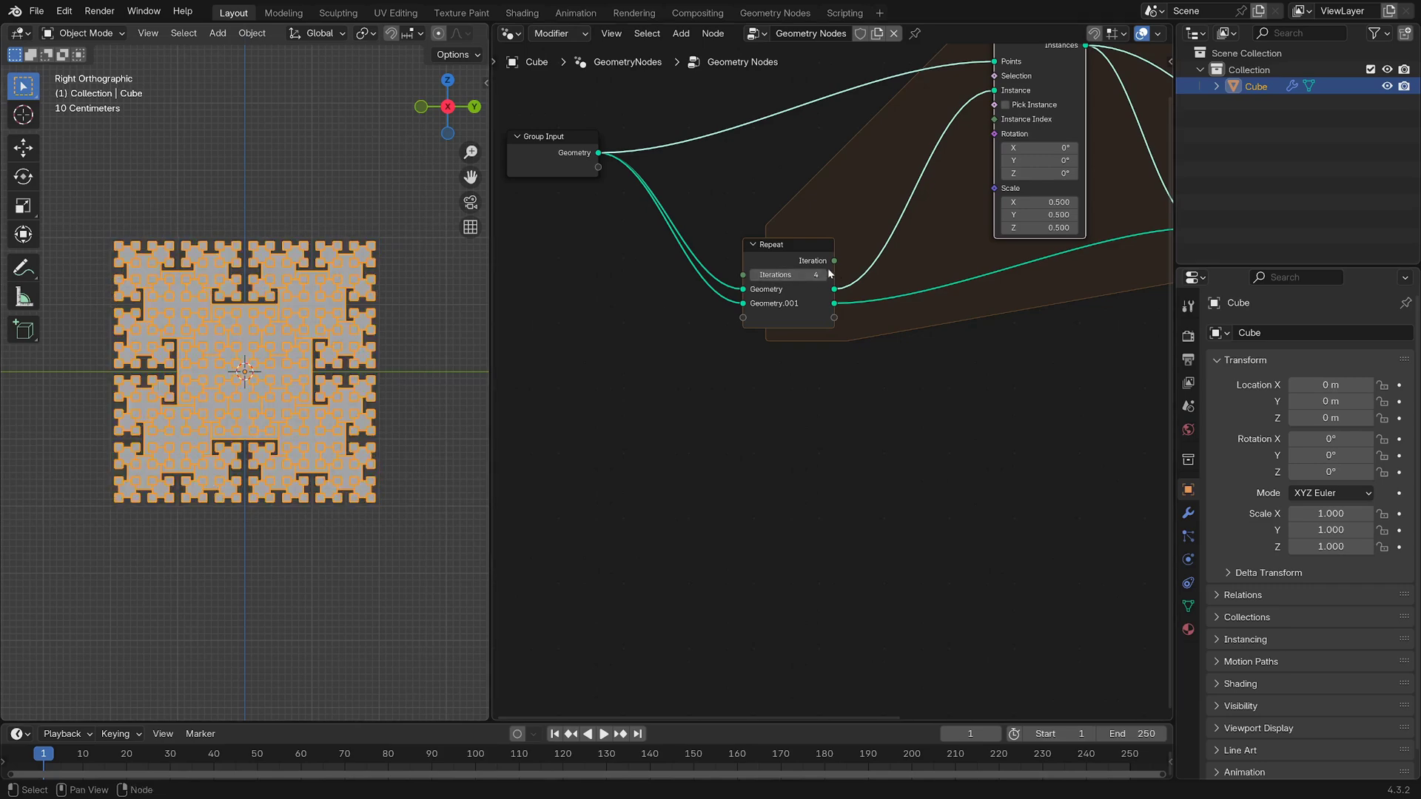
scroll(329, 406, up, 3)
scroll(288, 589, down, 4)
click(264, 547)
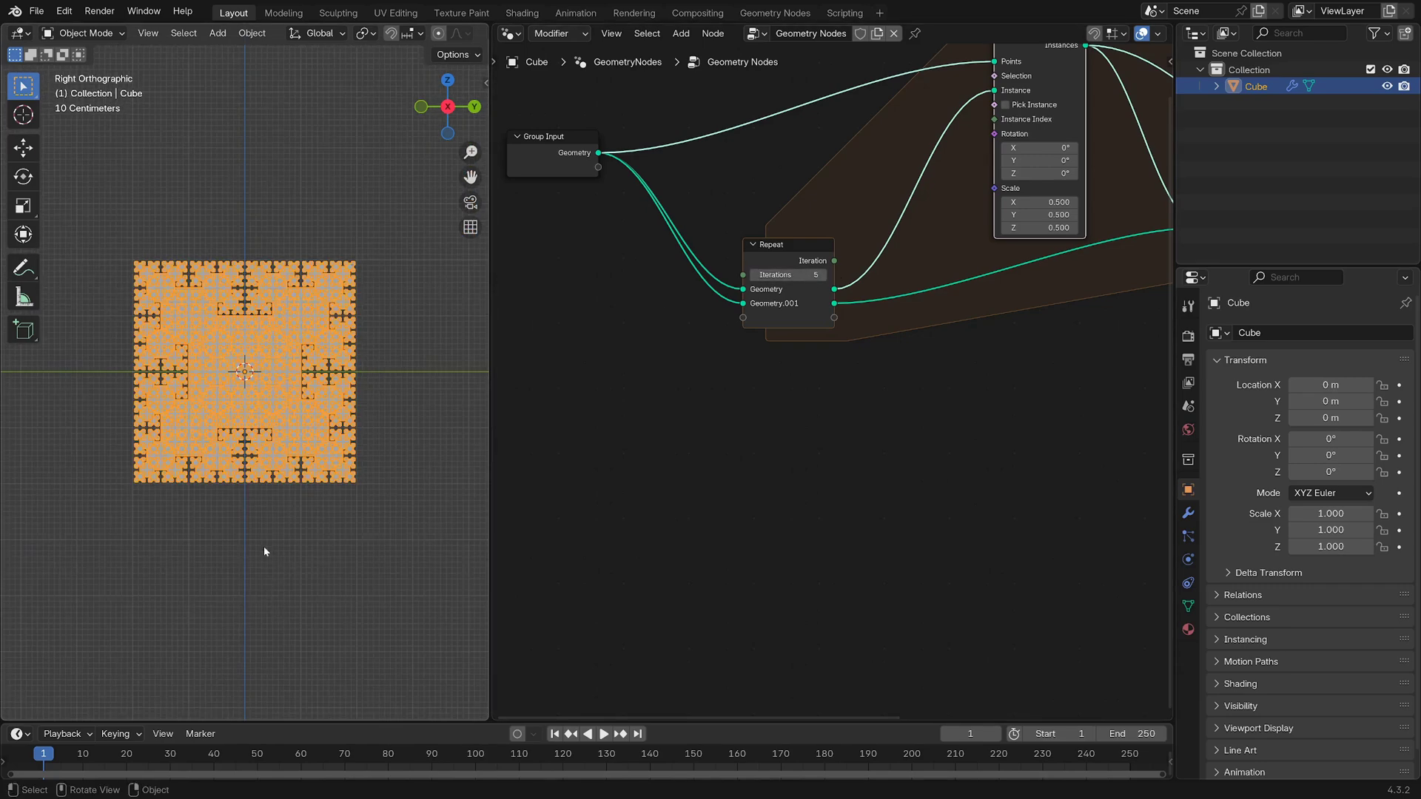
scroll(263, 547, up, 2)
scroll(1024, 317, down, 5)
Tidy the node layout by repositioning the Join Geometry, Repeat output, Group Output and Group Input nodes
middle_drag(1024, 317, 791, 338)
drag(888, 285, 864, 314)
drag(983, 276, 973, 287)
drag(1079, 278, 1086, 294)
middle_drag(693, 370, 869, 376)
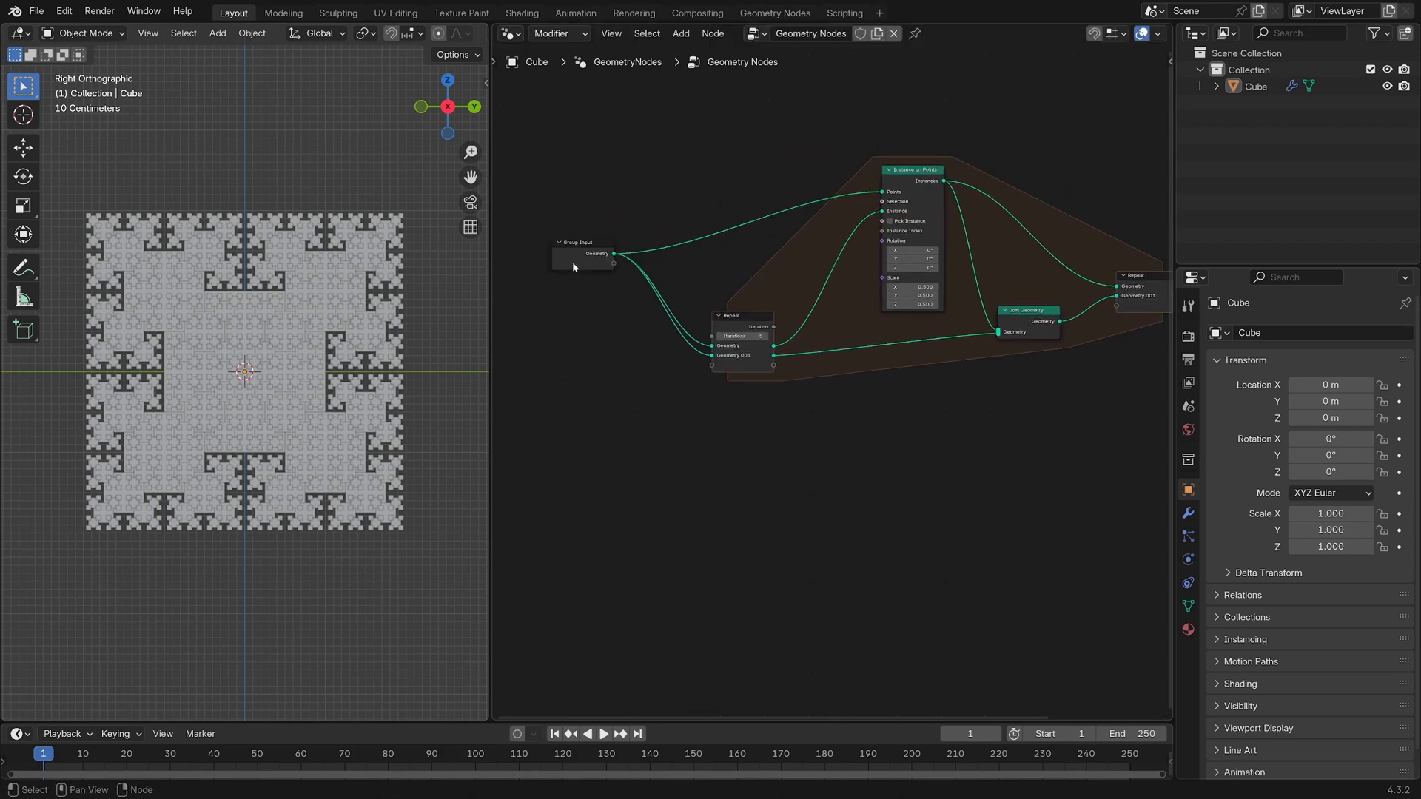
drag(574, 263, 572, 234)
scroll(883, 382, up, 1)
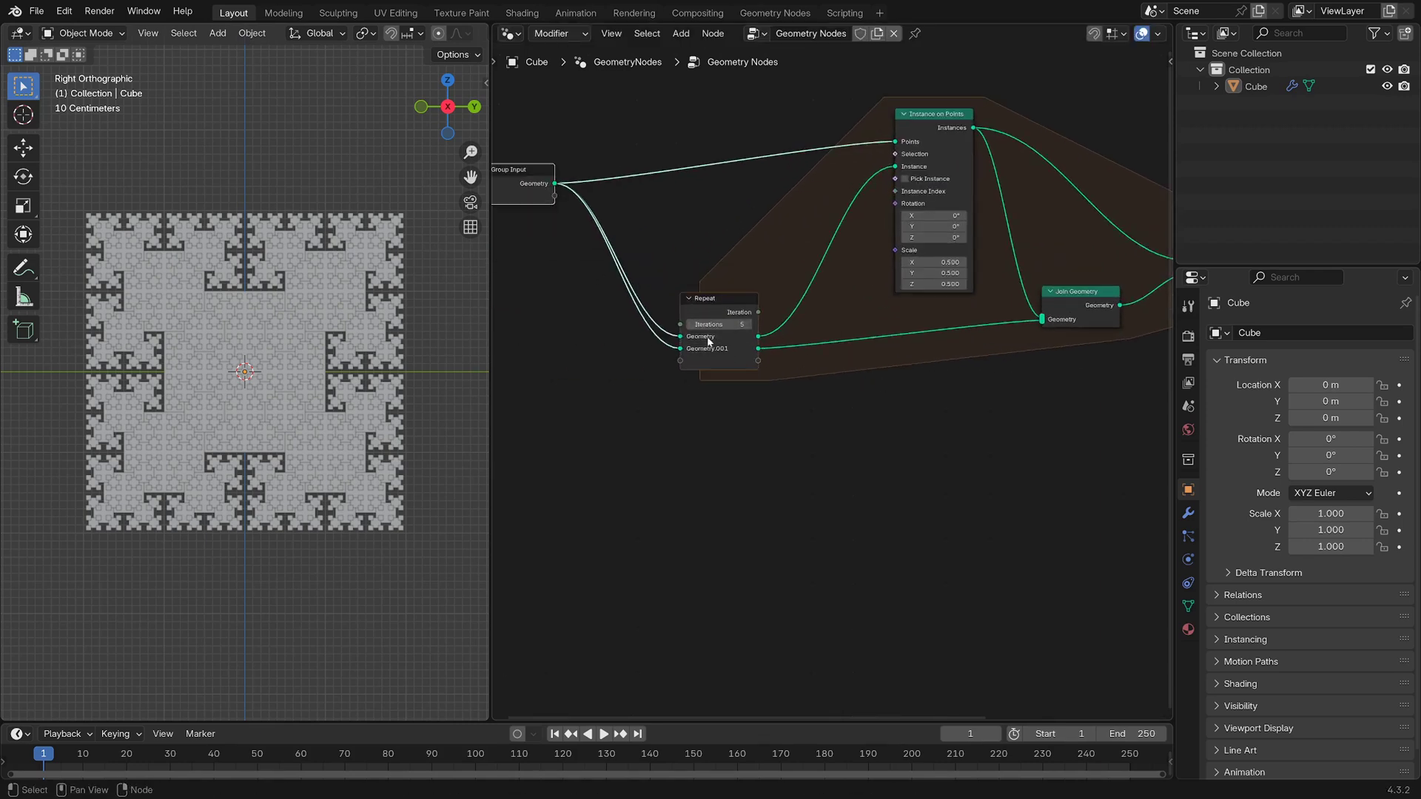
Set the Repeat zone's Iterations to 3 and nudge the Group Output and Group Input nodes into line
click(723, 326)
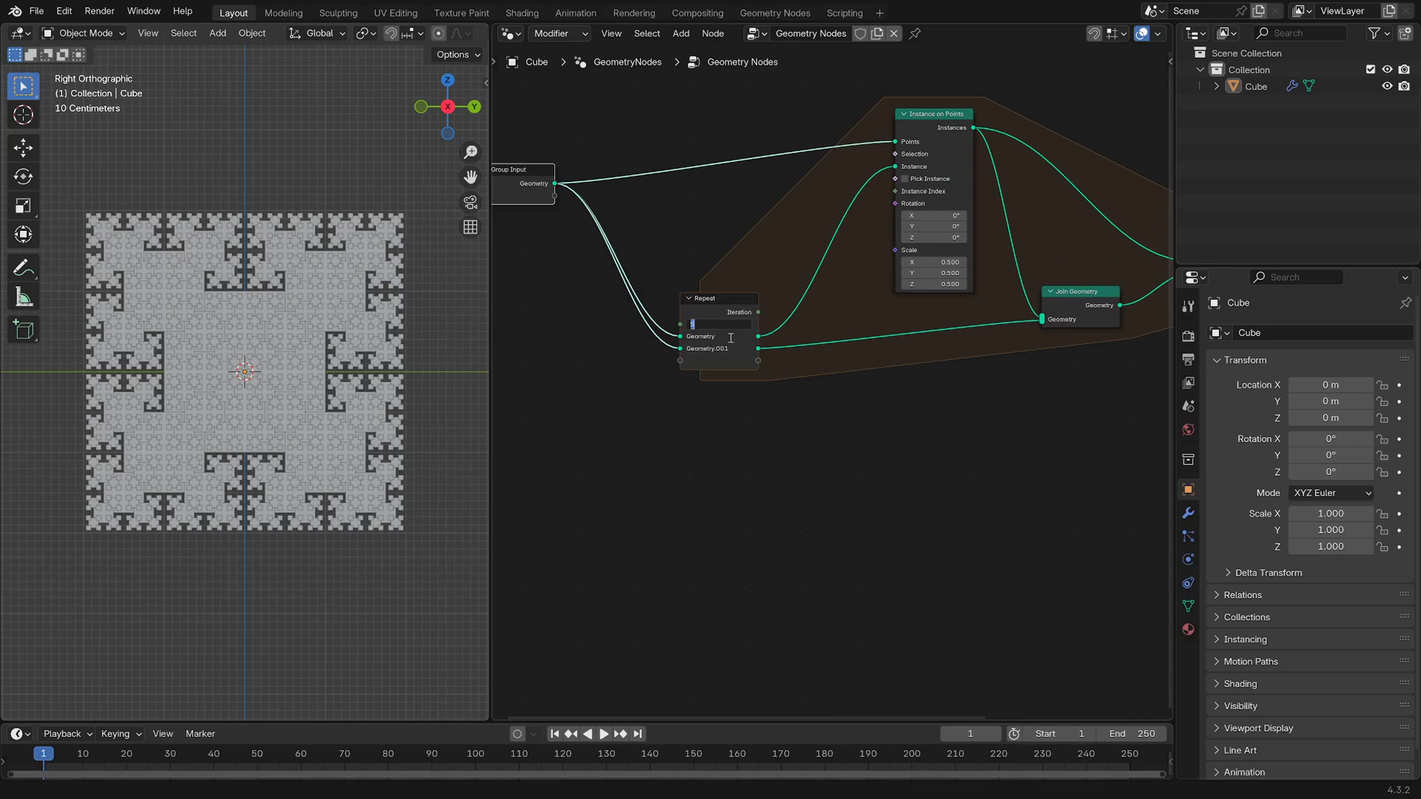
key(Return)
scroll(888, 333, down, 5)
middle_drag(1129, 289, 977, 309)
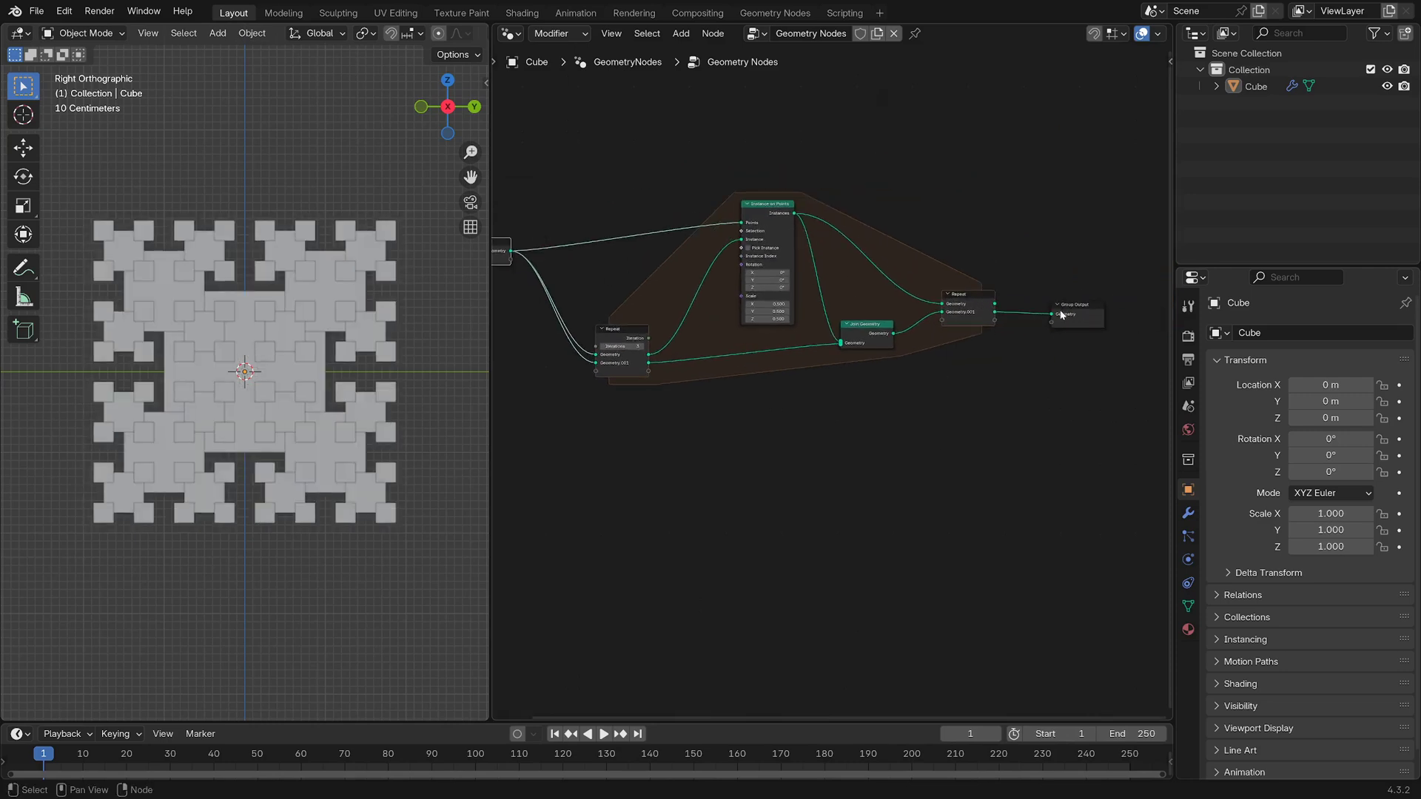
drag(1060, 315, 1034, 312)
middle_drag(657, 253, 815, 276)
drag(668, 282, 672, 262)
Try an X rotation on the Instance on Points node and reset it to 0°
scroll(949, 254, up, 4)
mouse_move(955, 269)
mouse_down()
mouse_move(996, 269)
mouse_move(911, 270)
mouse_move(981, 269)
mouse_up()
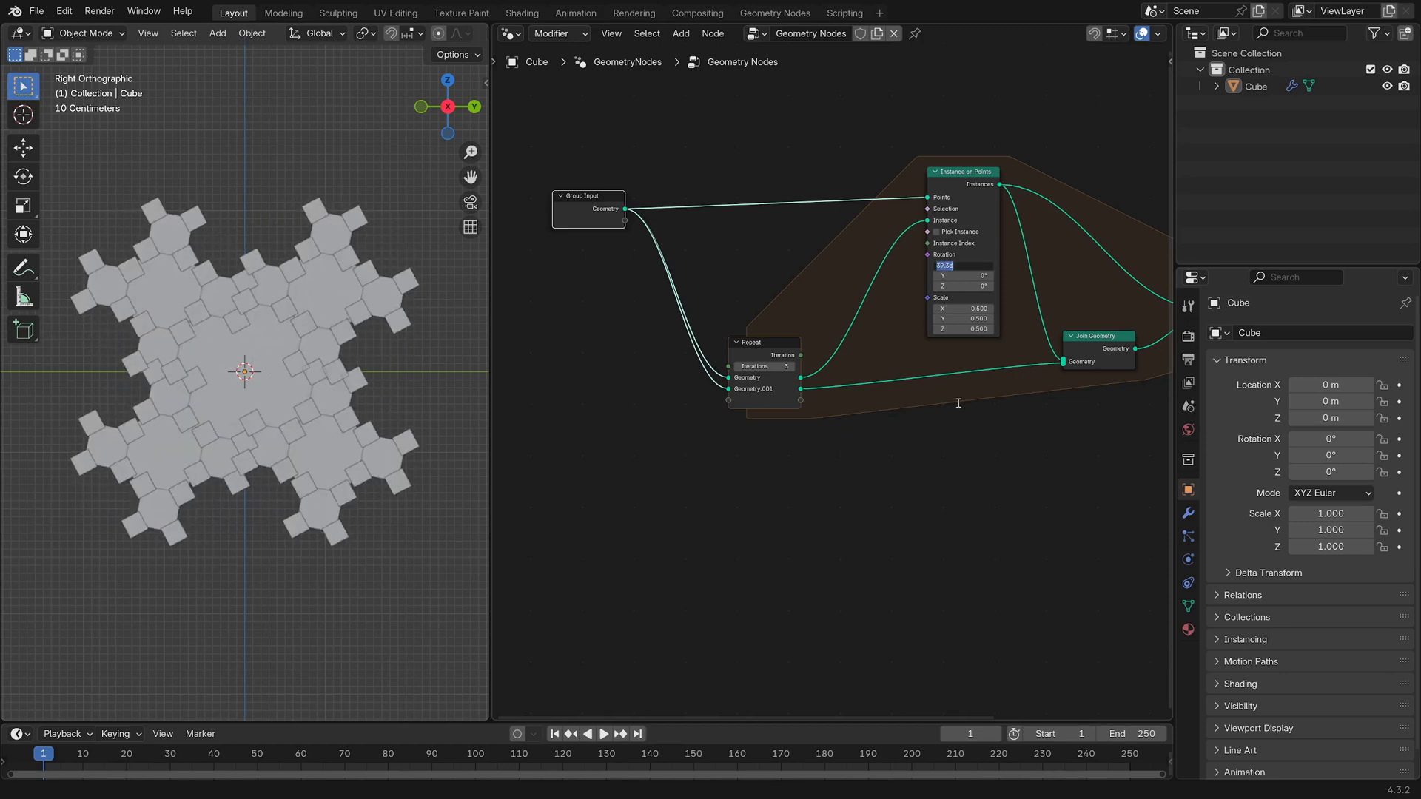
key(Return)
middle_drag(893, 415, 991, 418)
middle_drag(247, 300, 337, 355)
scroll(337, 355, up, 3)
scroll(739, 298, down, 3)
scroll(781, 291, up, 2)
Add a Normal node and an Align Rotation to Vector node below the Group Input
middle_drag(776, 304, 863, 298)
key(shift+a)
text(no)
key(Return)
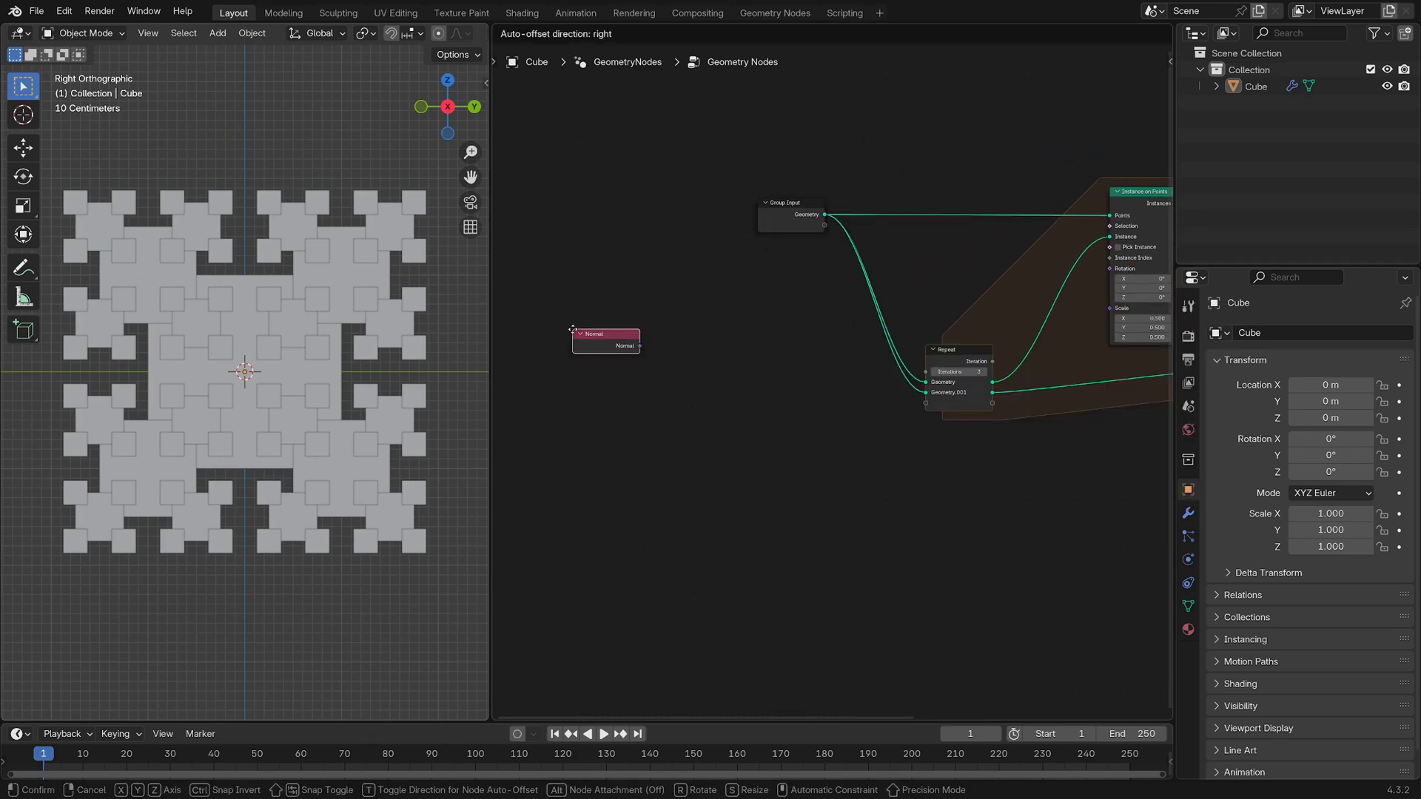
click(575, 332)
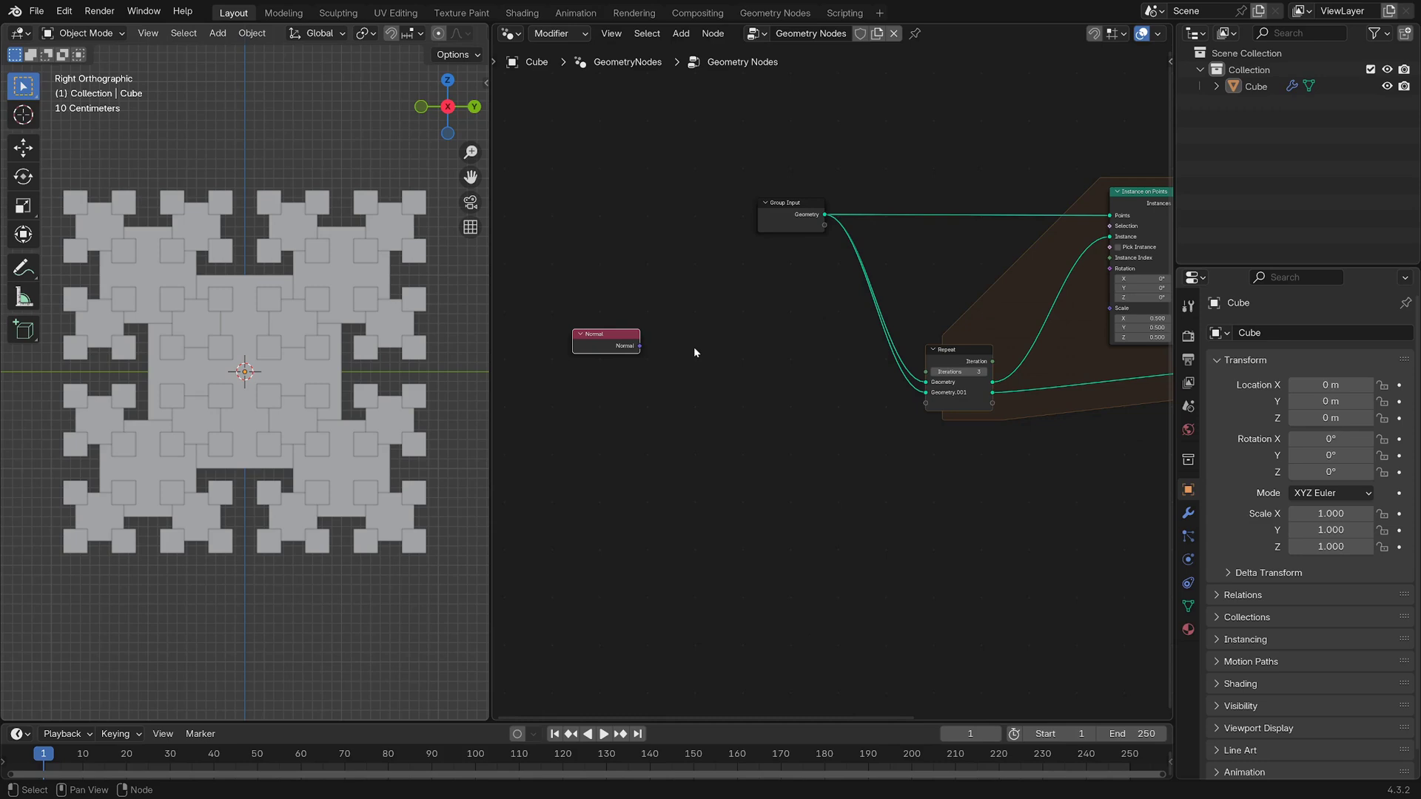
key(shift+a)
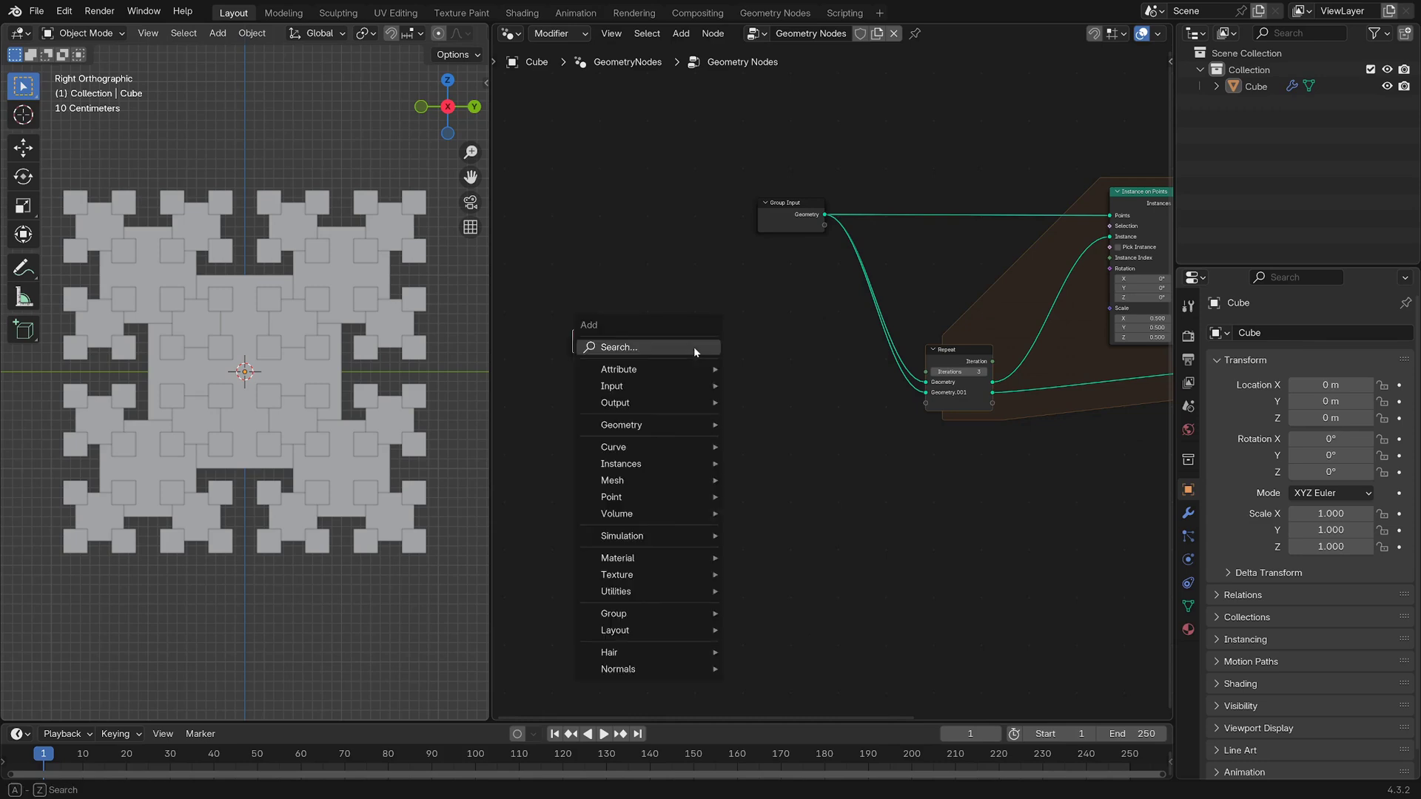
text(align)
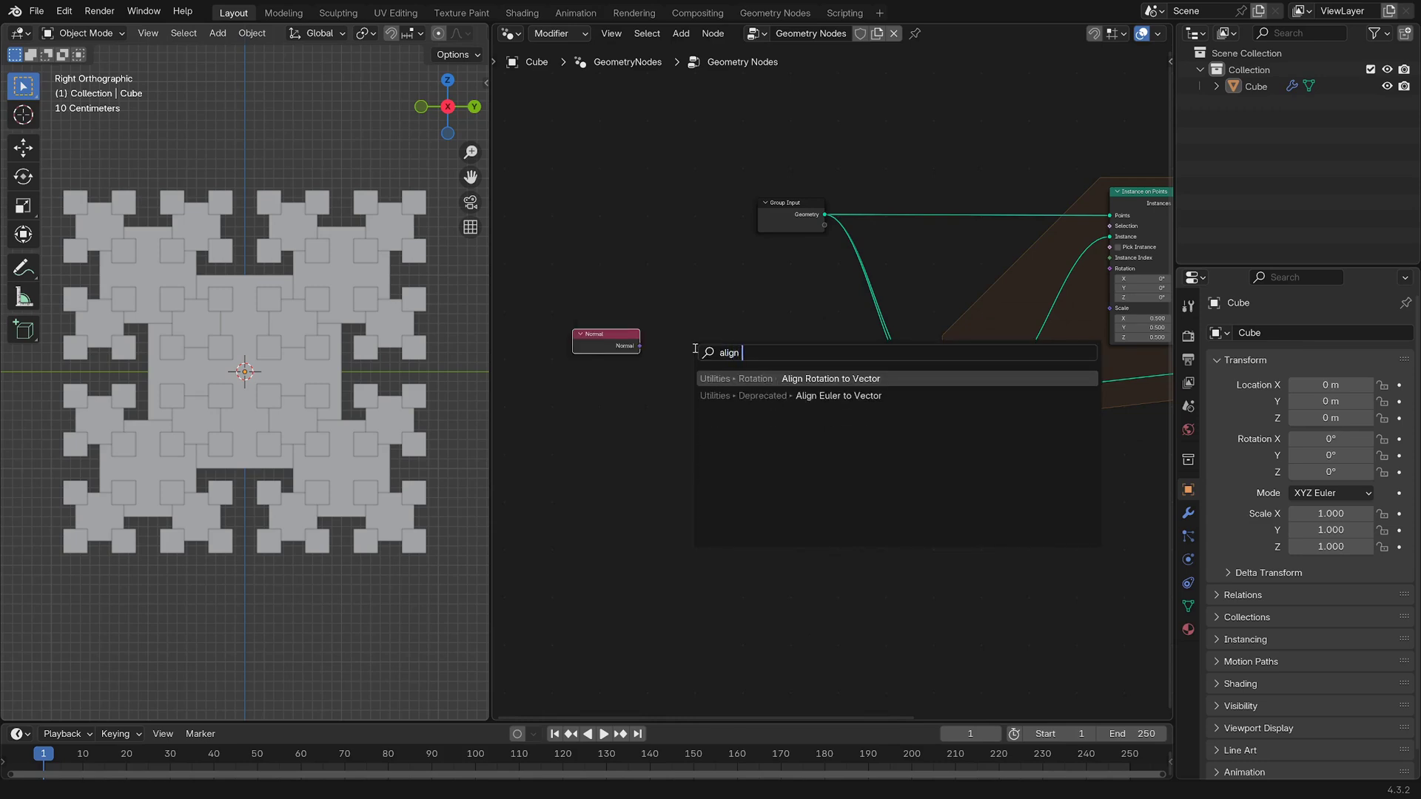
key(Return)
click(755, 299)
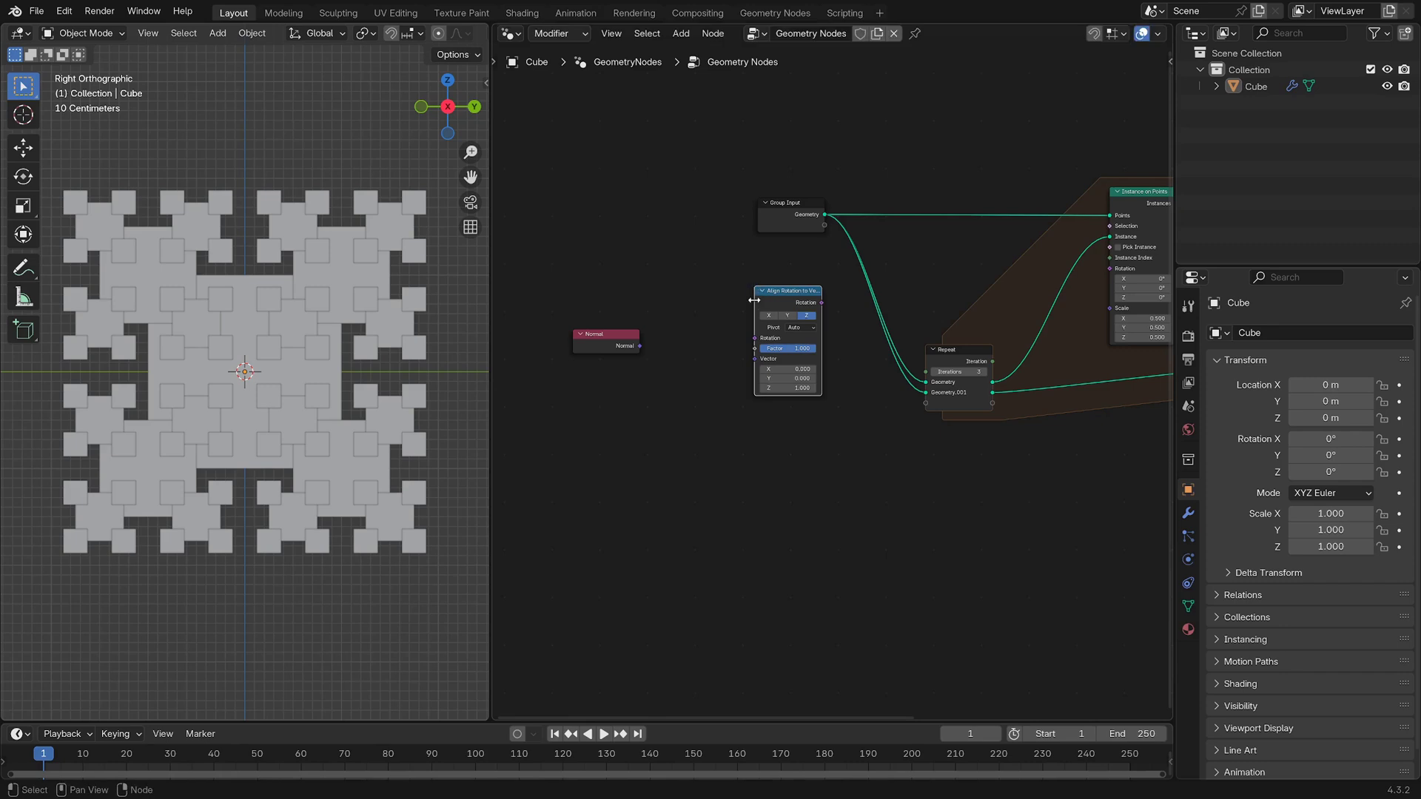
Link Normal to the Vector input of Align Rotation to Vector, and its Rotation output to Instance on Points' Rotation
scroll(660, 352, up, 3)
drag(674, 334, 764, 349)
drag(638, 322, 666, 359)
scroll(844, 375, down, 4)
middle_drag(933, 406, 733, 450)
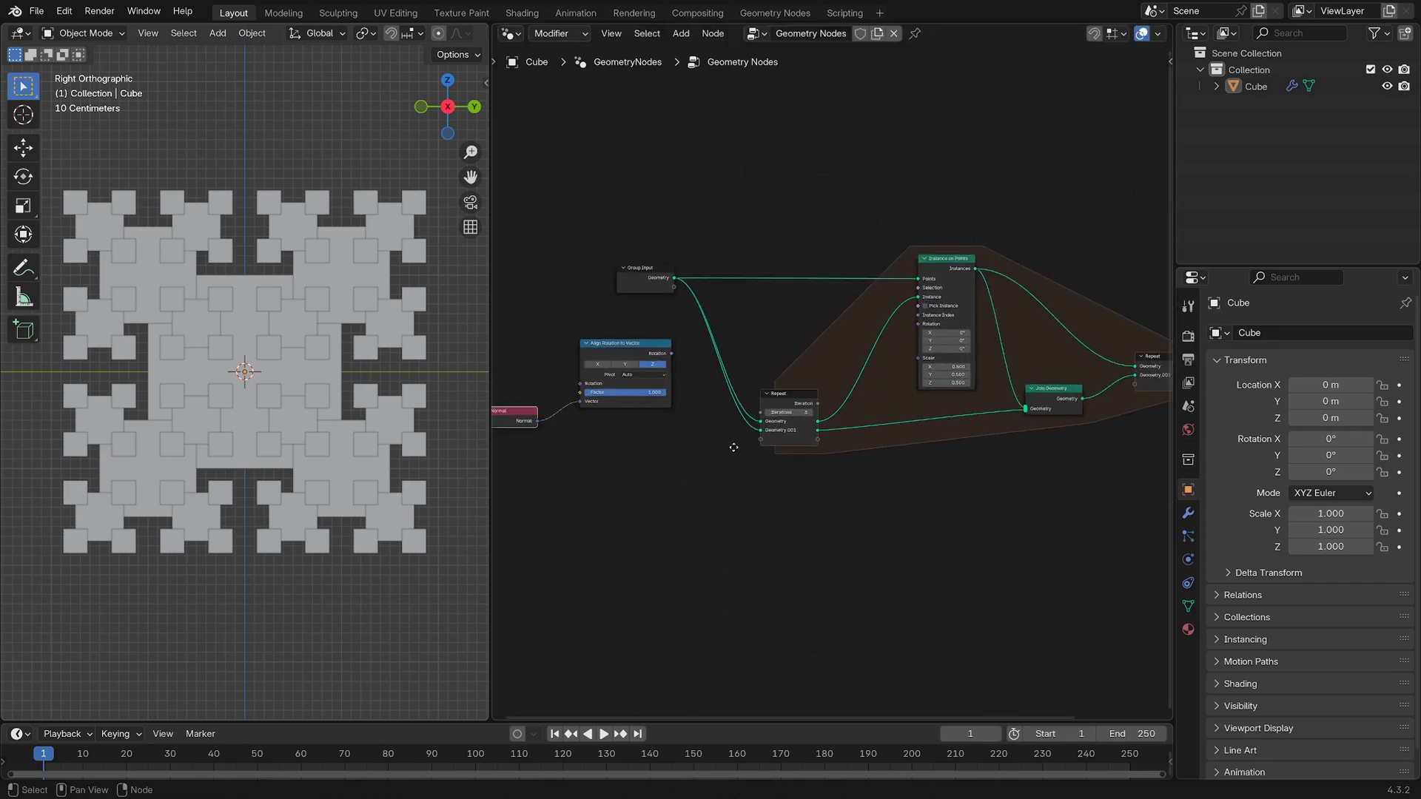
scroll(732, 450, up, 3)
drag(628, 345, 940, 309)
Set the alignment axis of the Align Rotation to Vector node to X
scroll(660, 371, down, 1)
key(KP_Decimal)
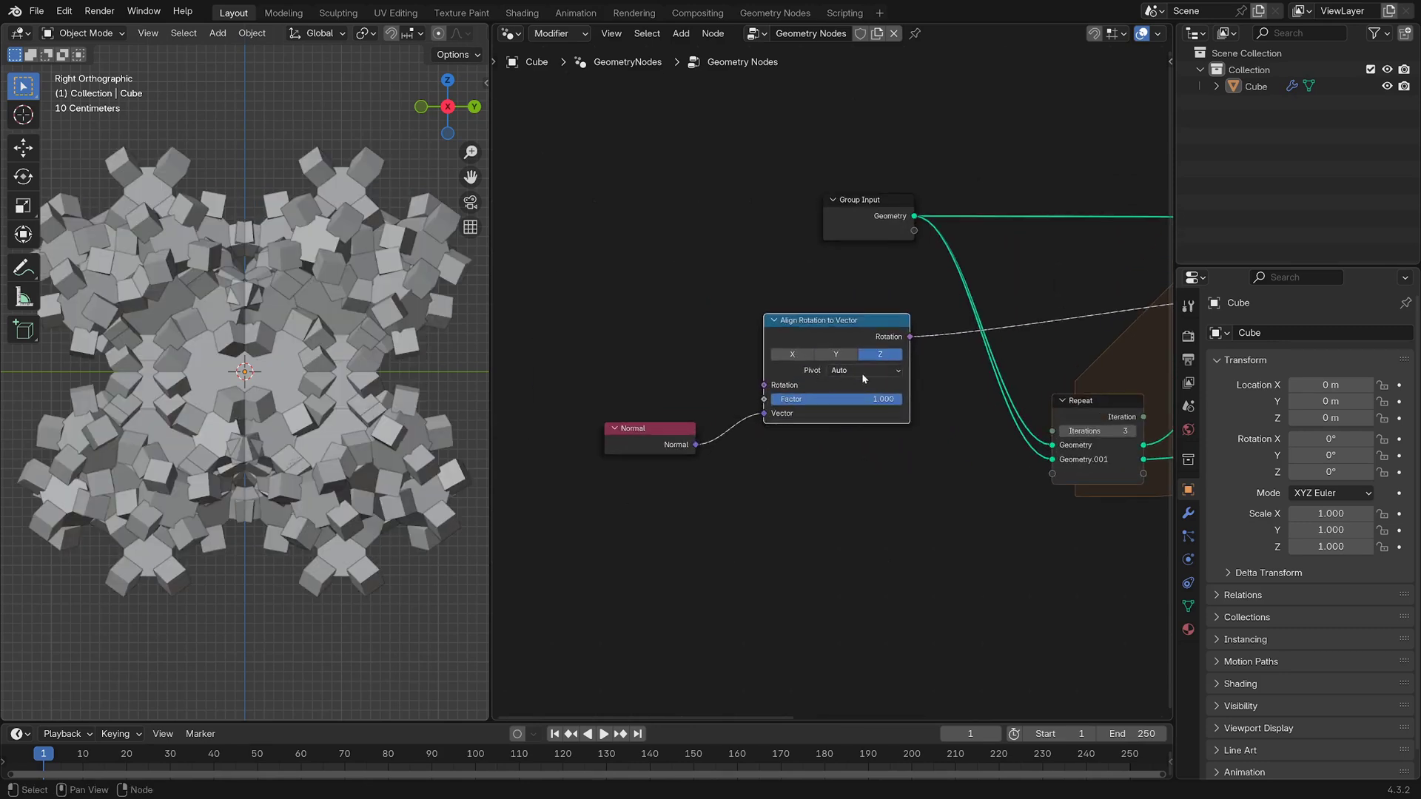
click(795, 359)
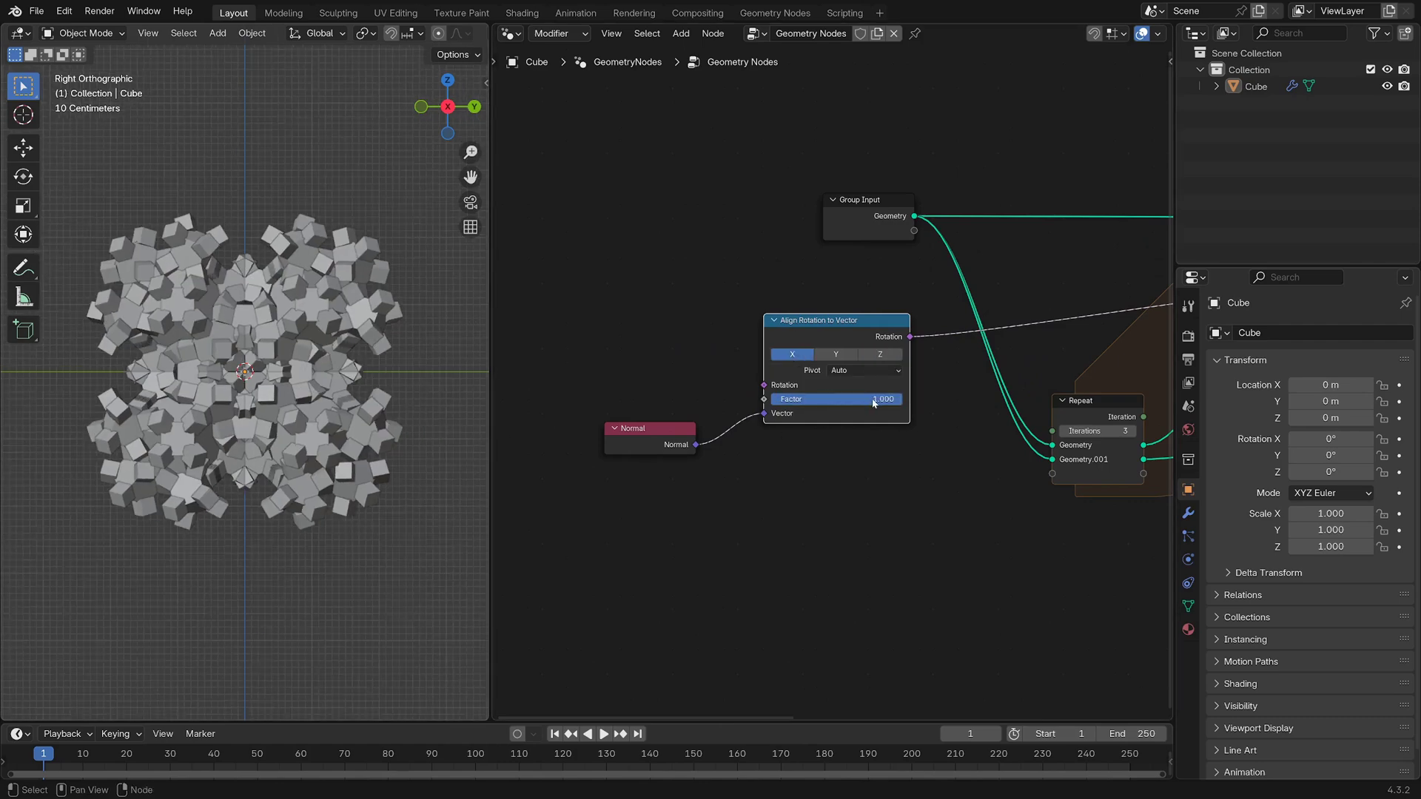
Lower the Align Rotation to Vector Factor to 0 and check the cube structure from several sides
drag(874, 403, 743, 403)
scroll(450, 438, down, 1)
middle_drag(450, 438, 350, 471)
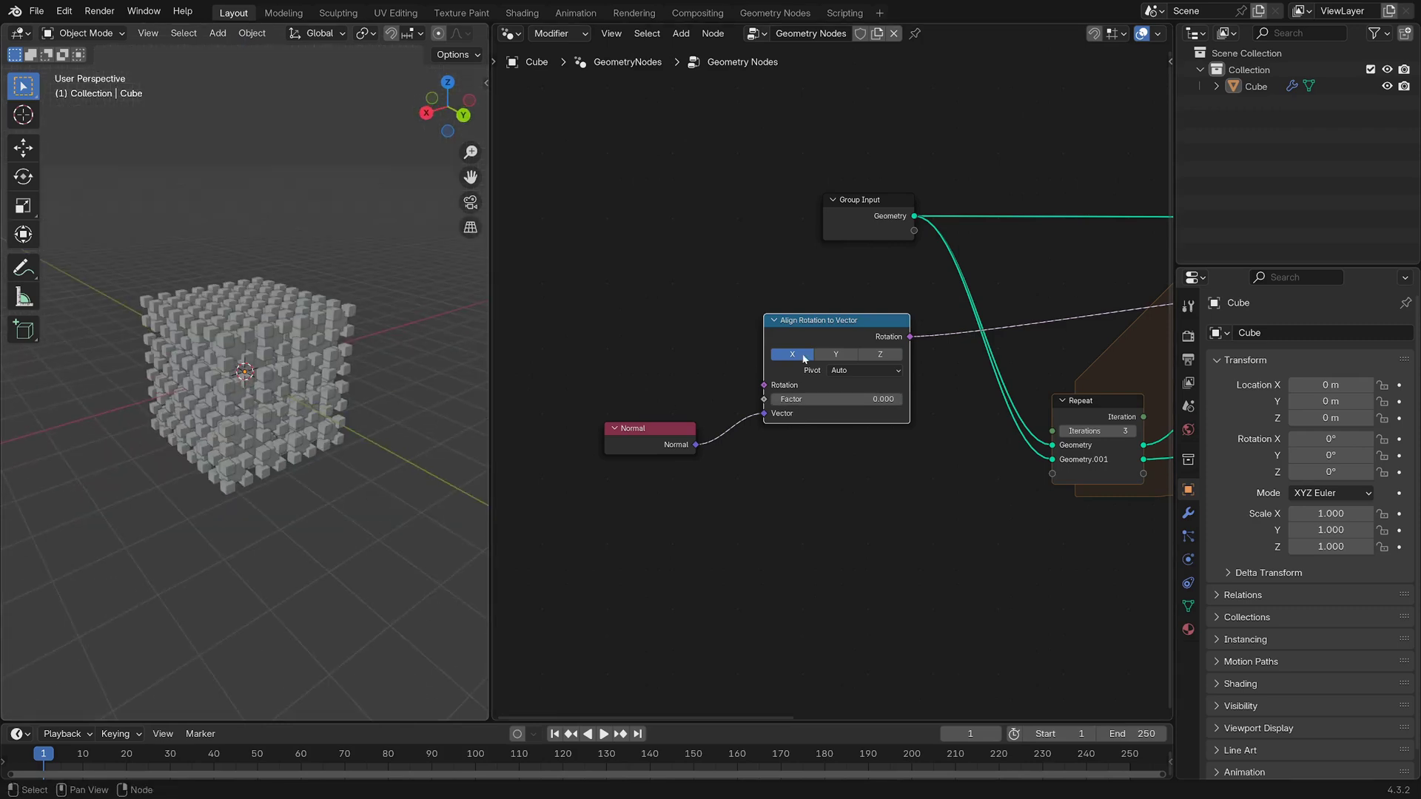
mouse_move(794, 400)
mouse_down()
mouse_move(815, 400)
mouse_move(794, 399)
mouse_up()
middle_drag(321, 419, 89, 385)
scroll(265, 387, up, 2)
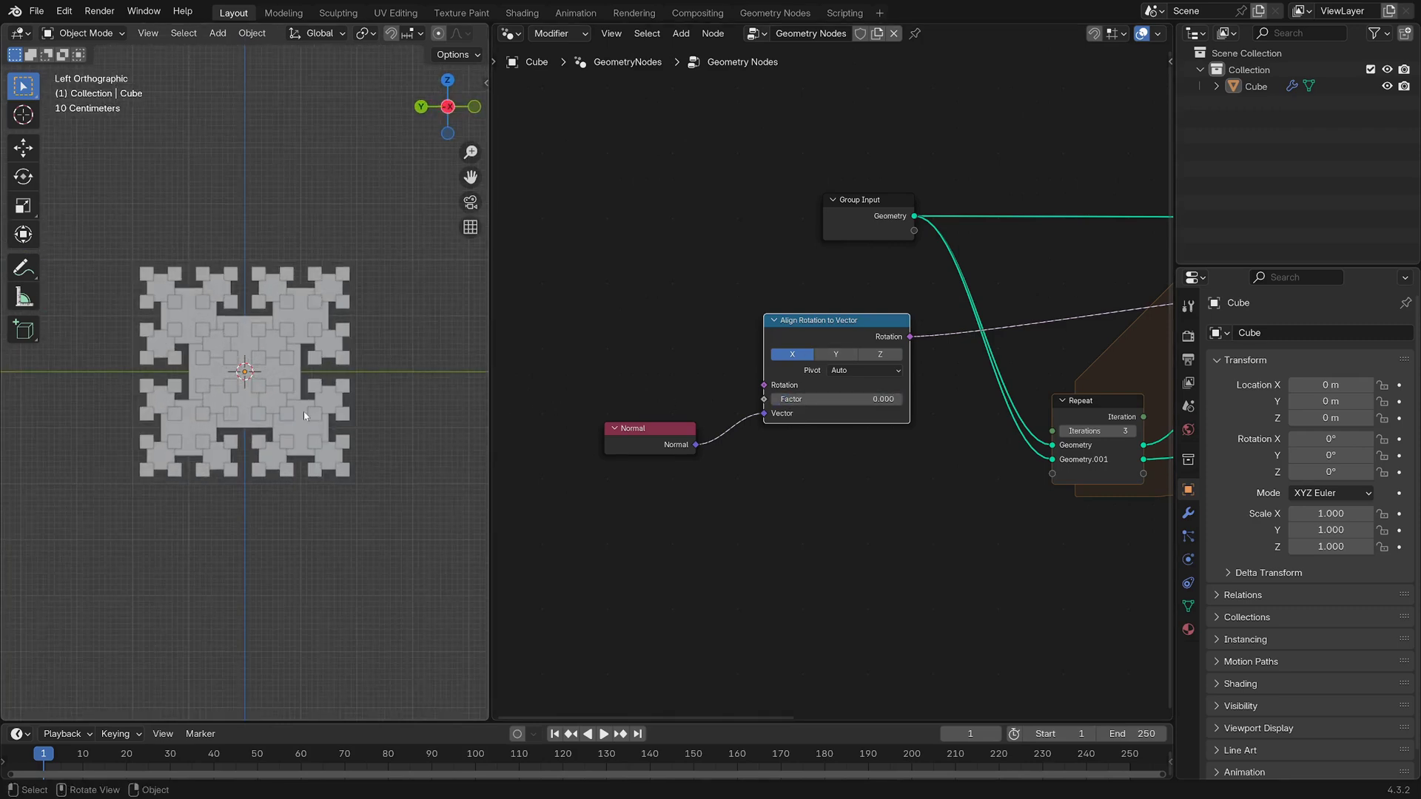
Raise the Align Rotation to Vector Factor, set it to 100, and scrub it down to 95.611
drag(785, 399, 904, 400)
click(860, 396)
text(100)
key(Return)
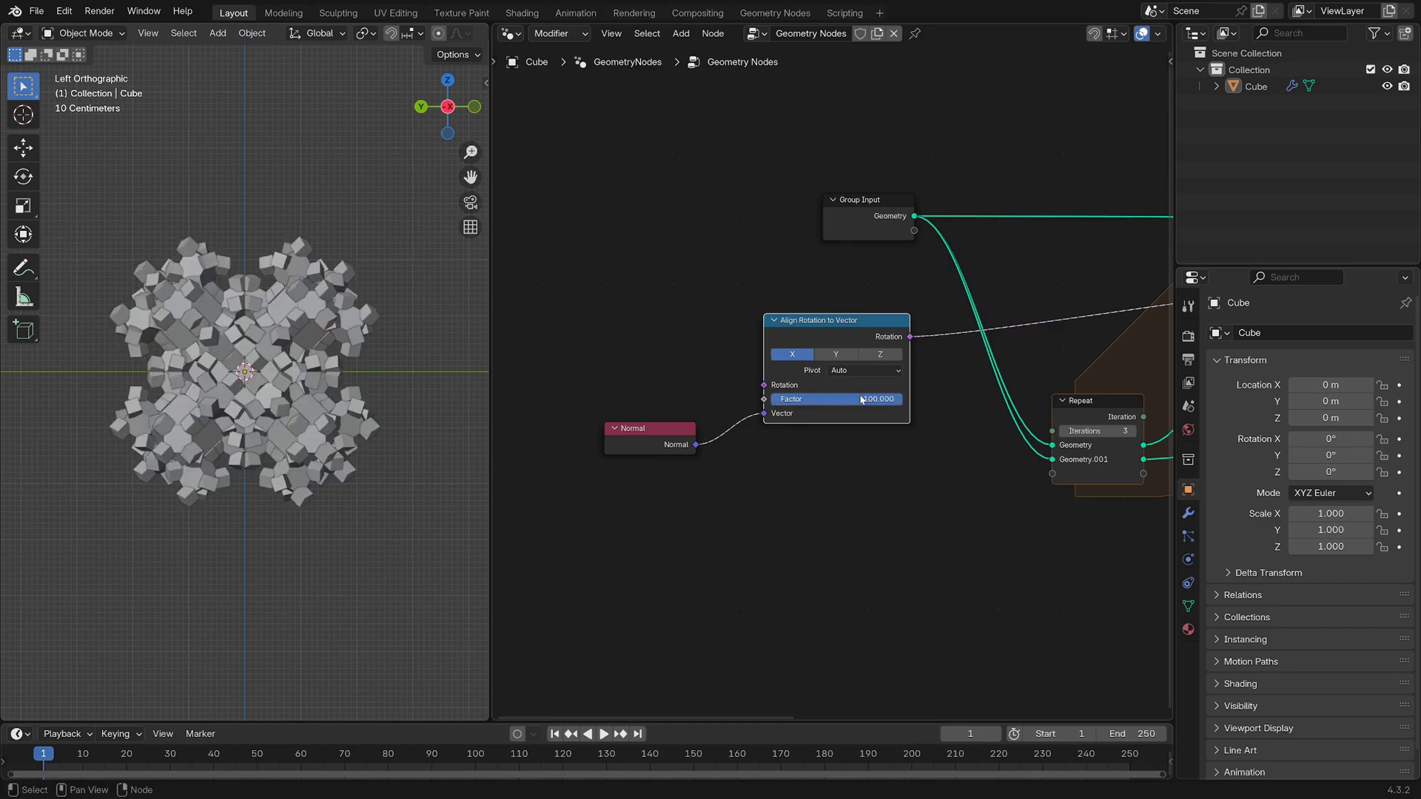
drag(878, 401, 859, 400)
Add a Scene Time node, link its Seconds output to the Align Rotation to Vector Factor, and start playback
middle_drag(577, 293, 730, 291)
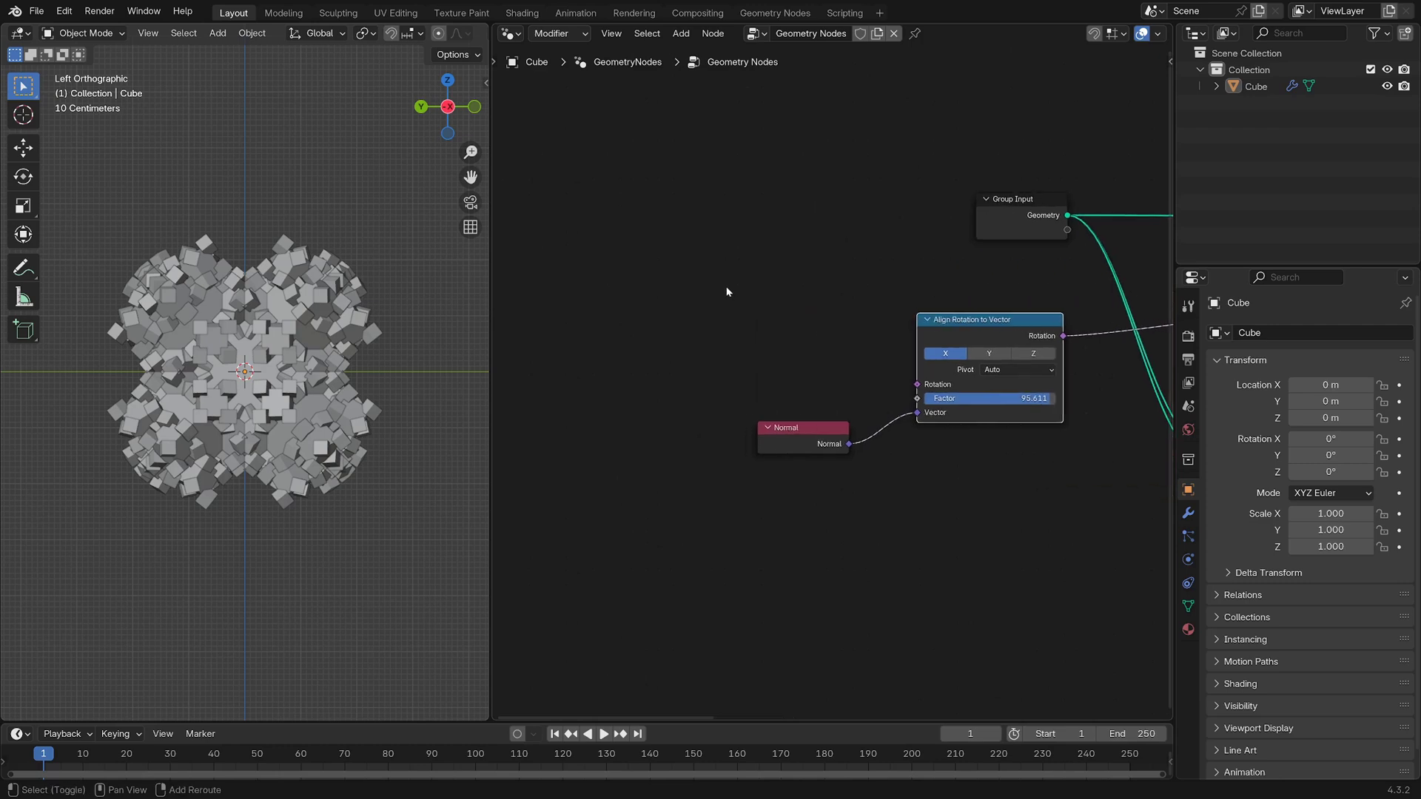
key(shift+a)
text(scene)
key(Return)
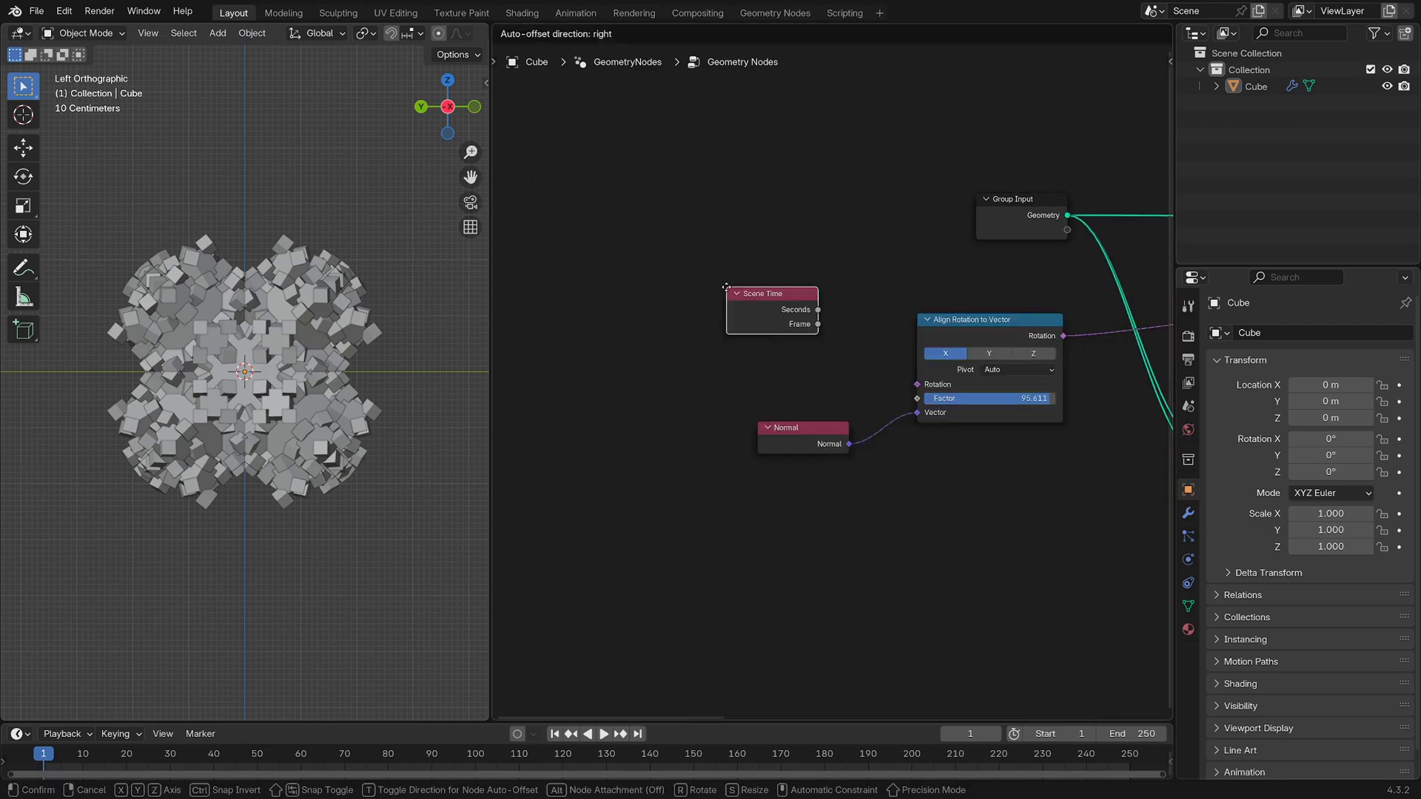
click(601, 350)
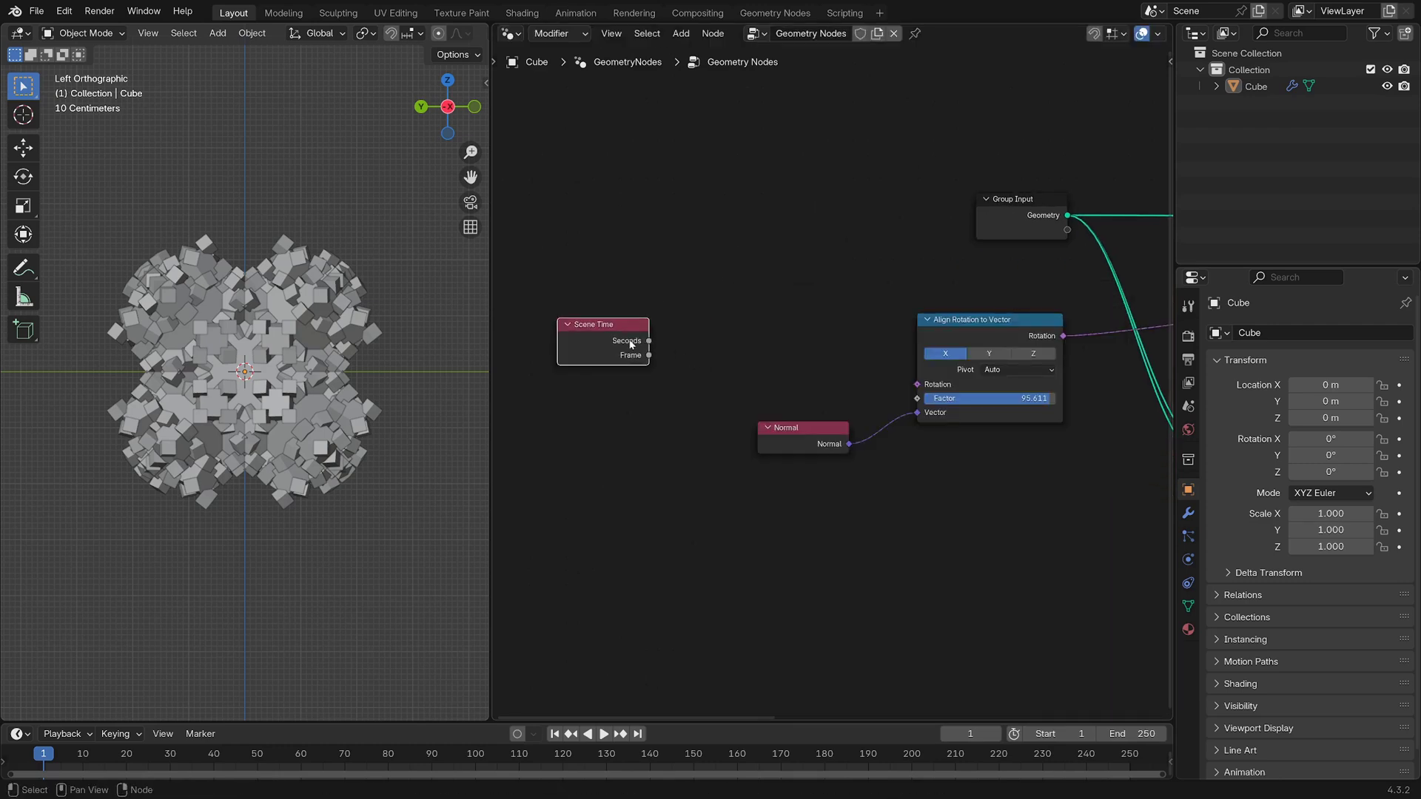
drag(628, 343, 597, 337)
drag(915, 402, 918, 399)
key(space)
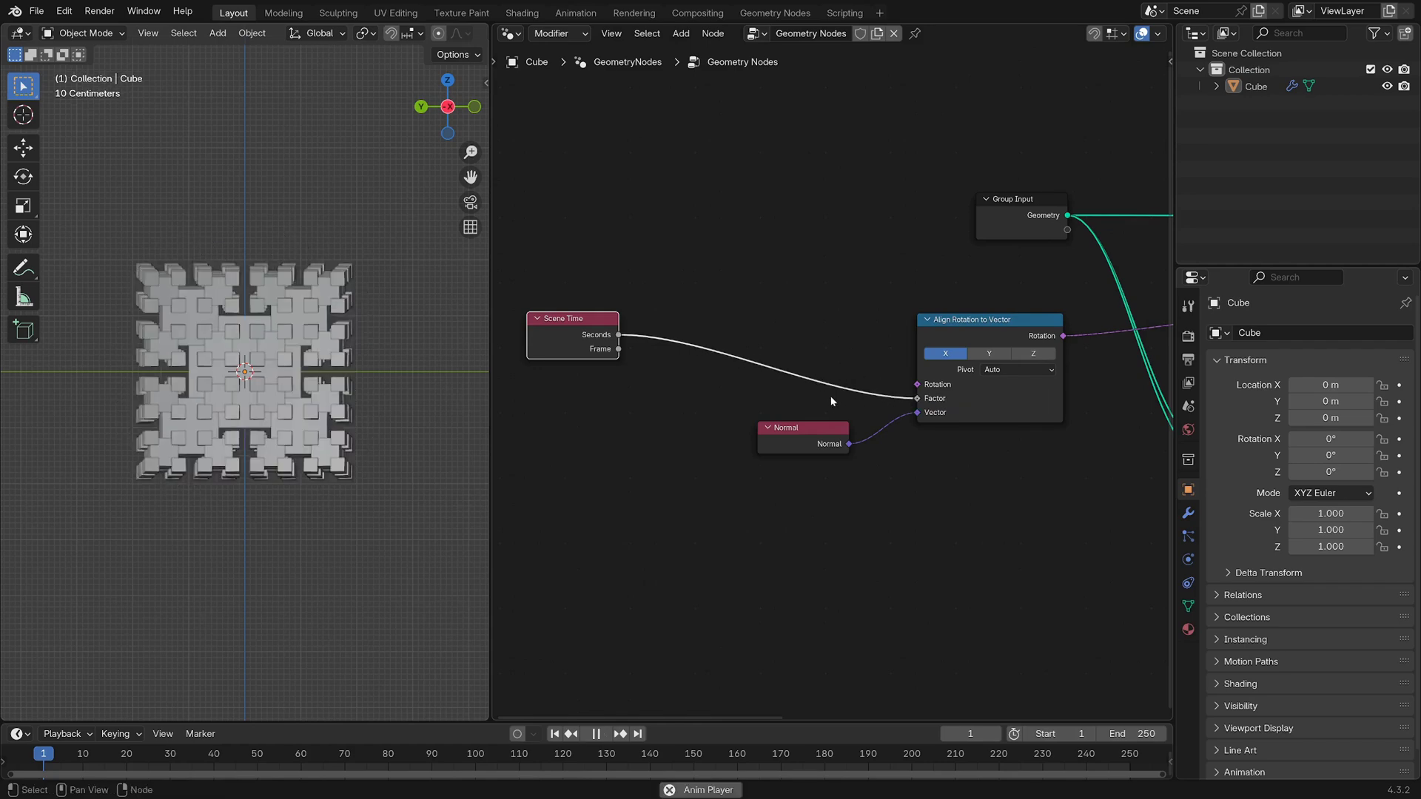
Insert a Math node set to Divide by 2 between Seconds and Factor, and shift it and Scene Time closer
key(shift+a)
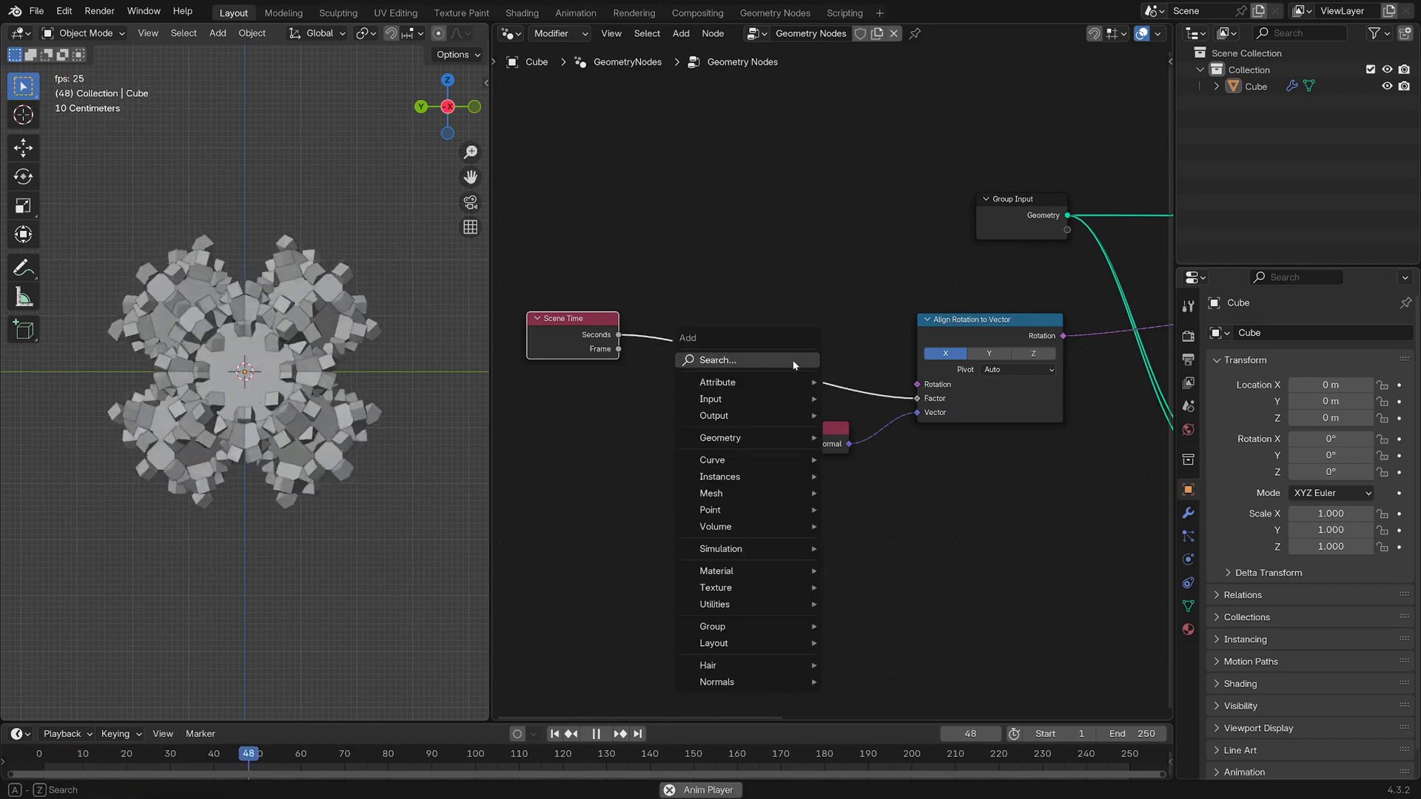
text(math)
key(Return)
click(736, 326)
click(735, 326)
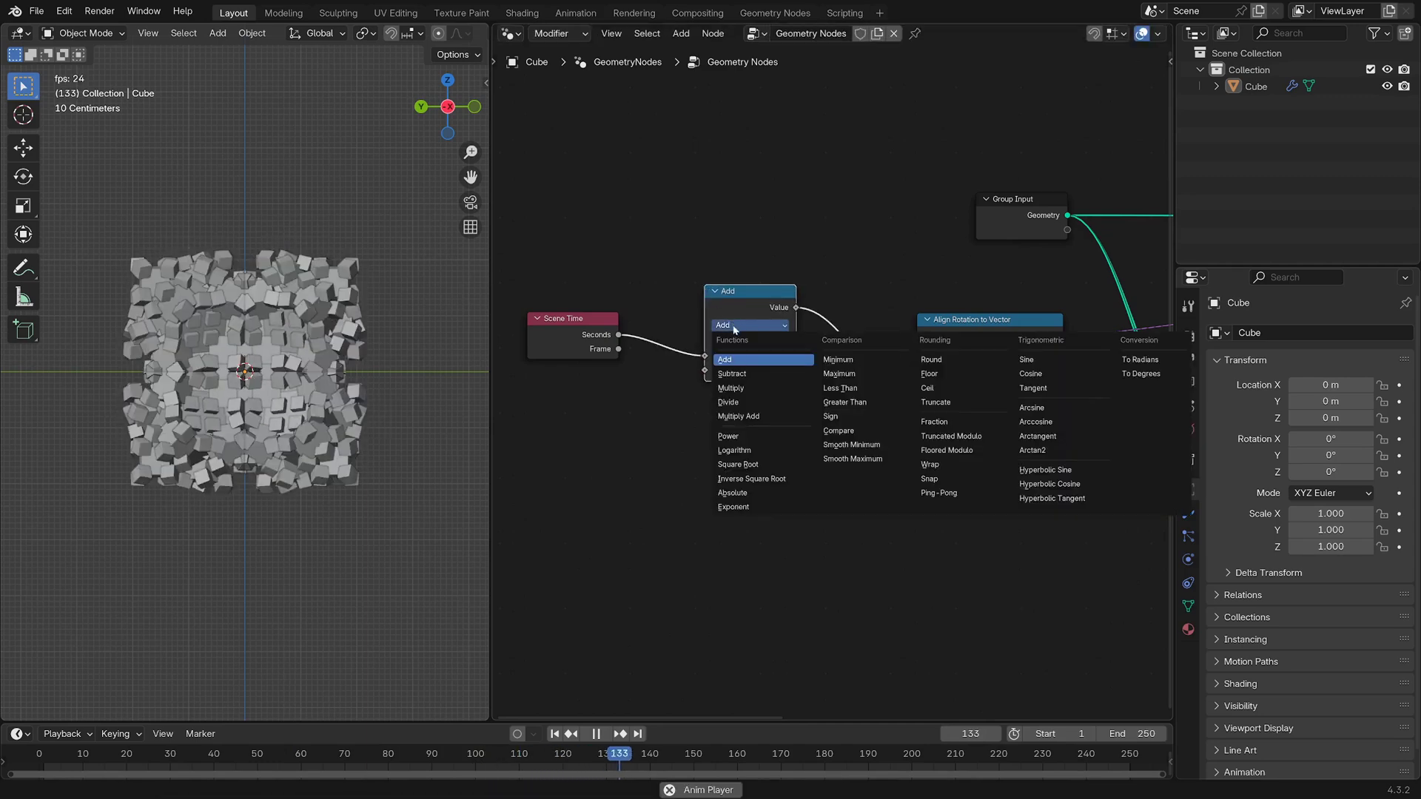
click(730, 402)
click(749, 370)
text(2)
key(Return)
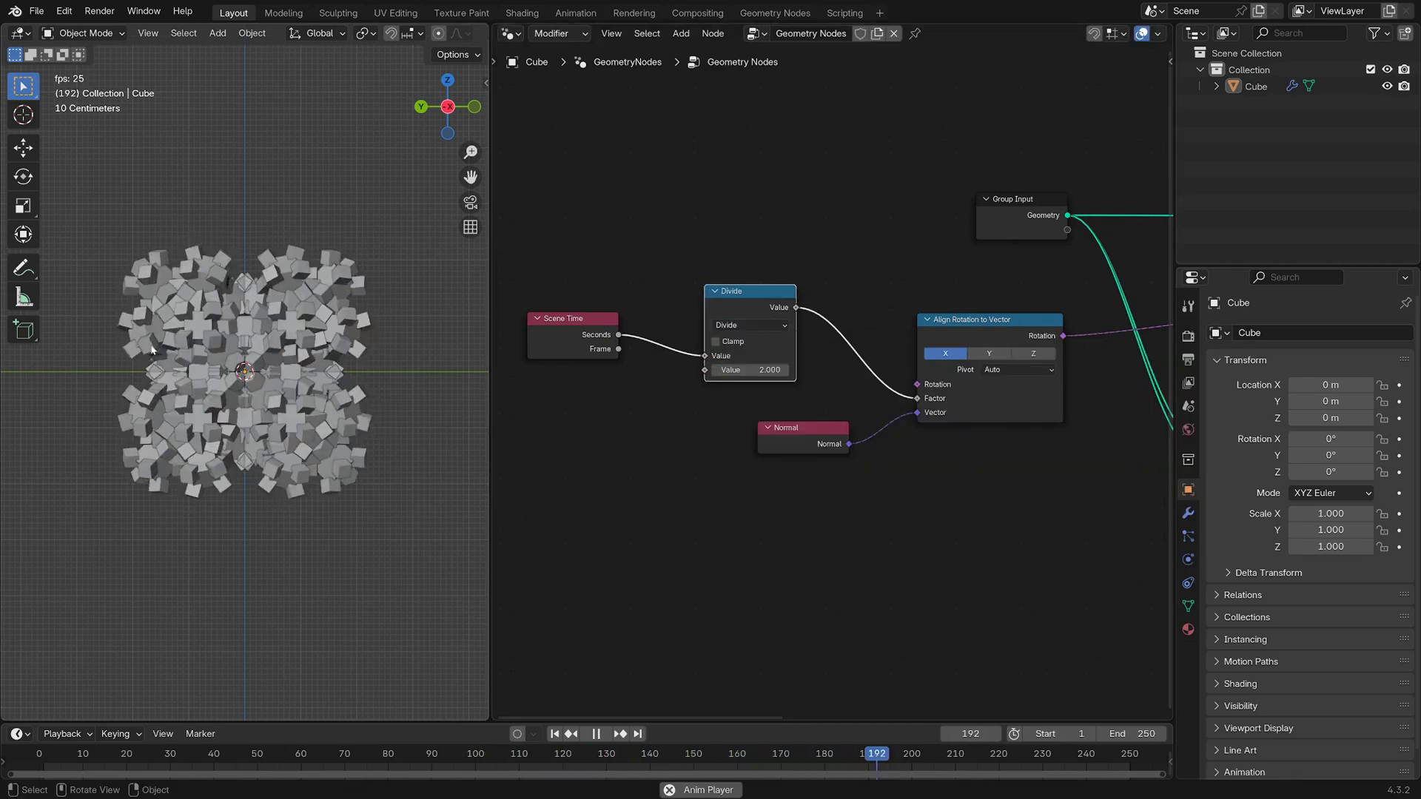
drag(769, 290, 810, 293)
drag(594, 330, 642, 330)
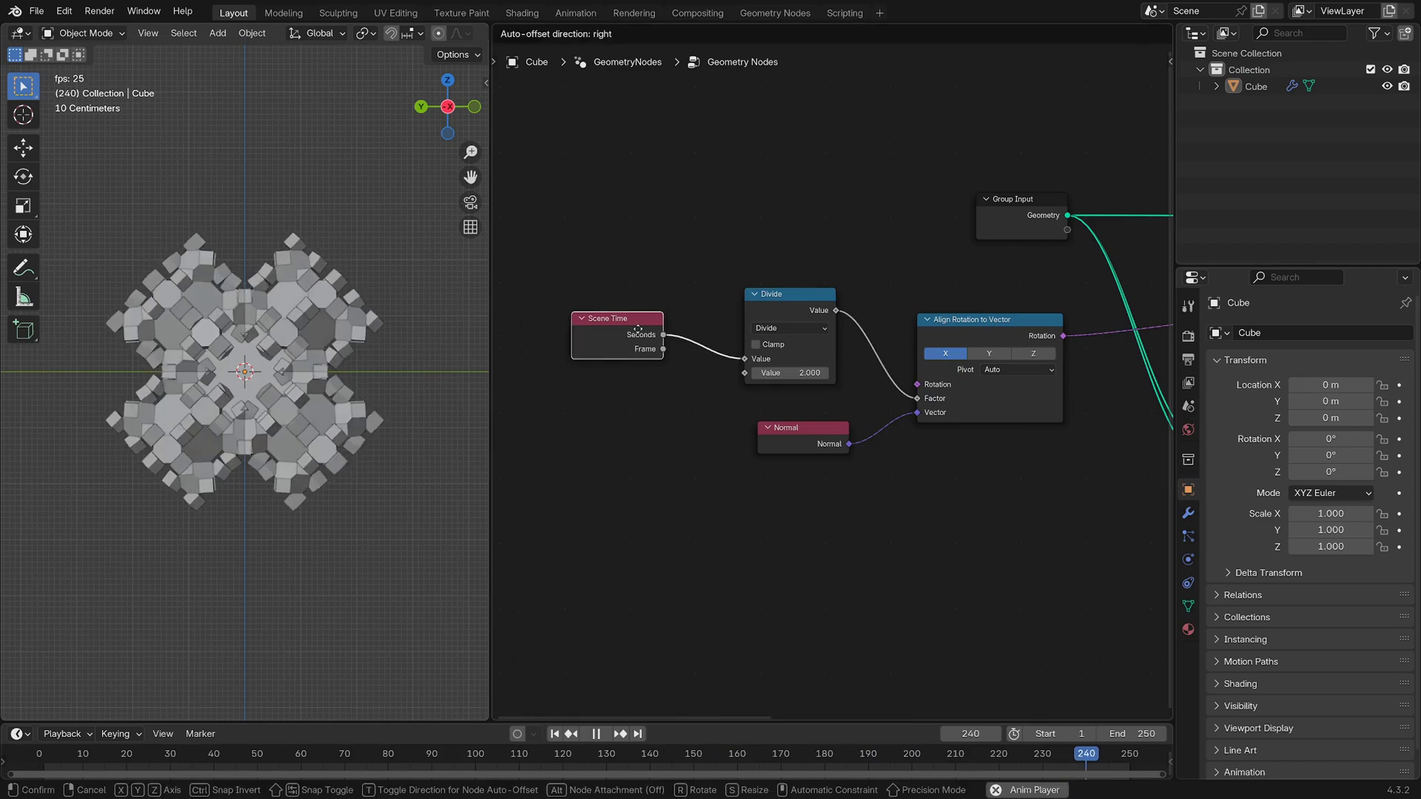
Play and pause the animation while orbiting the viewport to examine the rotating cube instances
scroll(815, 382, down, 4)
middle_drag(1024, 395, 754, 424)
key(space)
key(space)
middle_drag(272, 359, 180, 364)
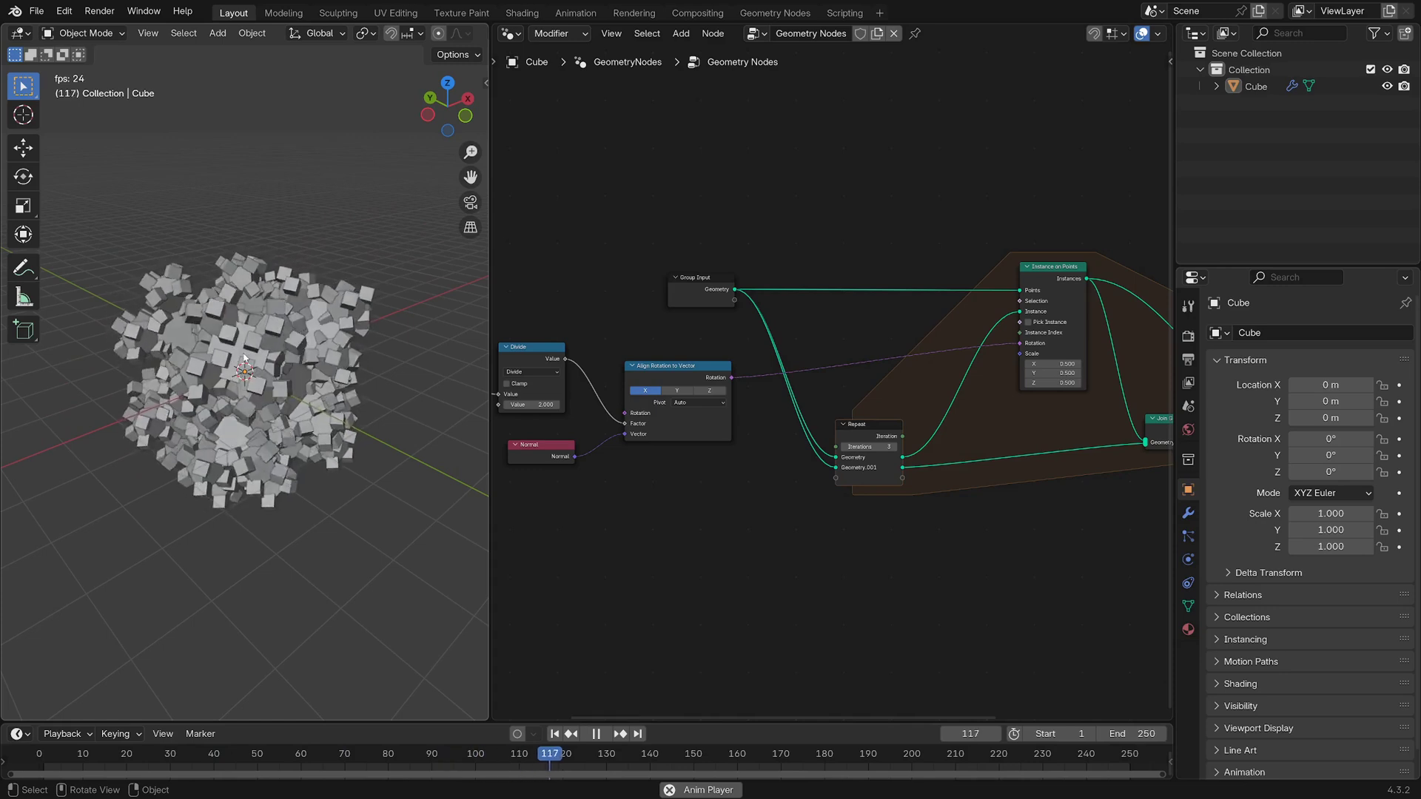
key(space)
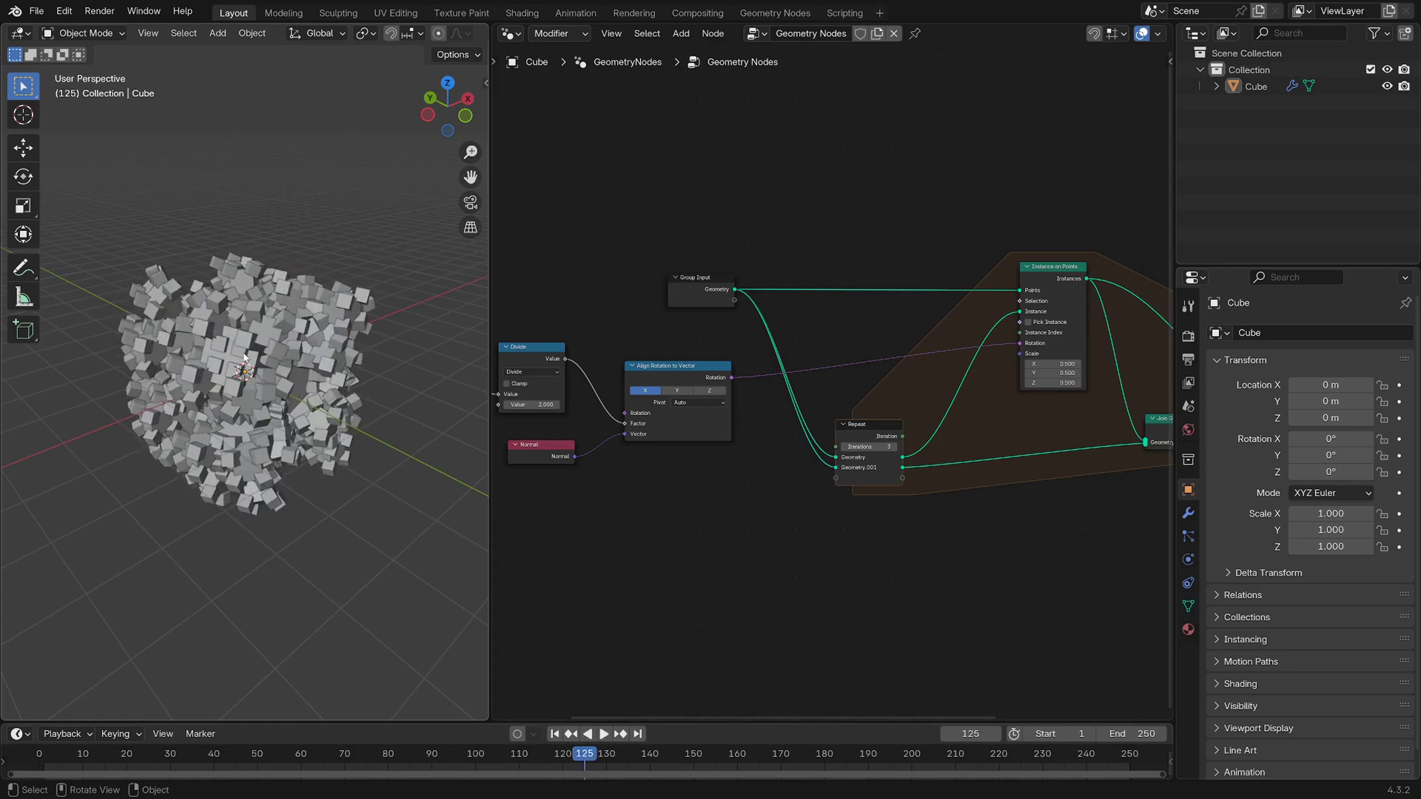
middle_drag(244, 356, 274, 336)
key(space)
key(space)
Move Group Output farther from the Repeat output and add a Simulation zone below the link between them
scroll(1024, 420, down, 4)
middle_drag(1024, 420, 637, 392)
scroll(881, 410, up, 4)
drag(884, 365, 1197, 359)
click(1176, 359)
key(shift+a)
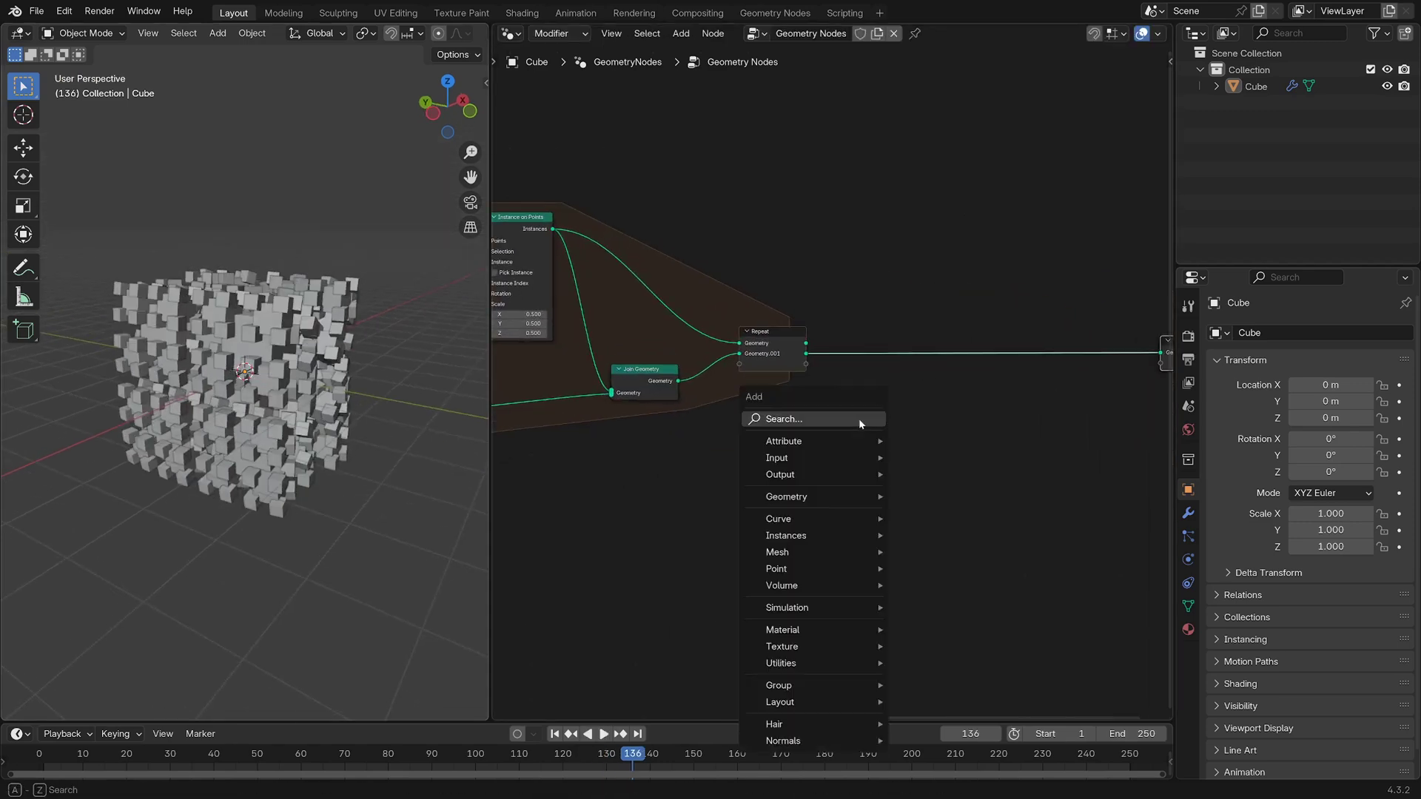
text(simu)
key(Return)
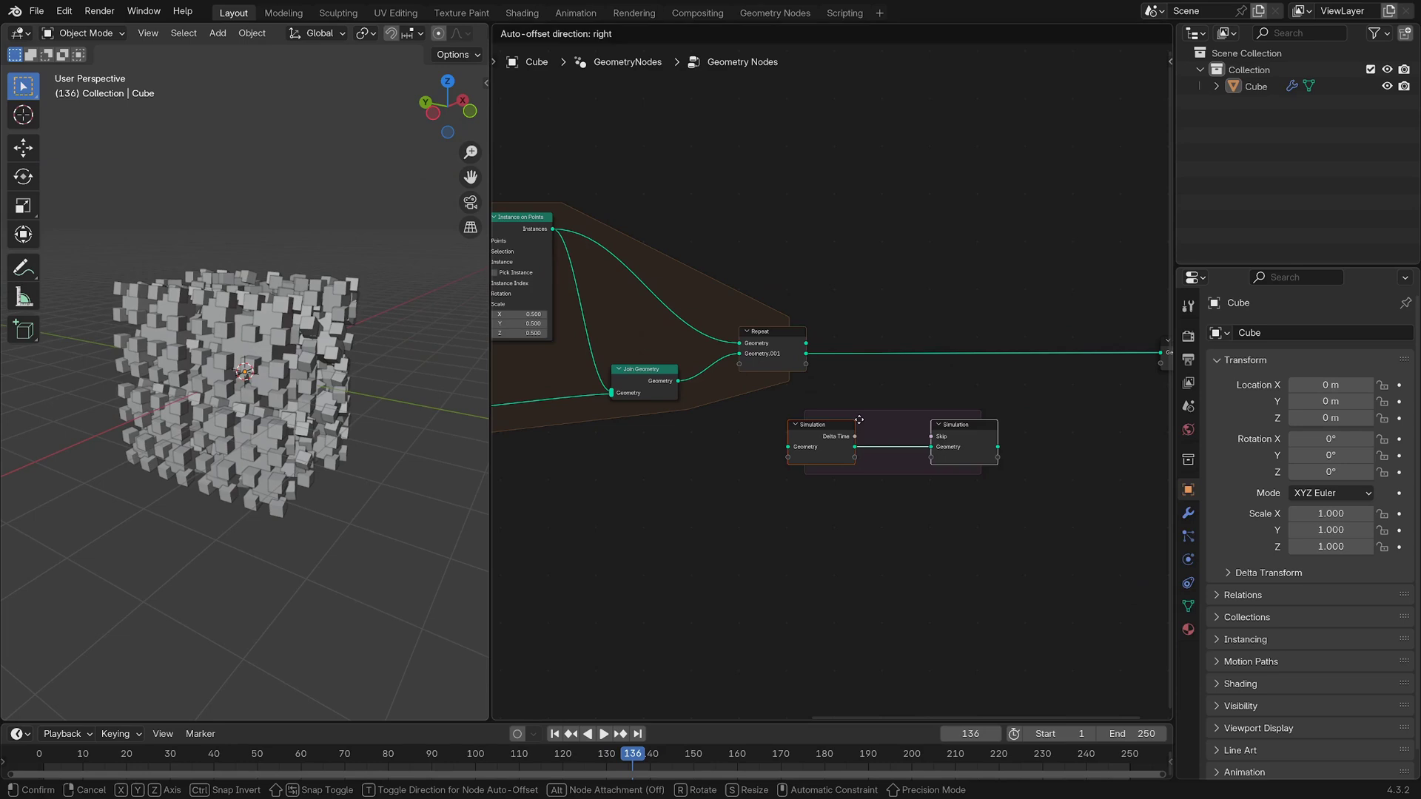
click(1003, 404)
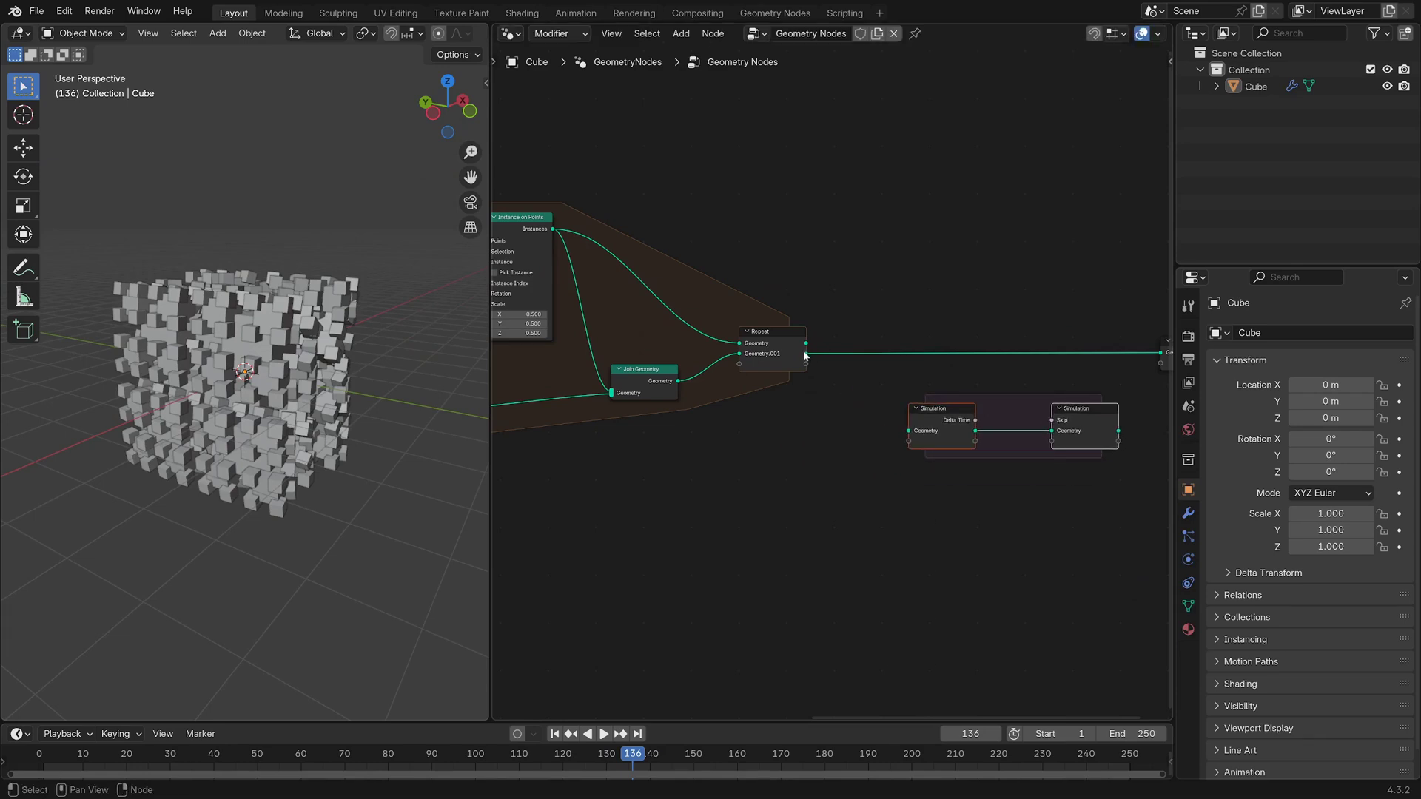
Spread the Simulation input and output nodes apart, and connect the Simulation output's Geometry to Group Output
drag(805, 356, 828, 448)
scroll(851, 467, up, 3)
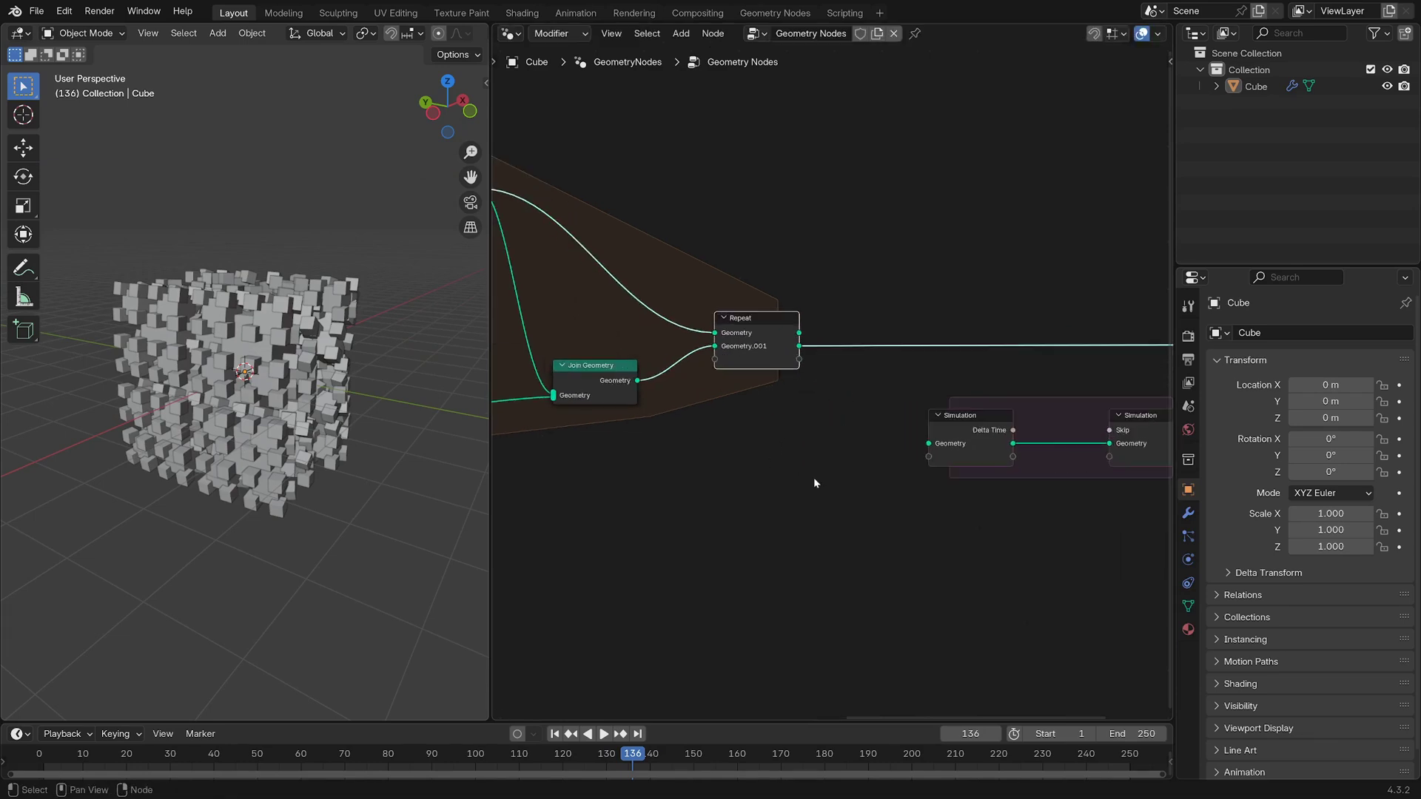
drag(962, 437, 844, 434)
middle_drag(954, 470, 676, 466)
drag(904, 414, 879, 381)
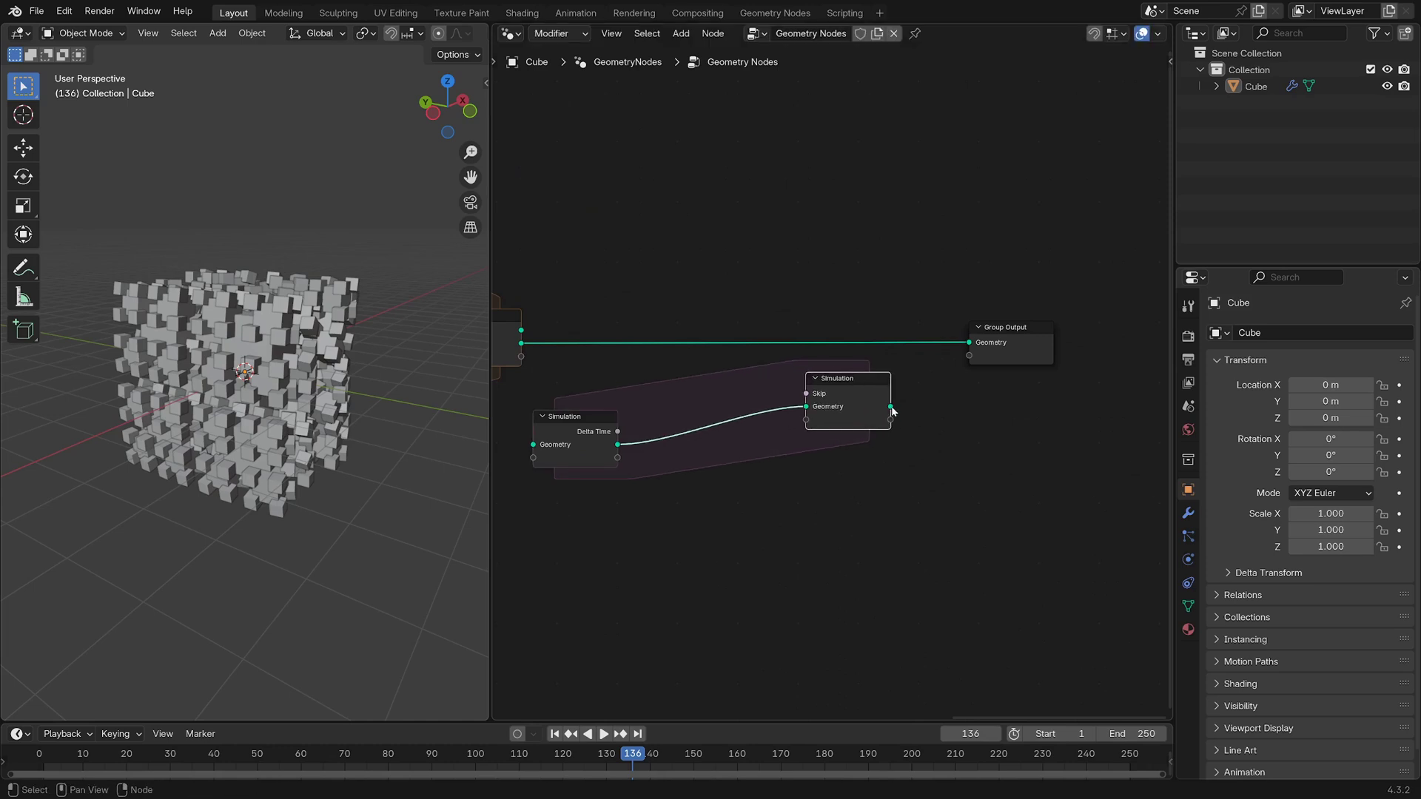
drag(973, 332, 970, 342)
middle_drag(596, 347, 748, 348)
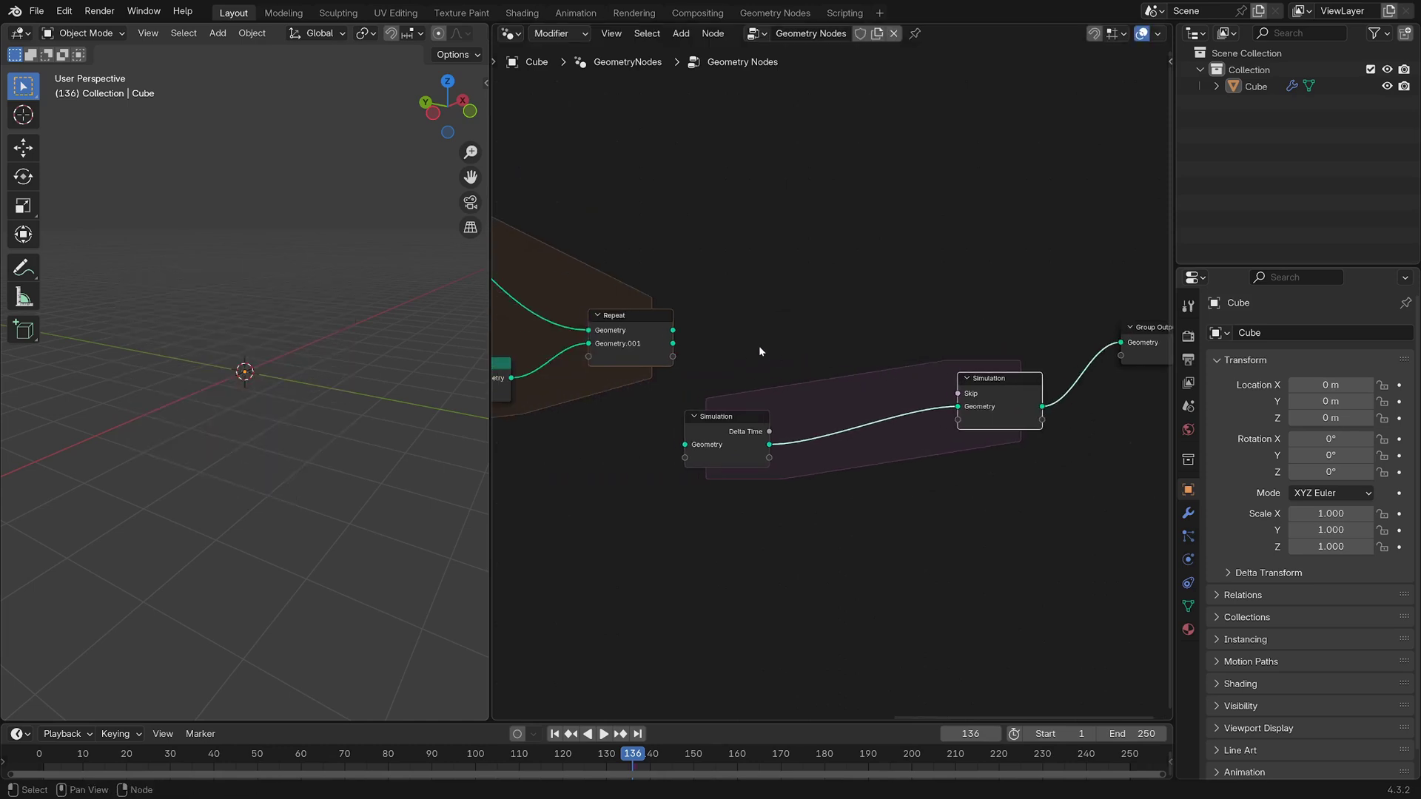
Insert a Join Geometry node inside the Simulation zone and connect the Repeat output's Geometry.001 to it
key(shift+a)
text(join)
key(Return)
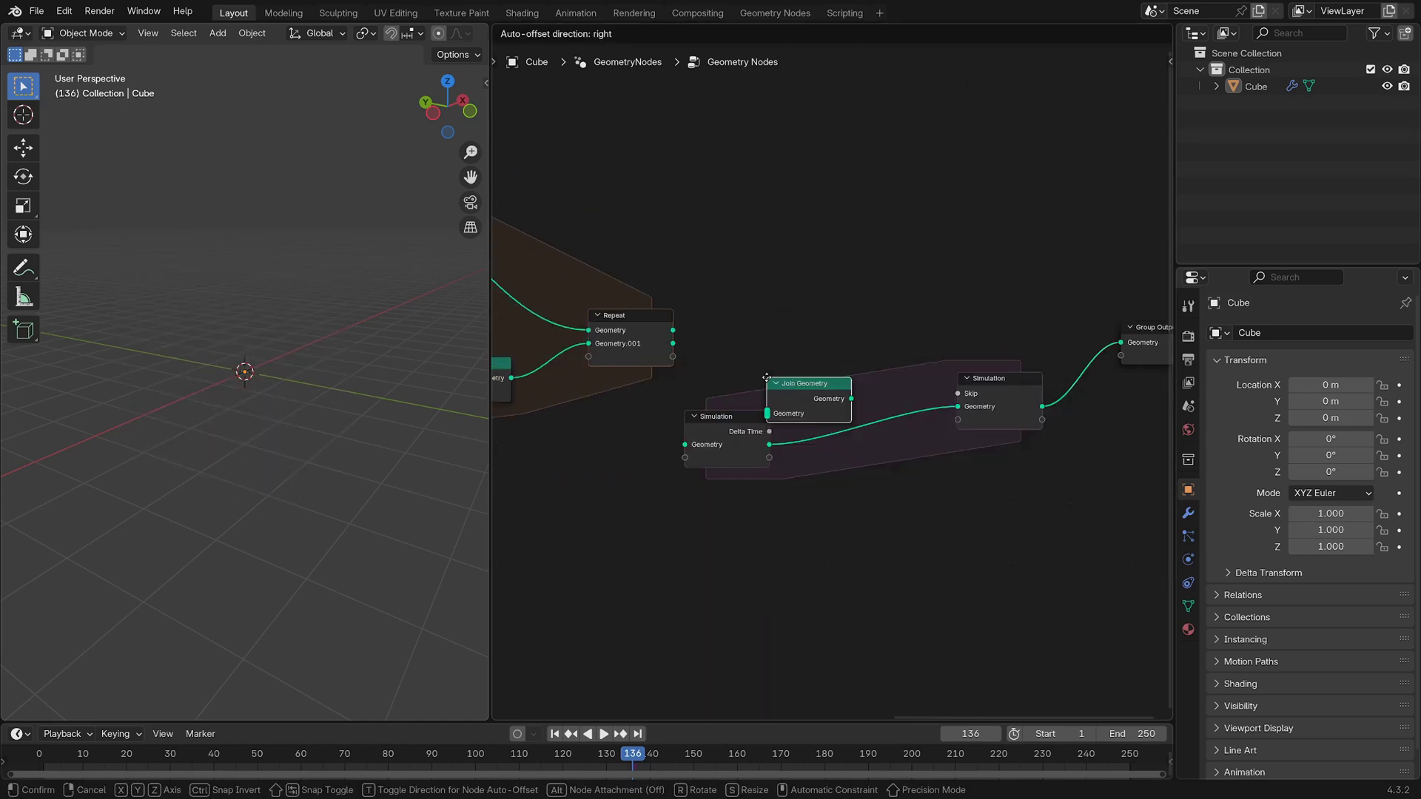
click(824, 385)
drag(857, 401, 863, 362)
middle_drag(735, 346, 821, 289)
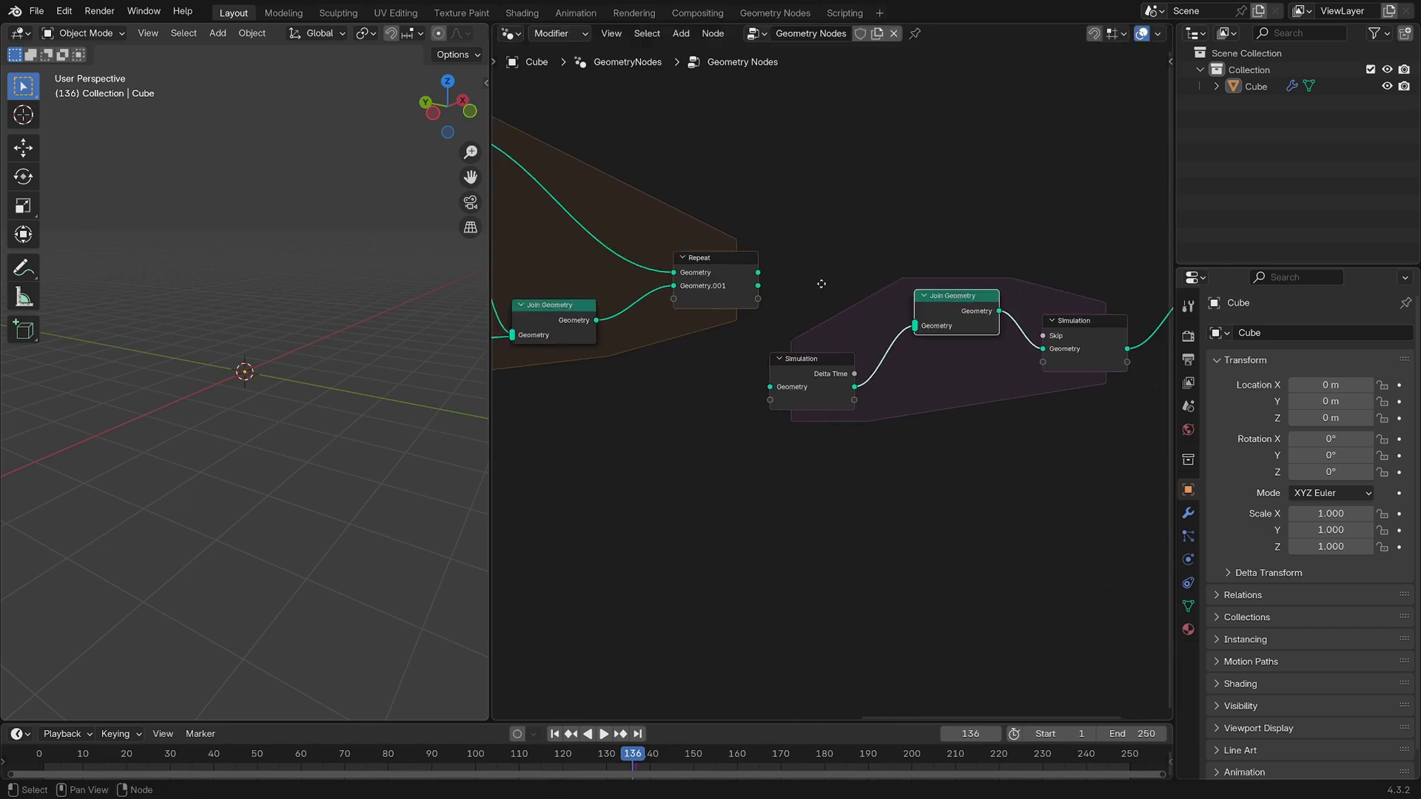
drag(757, 286, 827, 302)
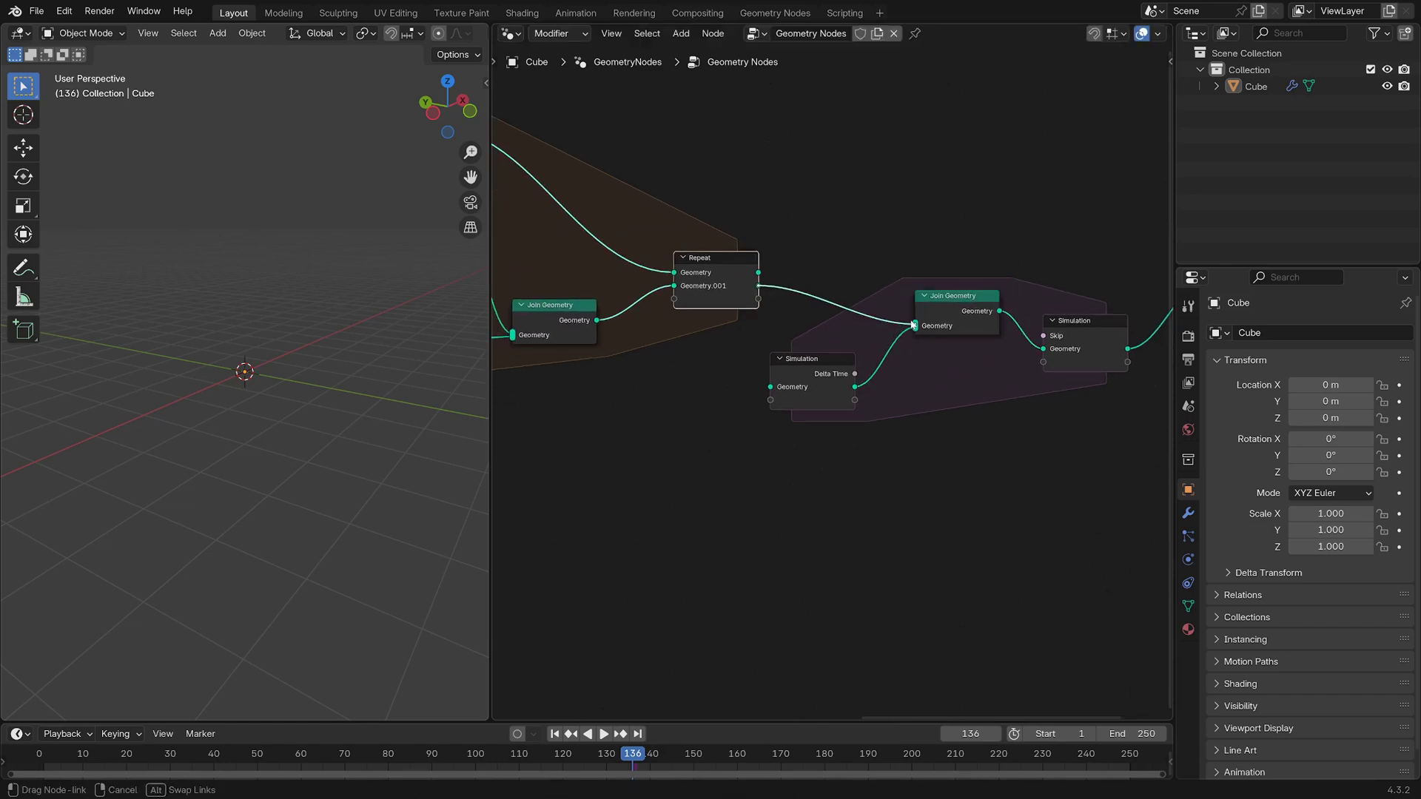
drag(911, 330, 914, 324)
Play the animation from the first frame and examine the accumulated cube geometry from several angles in orthographic view
key(shift+Left)
key(space)
middle_drag(238, 386, 253, 412)
scroll(319, 370, down, 2)
scroll(295, 371, up, 2)
scroll(294, 371, up, 1)
scroll(250, 394, down, 3)
key(KP_5)
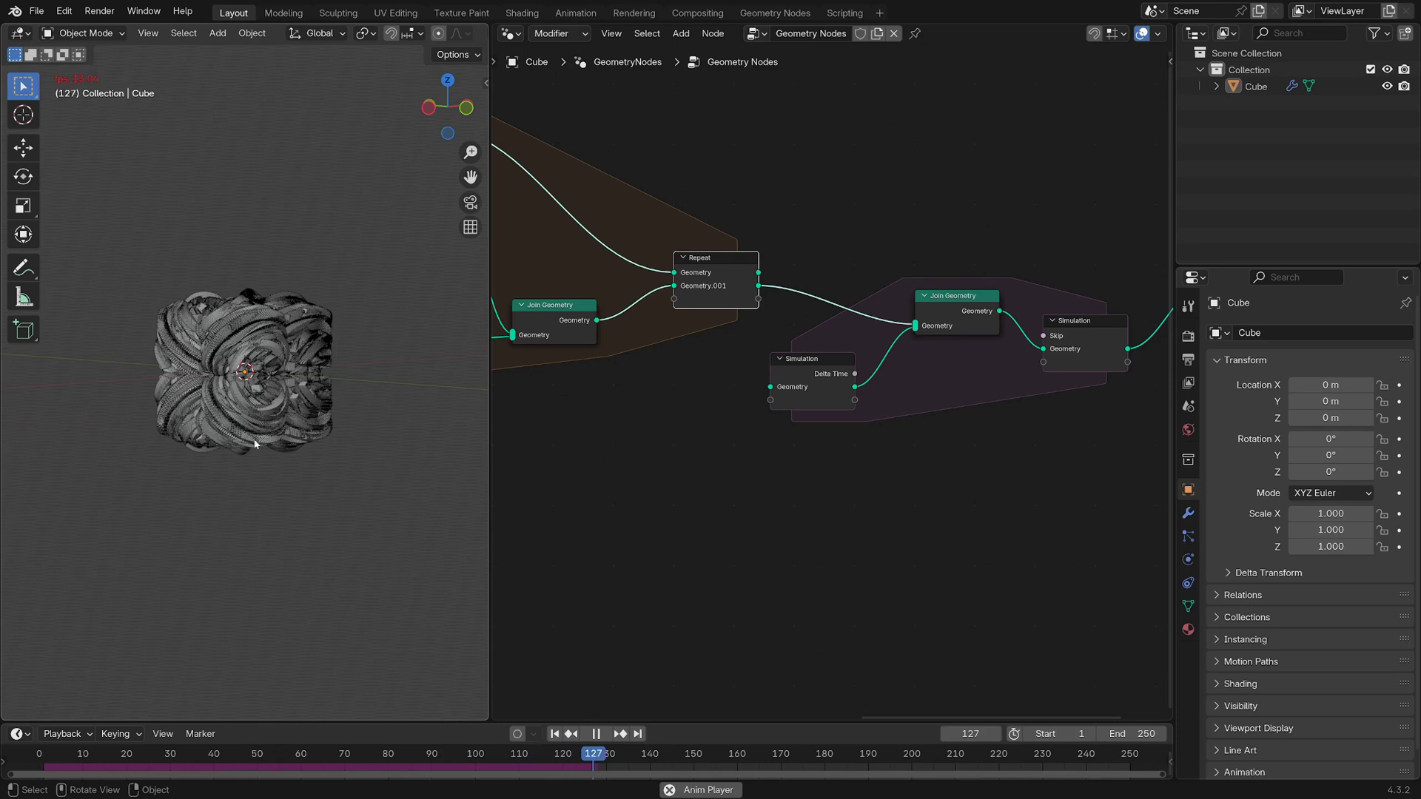
middle_drag(268, 466, 192, 466)
key(space)
middle_drag(265, 382, 294, 402)
Insert a Transform Geometry node between the Simulation input and Join Geometry, with its X translation set to 2 m
middle_drag(878, 476, 871, 426)
scroll(857, 406, up, 3)
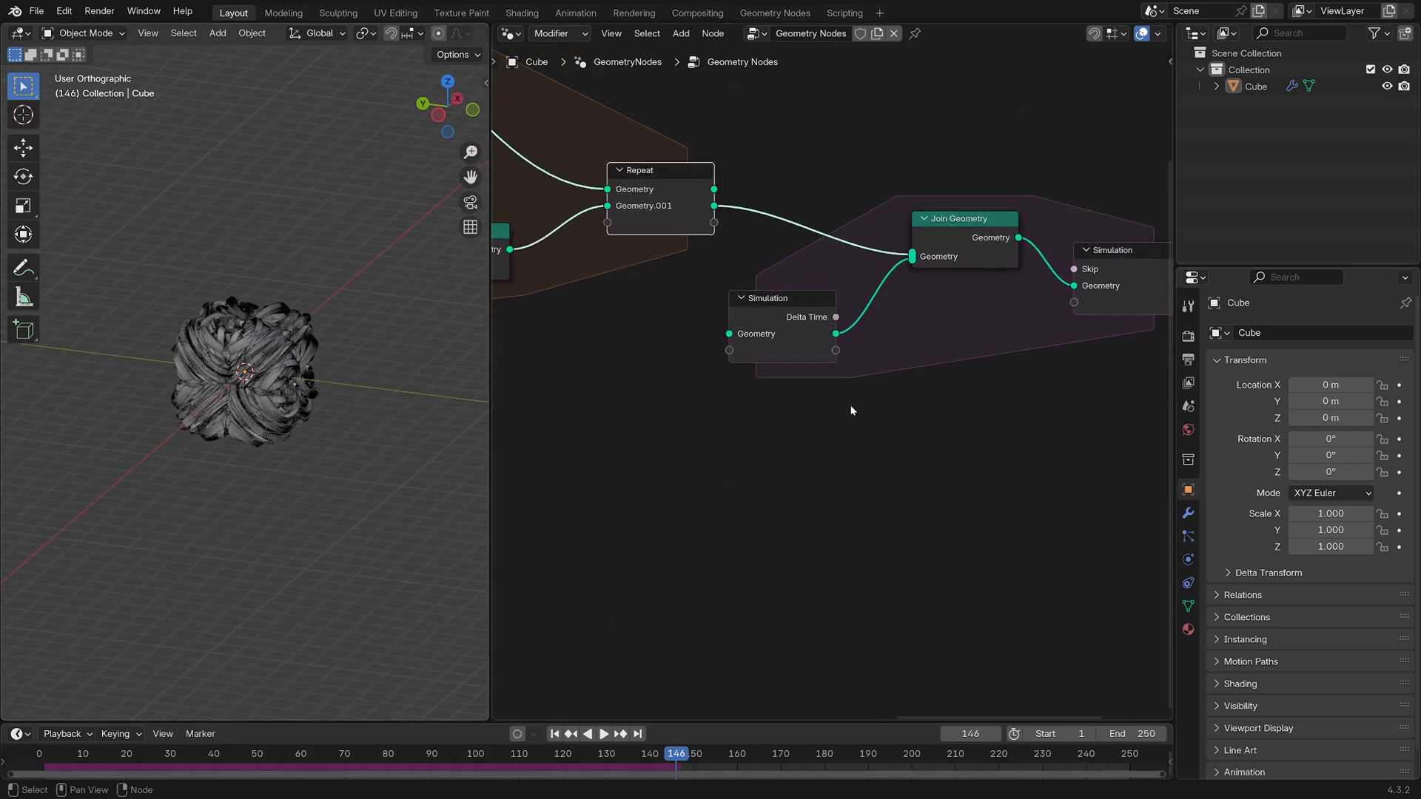
scroll(829, 400, down, 1)
key(shift+a)
text(tran)
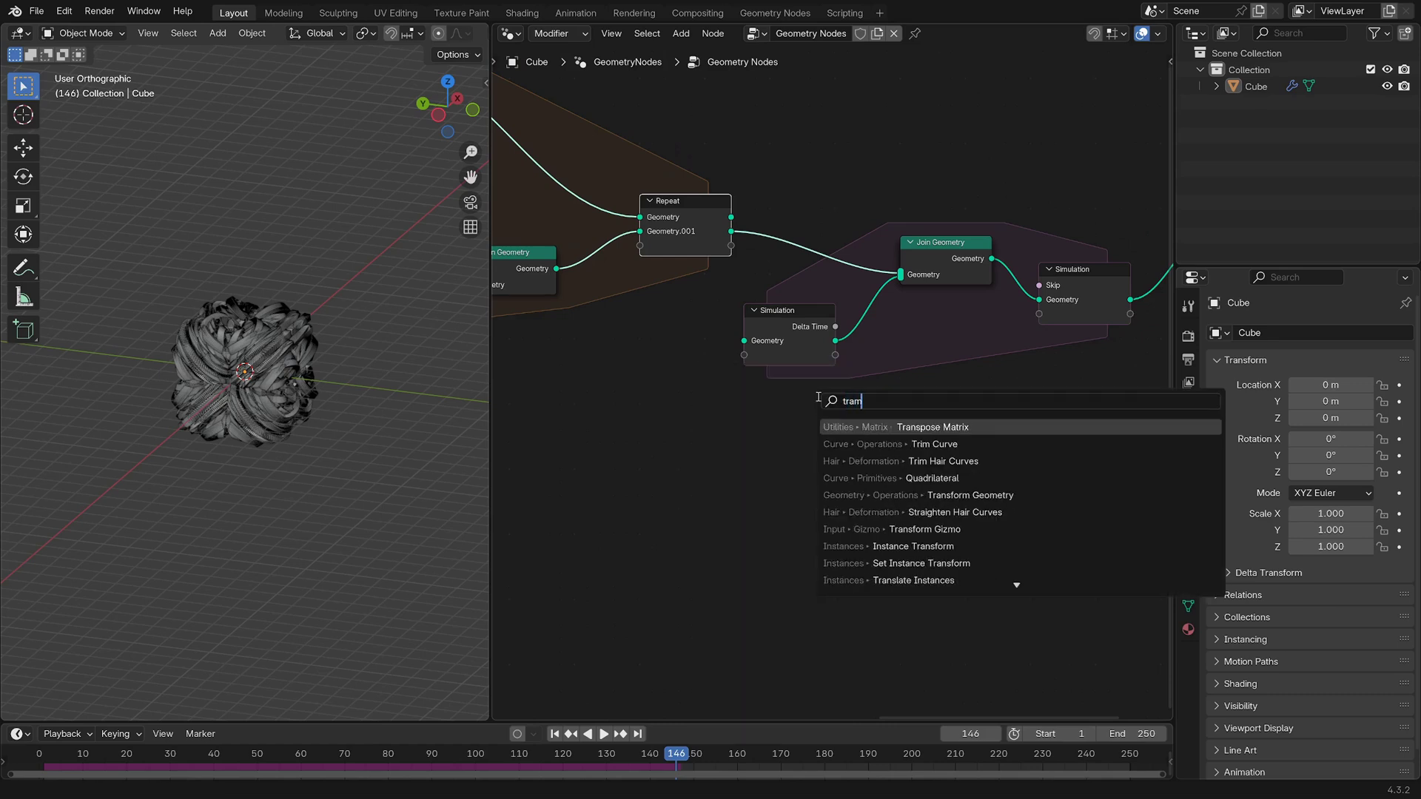
text(s)
key(Return)
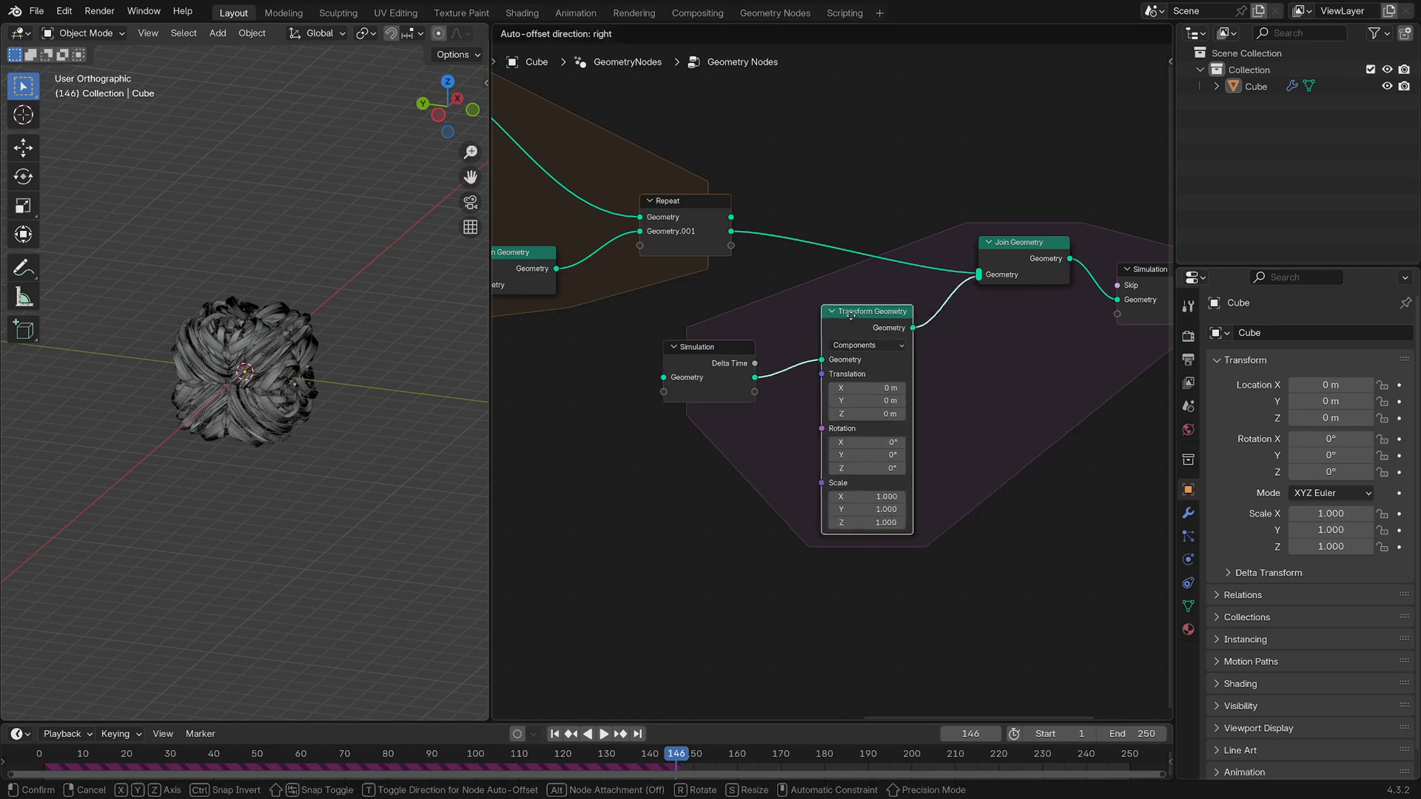
click(848, 330)
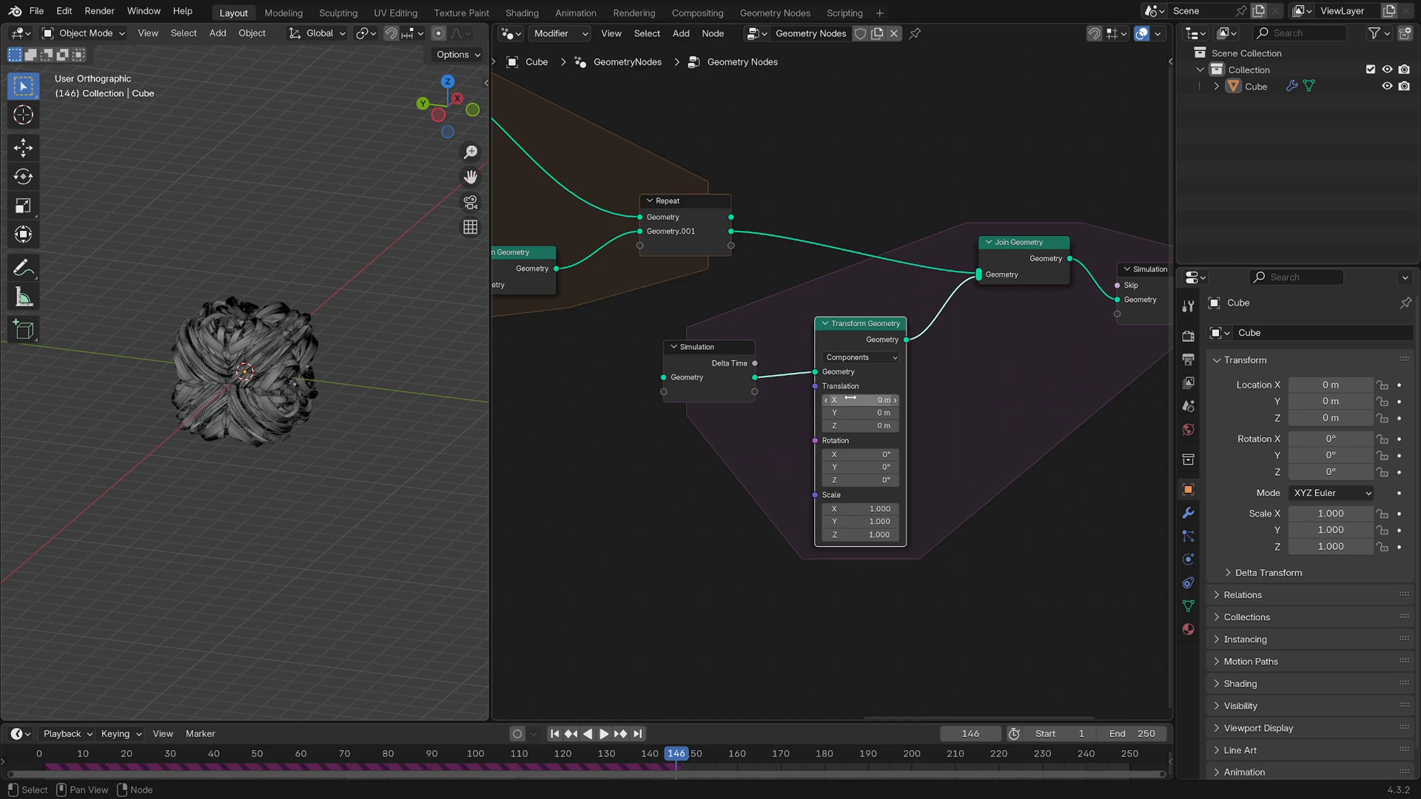
key(Return)
Play the simulation from the first frame and examine the translated trail of cubes along the X axis
key(shift+Left)
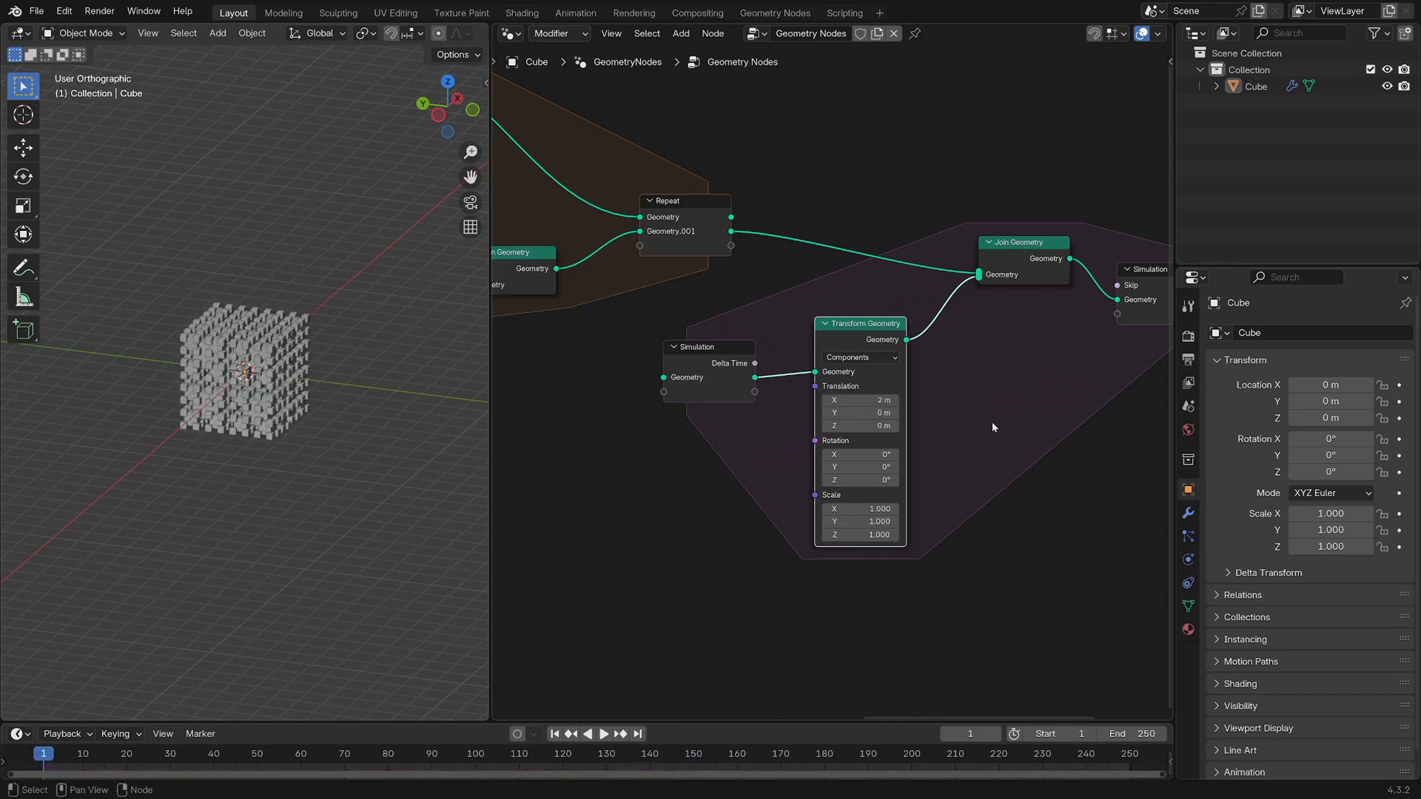
scroll(944, 387, up, 1)
middle_drag(944, 387, 791, 393)
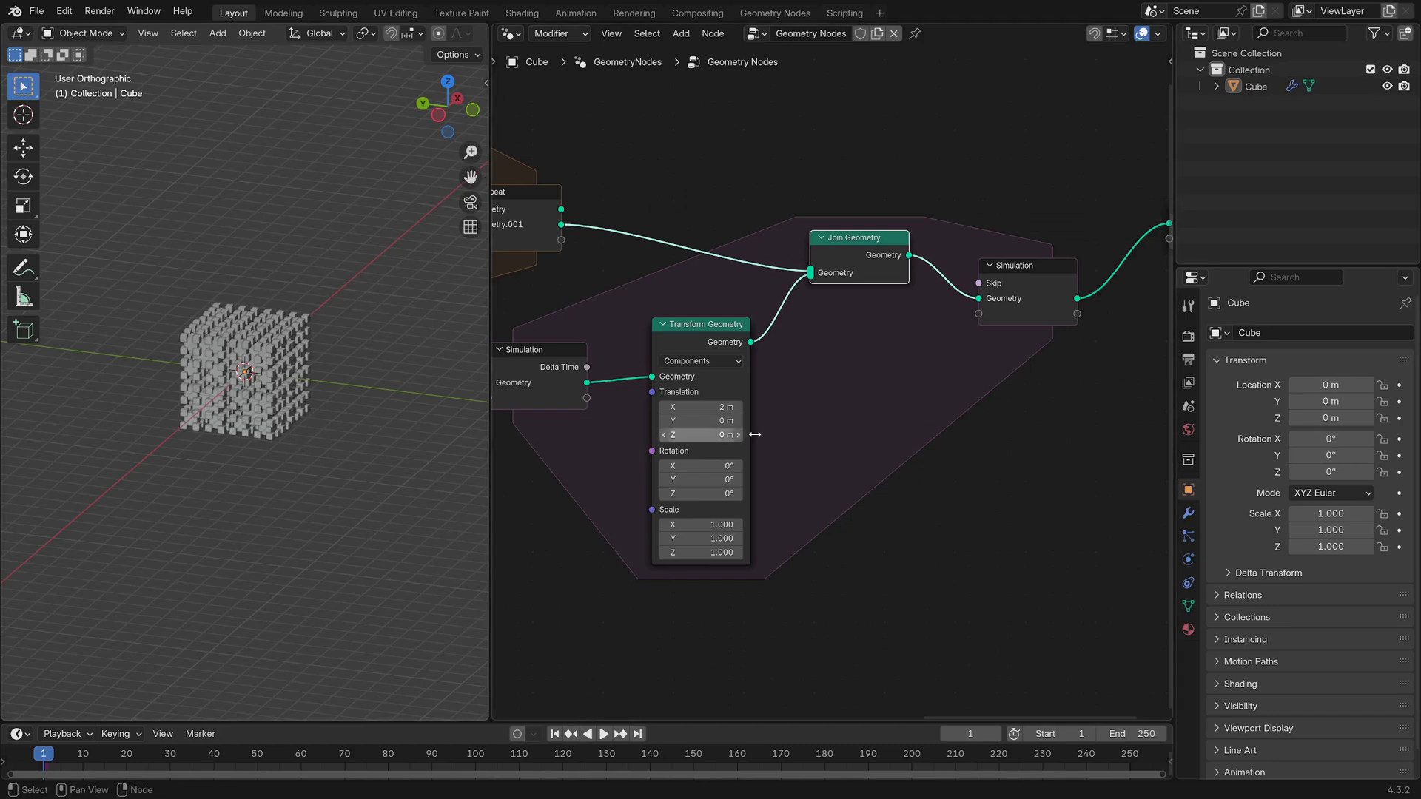
middle_drag(796, 439, 1028, 361)
key(space)
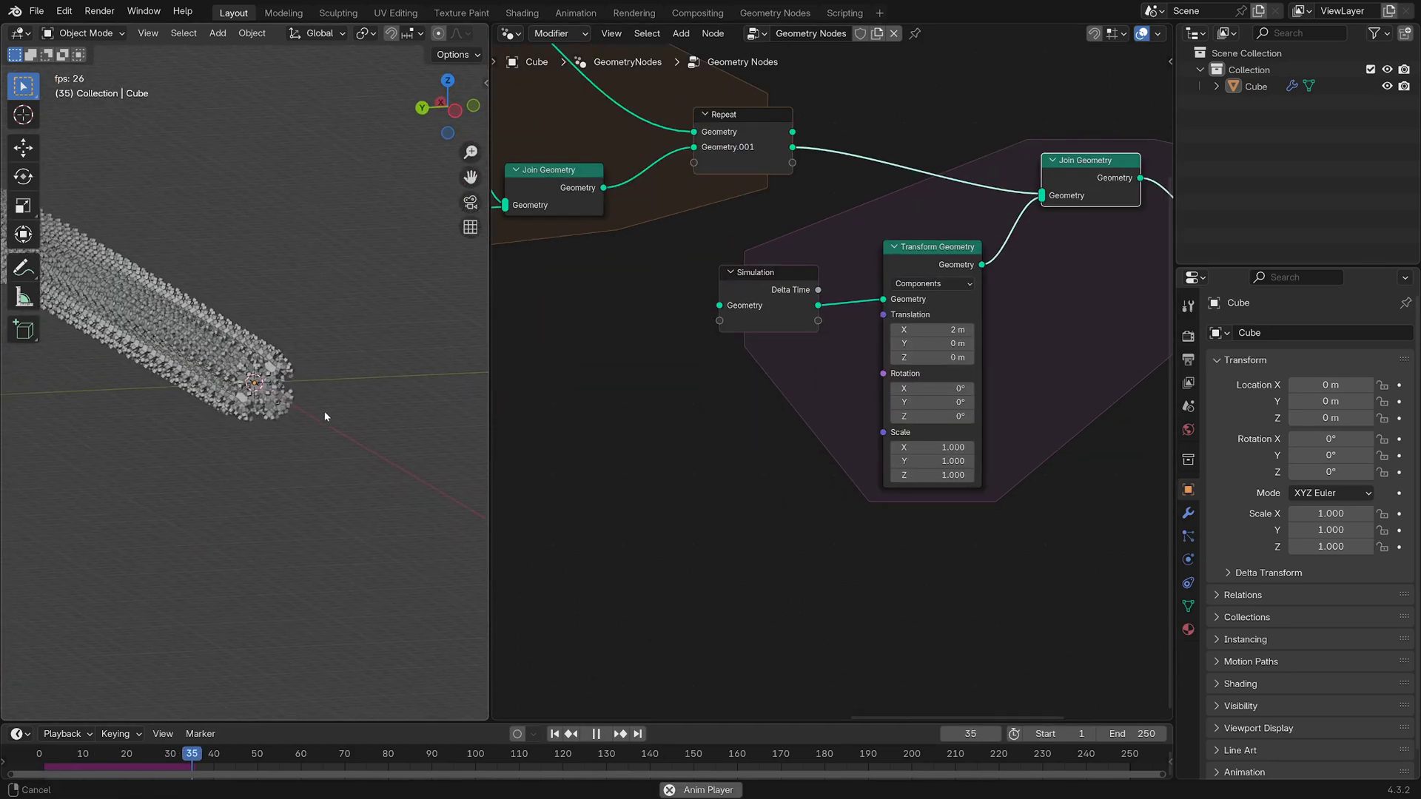
middle_drag(343, 426, 160, 208)
scroll(287, 389, up, 12)
key(space)
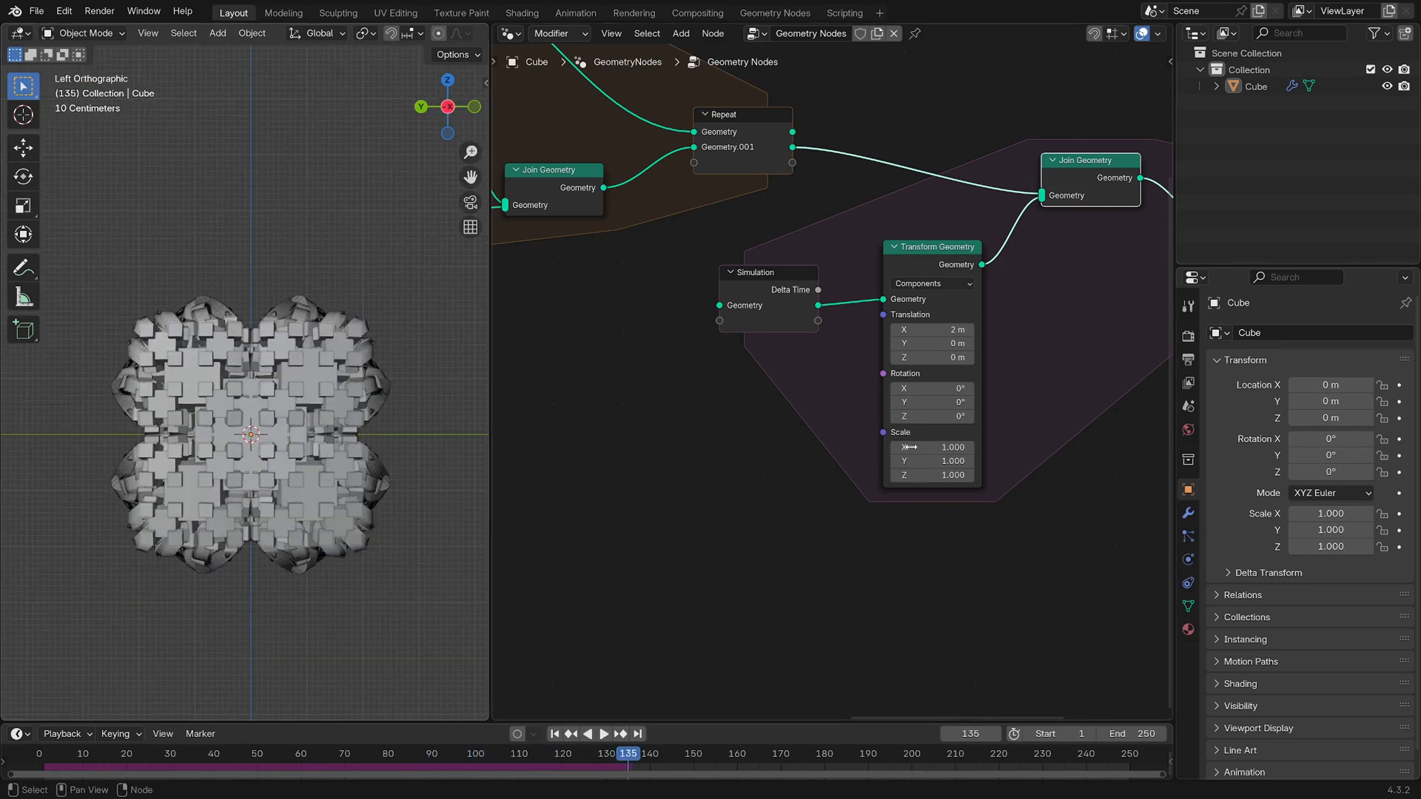
Set the Transform Geometry node's X, Y and Z scale to 1.01
click(922, 447)
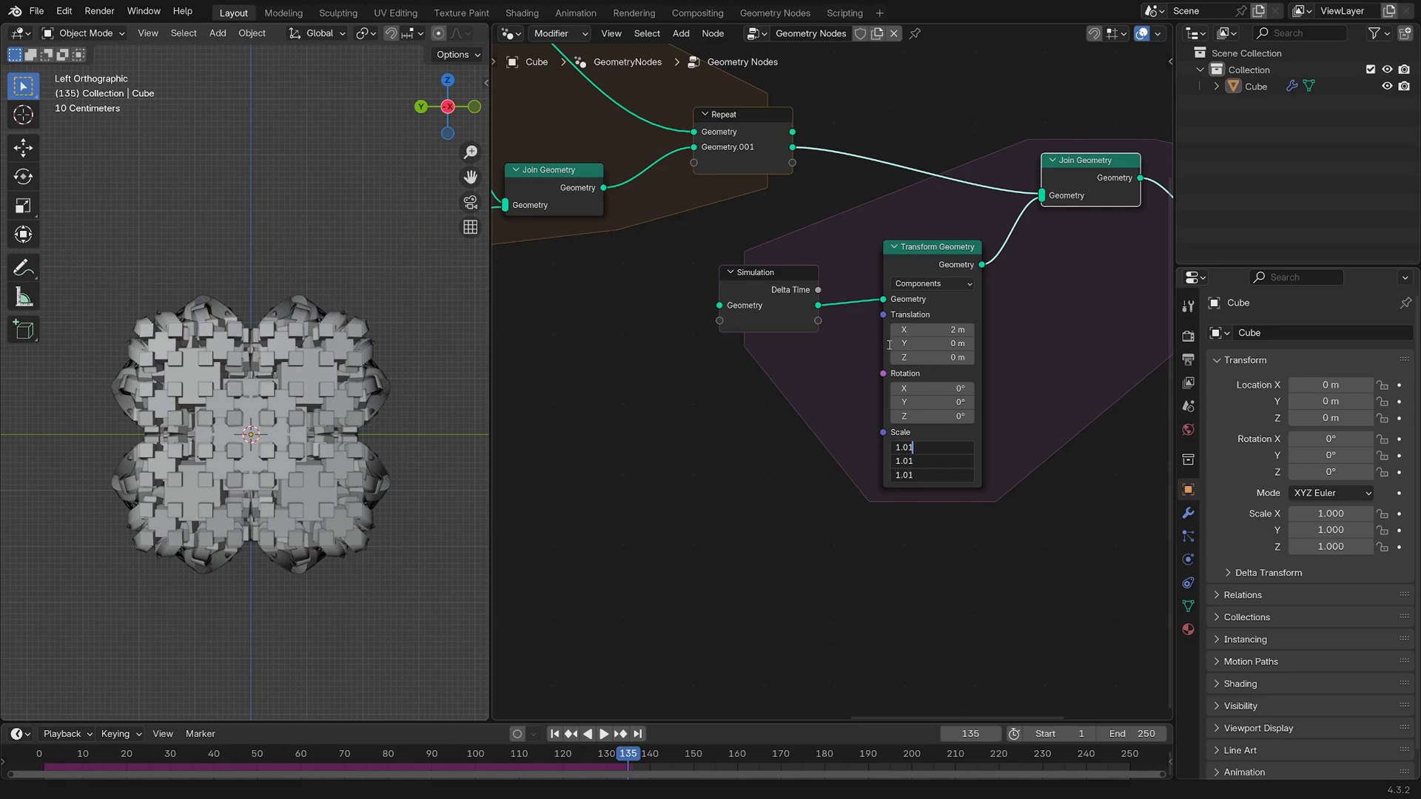
text(1.01)
key(Return)
Replay the simulation from the first frame and examine the scaled trail end-on and from farther away
key(shift+Left)
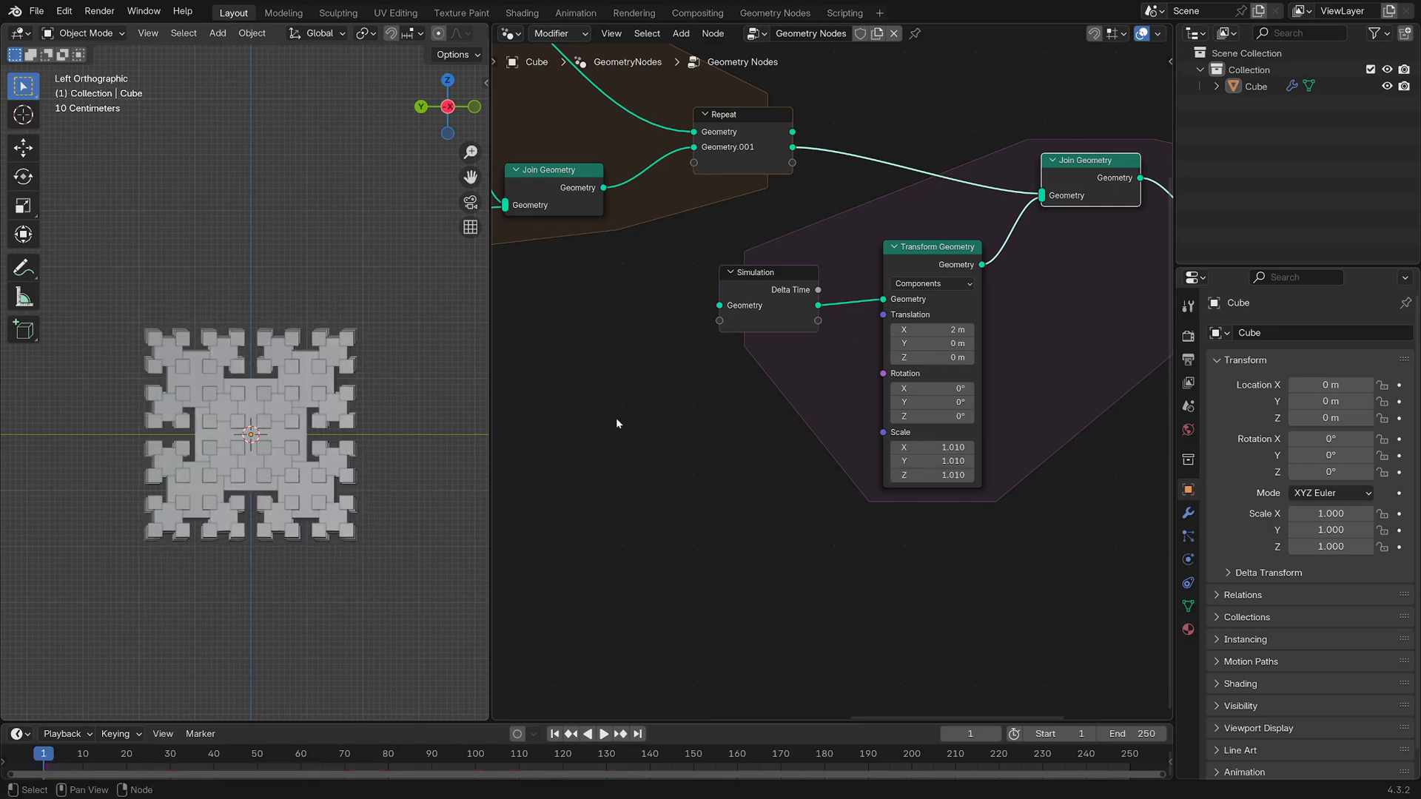
key(space)
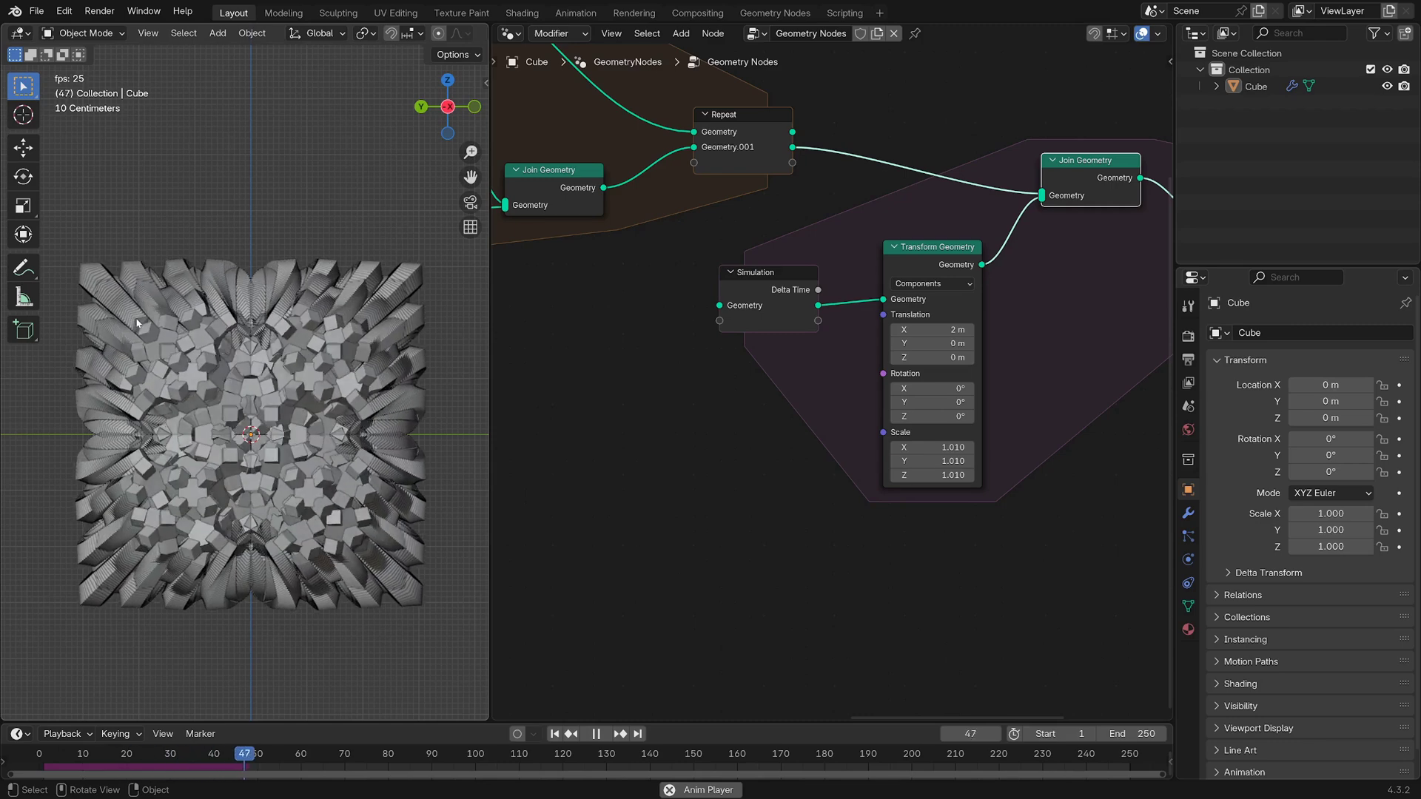
scroll(170, 356, down, 2)
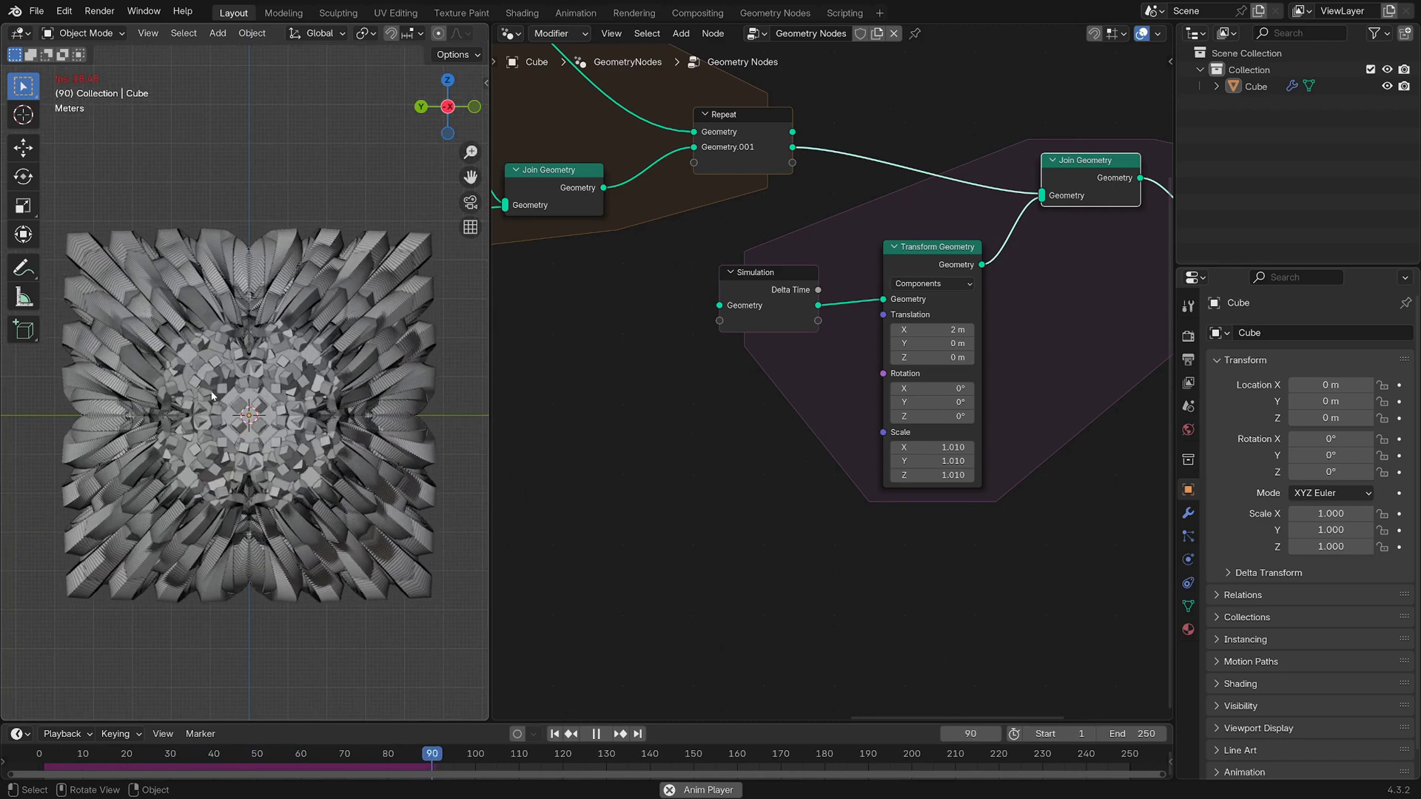
middle_drag(213, 396, 240, 439)
scroll(339, 330, down, 8)
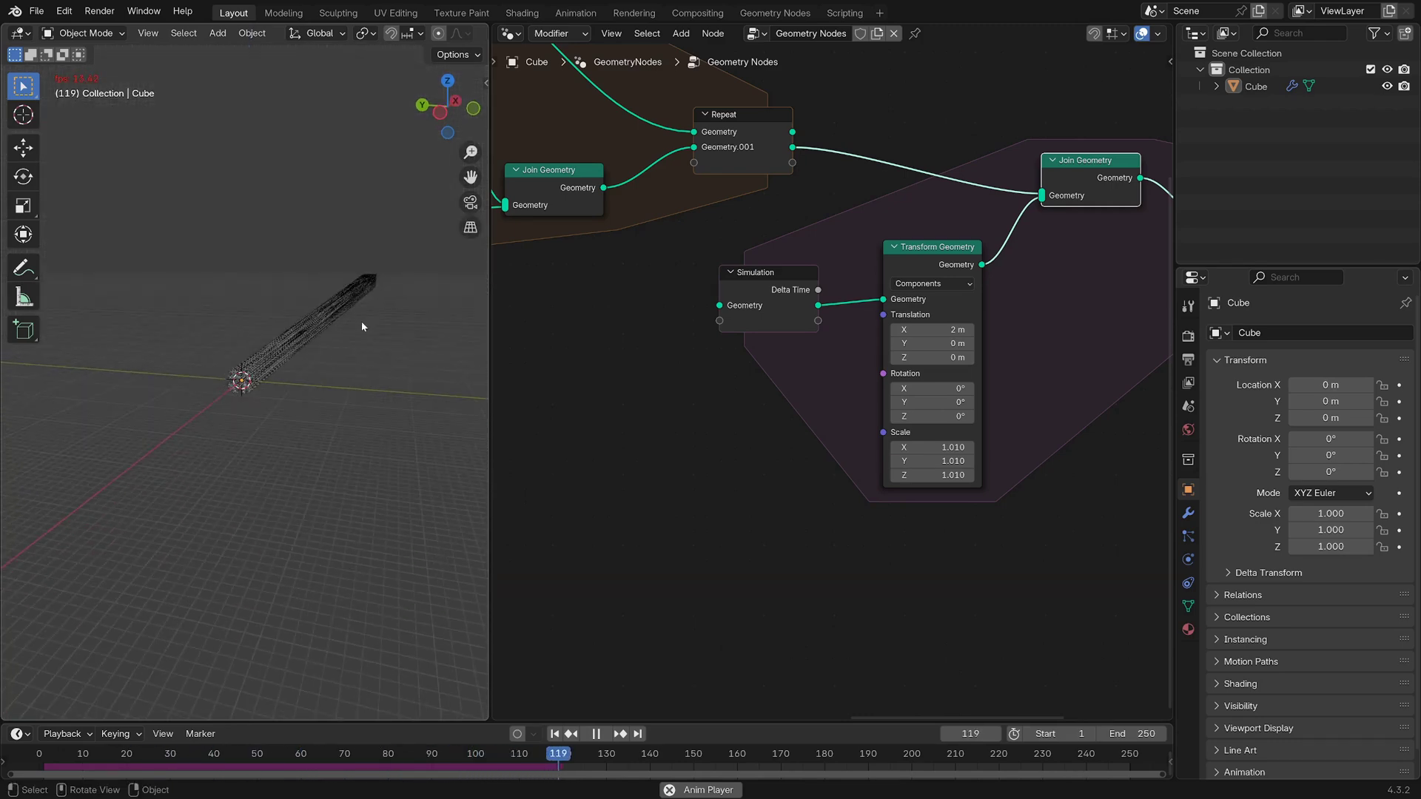
middle_drag(349, 352, 330, 379)
shift+middle_drag(330, 379, 209, 522)
scroll(384, 285, down, 4)
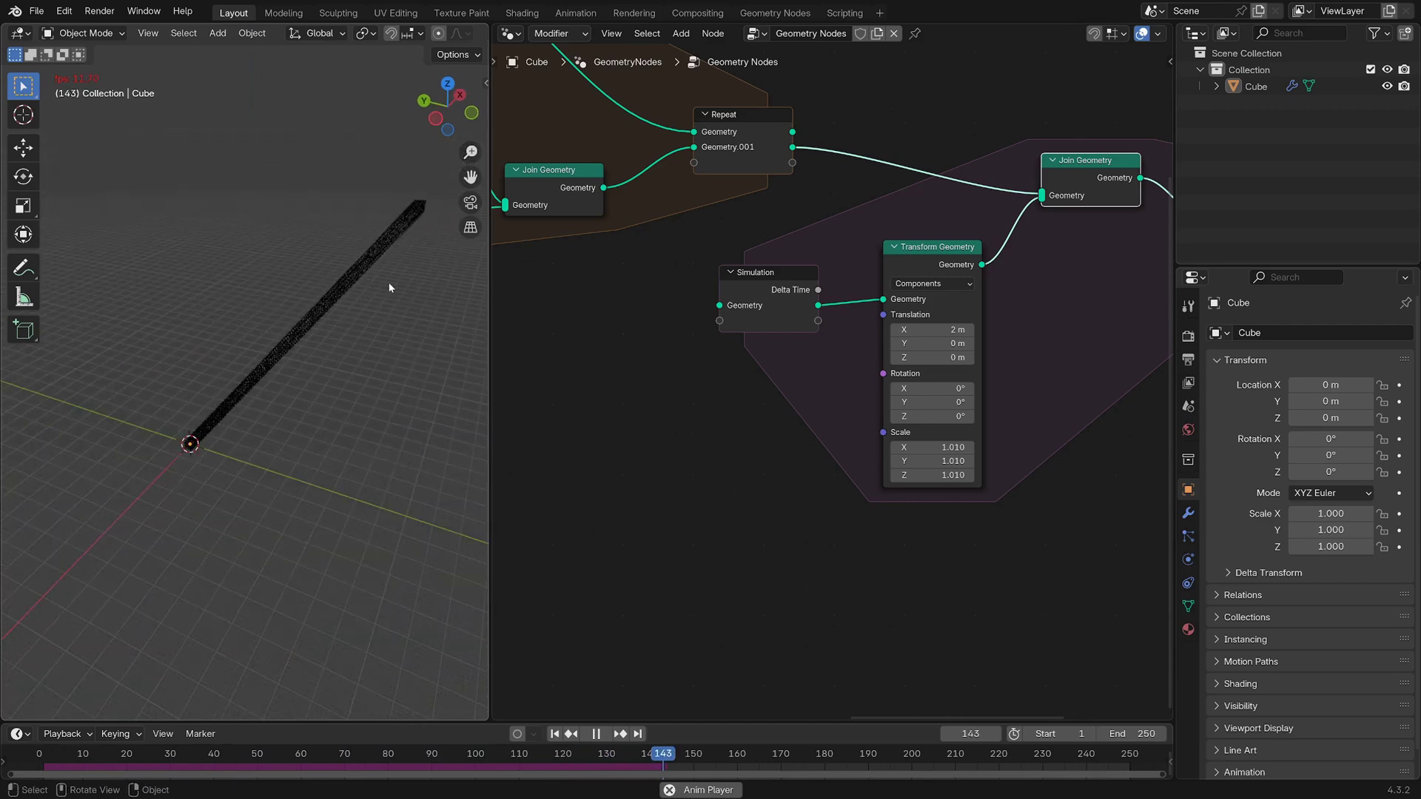
key(space)
Shift the Simulation input and Transform Geometry nodes back, and insert a Delete Geometry node between Transform Geometry and Join Geometry
middle_drag(735, 384, 798, 338)
drag(823, 228, 700, 242)
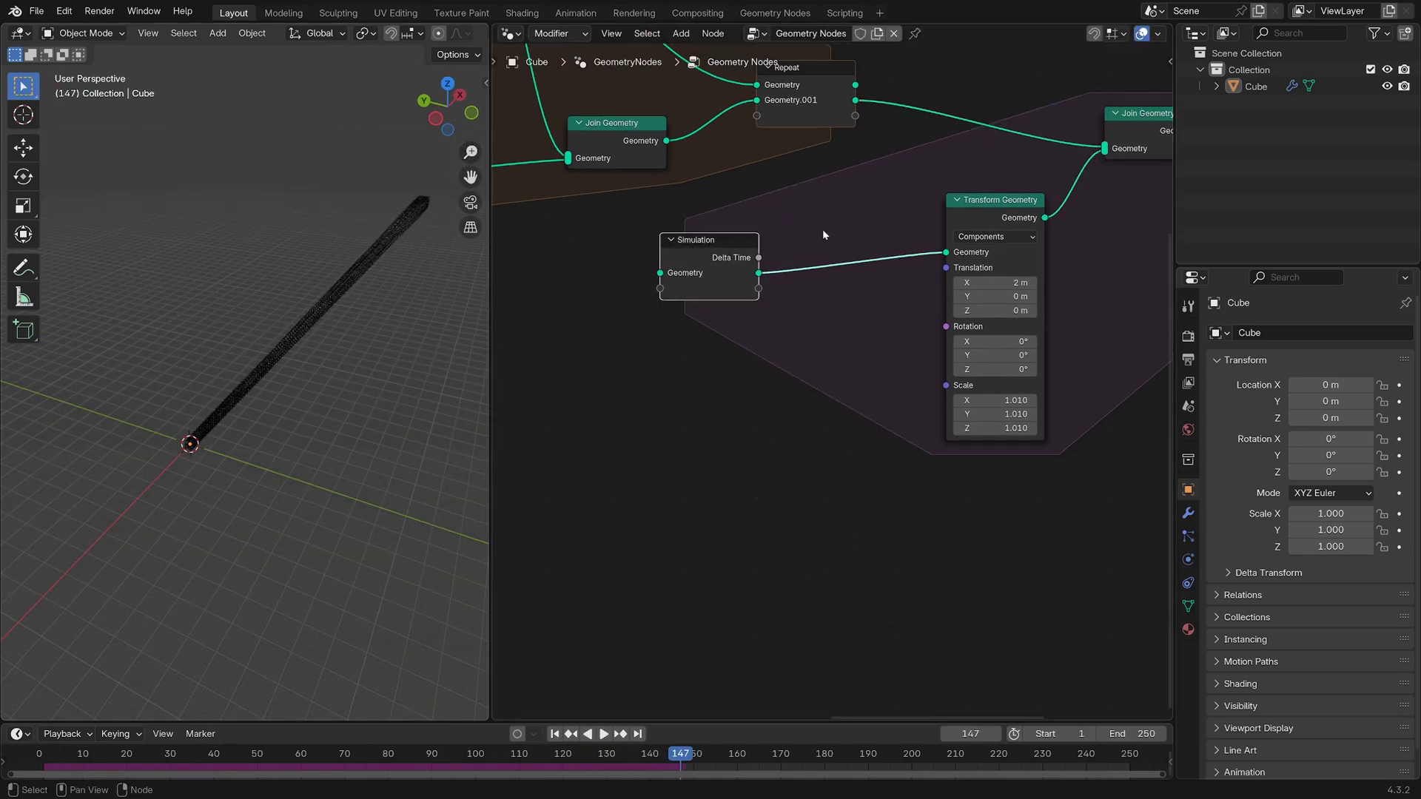
drag(962, 220, 867, 232)
middle_drag(1068, 320, 961, 301)
key(shift+a)
text(de;ete)
key(Return)
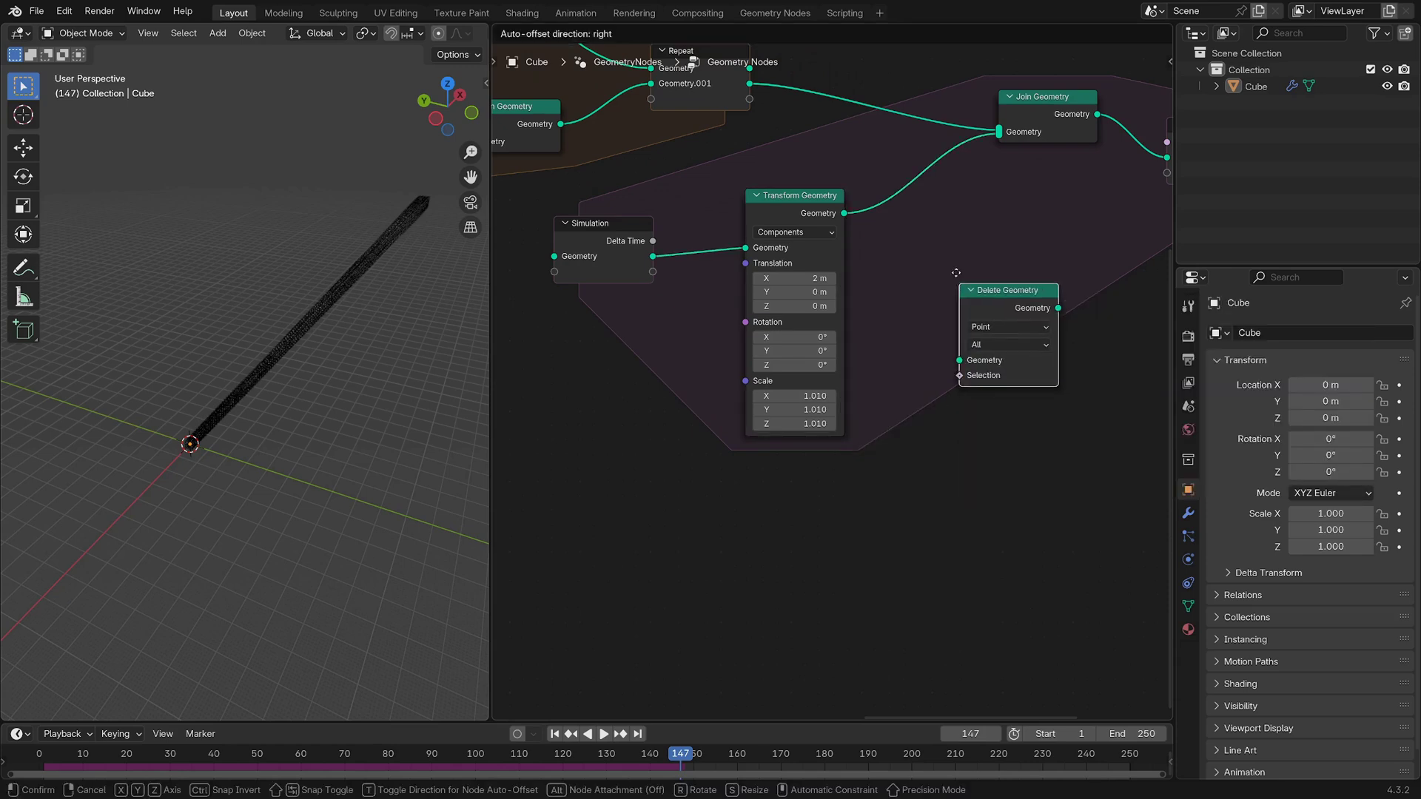
click(1024, 312)
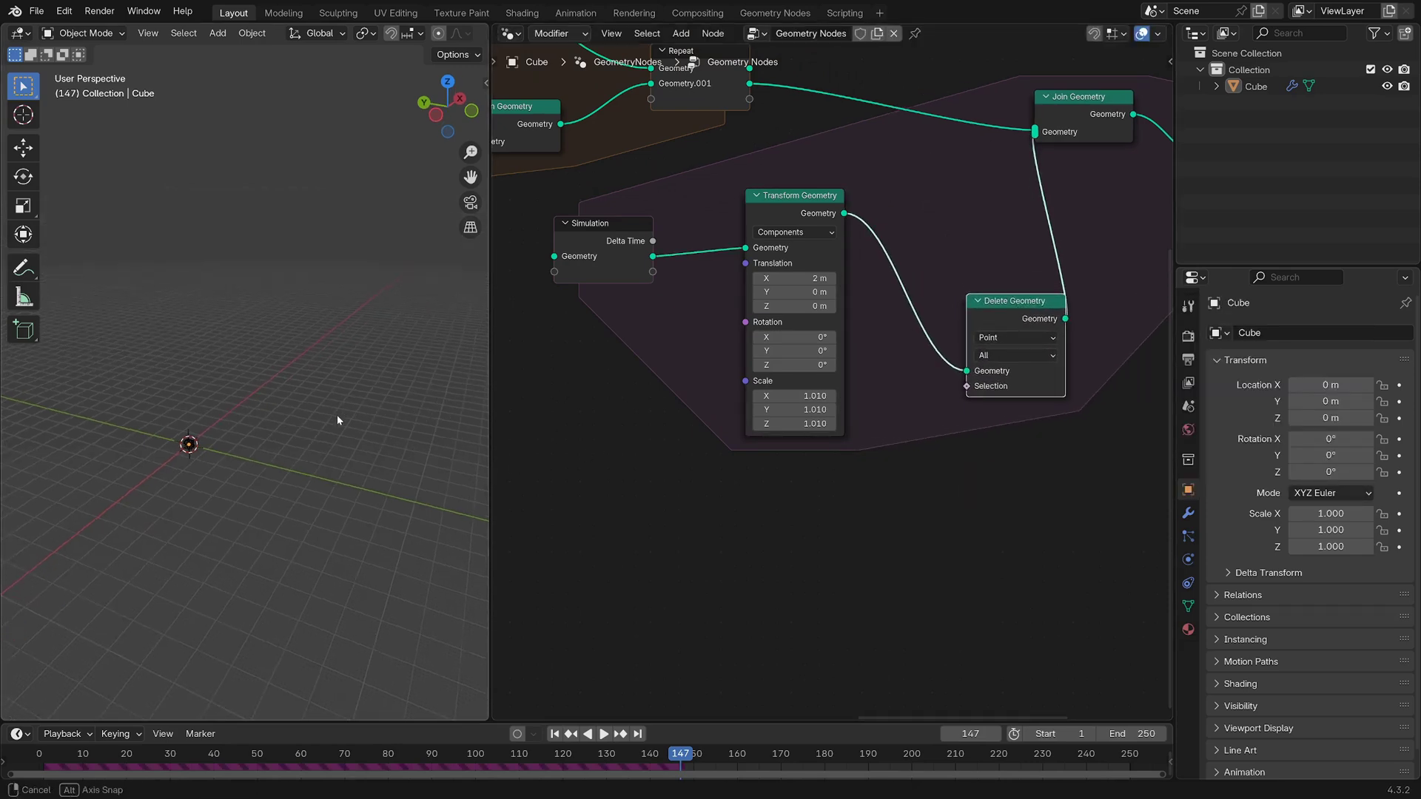
middle_drag(977, 309, 1036, 196)
click(1037, 189)
click(1037, 189)
drag(1054, 188, 1027, 222)
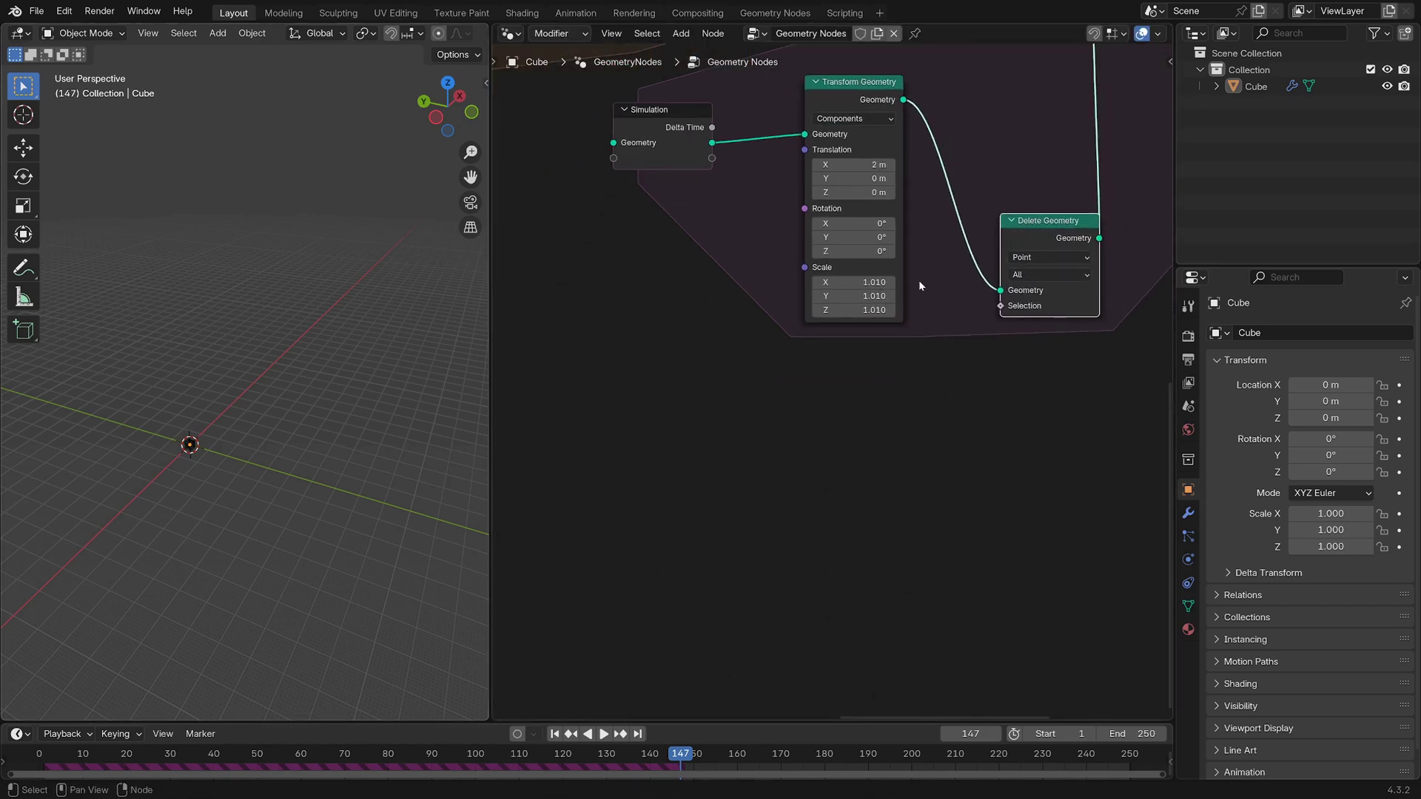
Add a Compare node set to Greater Than and connect its Result to Delete Geometry's Selection
key(shift+a)
text(compare)
key(Return)
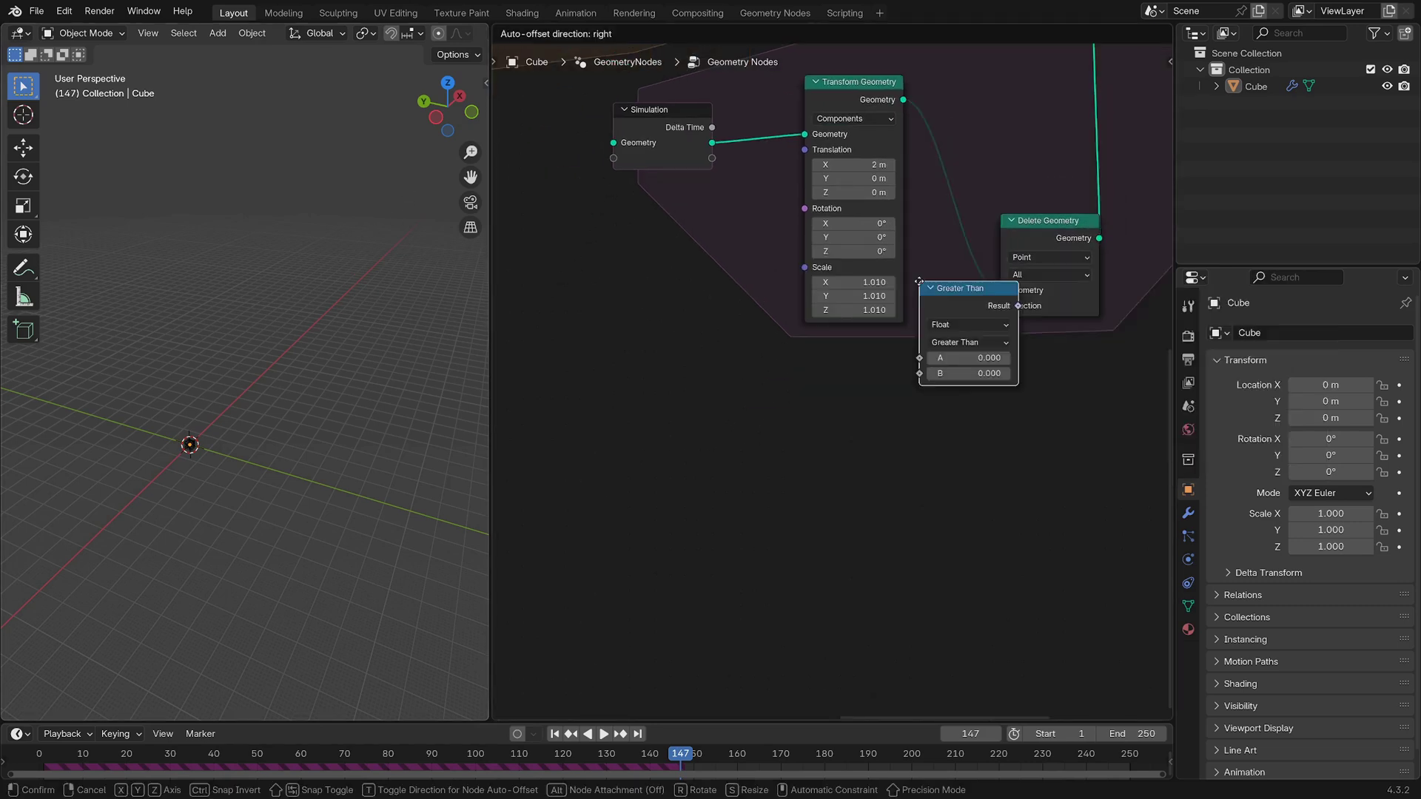
click(901, 427)
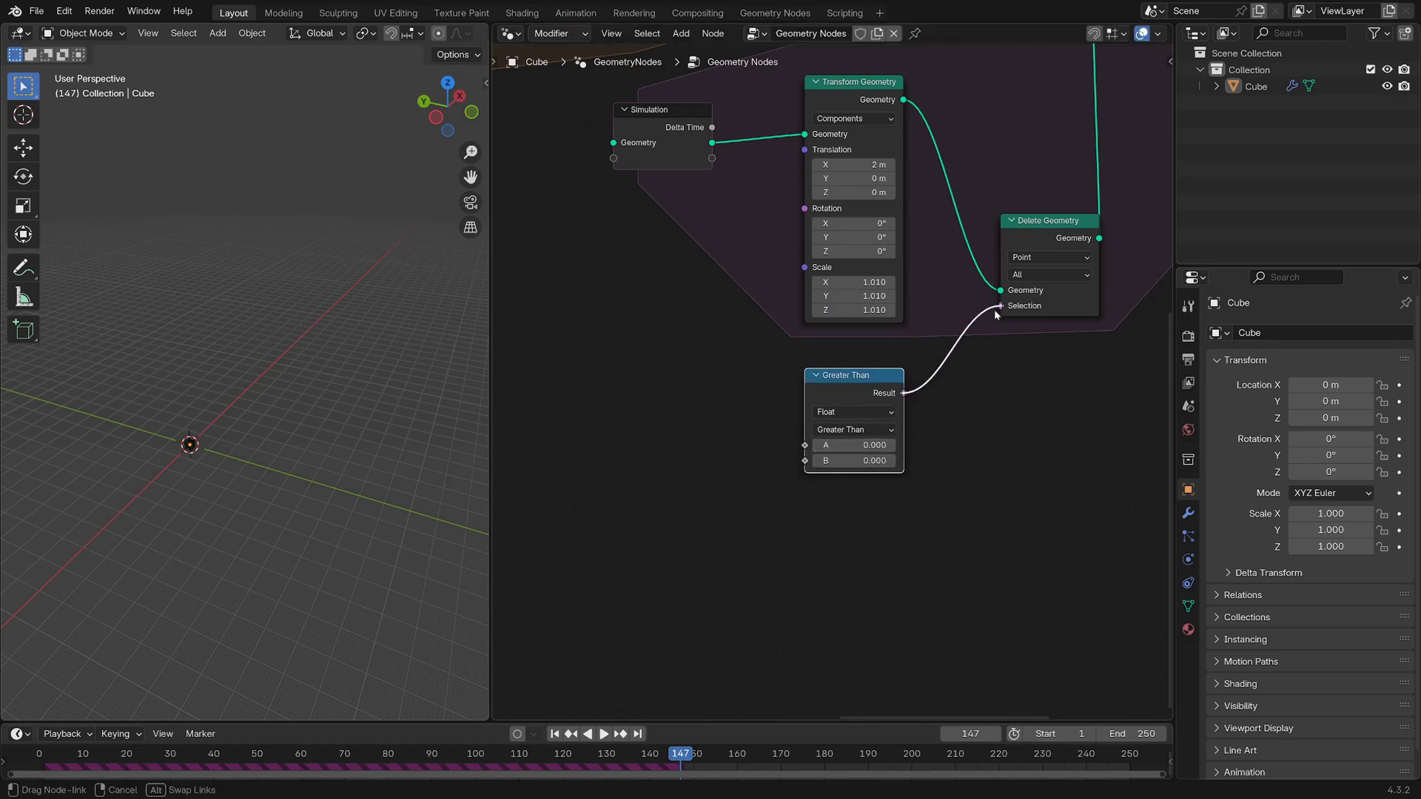
drag(996, 314, 1000, 306)
middle_drag(1000, 307, 1133, 254)
key(shift+a)
text(ps)
key(Return)
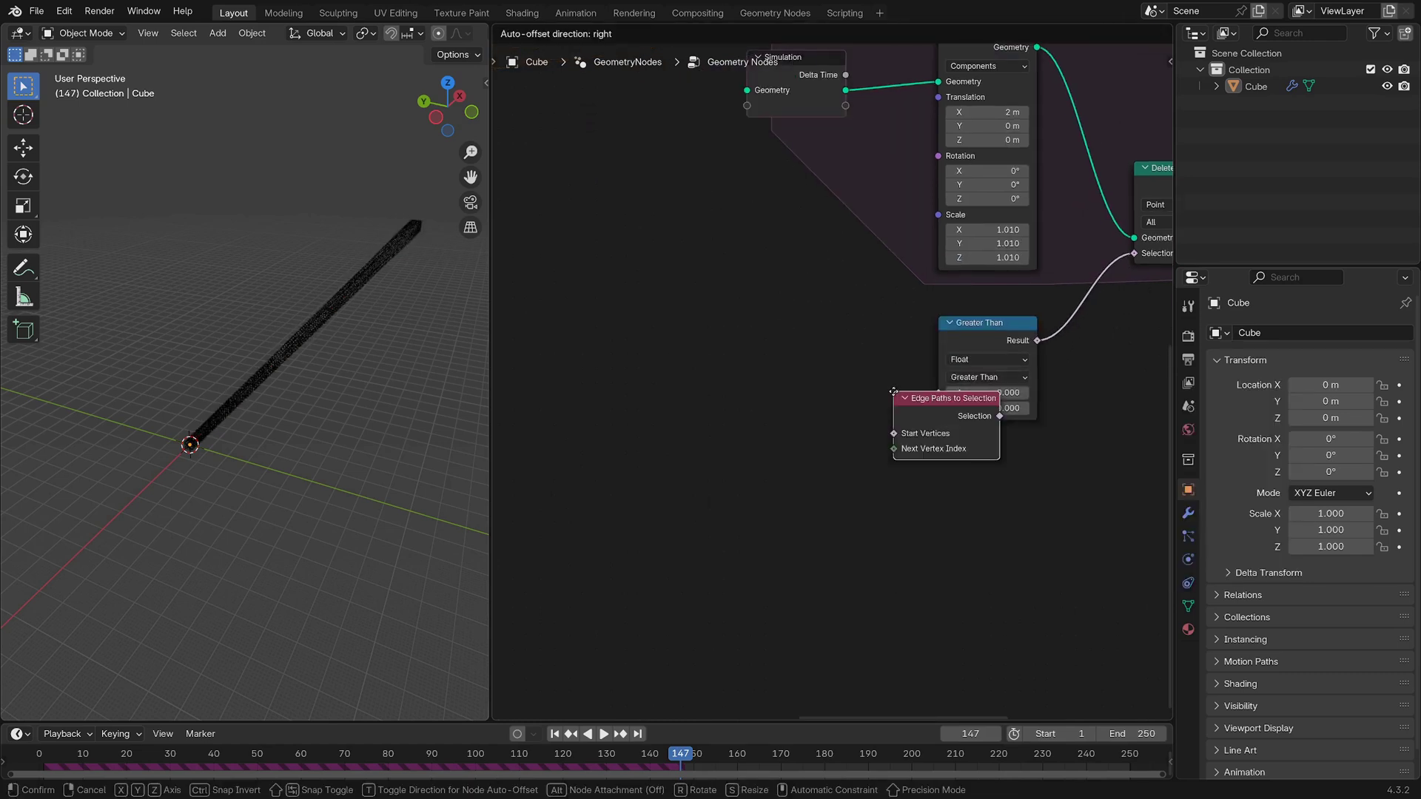
right_click(667, 277)
Add a Position node and feed it into a new Separate XYZ node placed before the Greater Than node
key(shift+a)
text(pos)
key(Return)
click(688, 381)
drag(674, 372, 716, 368)
text(separa)
key(Return)
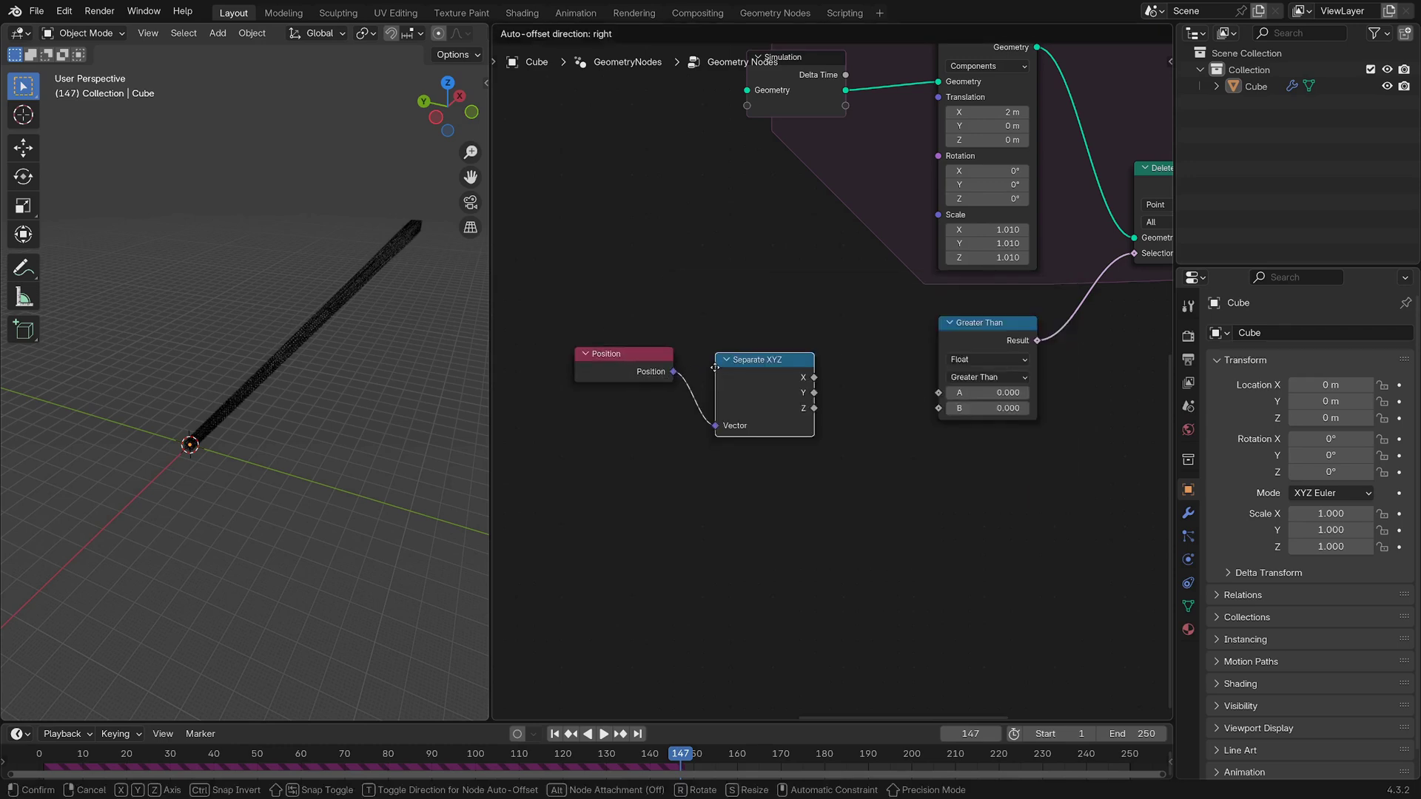
drag(663, 376, 540, 406)
Connect Separate XYZ's X to input A of Greater Than, set B to 128, and test the playback briefly
drag(804, 410, 954, 399)
click(979, 410)
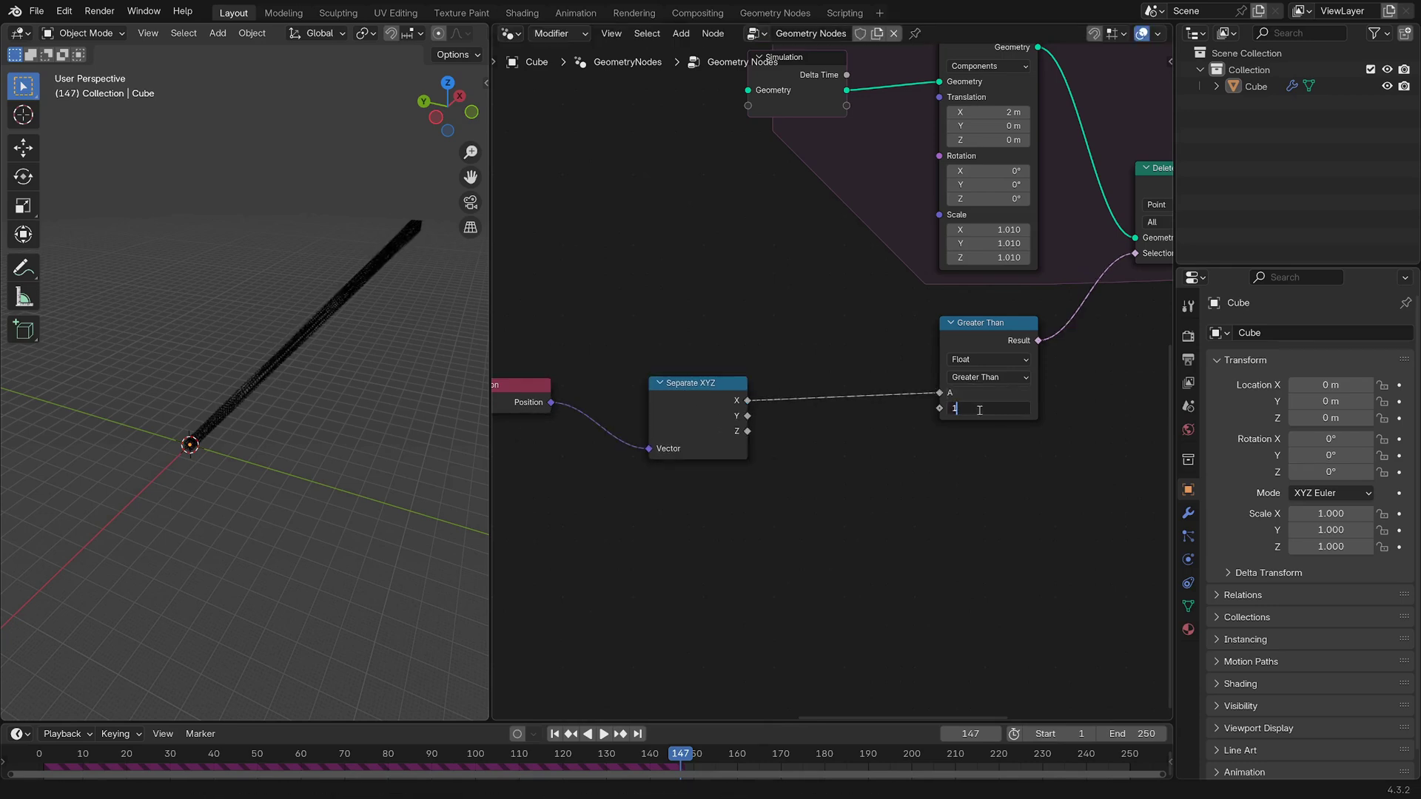
key(Return)
key(space)
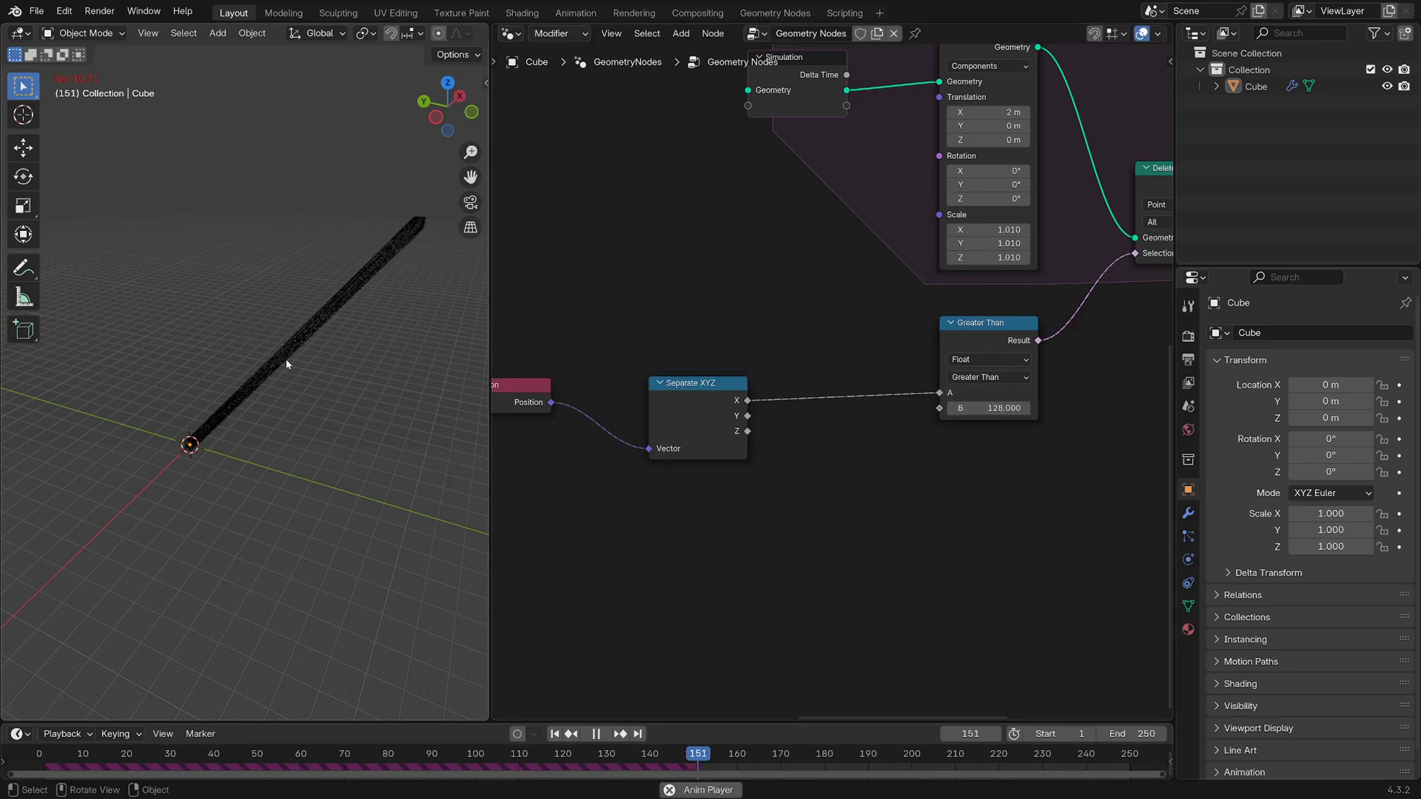
key(space)
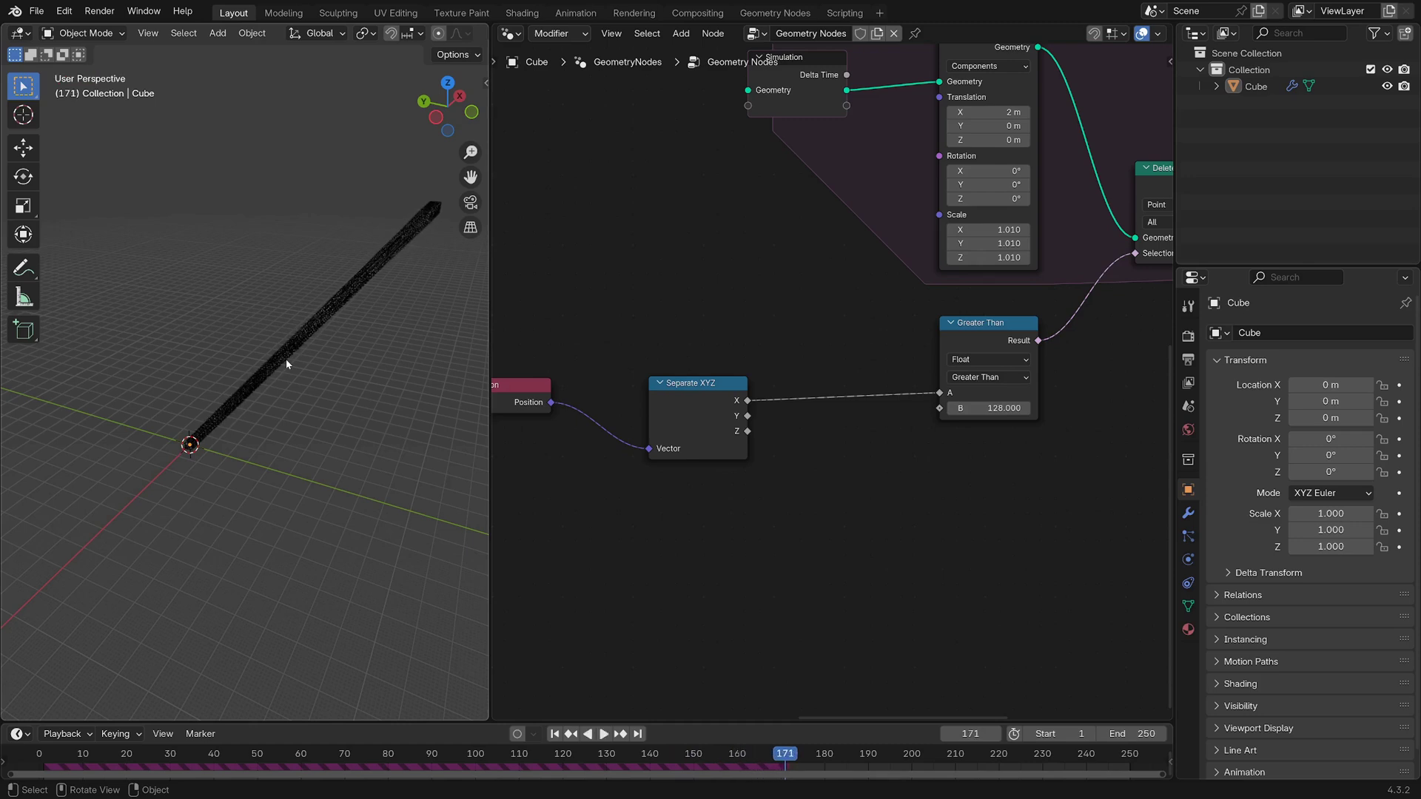
Set the Delete Geometry domain to Instance and move the node up beside Transform Geometry
middle_drag(850, 273, 534, 352)
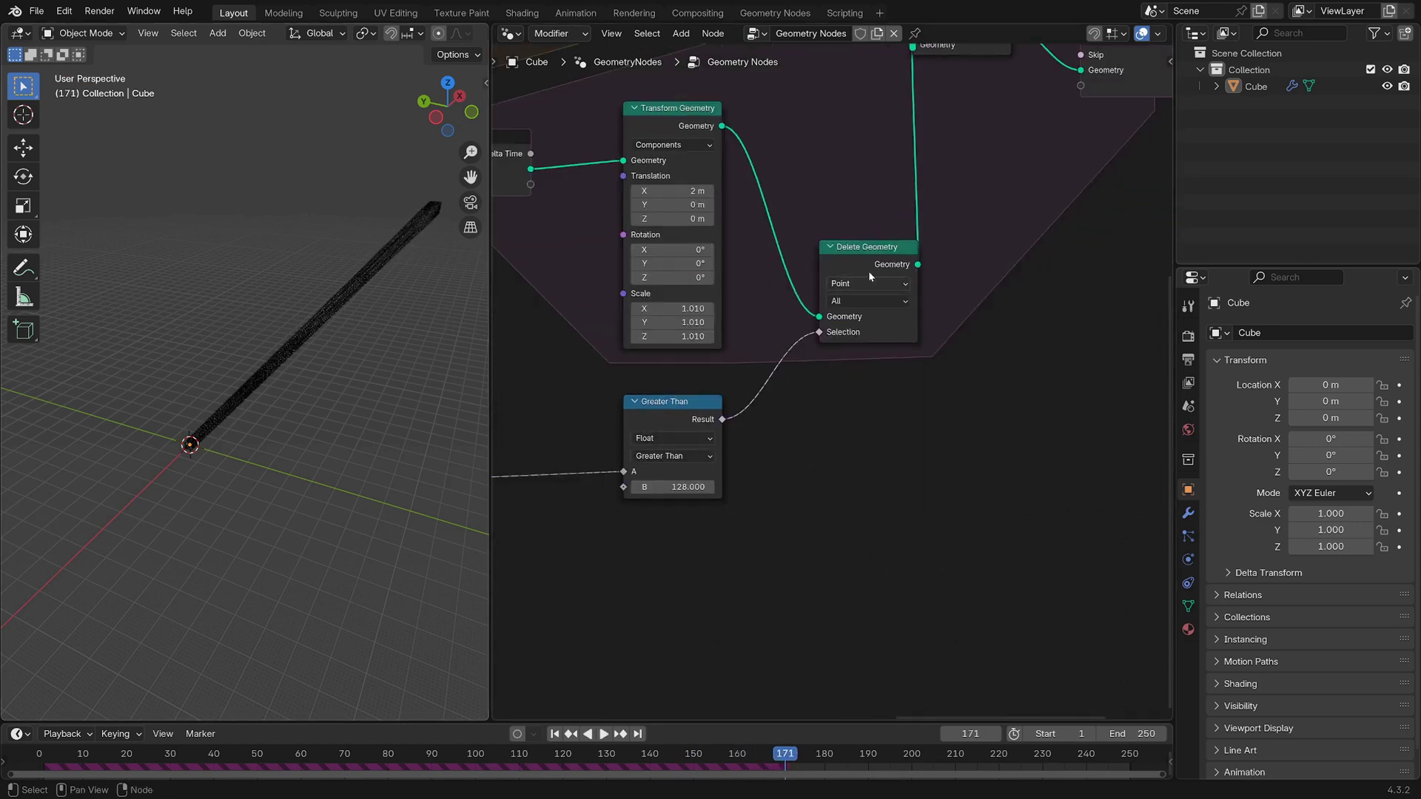
click(866, 287)
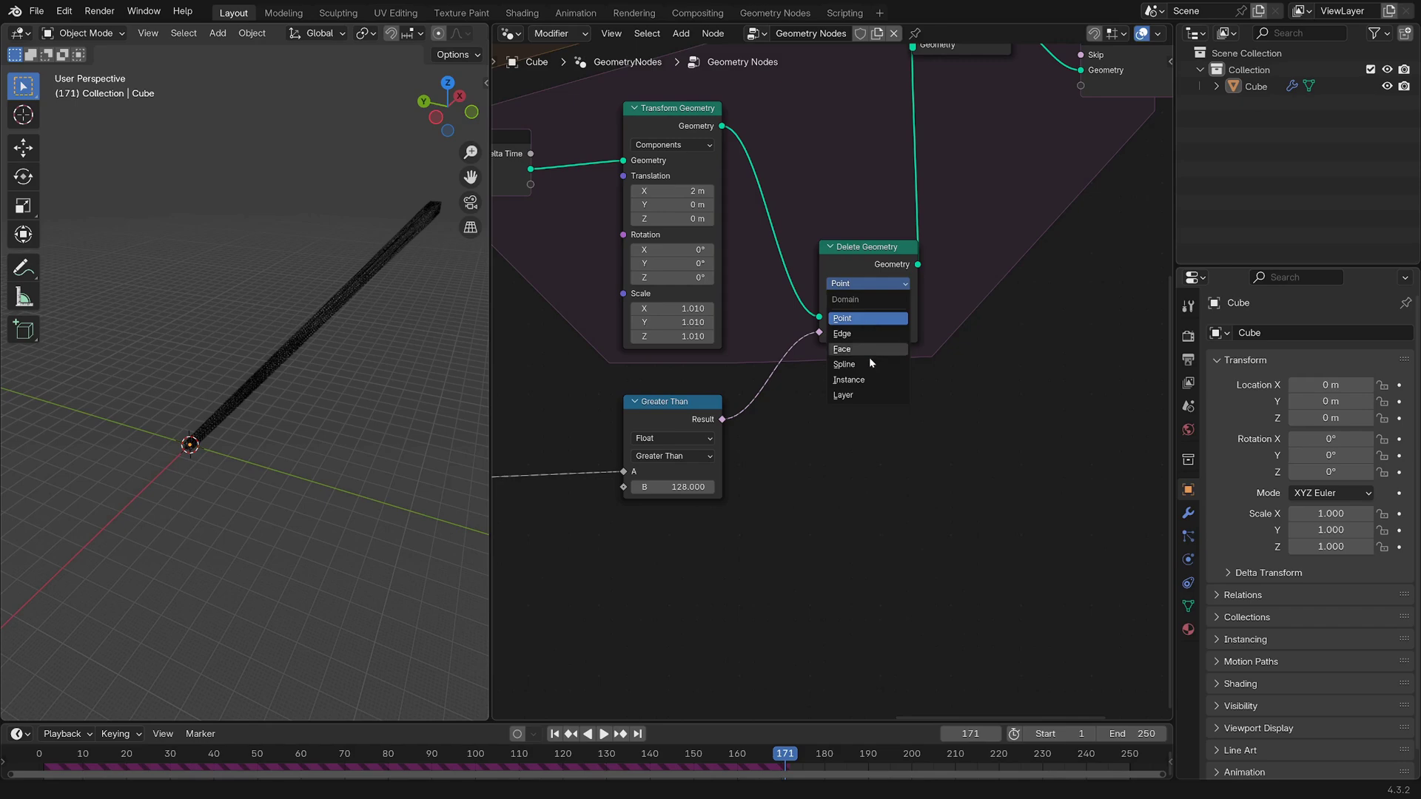
click(868, 381)
drag(862, 312, 840, 177)
middle_drag(806, 158, 927, 391)
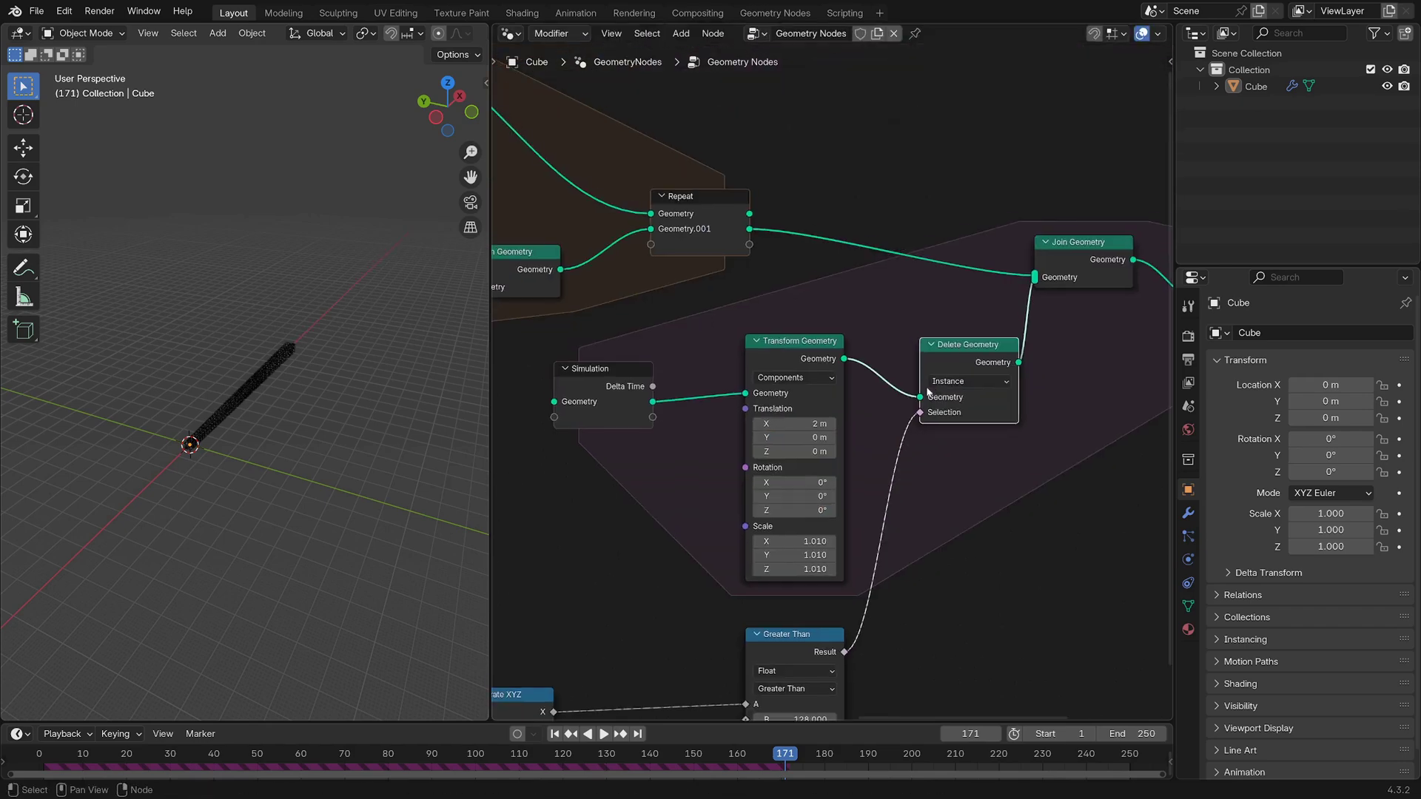
Play the simulation from the first frame and examine how far the trail extends with instance deletion applied
key(shift+Left)
key(space)
scroll(270, 410, up, 4)
shift+middle_drag(268, 410, 346, 390)
scroll(333, 386, down, 3)
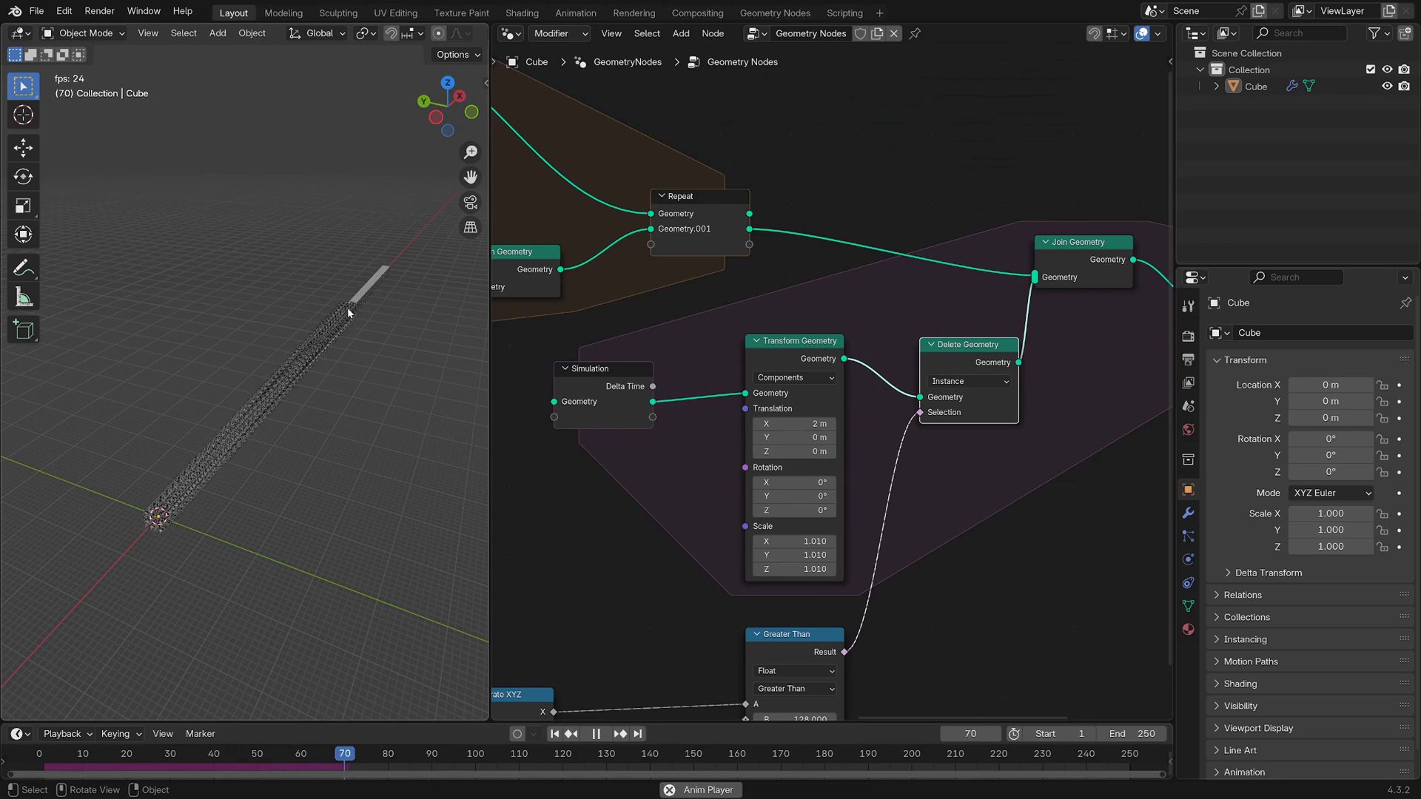
middle_drag(358, 328, 255, 501)
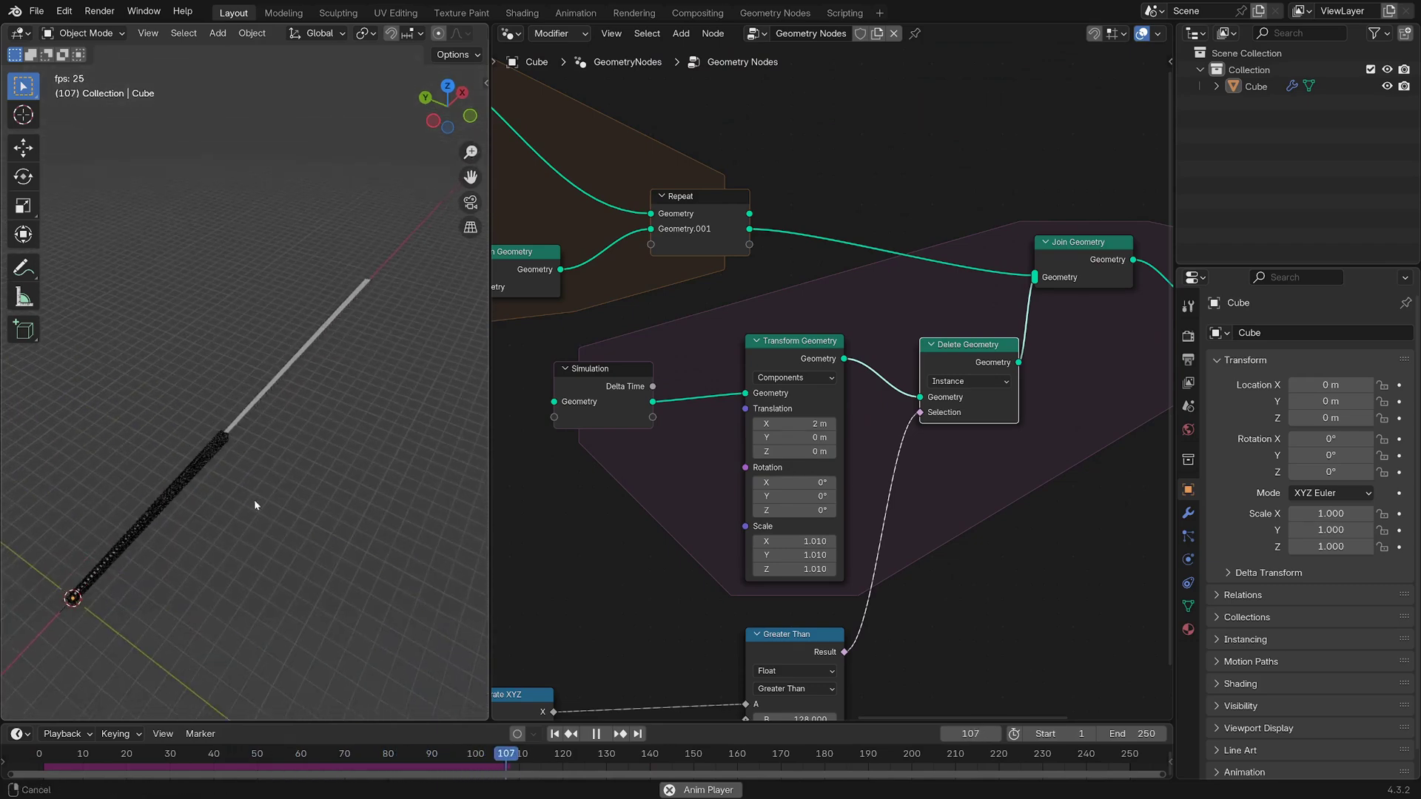
click(248, 429)
key(space)
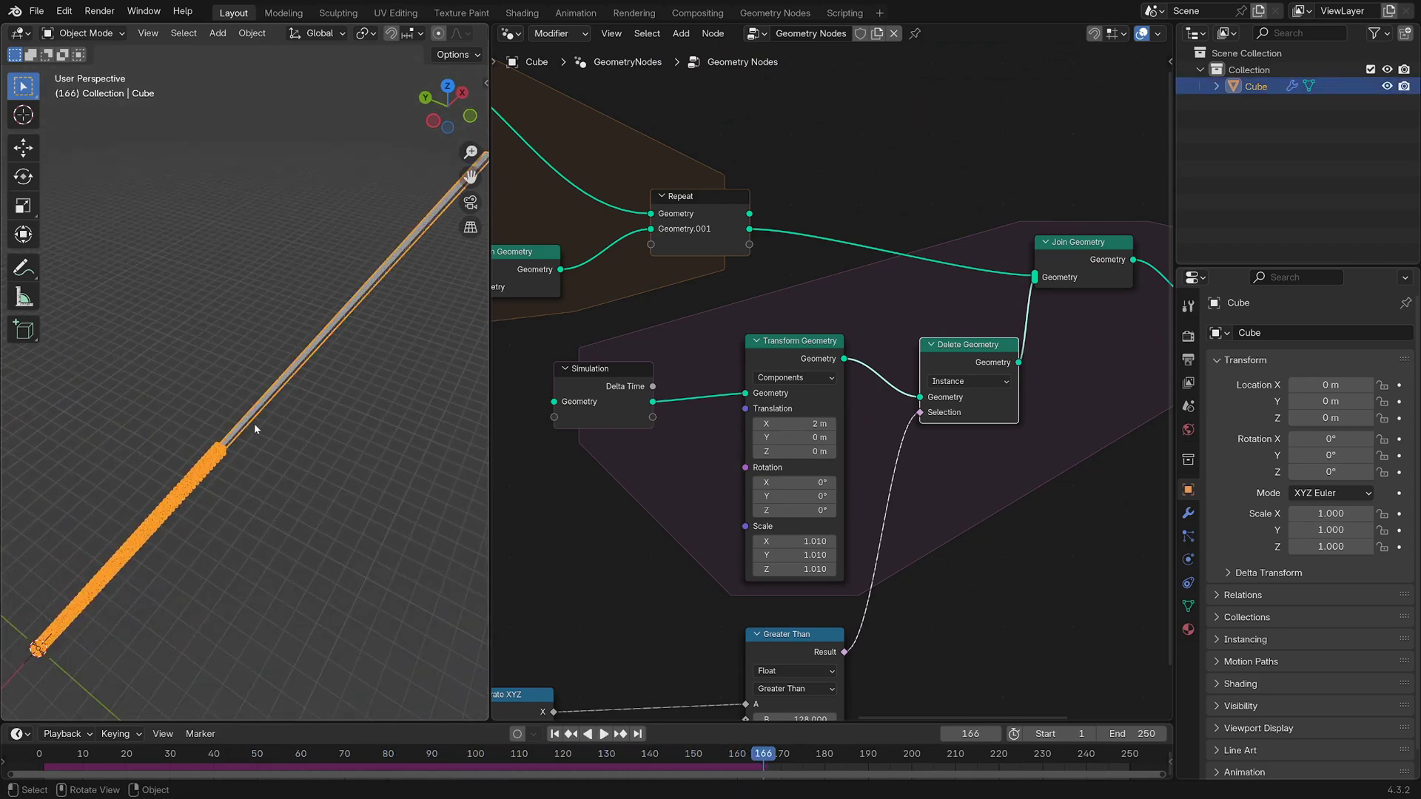
Play the simulation and examine the node chain and links feeding the Repeat zone
scroll(910, 486, down, 1)
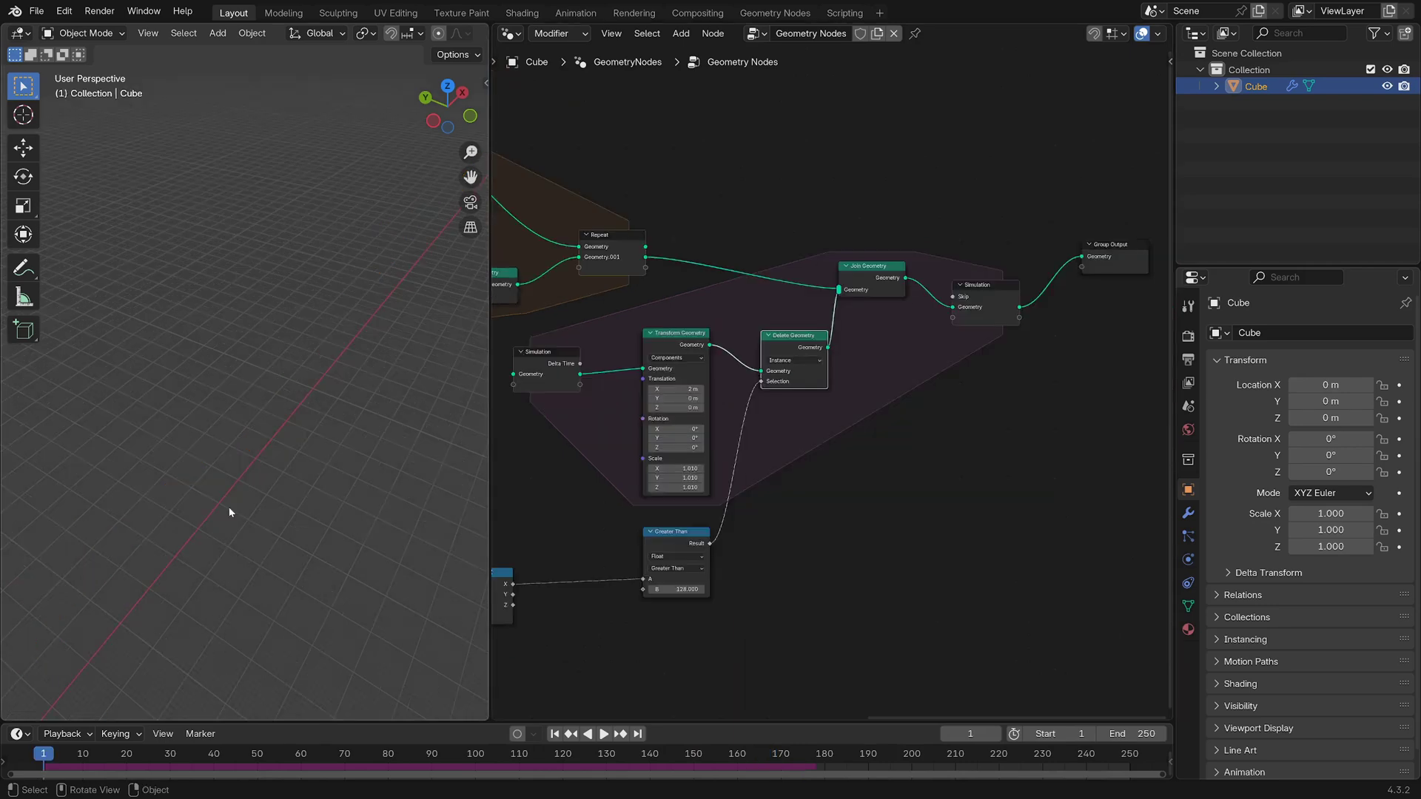
scroll(616, 365, down, 5)
middle_drag(616, 365, 990, 362)
scroll(928, 378, up, 5)
middle_drag(797, 362, 869, 381)
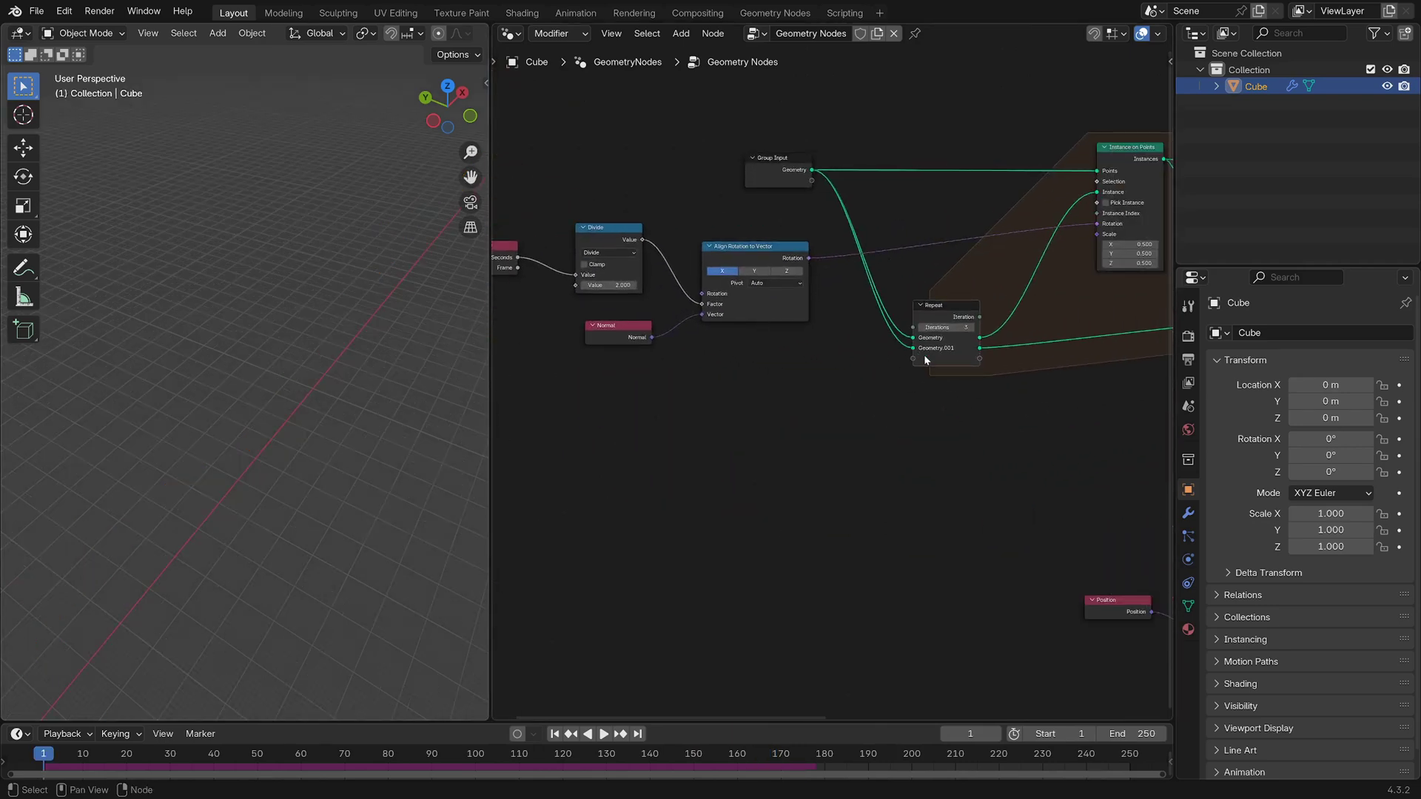
middle_drag(977, 391, 727, 381)
key(space)
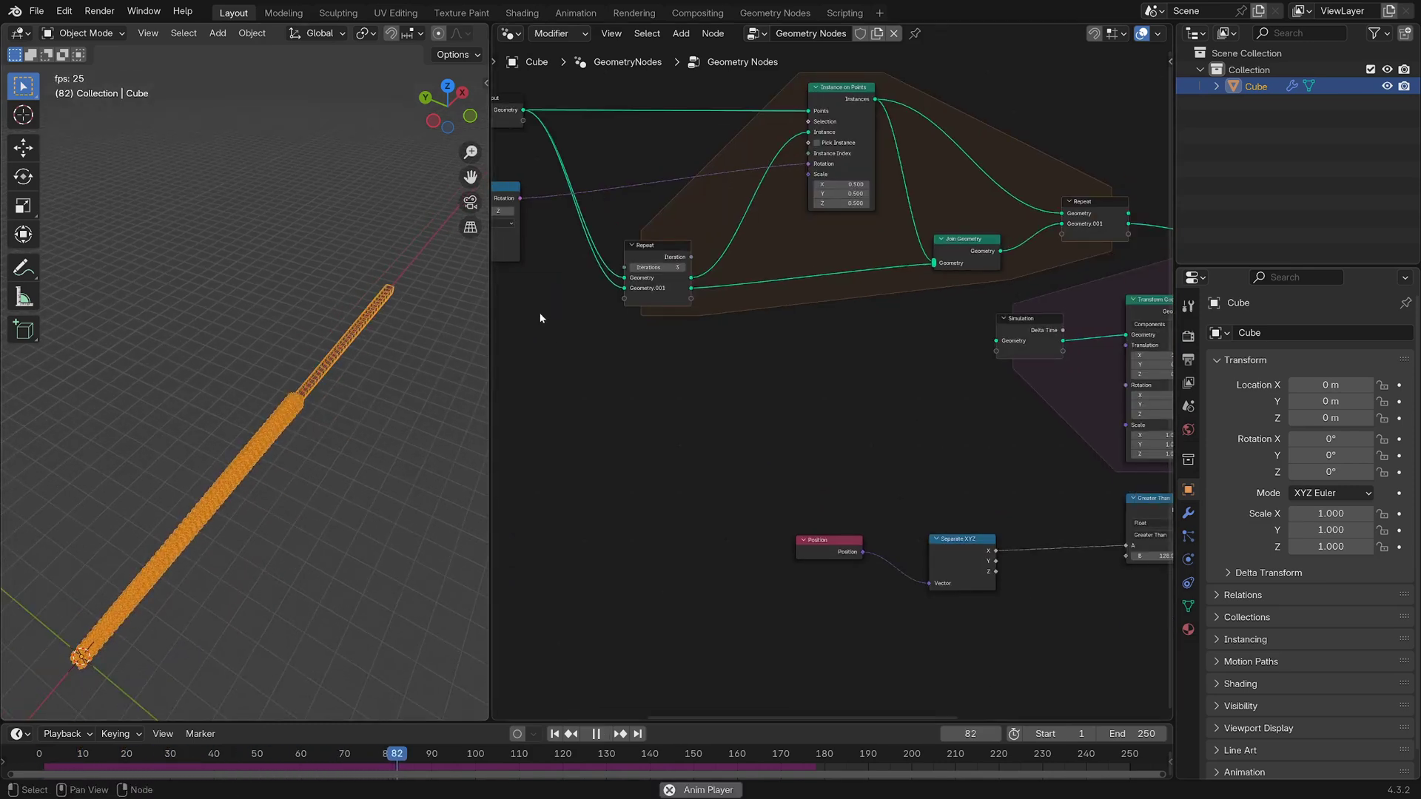
middle_drag(624, 333, 894, 450)
middle_drag(1032, 301, 1031, 248)
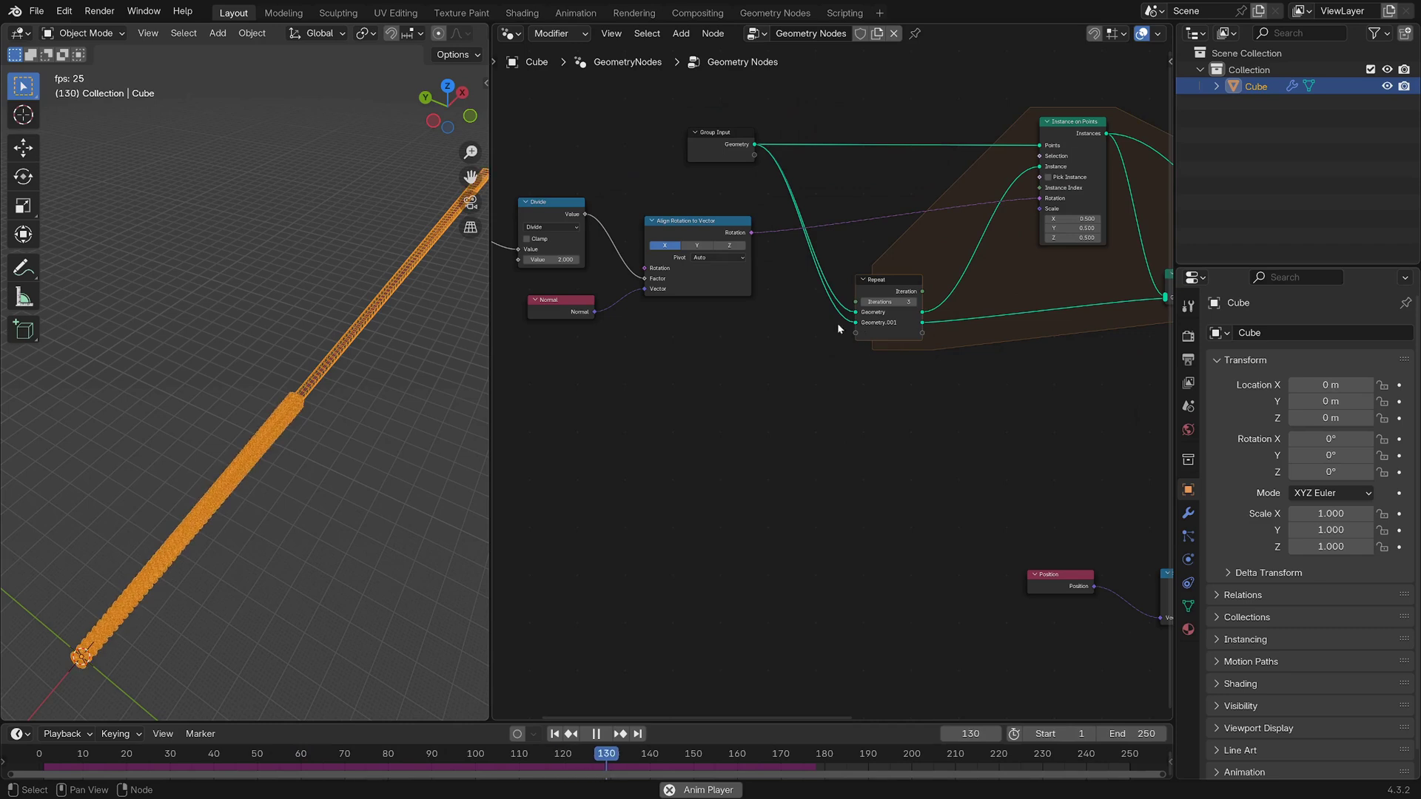
Disconnect Group Input from the Repeat node's Geometry.001 input, replay from the first frame, and deselect the cube
key(shift+Left)
middle_drag(319, 614, 333, 489)
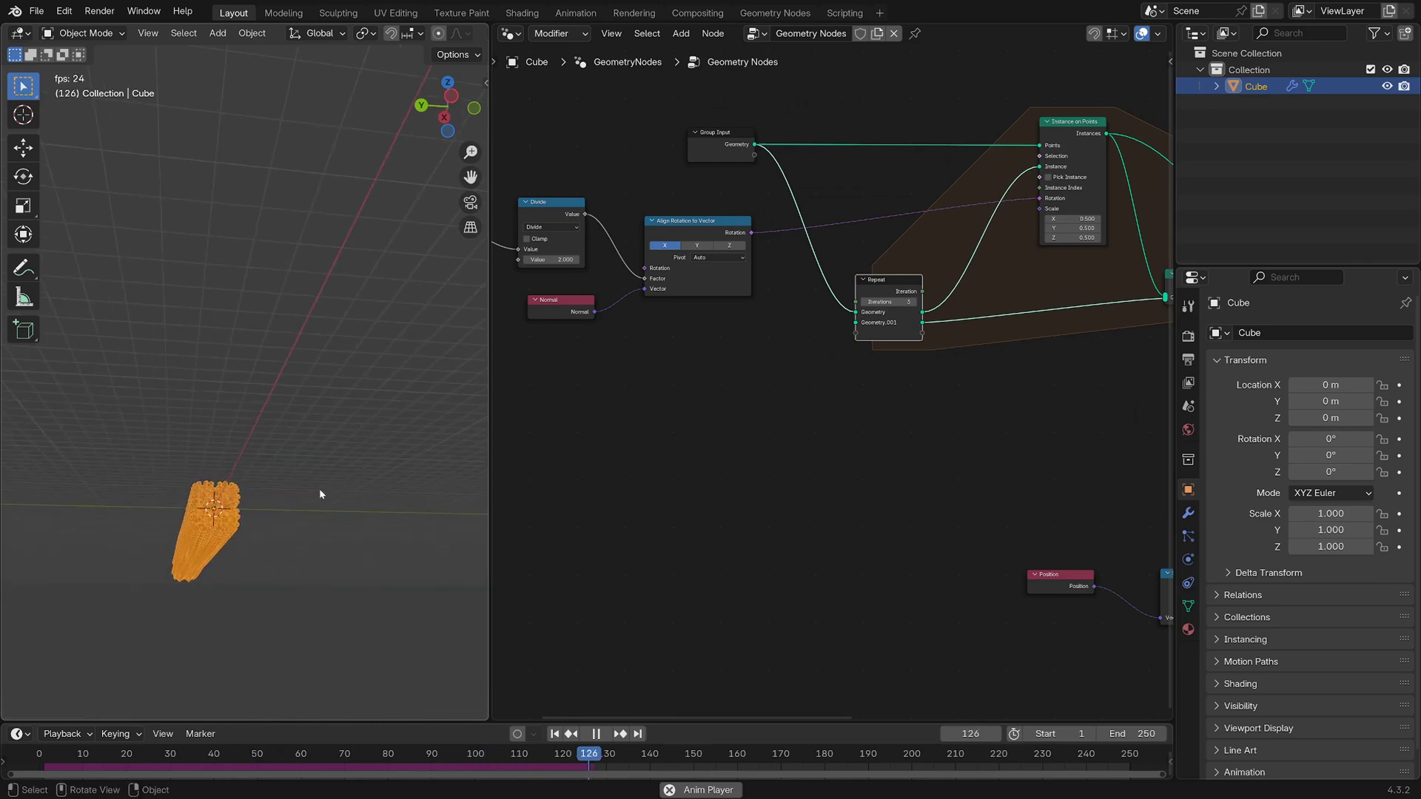
click(255, 513)
key(space)
middle_drag(255, 519, 260, 525)
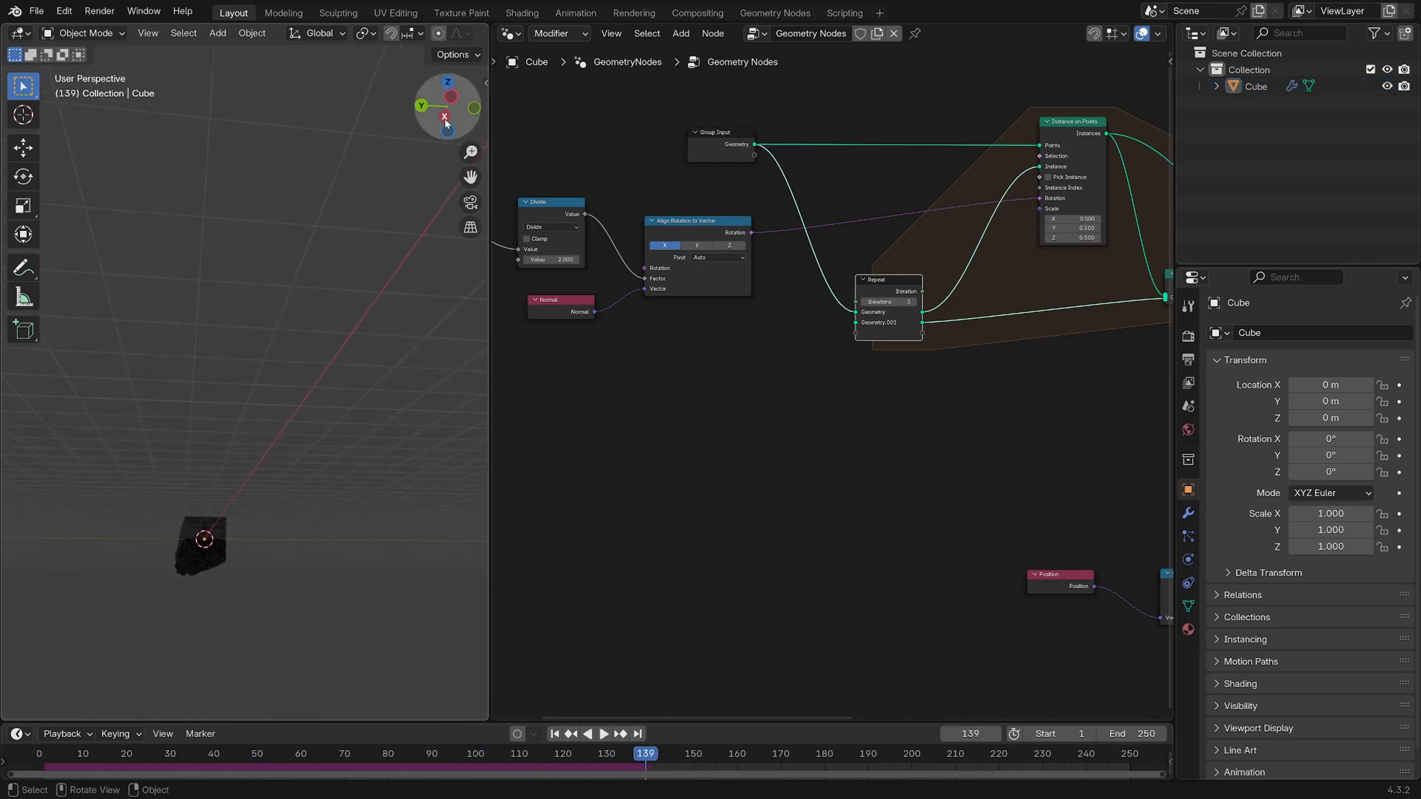
Switch to the left orthographic view and play the fractal animation from the first frame to examine it end-on
click(447, 119)
shift+middle_drag(227, 570, 303, 409)
scroll(318, 456, up, 8)
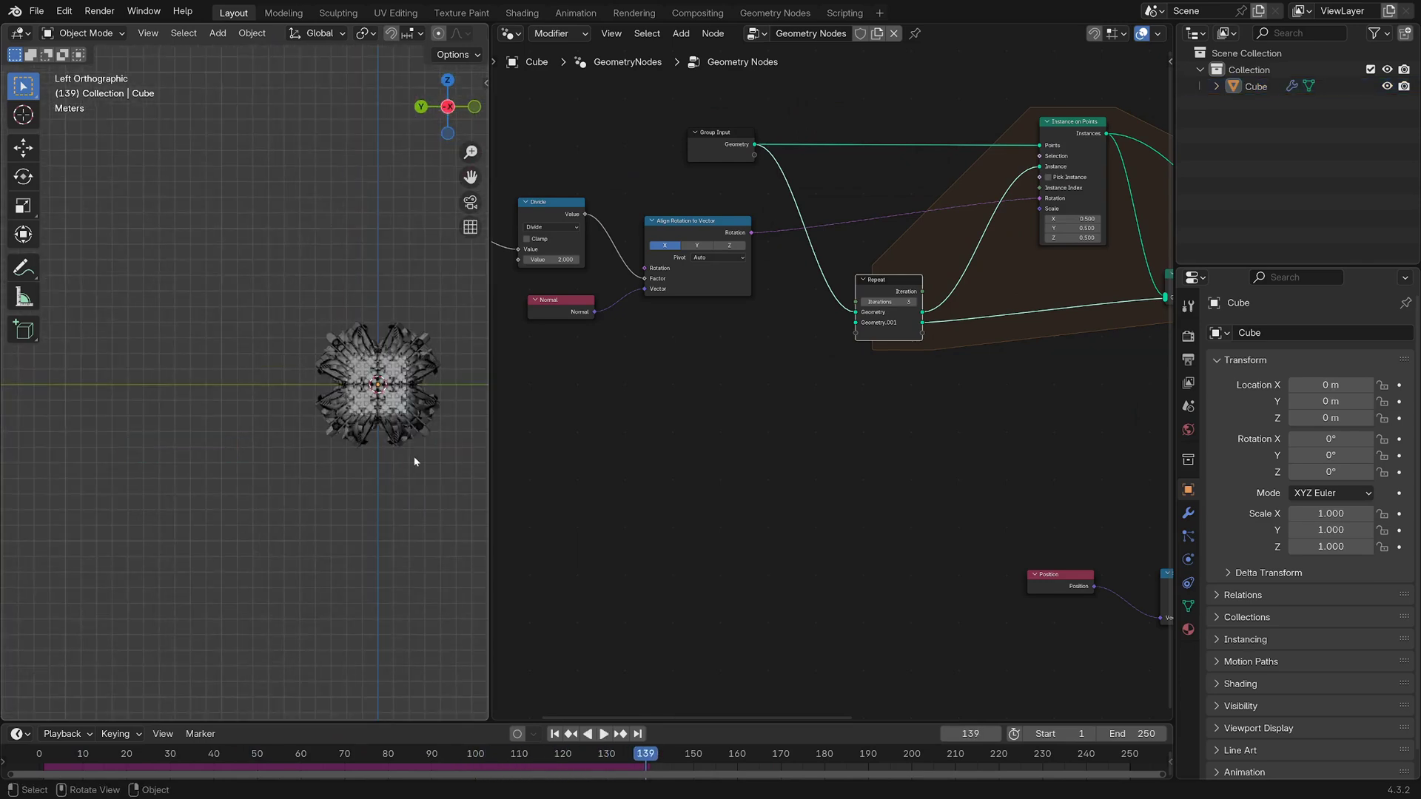
scroll(303, 352, up, 6)
shift+middle_drag(383, 465, 194, 438)
key(shift+Left)
shift+middle_drag(318, 464, 247, 443)
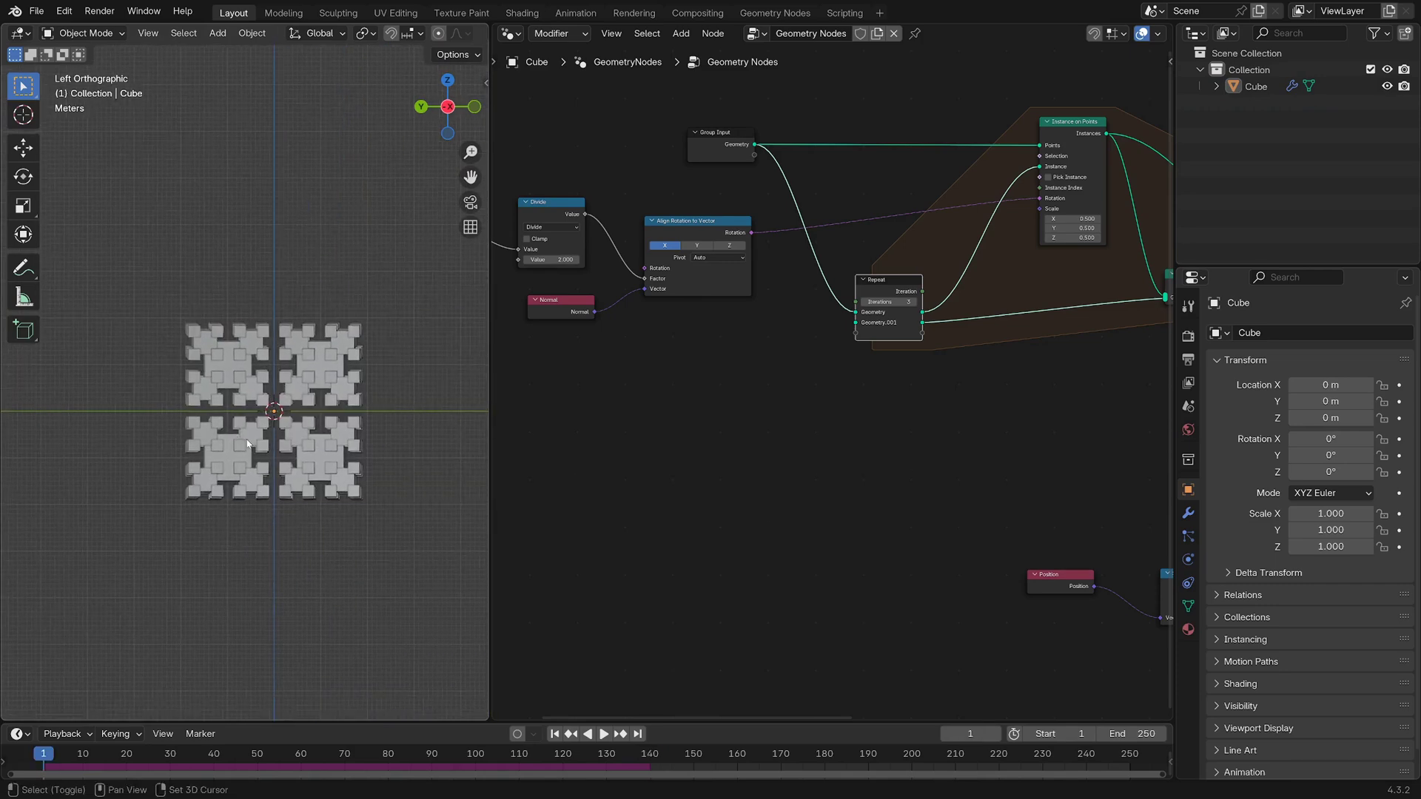
scroll(296, 407, up, 4)
key(space)
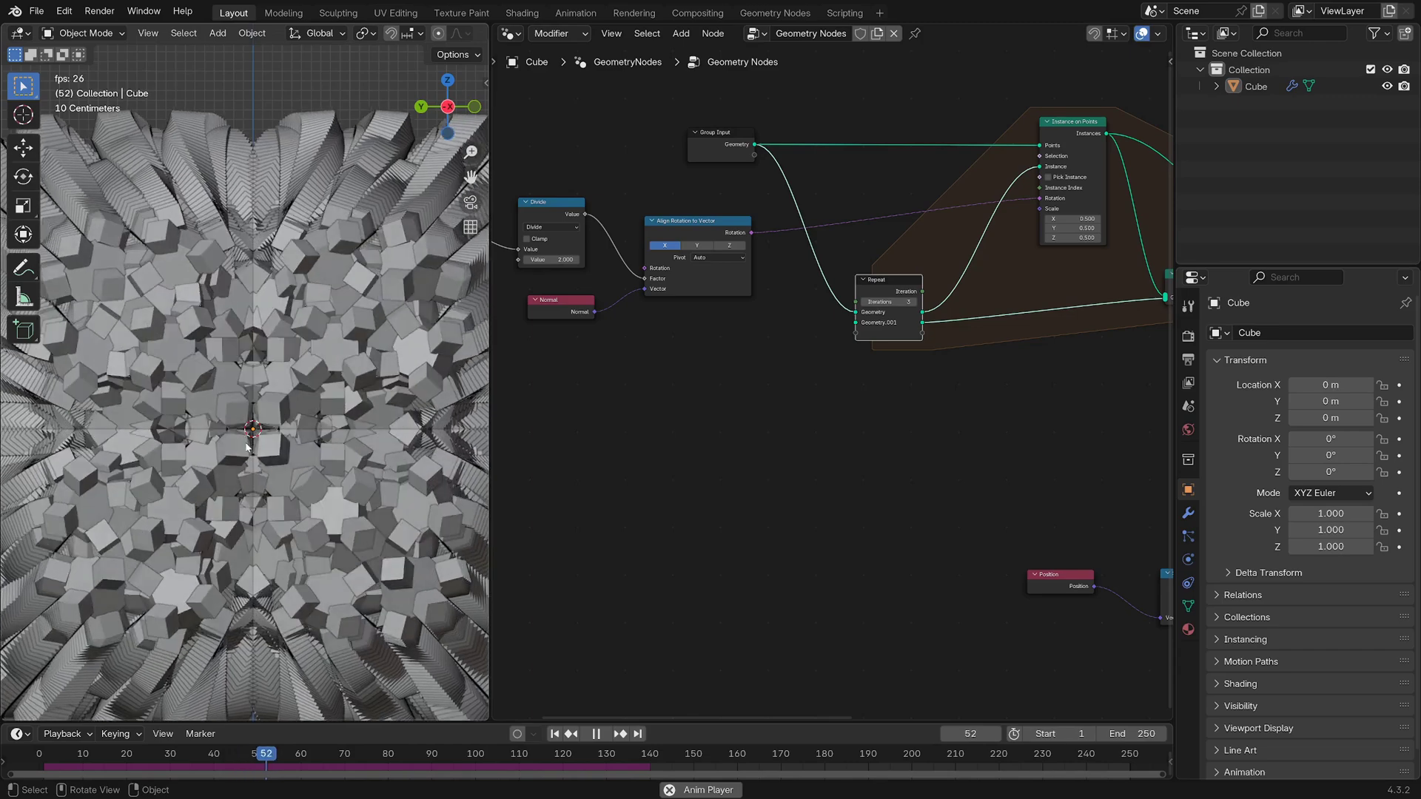
key(Escape)
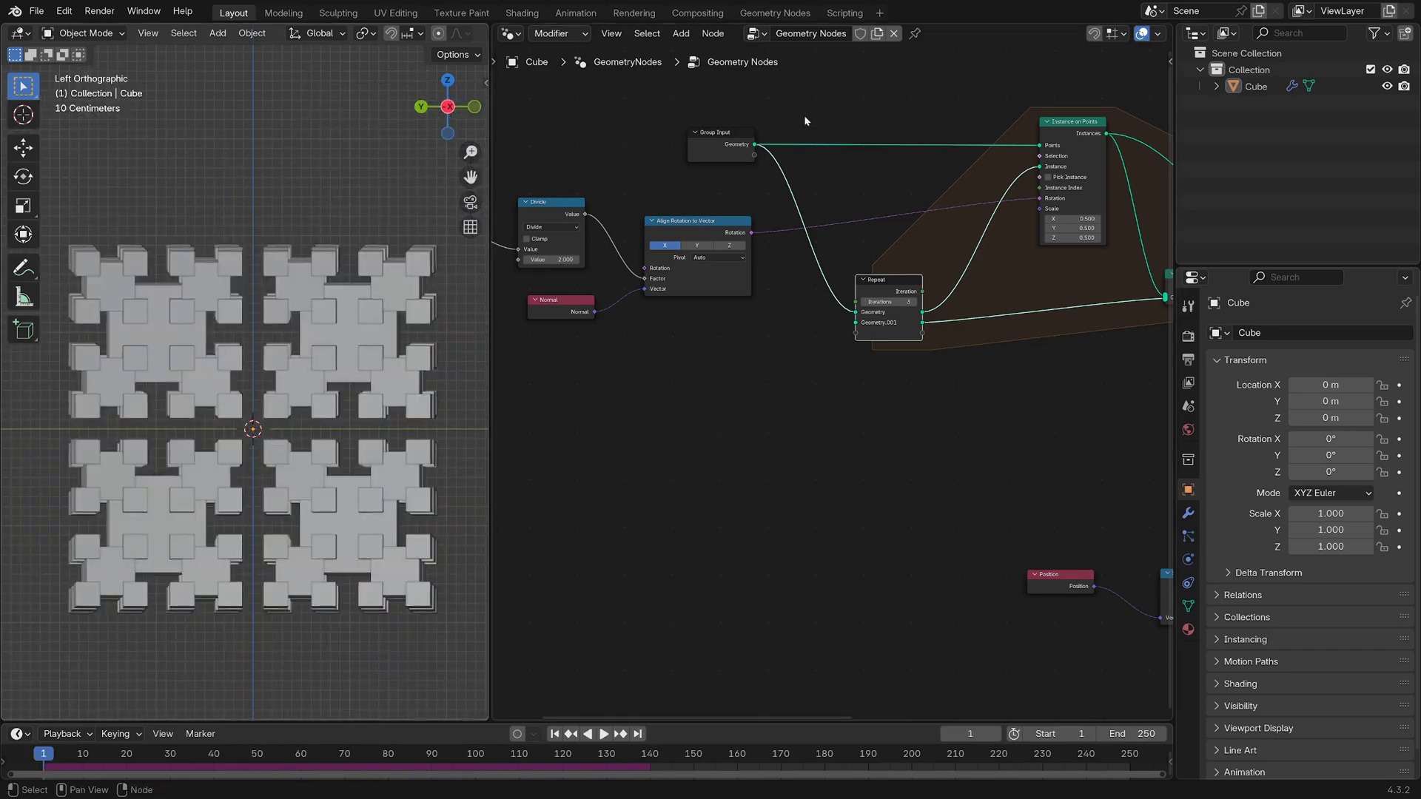
Reconnect Group Input to the Repeat node's Geometry.001 input for a comparison playback, and remove that link again
drag(859, 334, 858, 327)
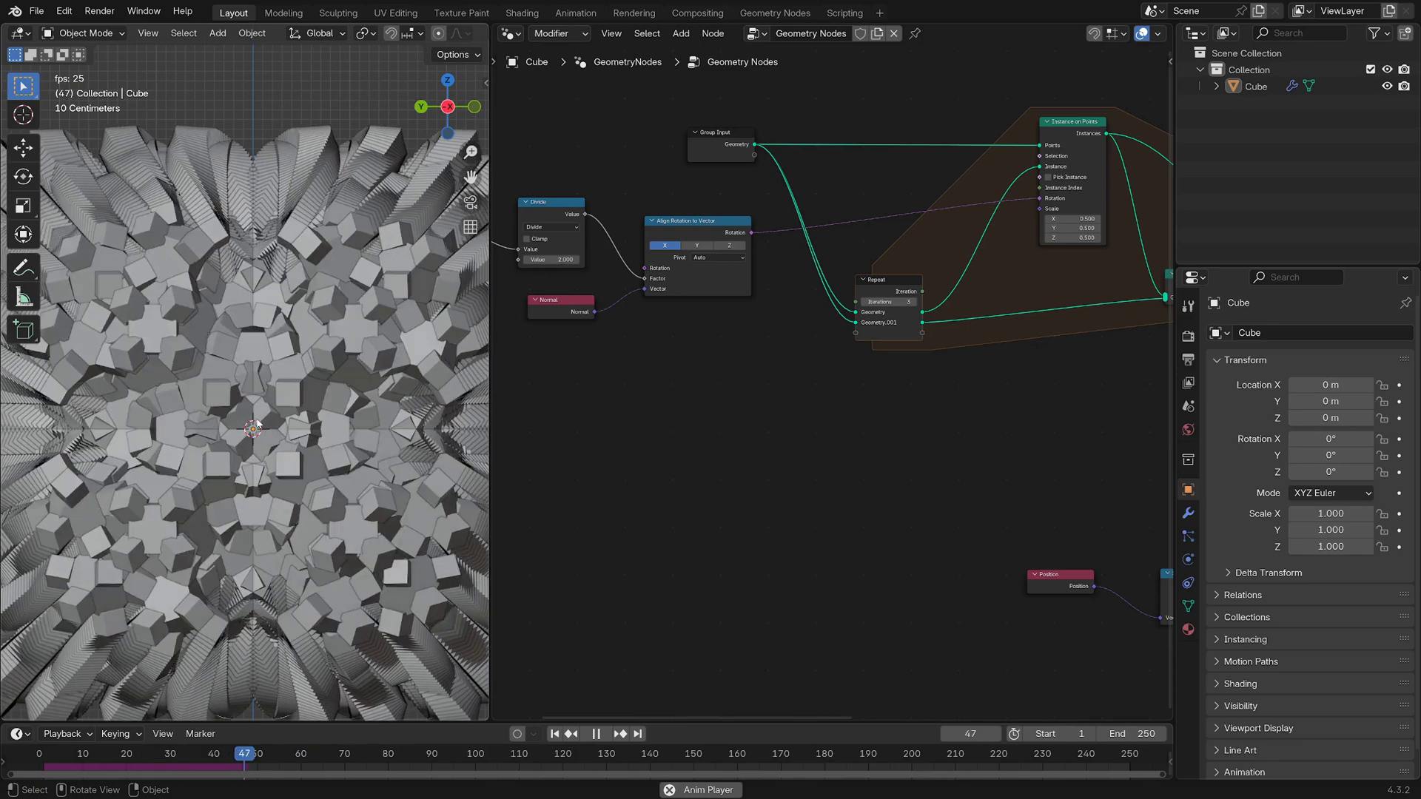
key(space)
drag(857, 323, 798, 357)
Replay the simulation from the first frame and inspect the fractal trail end-on at different distances
key(shift+Left)
scroll(424, 532, down, 5)
key(space)
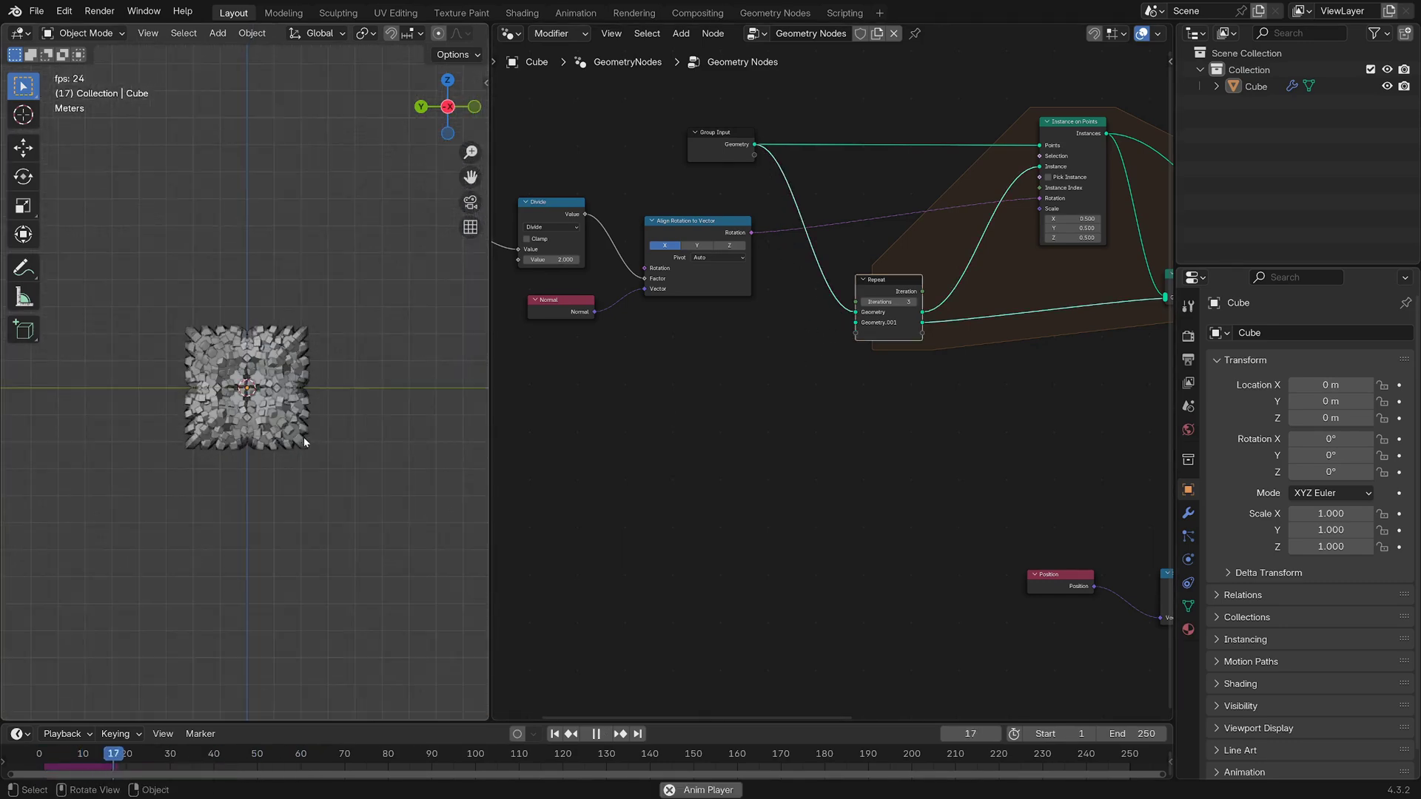
scroll(518, 459, down, 4)
middle_drag(229, 424, 322, 456)
scroll(194, 443, down, 9)
scroll(326, 374, up, 4)
scroll(277, 455, up, 5)
scroll(341, 488, up, 3)
shift+middle_drag(348, 511, 330, 441)
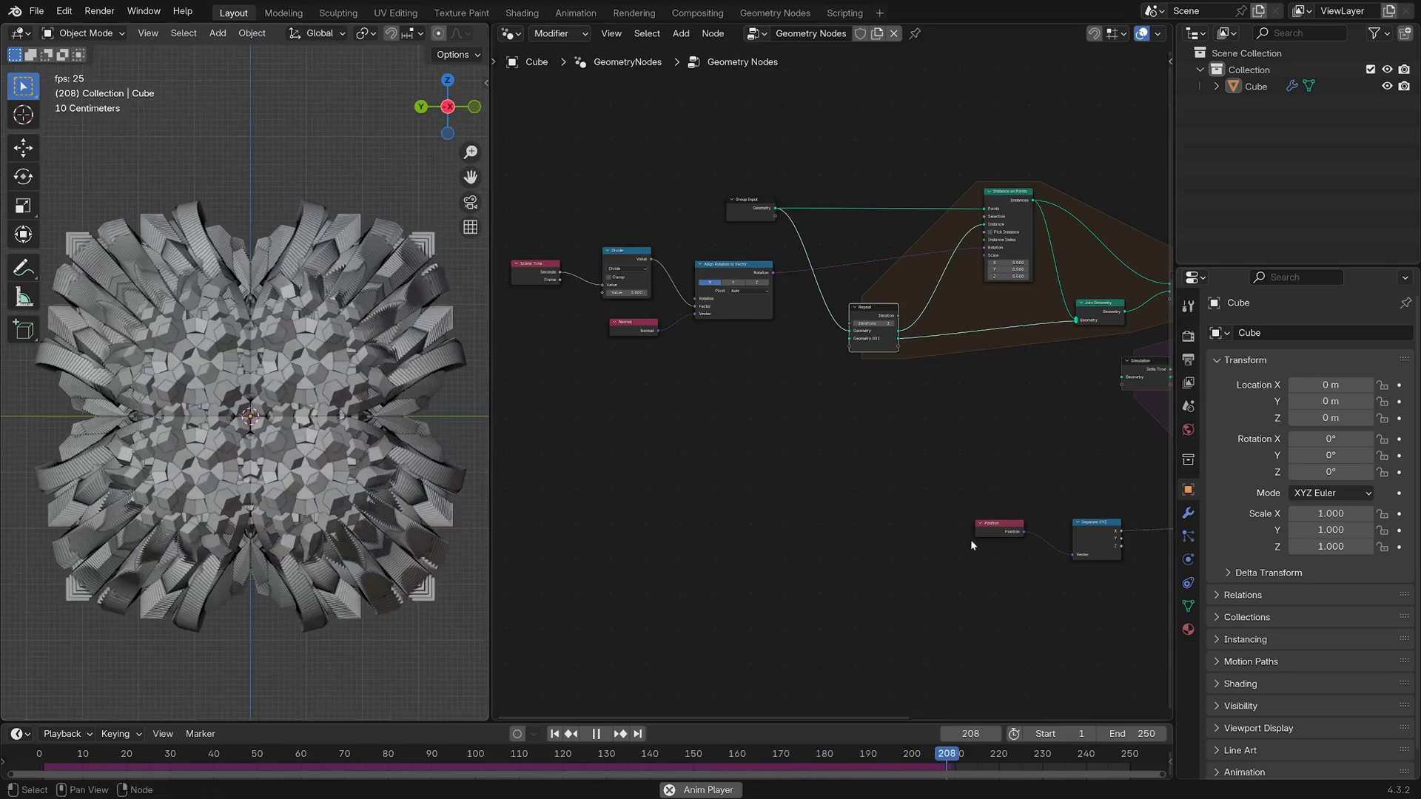
Try X rotations of 1° and about -0.4° on Transform Geometry while replaying the simulation
scroll(977, 533, down, 8)
middle_drag(1009, 511, 666, 440)
scroll(828, 457, up, 2)
scroll(773, 429, up, 3)
middle_drag(770, 427, 917, 467)
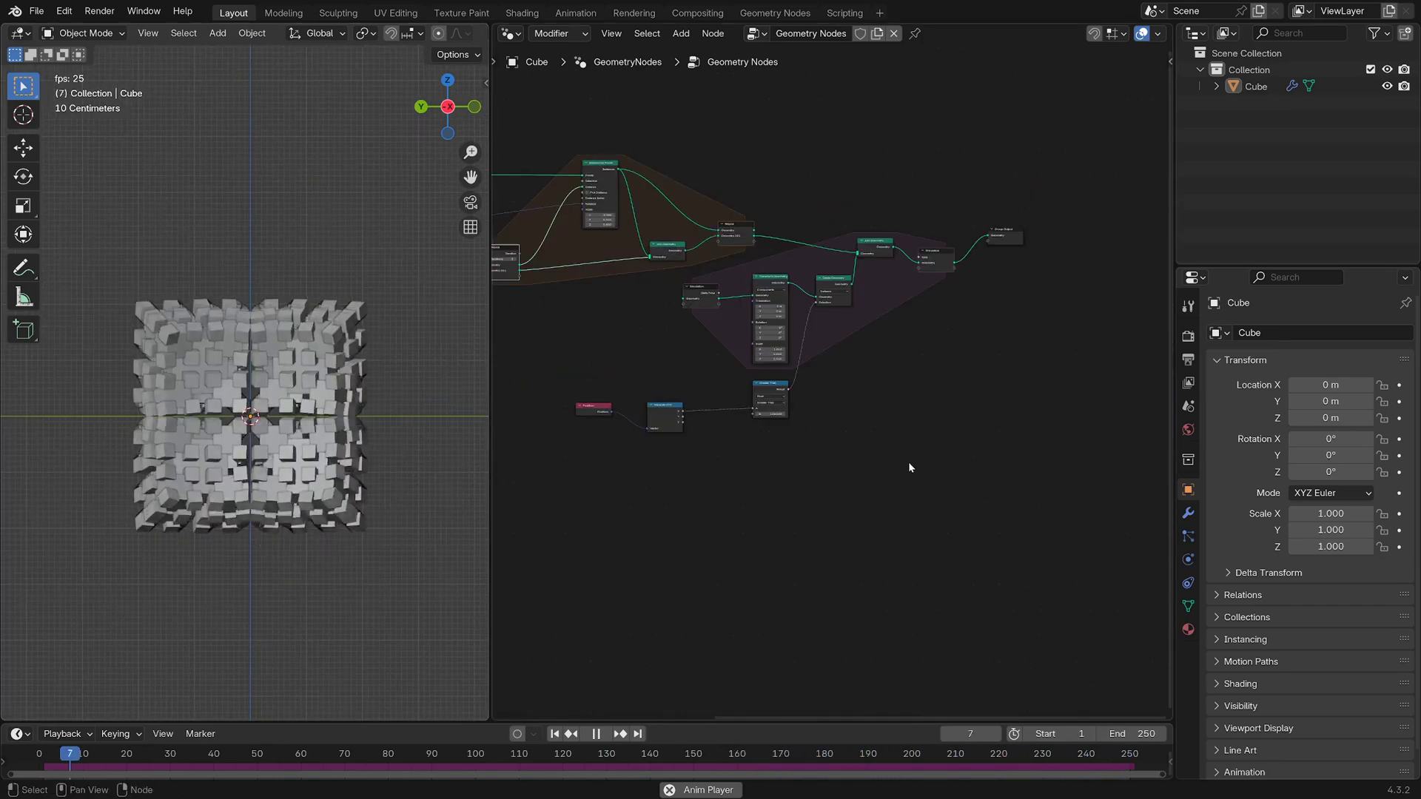
scroll(737, 393, up, 4)
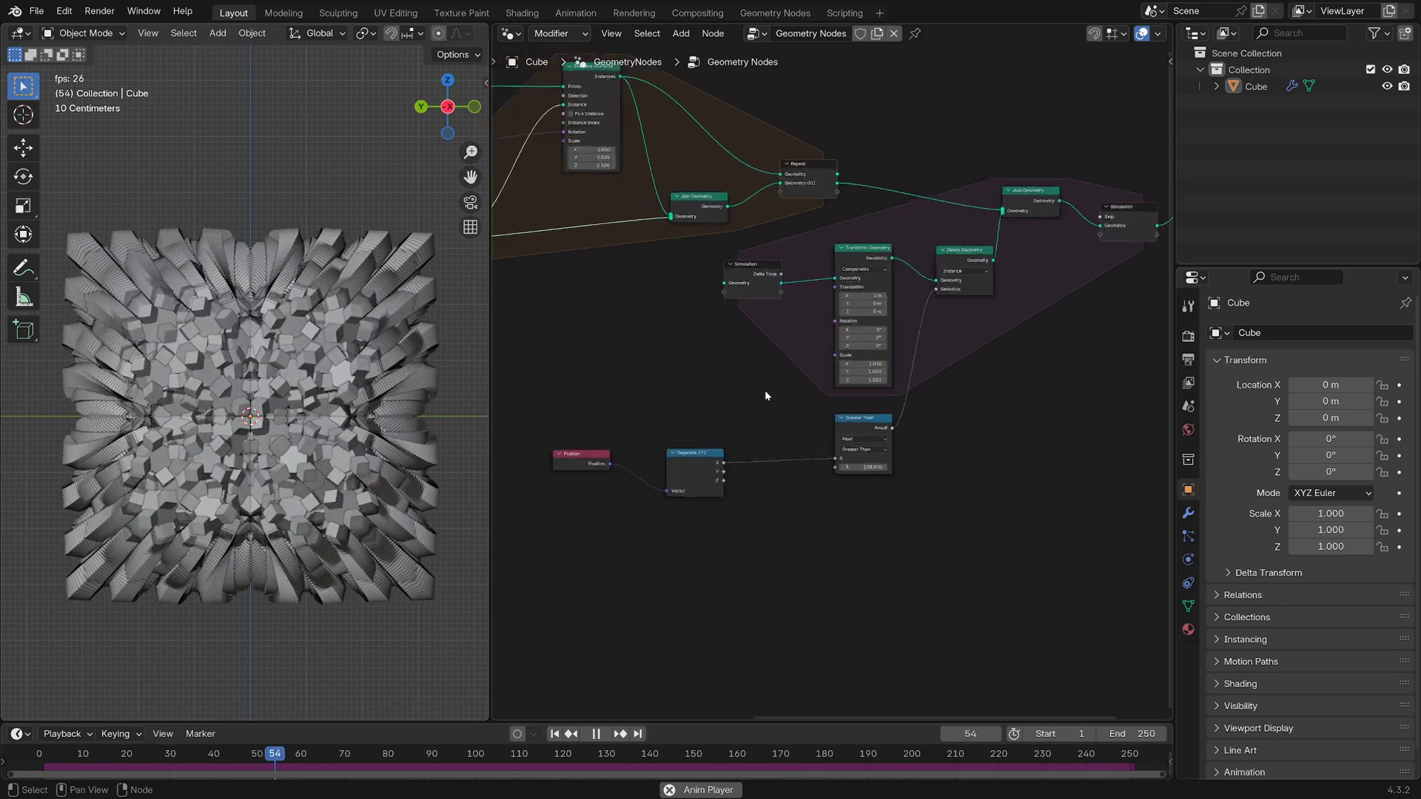
drag(881, 305, 892, 304)
key(shift+Left)
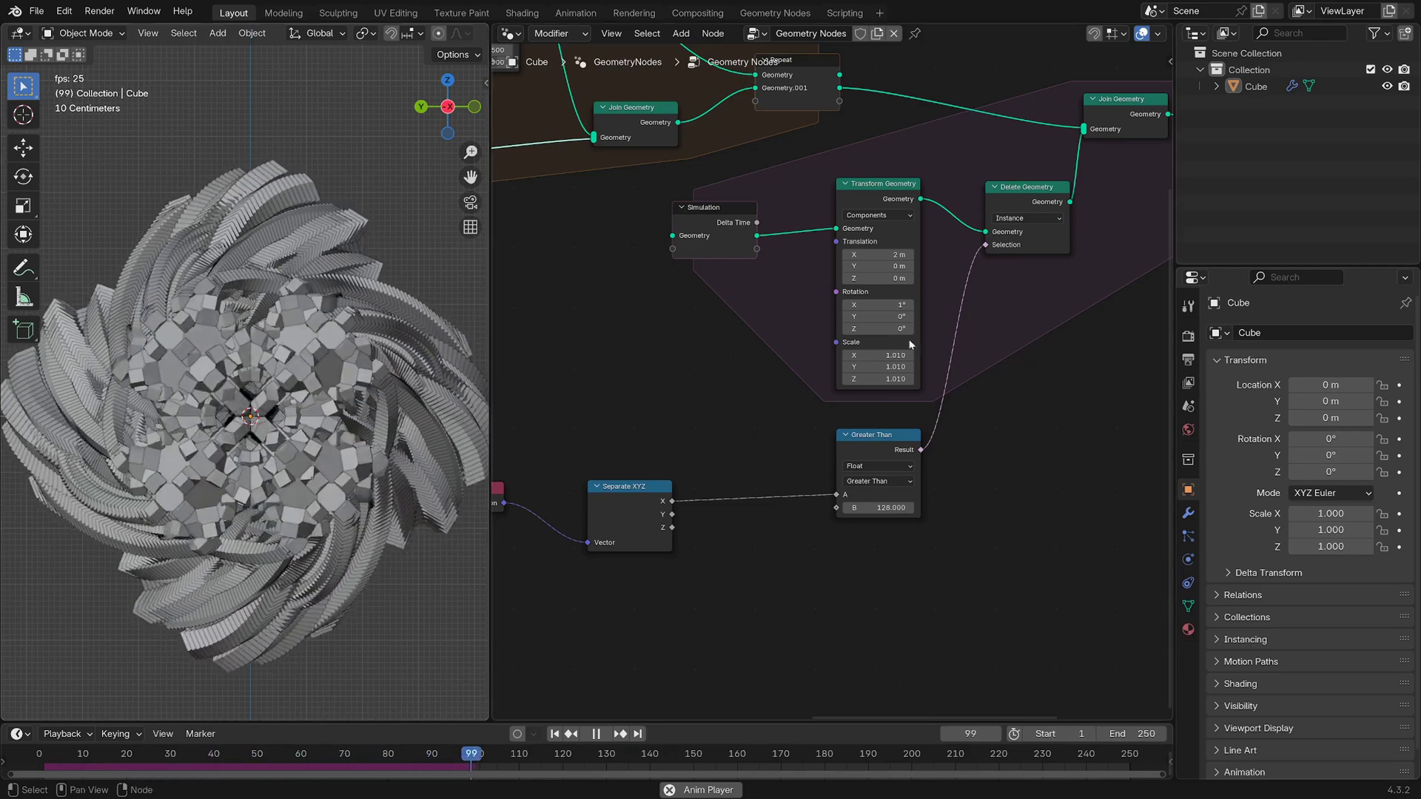
mouse_move(877, 304)
mouse_down()
mouse_move(902, 304)
mouse_move(817, 304)
mouse_move(901, 304)
mouse_move(888, 304)
mouse_up()
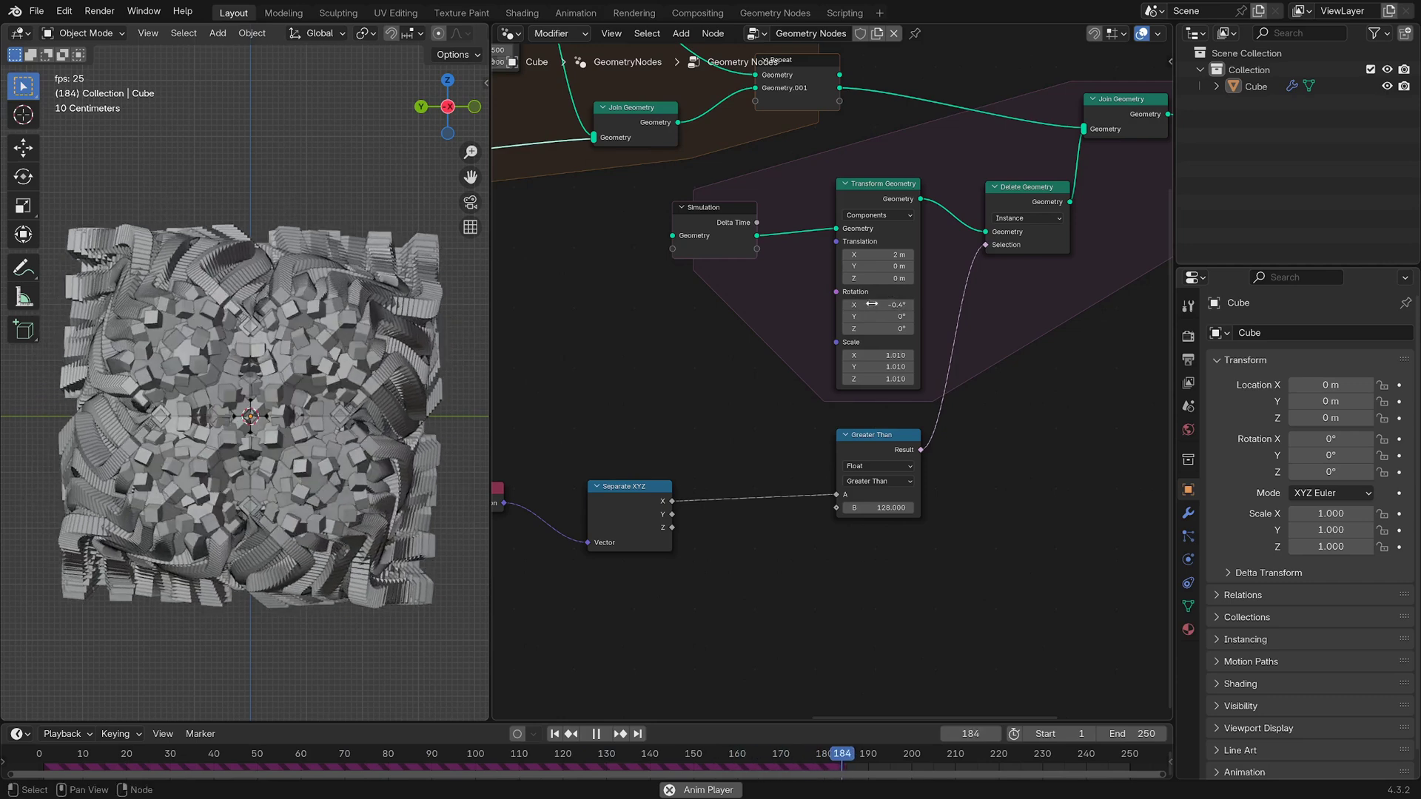
key(space)
Add a Scene Time node outside the simulation zone and connect its Seconds output to a new Sine math node
key(Home)
key(shift+a)
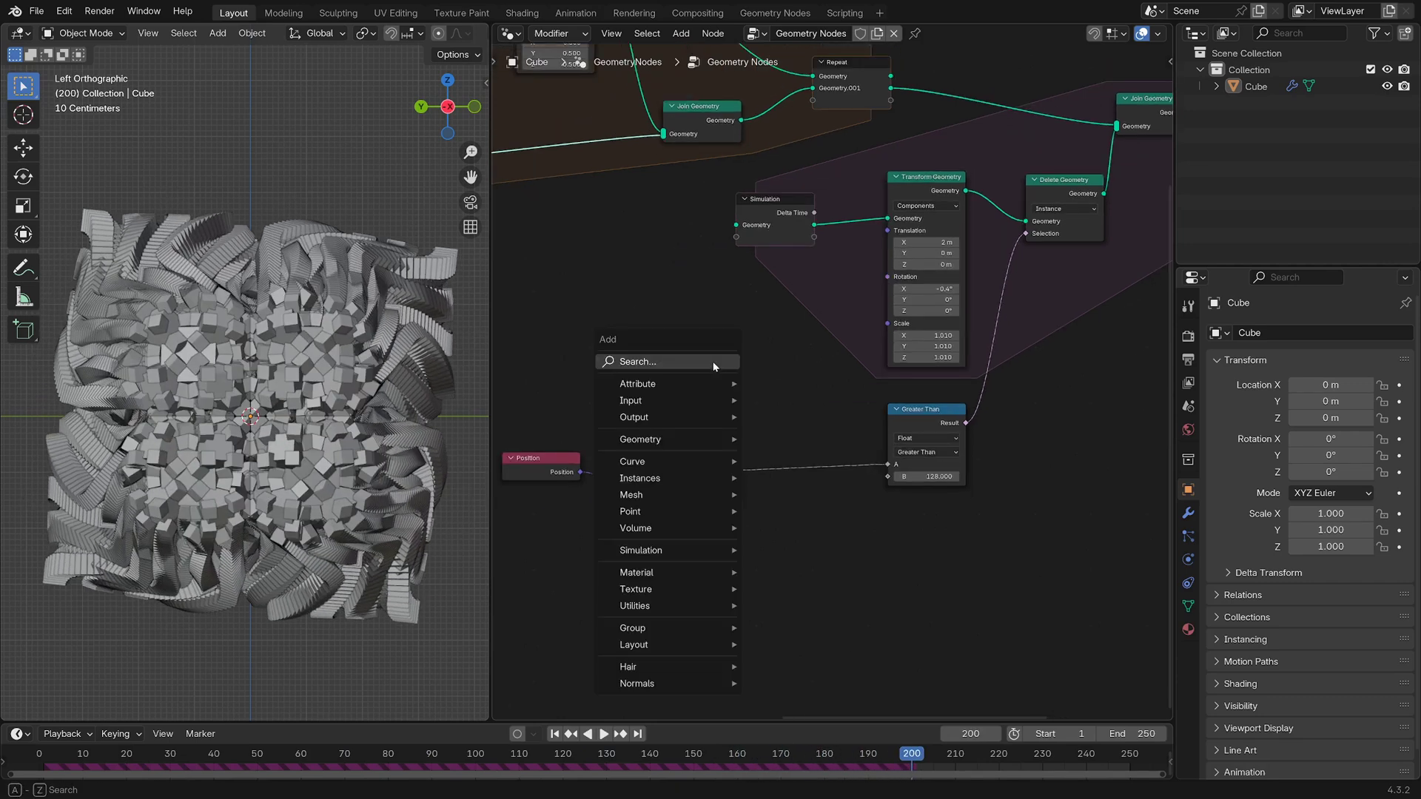
text(scene)
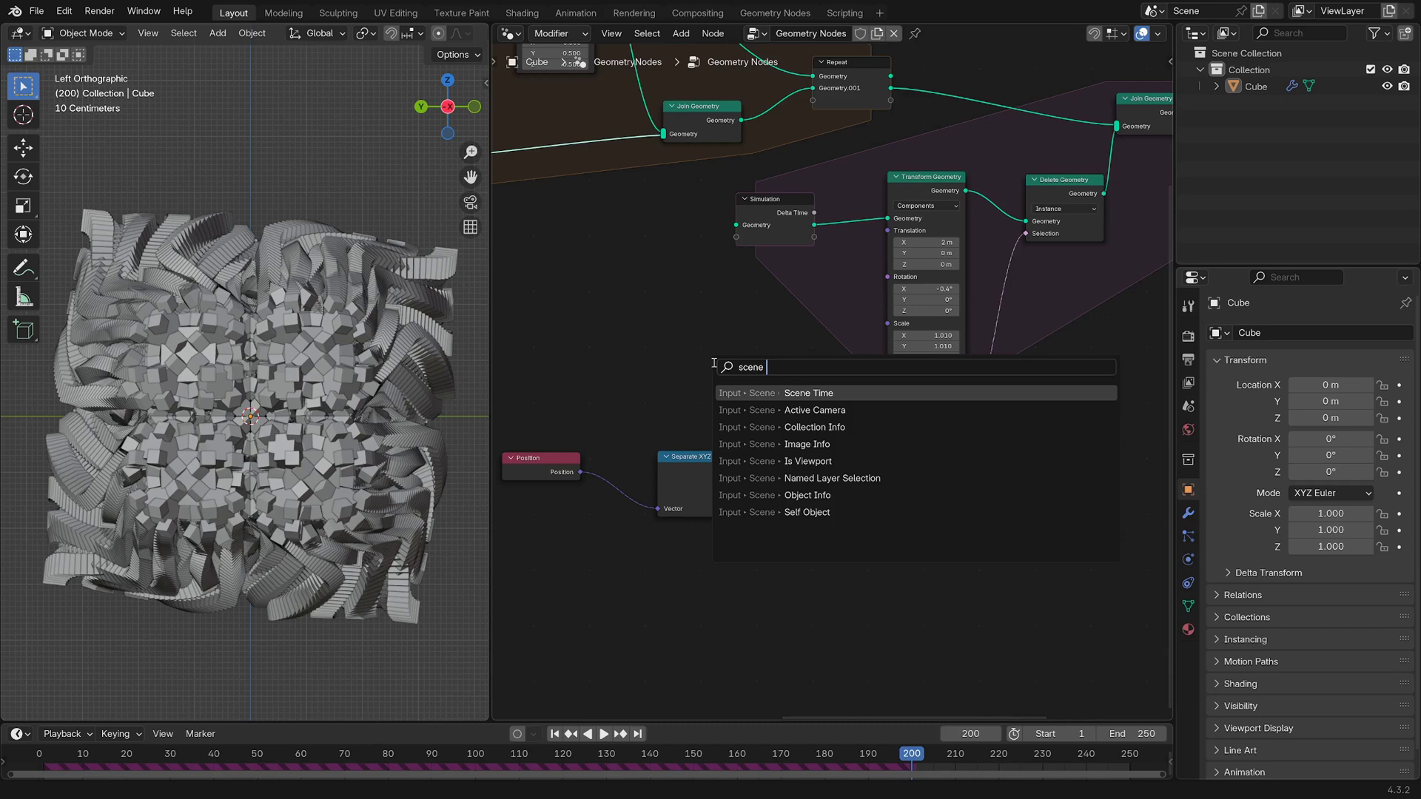
key(Return)
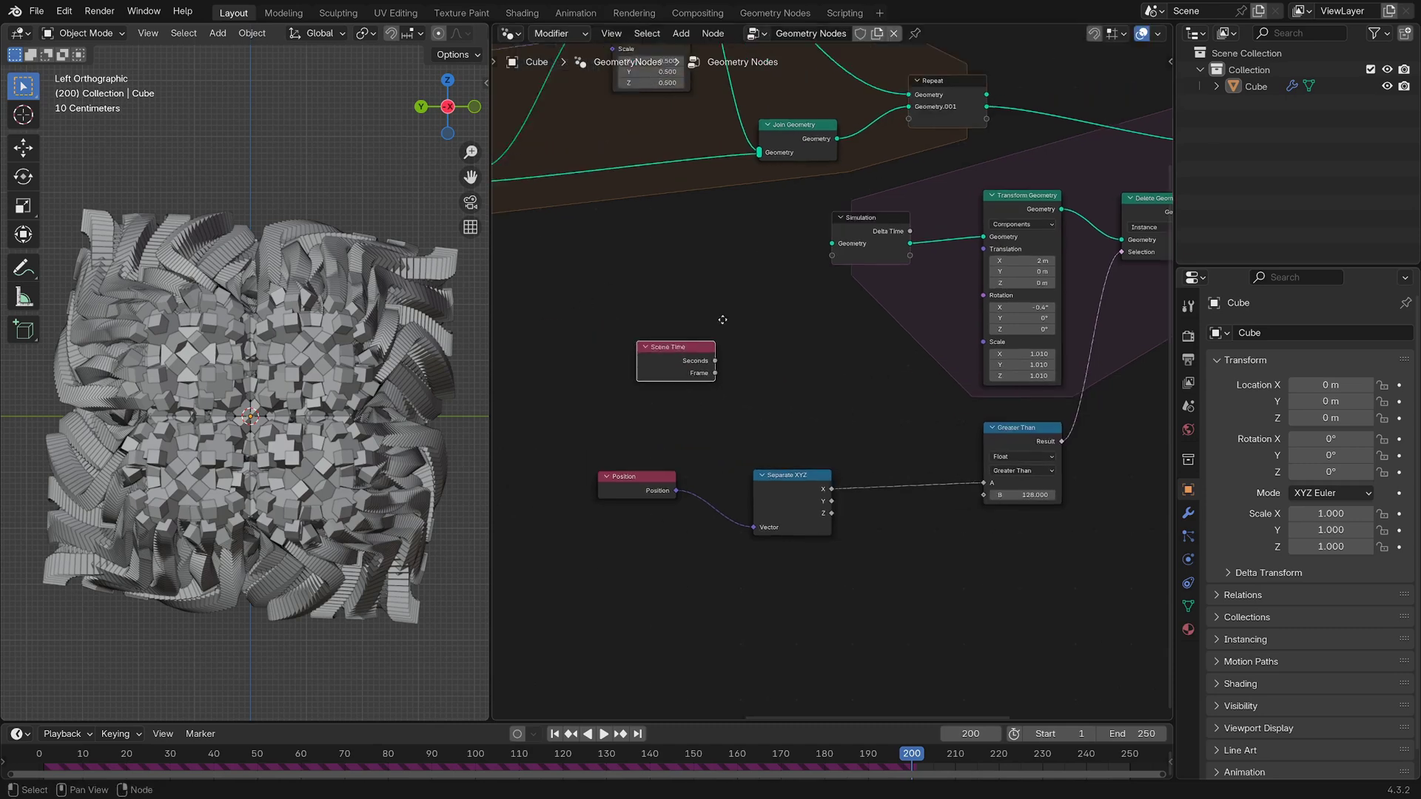
click(530, 358)
drag(590, 353, 709, 347)
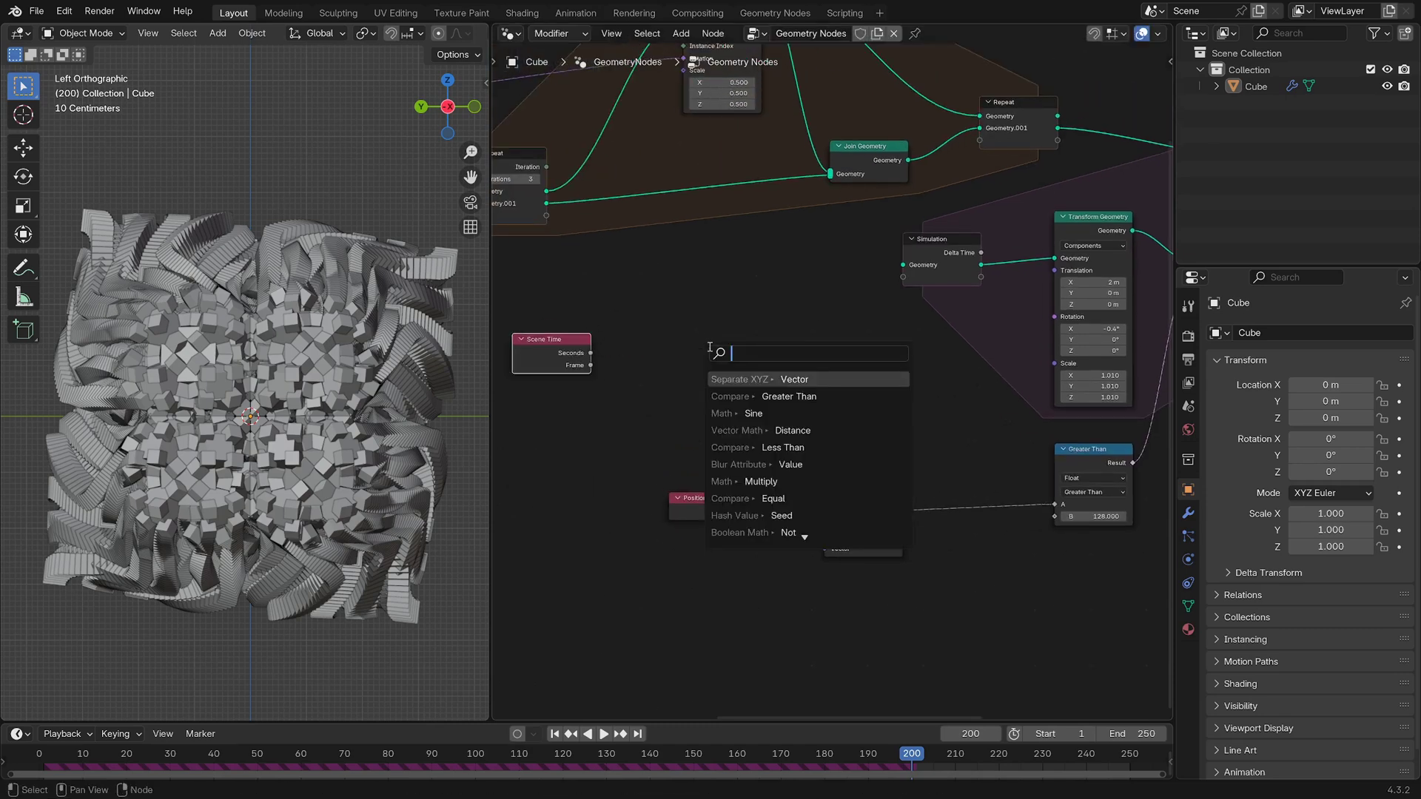
text(math sine)
key(Return)
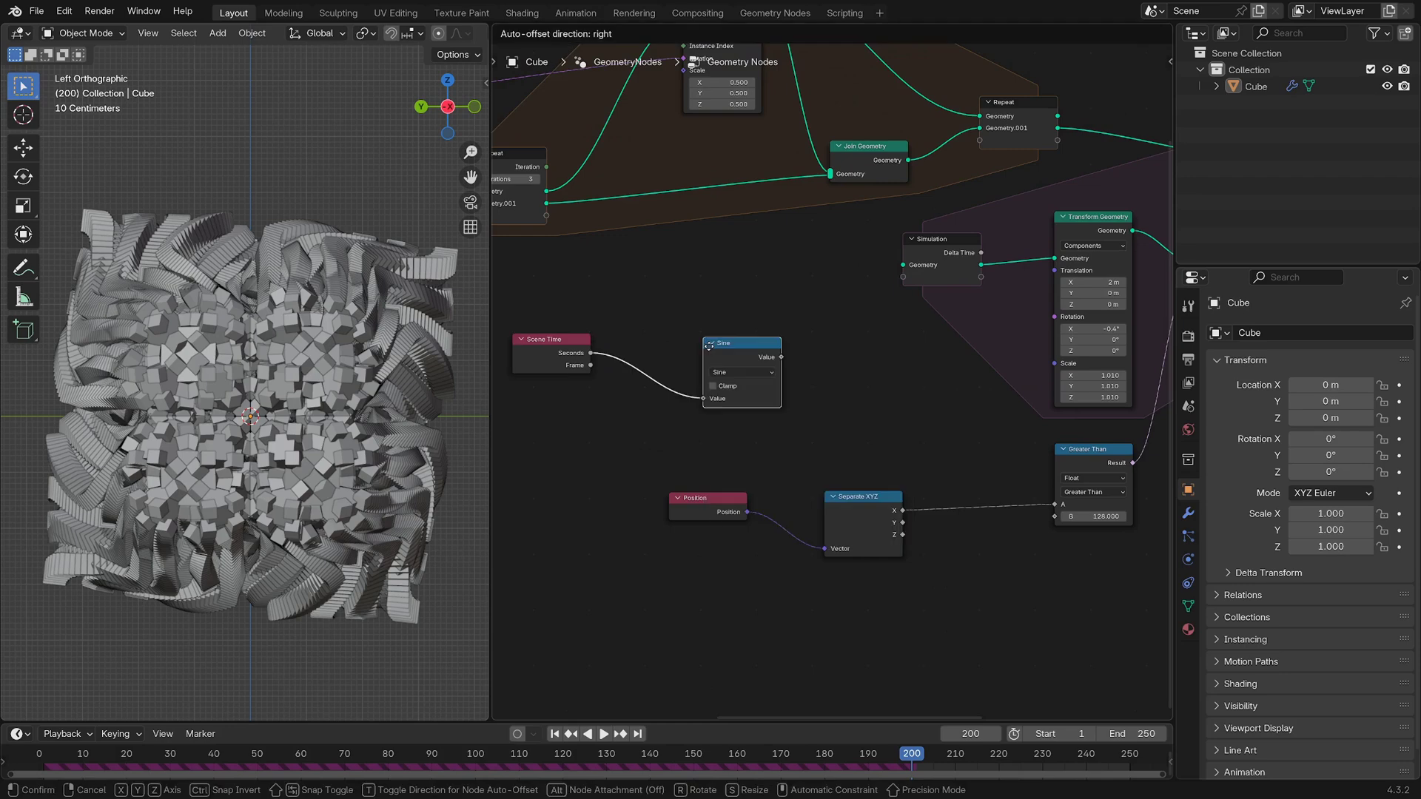
click(644, 335)
Feed the Sine value into the X input of a new Combine XYZ node
scroll(767, 411, up, 1)
scroll(767, 411, down, 1)
drag(709, 320, 813, 317)
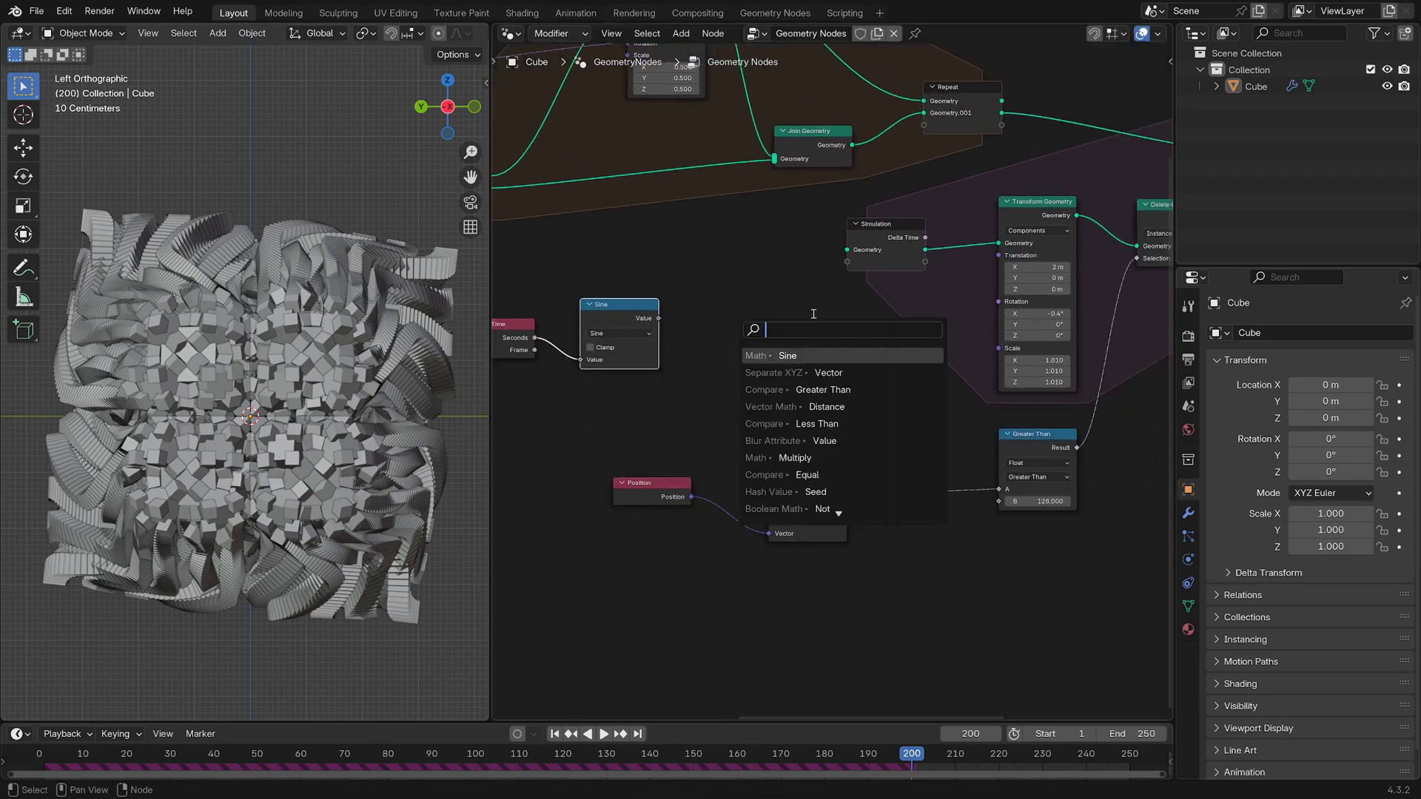
text(com)
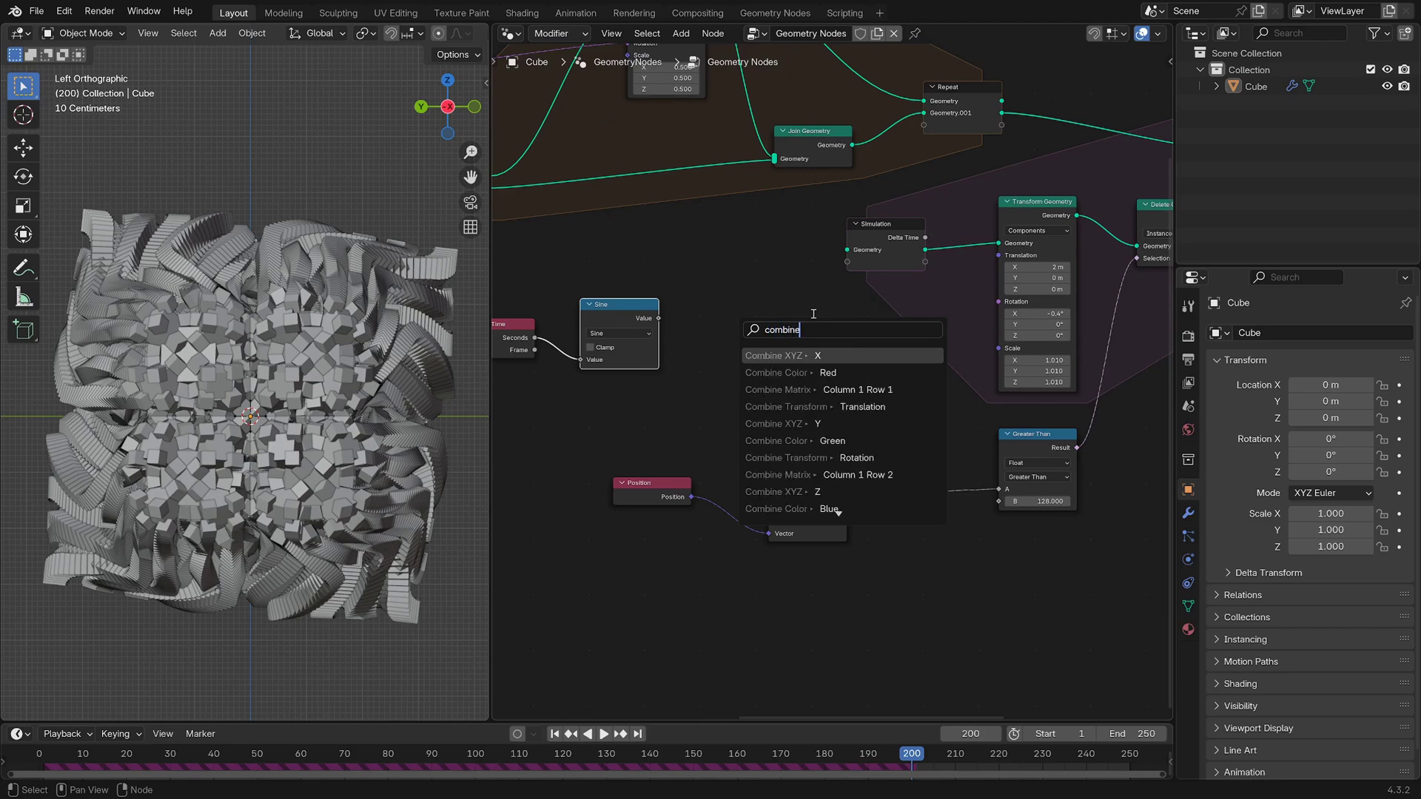
text(bine)
key(Return)
click(762, 330)
Route Combine XYZ through a new Euler to Rotation node into Transform Geometry's Rotation, and test playback from the first frame
drag(772, 327, 843, 325)
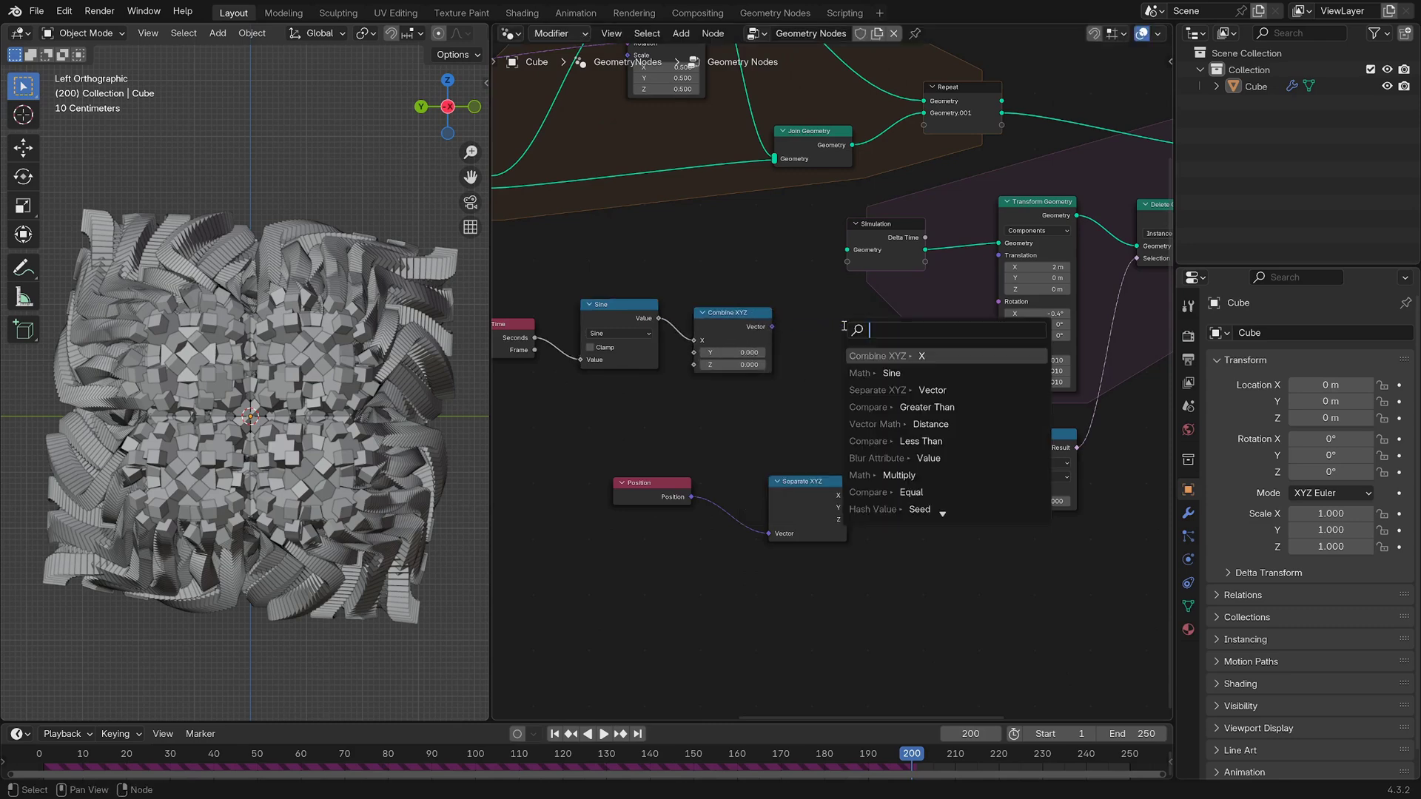
text(euler to ro)
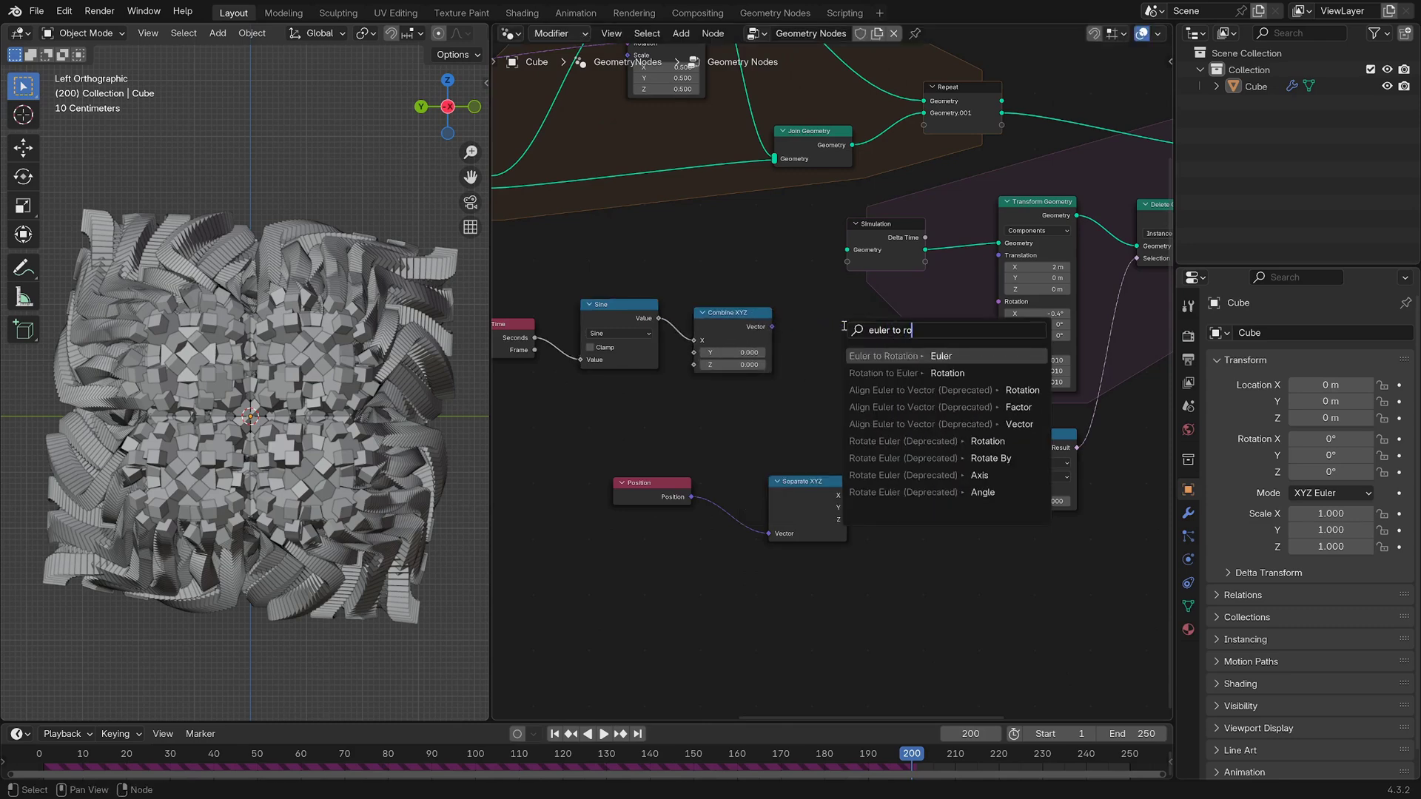
key(Return)
click(844, 325)
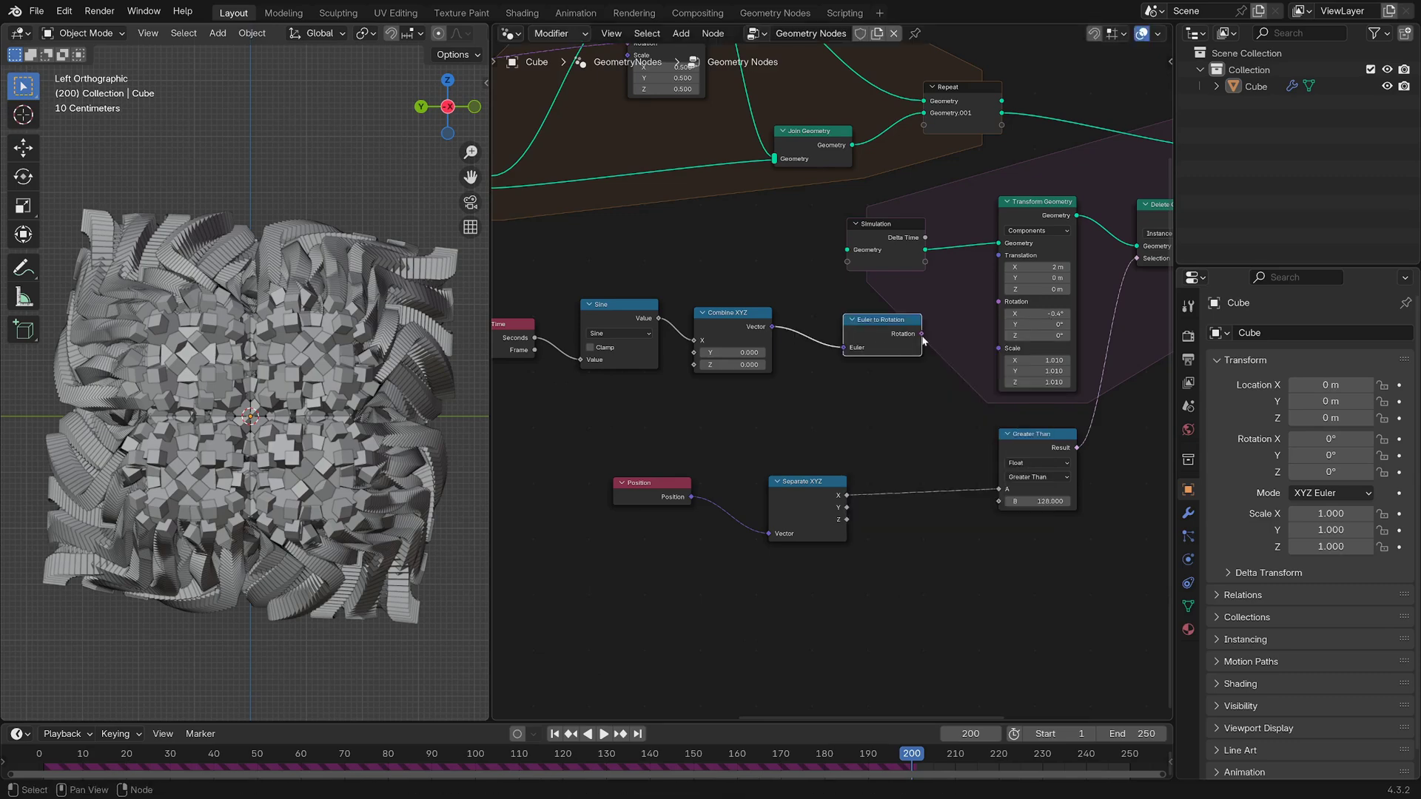
drag(987, 303, 997, 299)
key(shift+Left)
key(space)
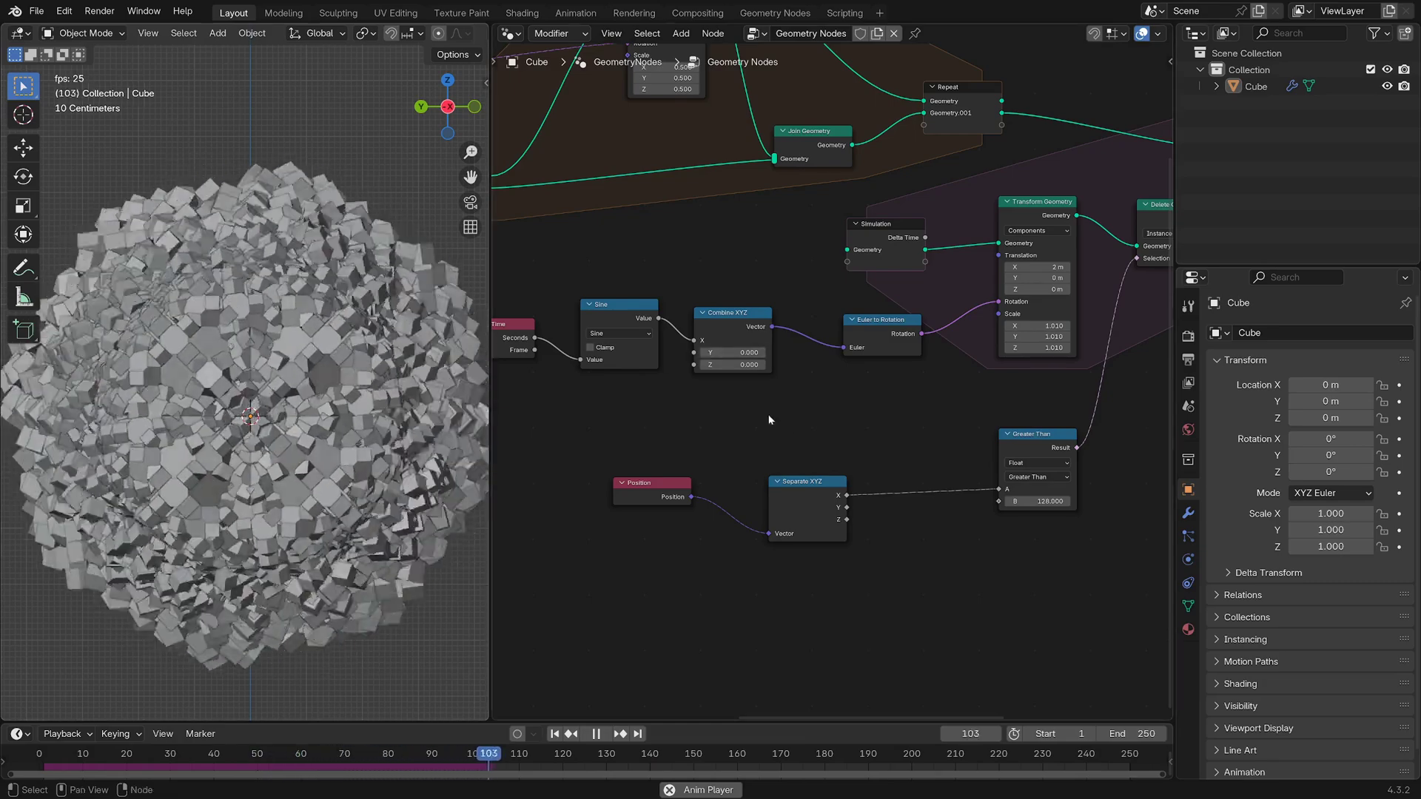
middle_drag(823, 397, 900, 385)
key(space)
Move Scene Time and Sine away from Combine XYZ and insert a math Add node between Sine and Combine XYZ
middle_drag(680, 379, 872, 357)
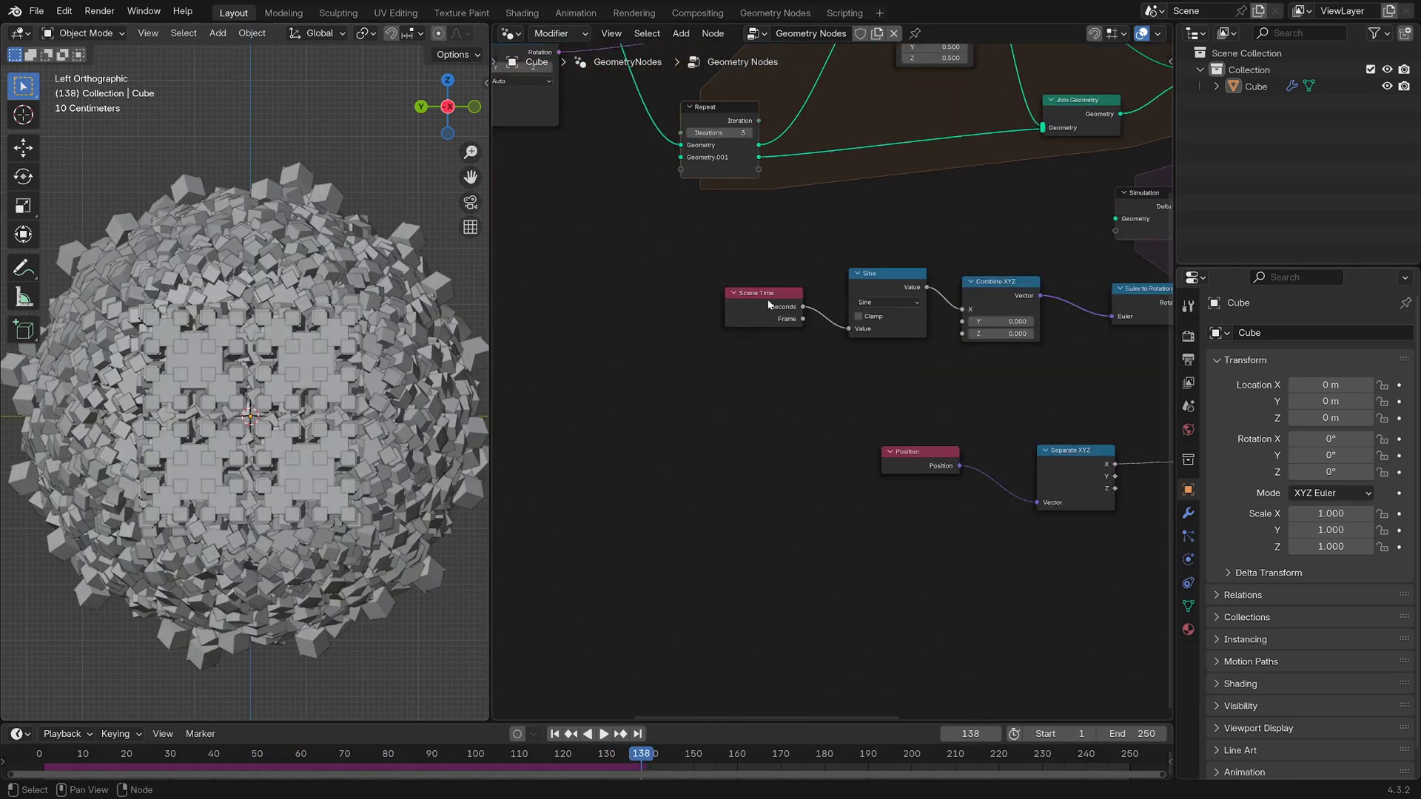
drag(768, 302, 582, 307)
drag(884, 274, 744, 274)
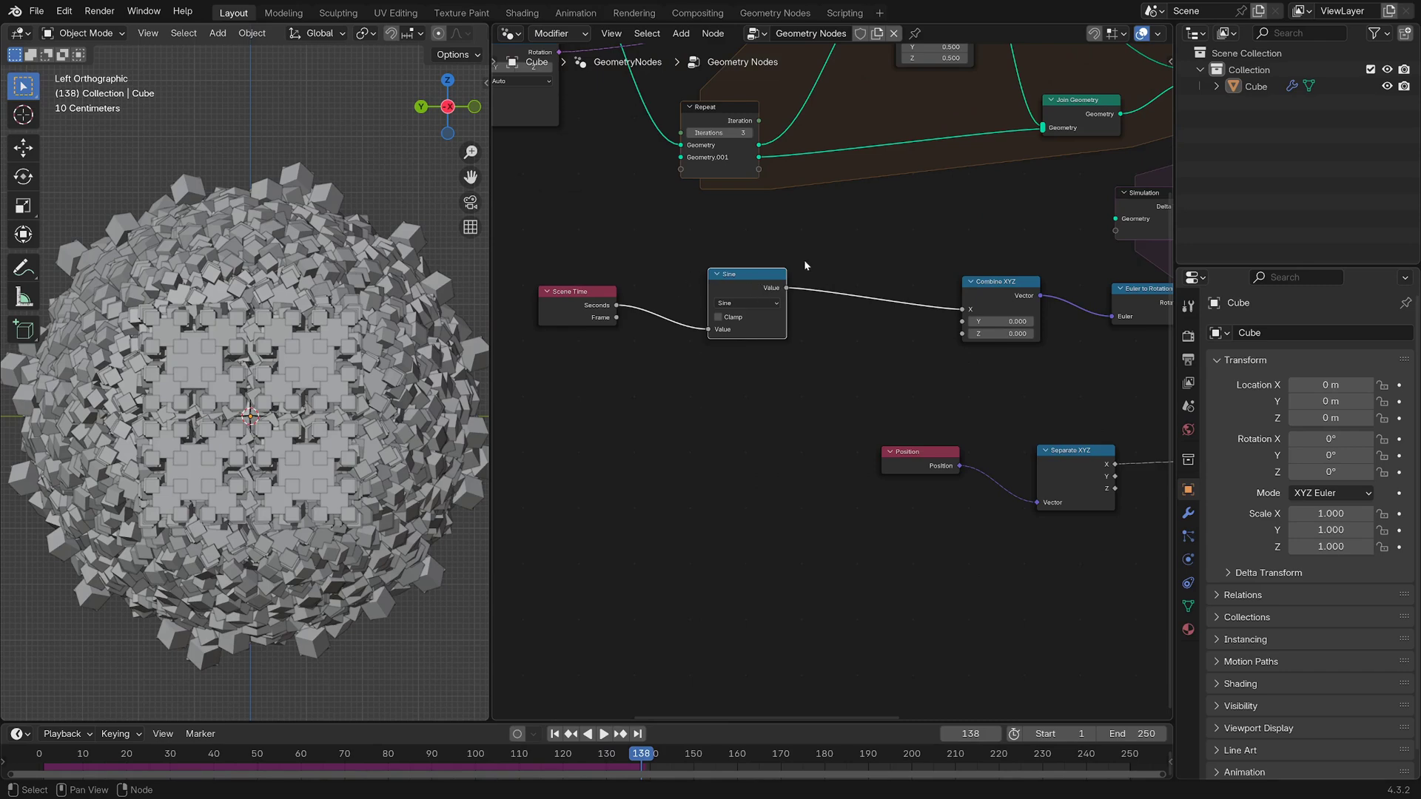
key(shift+a)
text(add)
key(Return)
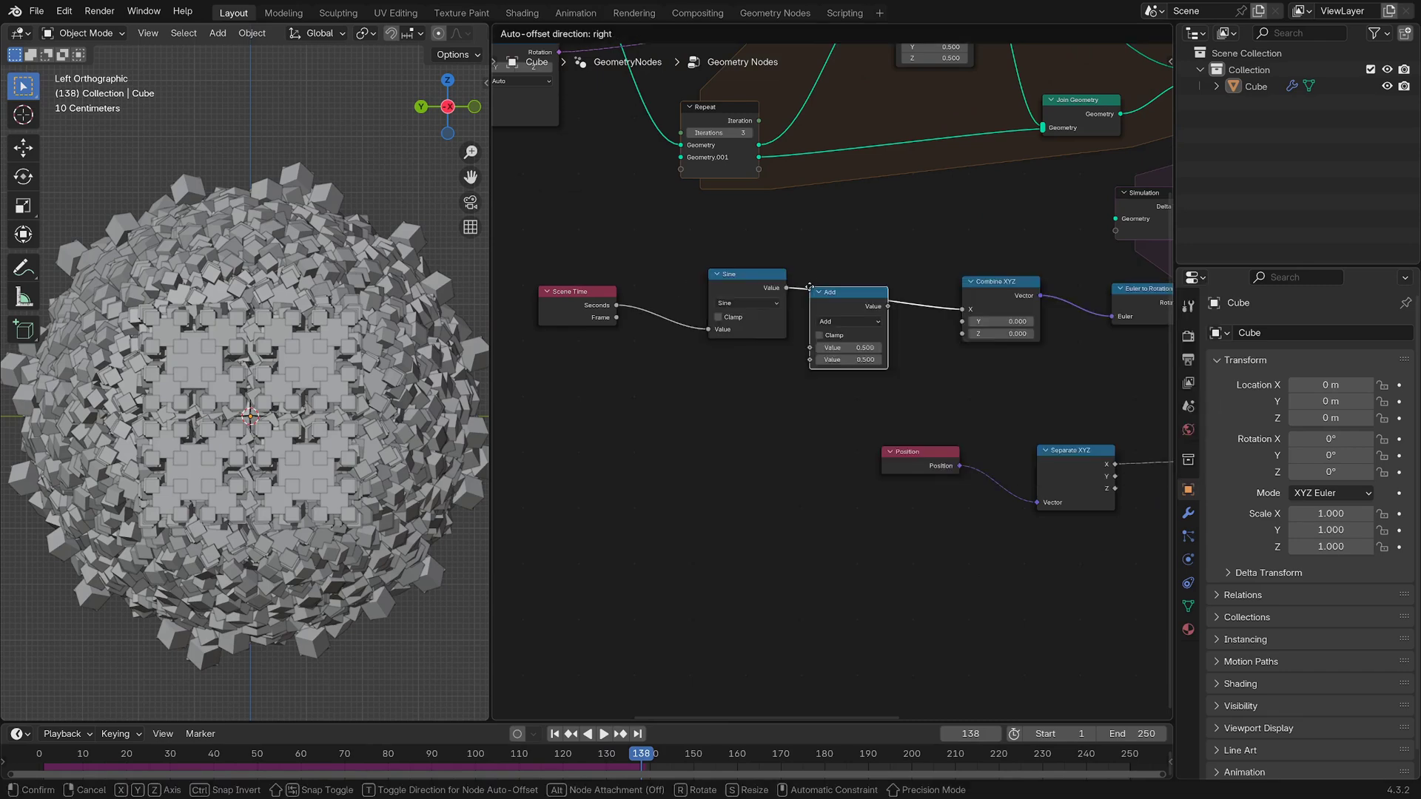
click(833, 312)
Change the inserted math node to Multiply with a value of 0.025, and replay from the first frame
click(836, 320)
click(849, 376)
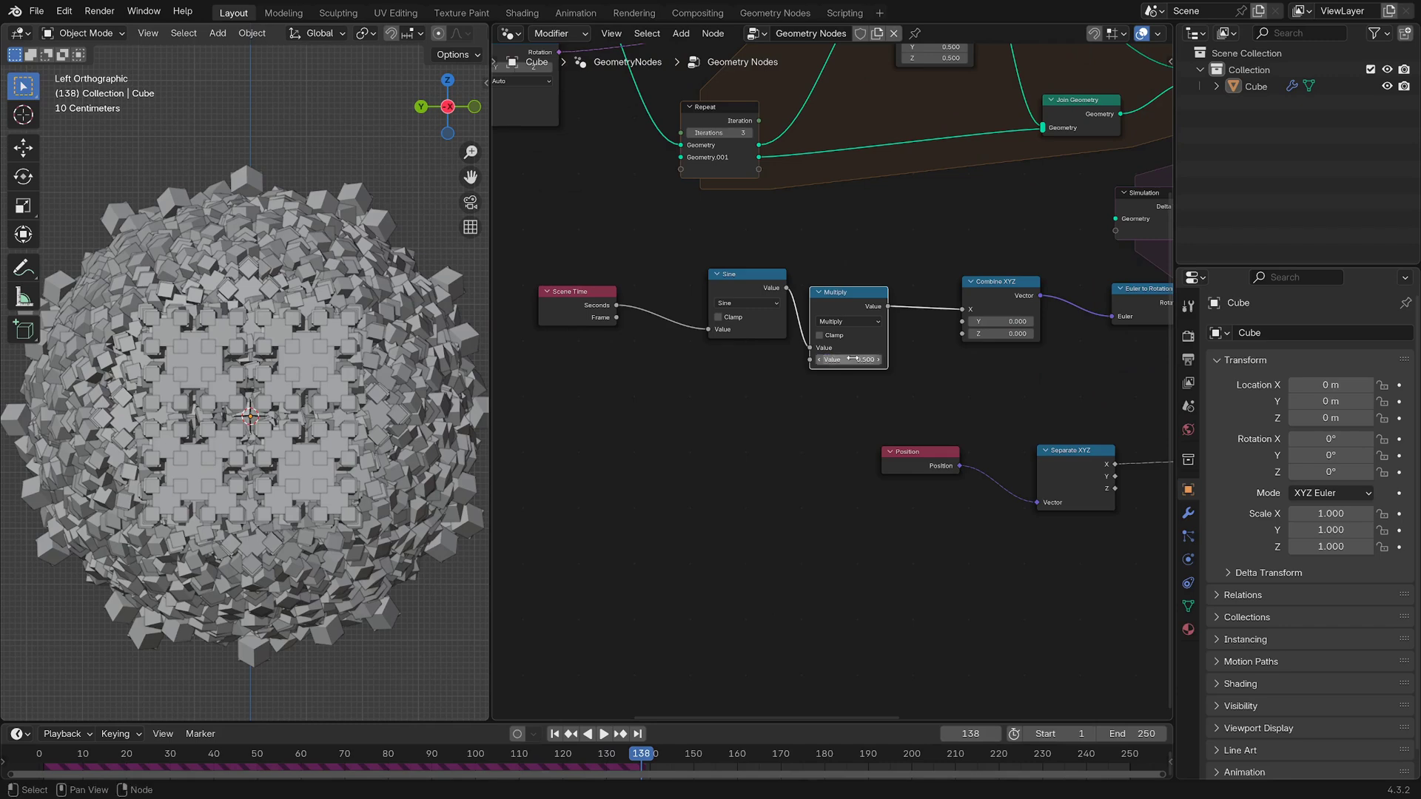
key(shift+Left)
key(space)
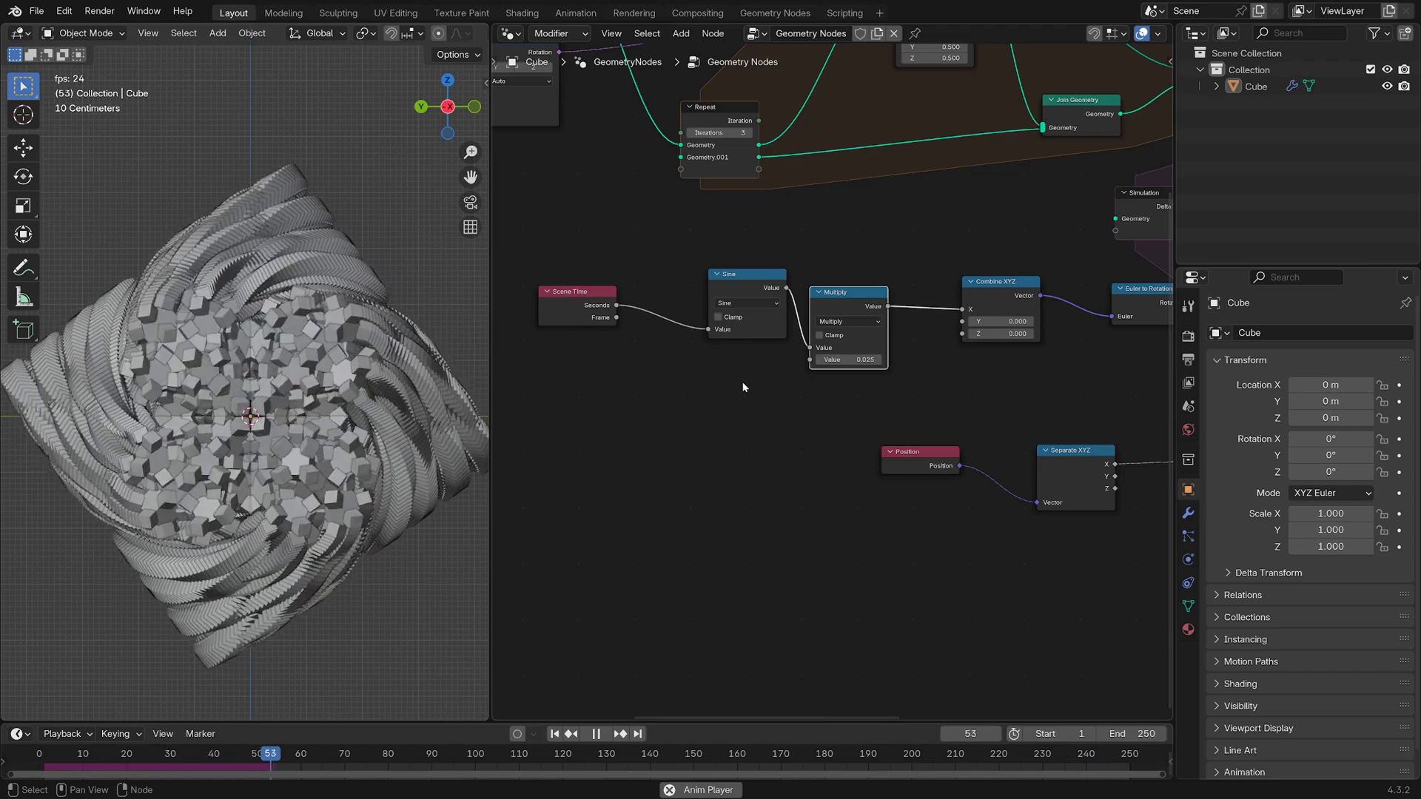
Move Scene Time farther from Sine and insert a duplicate of the Multiply node between them
middle_drag(744, 387, 859, 345)
drag(702, 289, 575, 298)
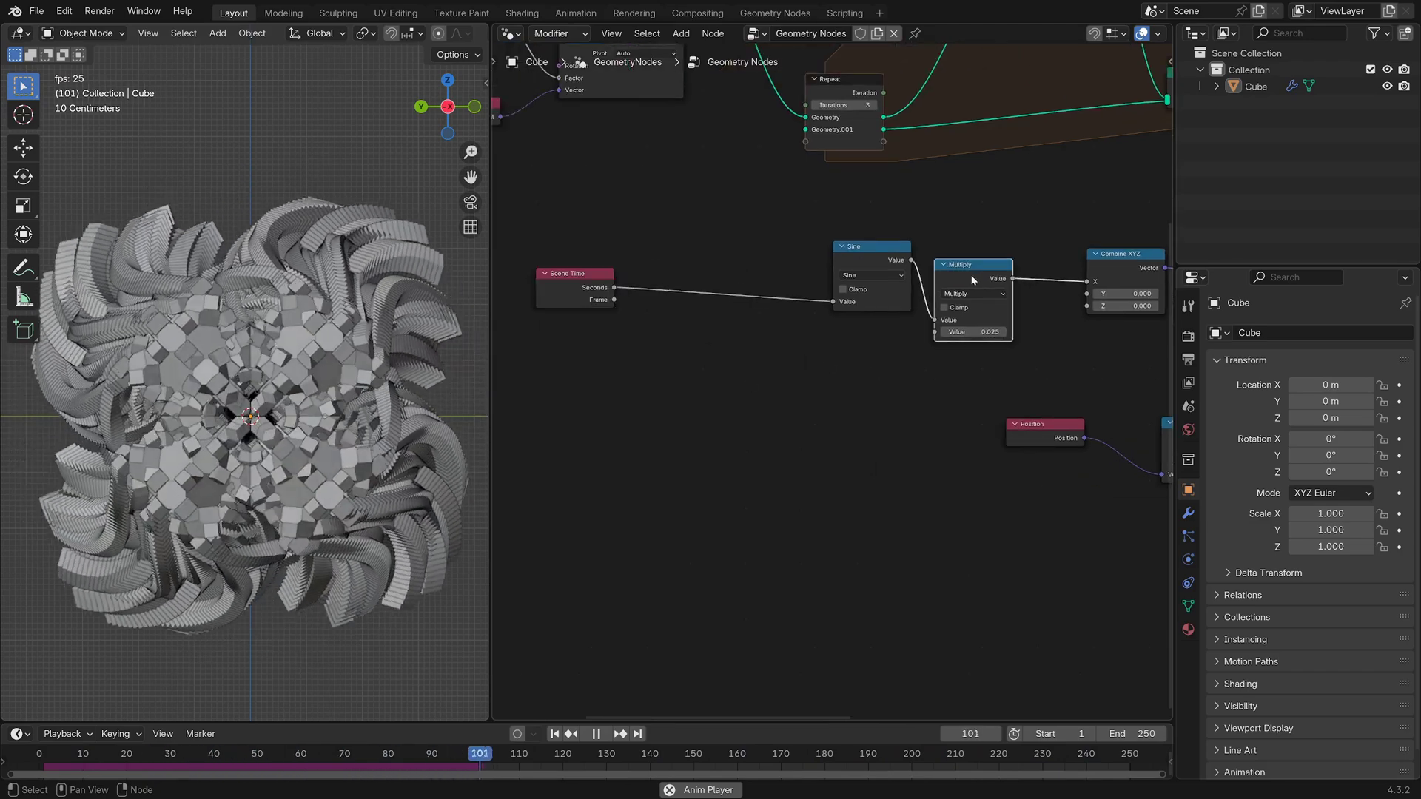
key(shift+d)
click(721, 274)
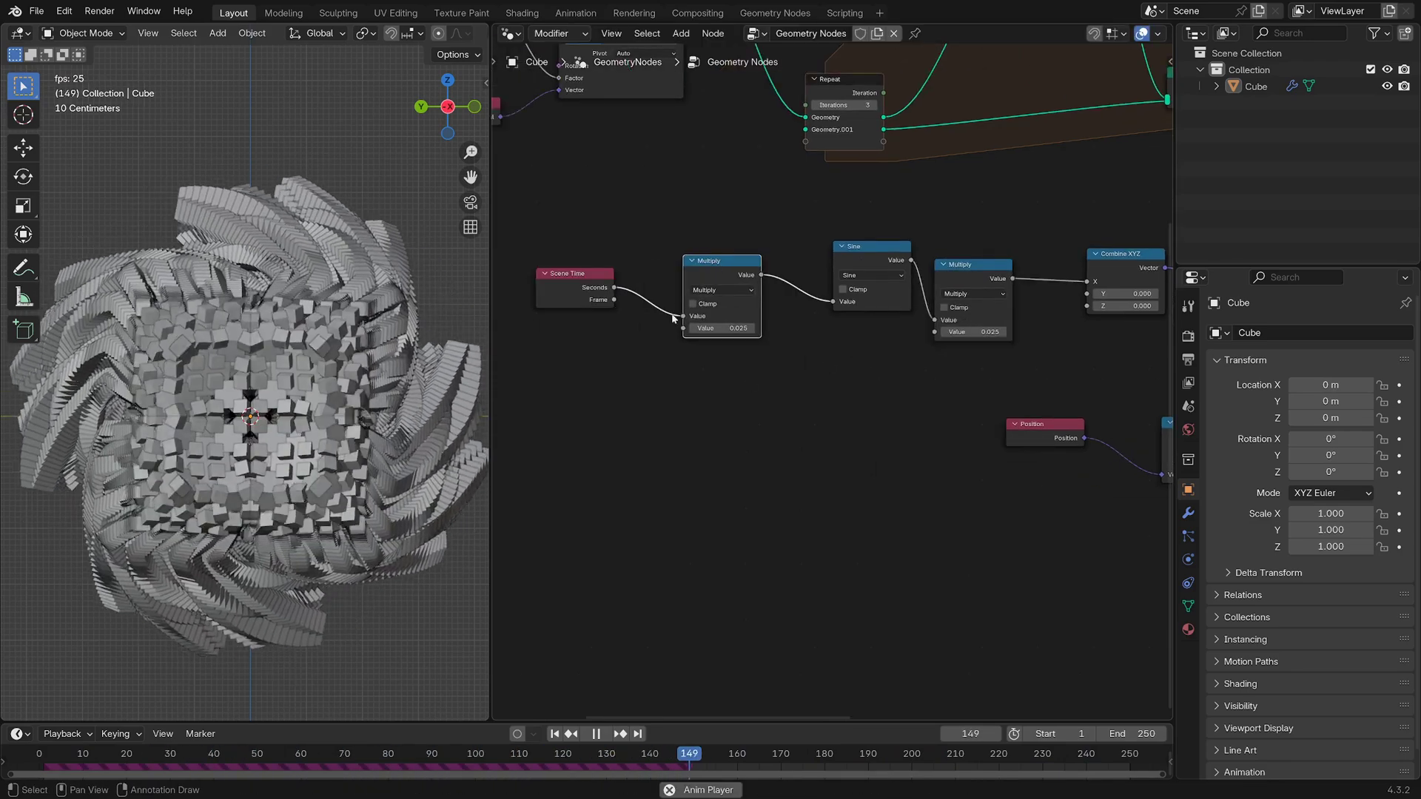
Set the factor of the Multiply node between Scene Time and Sine to 0.25 and replay the animation
click(723, 329)
key(BackSpace)
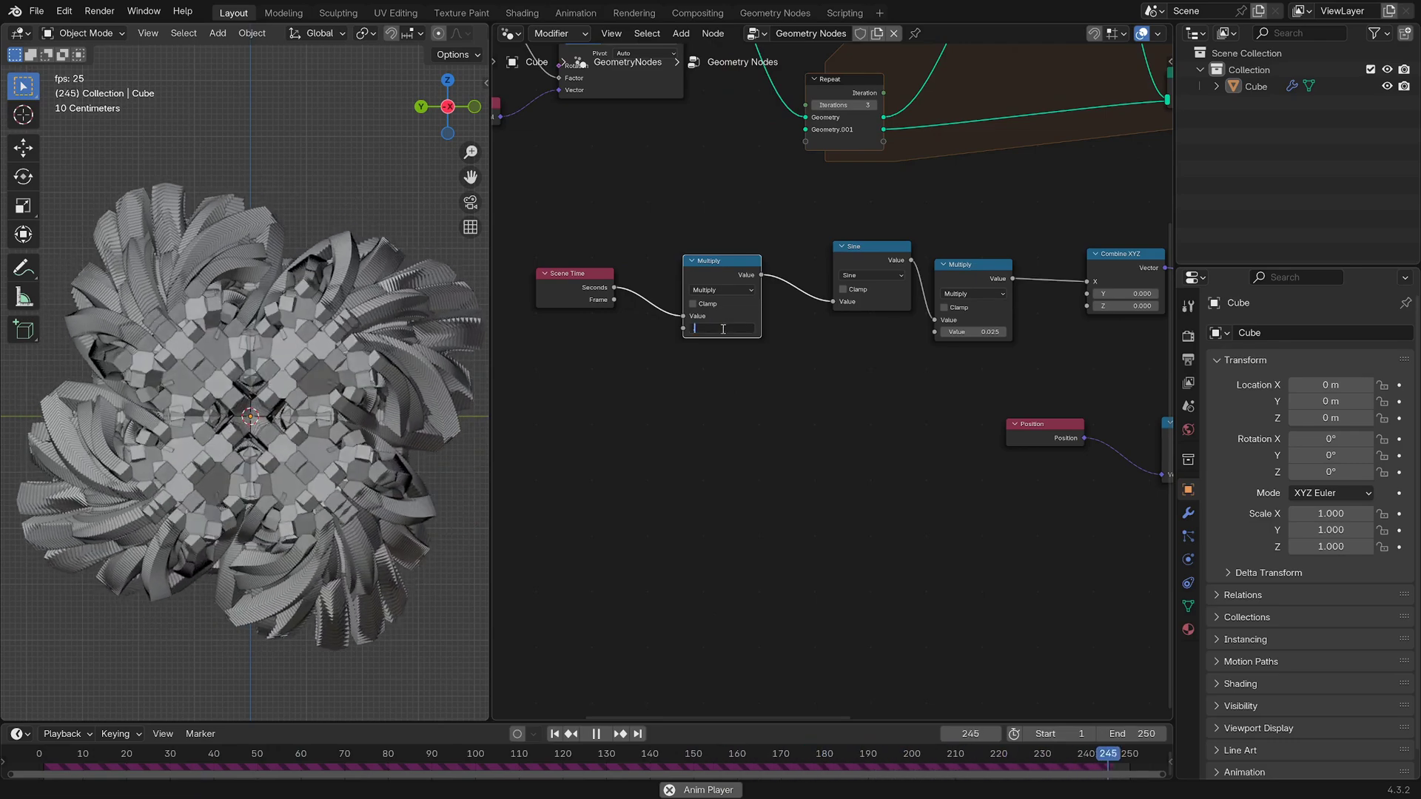
text(0.25)
key(Return)
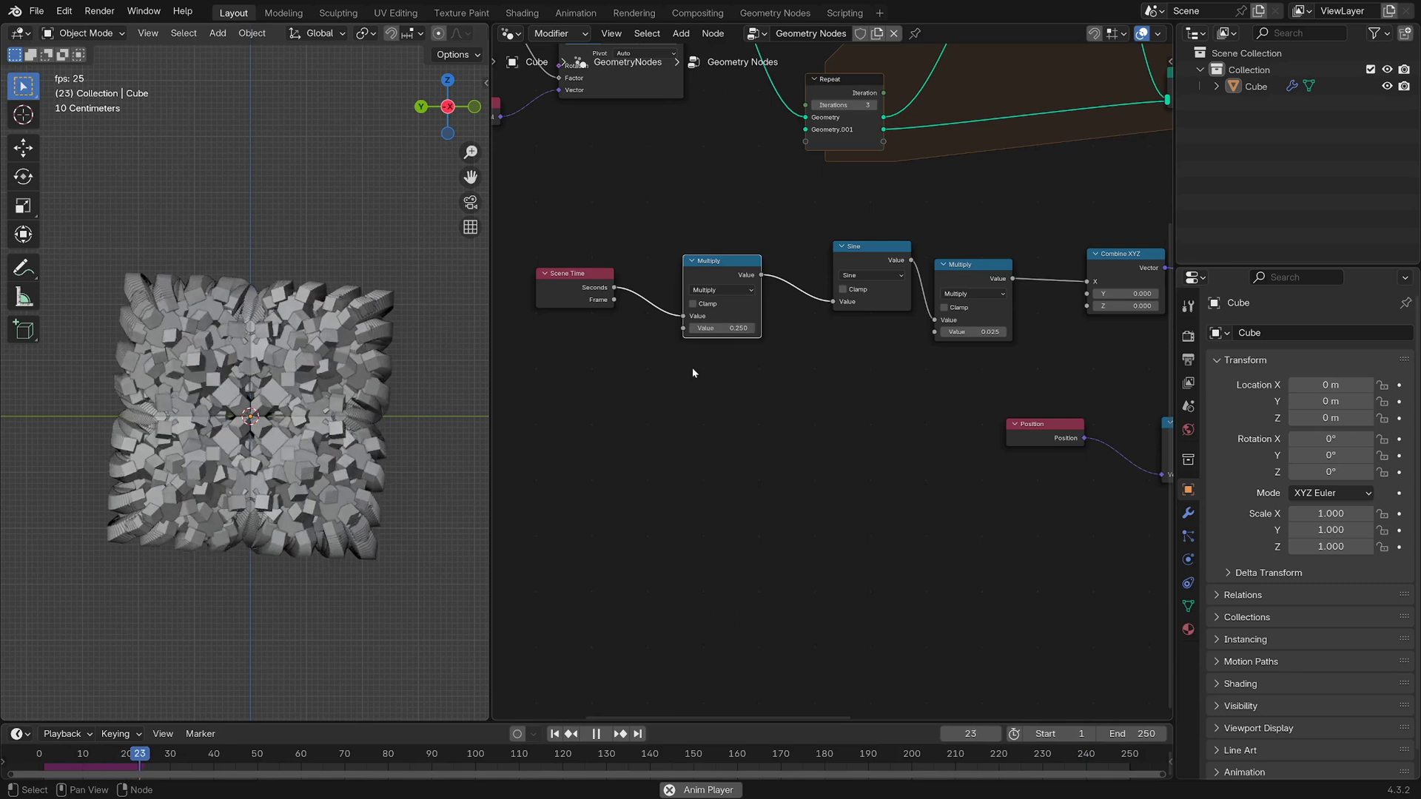
scroll(694, 374, down, 2)
scroll(753, 425, down, 1)
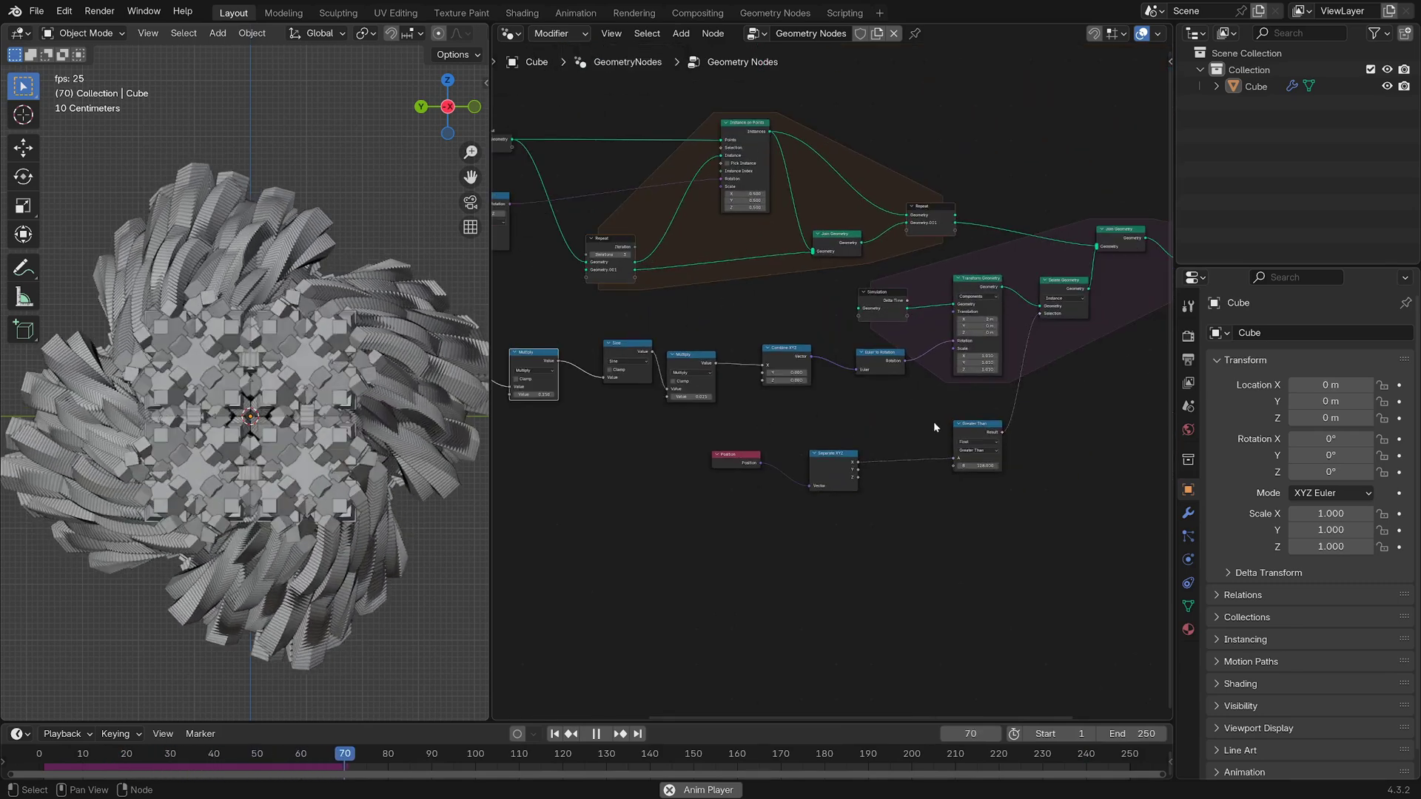
key(space)
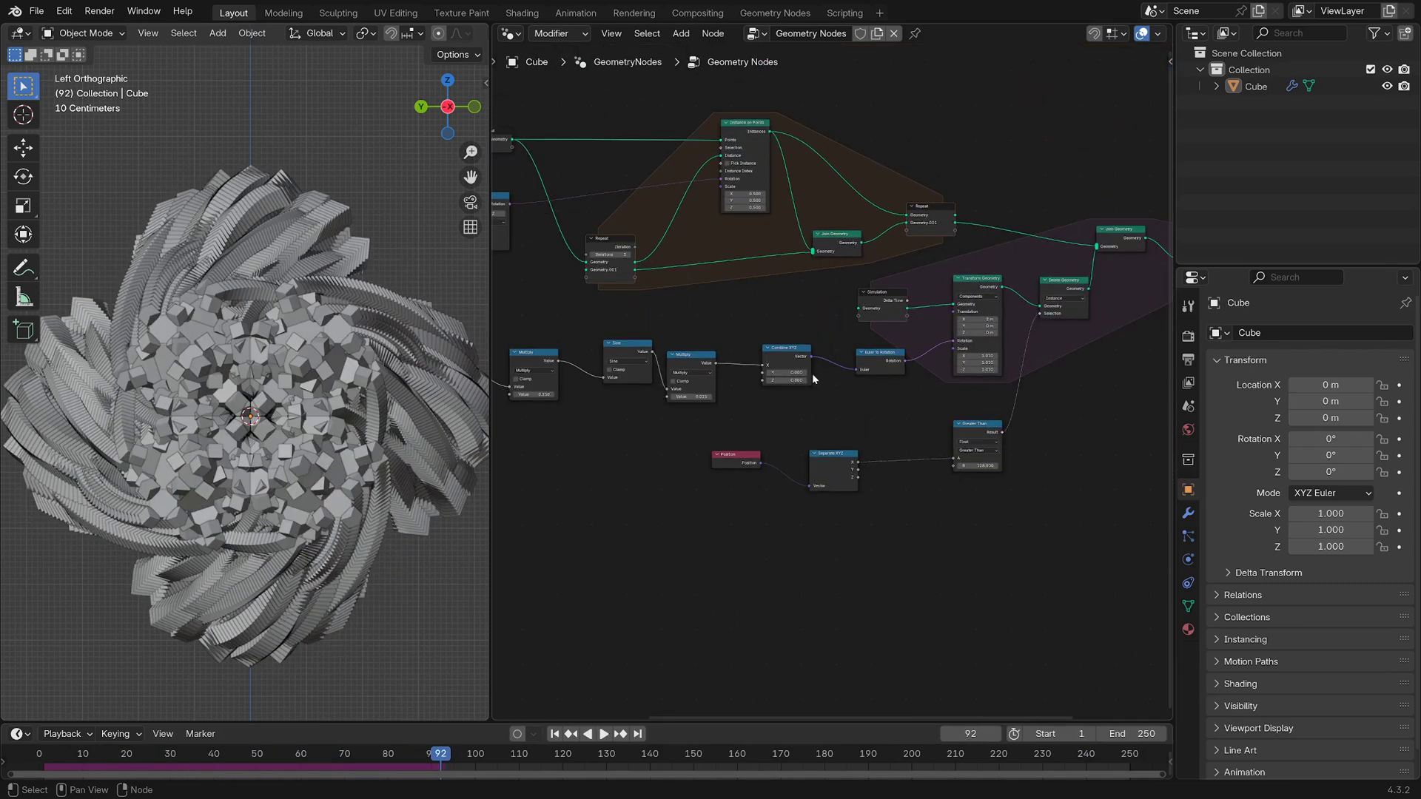
scroll(811, 375, down, 10)
middle_drag(833, 415, 869, 450)
scroll(869, 450, up, 2)
key(space)
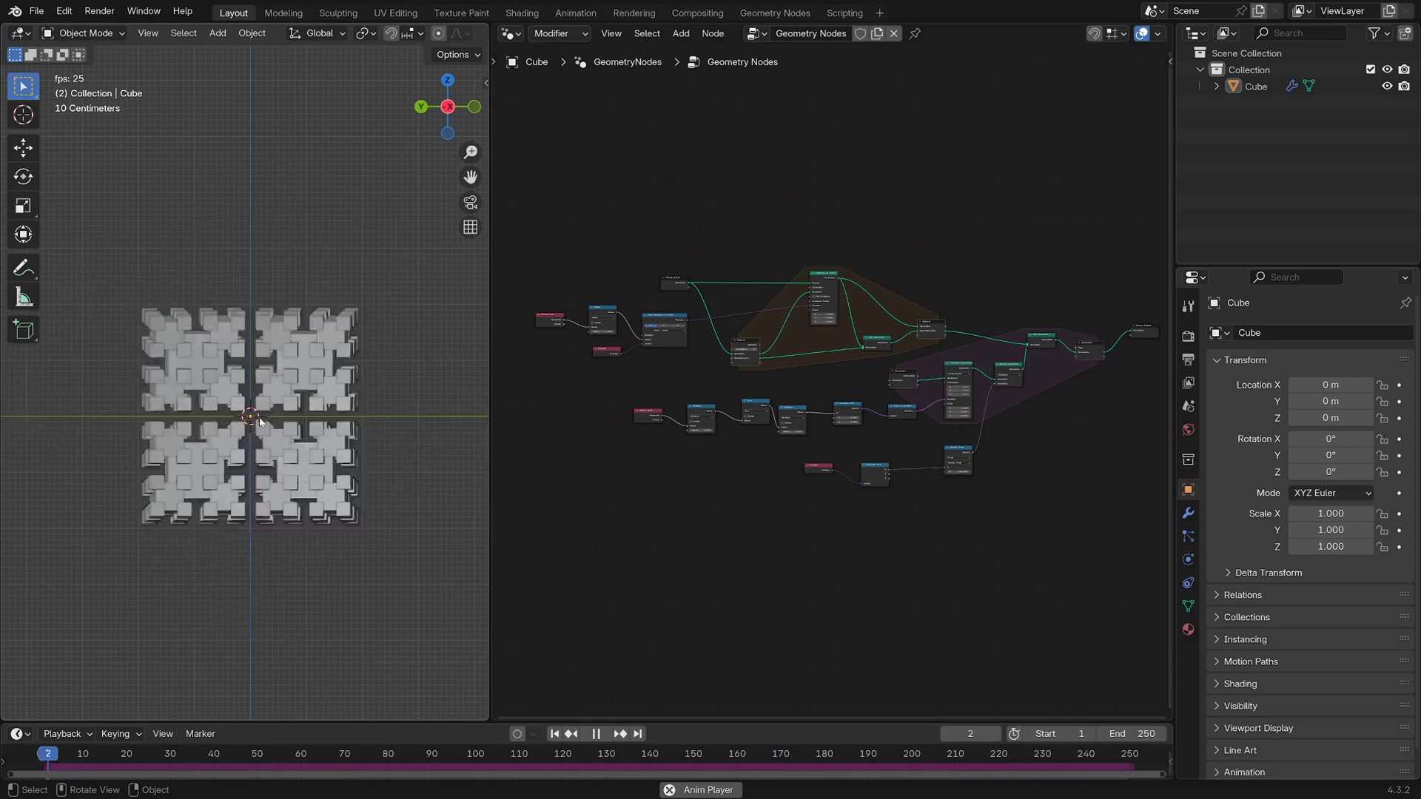
key(space)
Feed Repeat's Geometry input from a new Ico Sphere instead of Group Input, and play the animation from the first frame
middle_drag(596, 410, 770, 422)
scroll(769, 421, up, 1)
scroll(770, 422, up, 5)
middle_drag(820, 269, 730, 275)
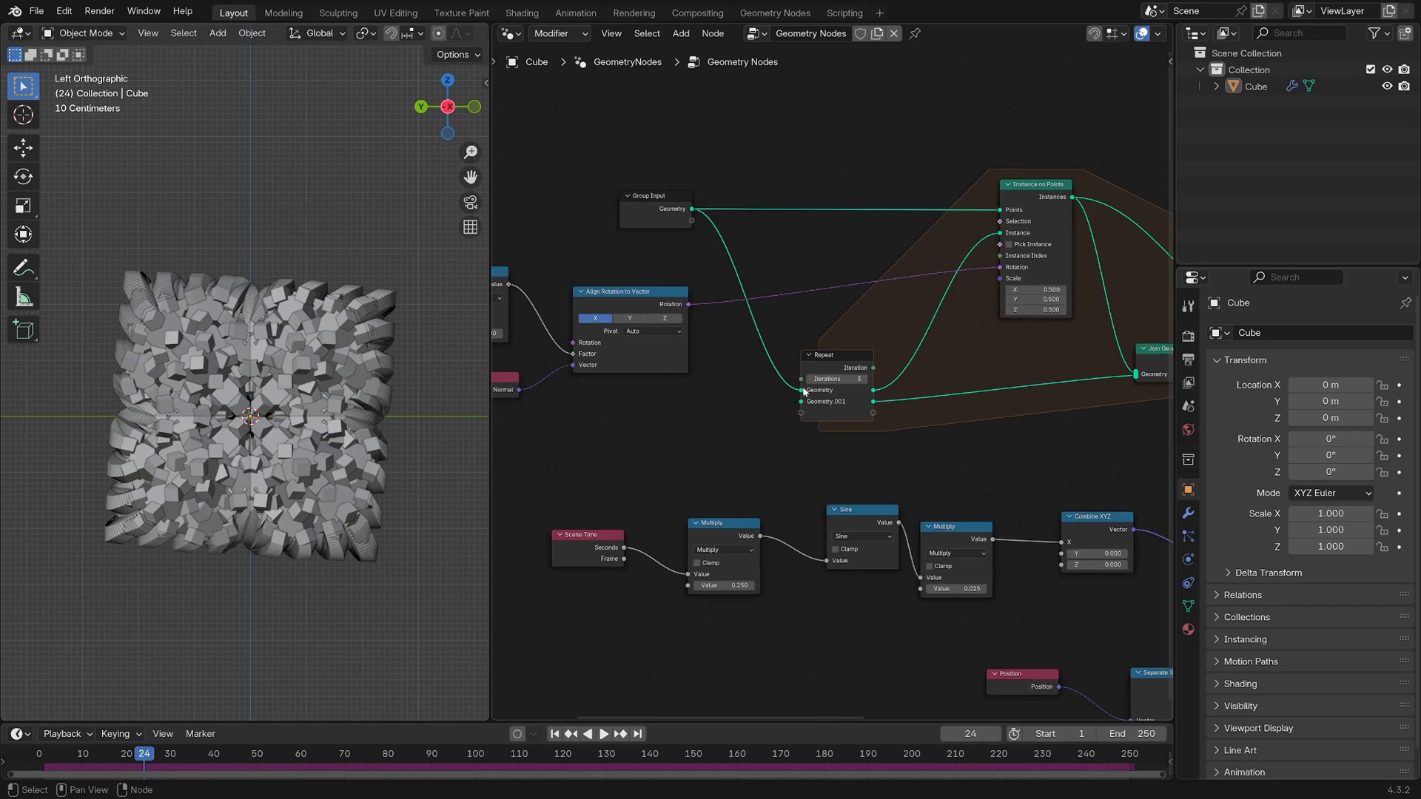
key(shift+Left)
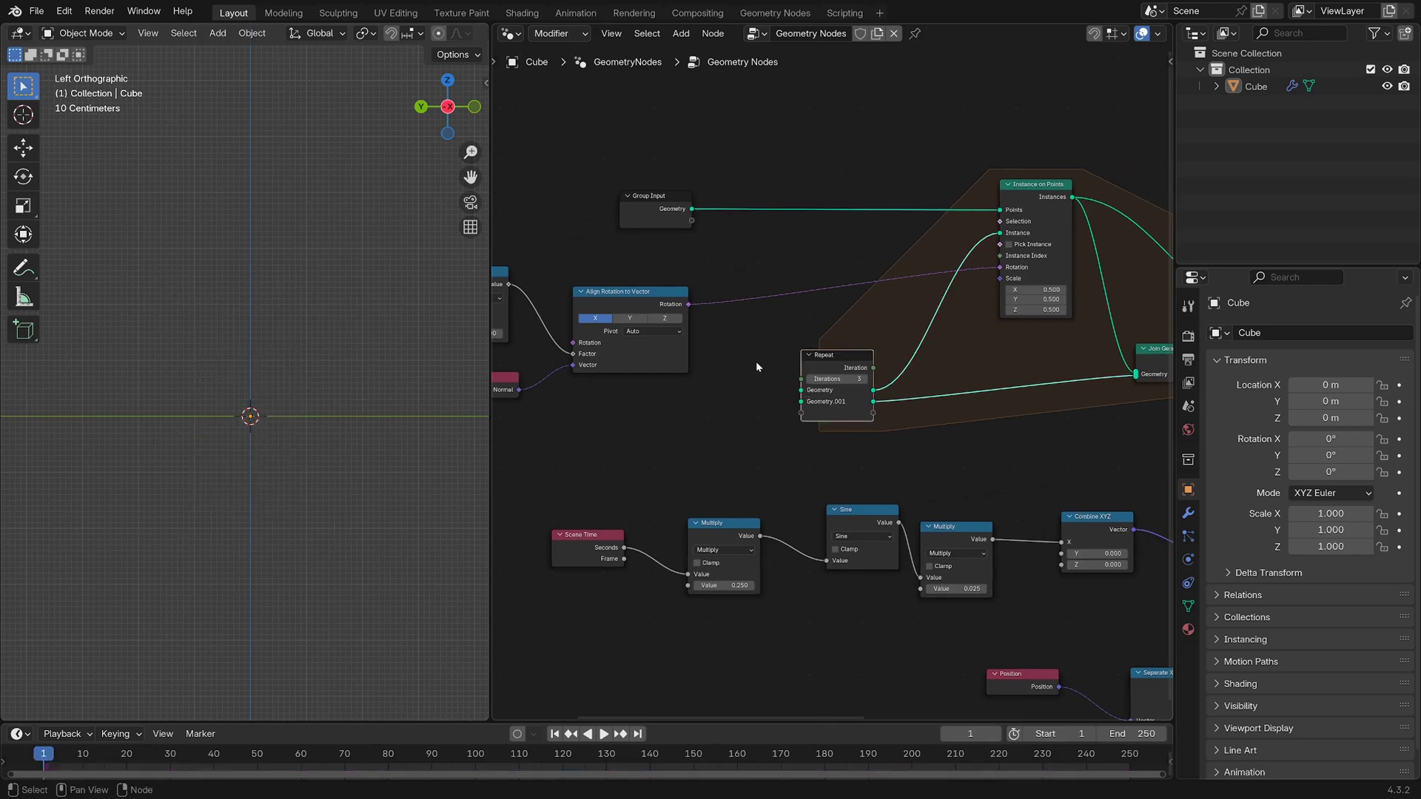
key(Escape)
key(shift+a)
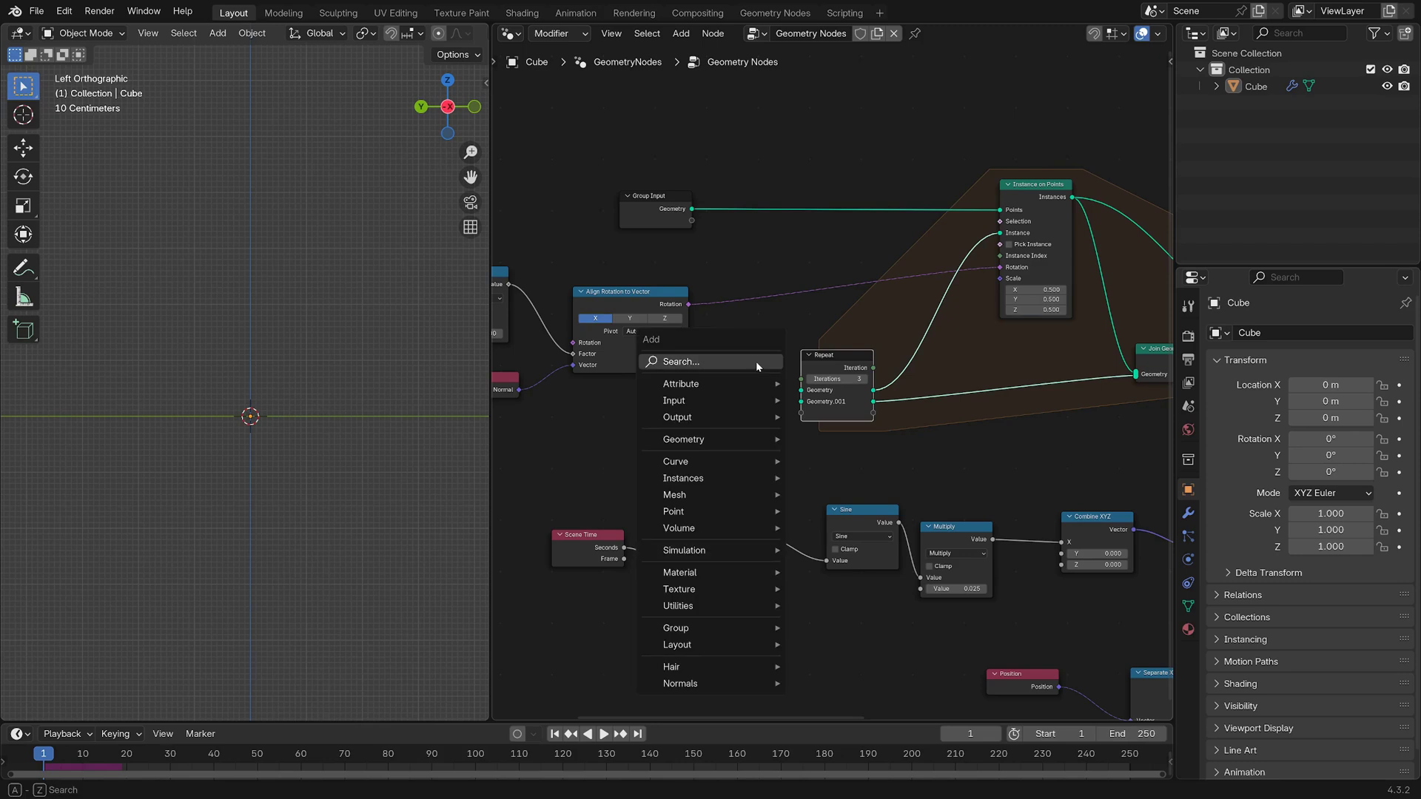
text(ico)
key(Return)
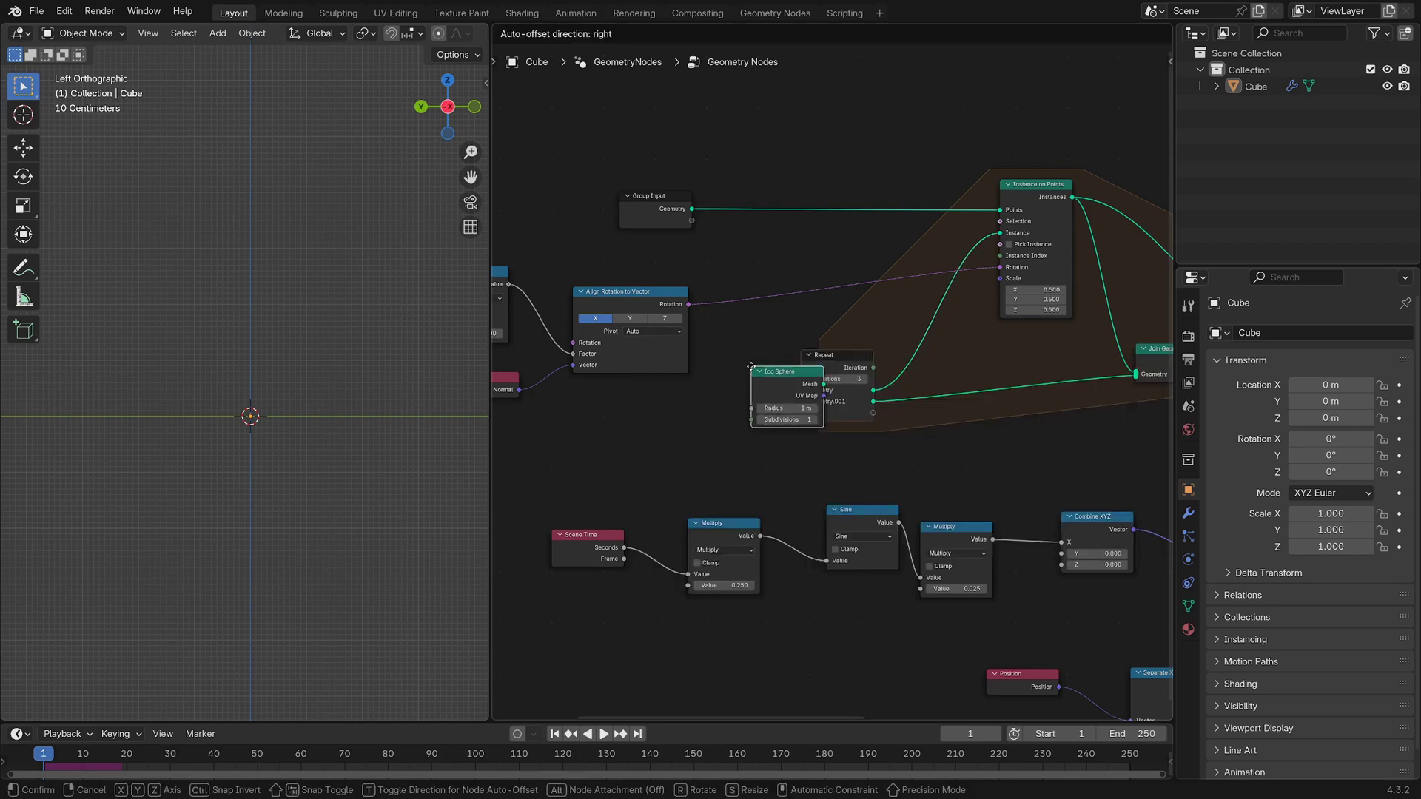
click(613, 423)
drag(809, 397, 807, 393)
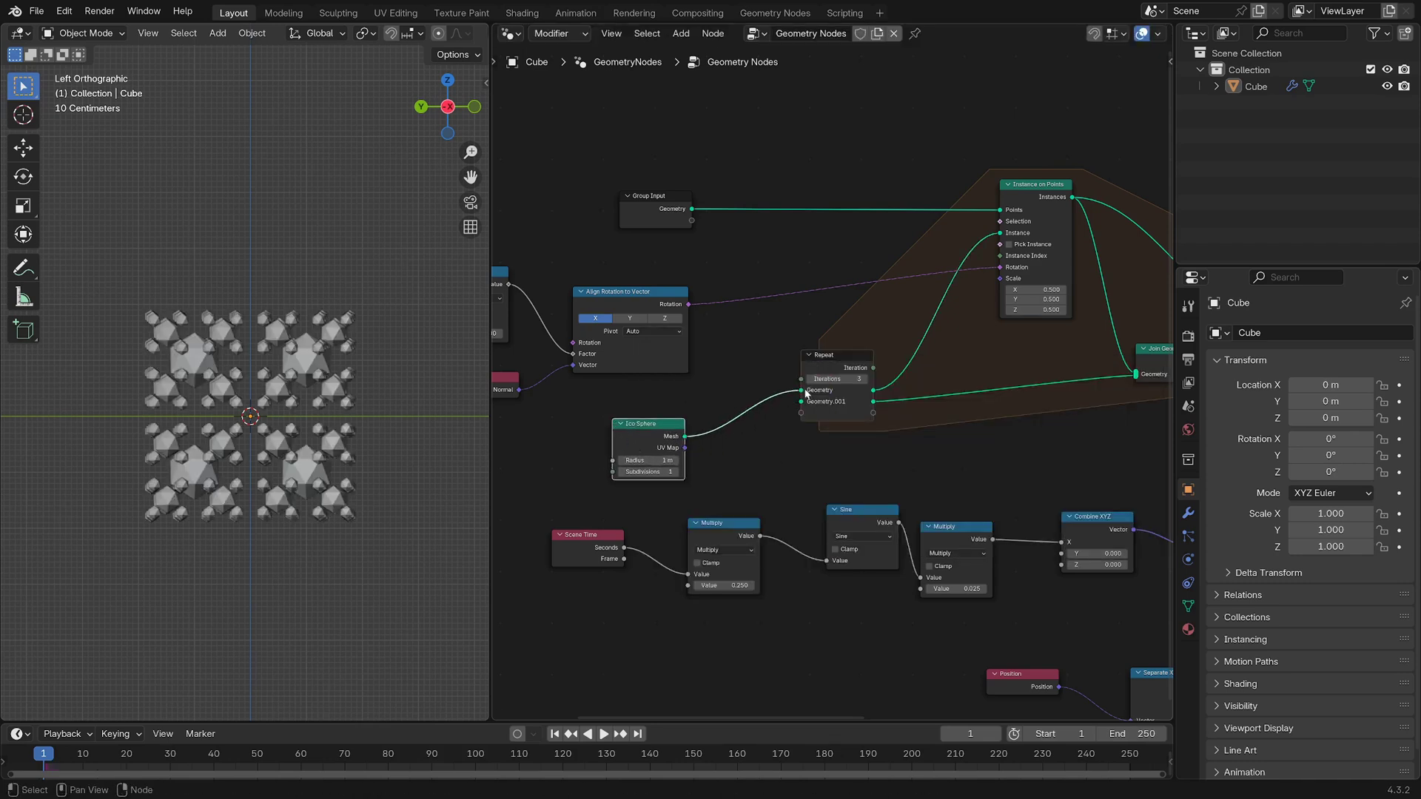
key(space)
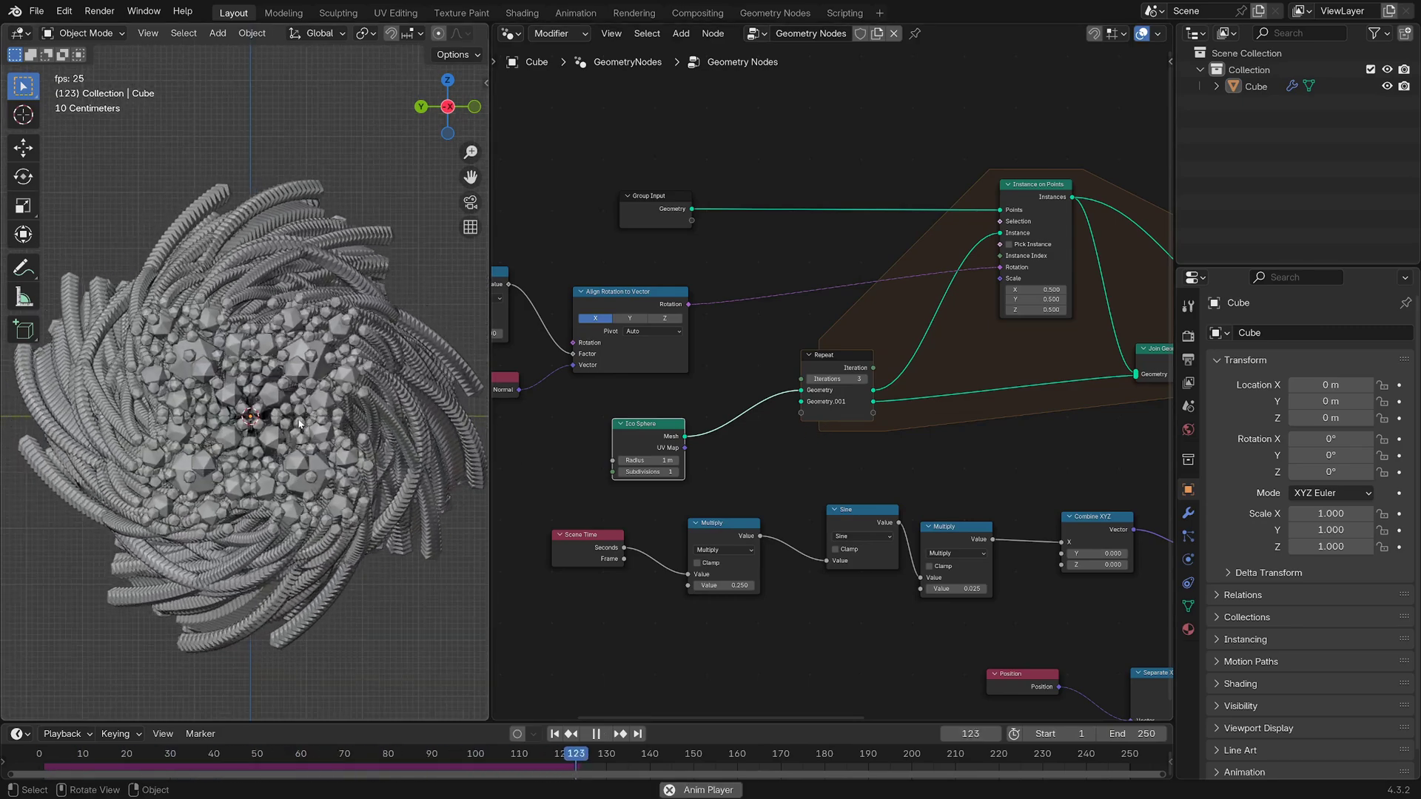
key(space)
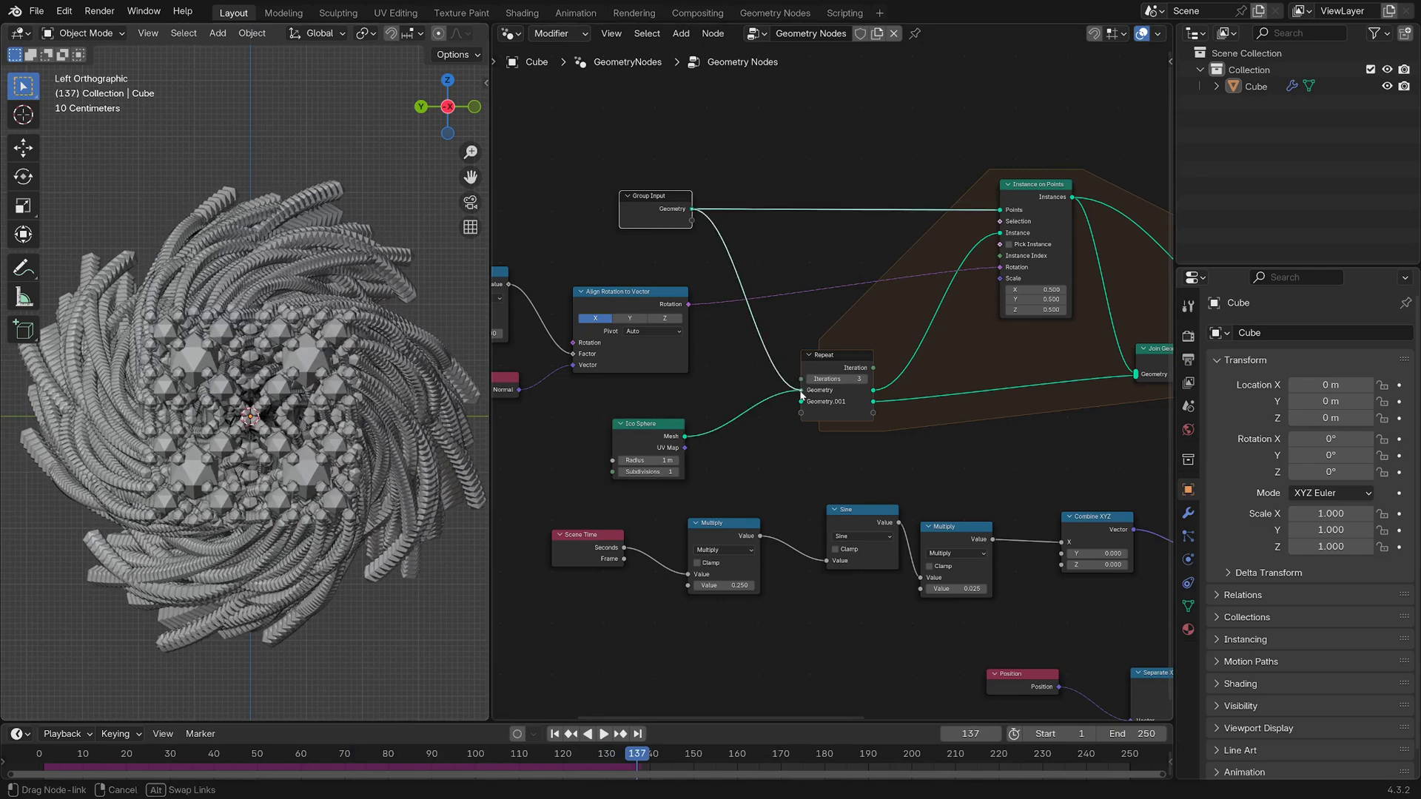
Reconnect Group Input to Repeat's Geometry input, delete the Ico Sphere node and return to the first frame
drag(802, 396, 801, 392)
key(x)
key(shift+Left)
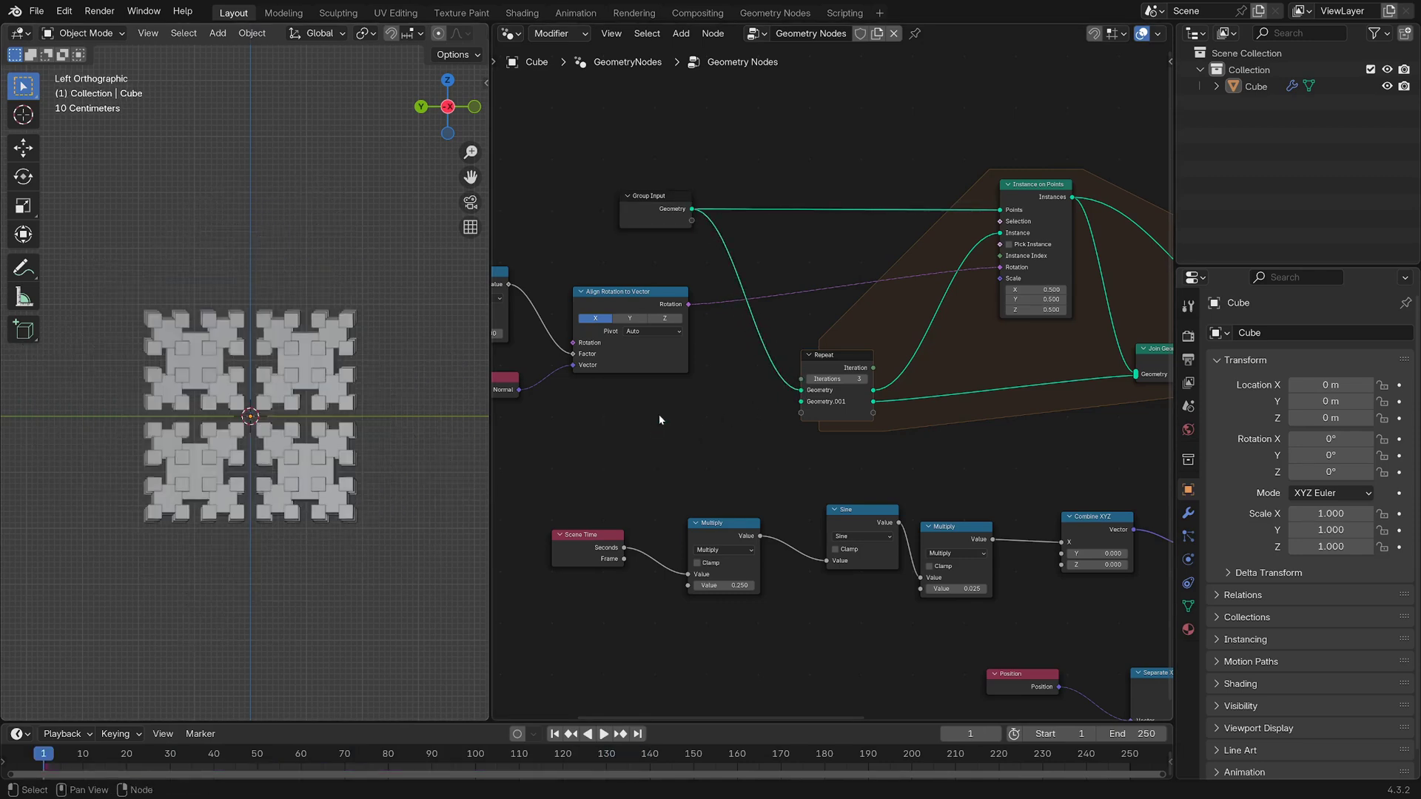
Select the cube fractal and frame it in an angled orthographic view to examine its shape
middle_drag(656, 407, 835, 416)
scroll(305, 381, up, 3)
scroll(306, 382, up, 5)
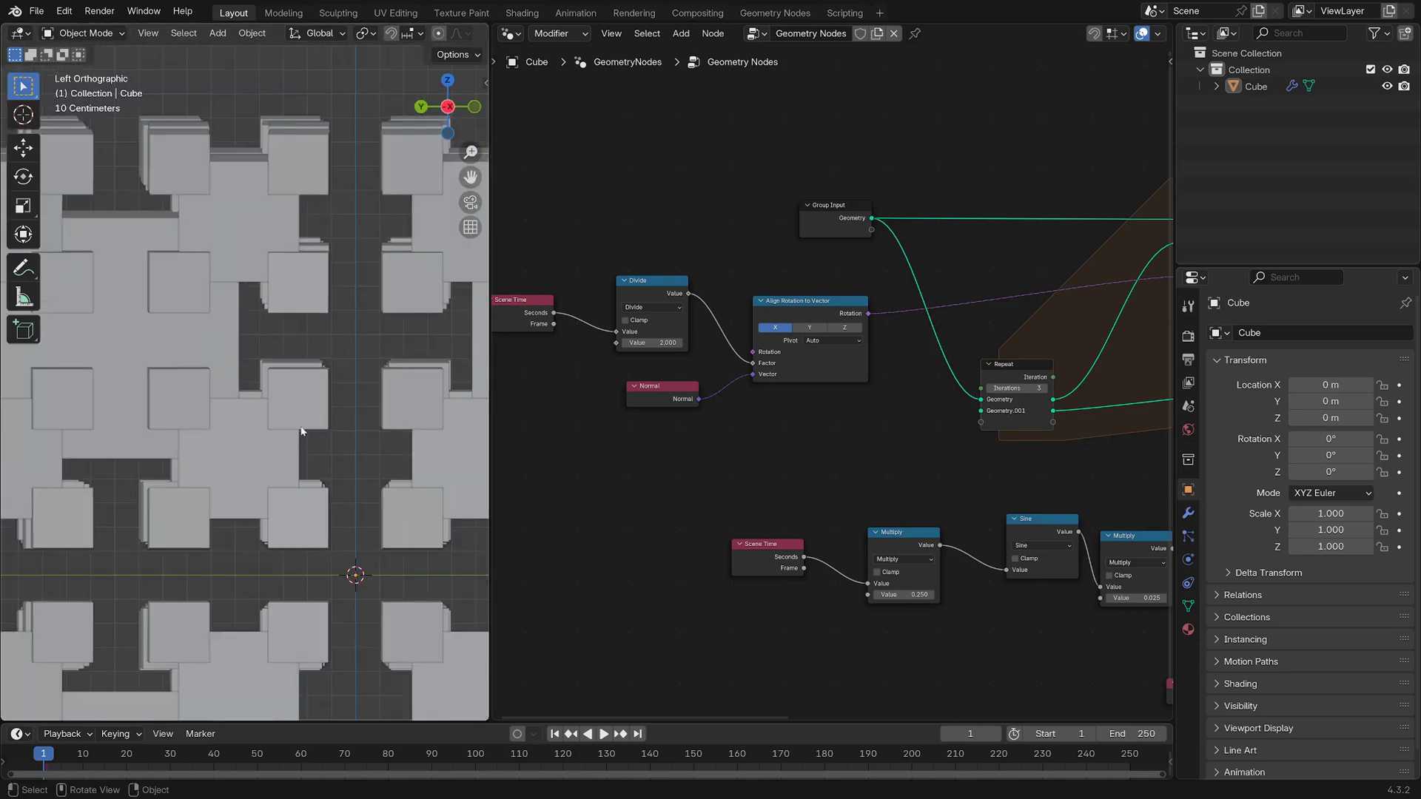
middle_drag(327, 380, 267, 444)
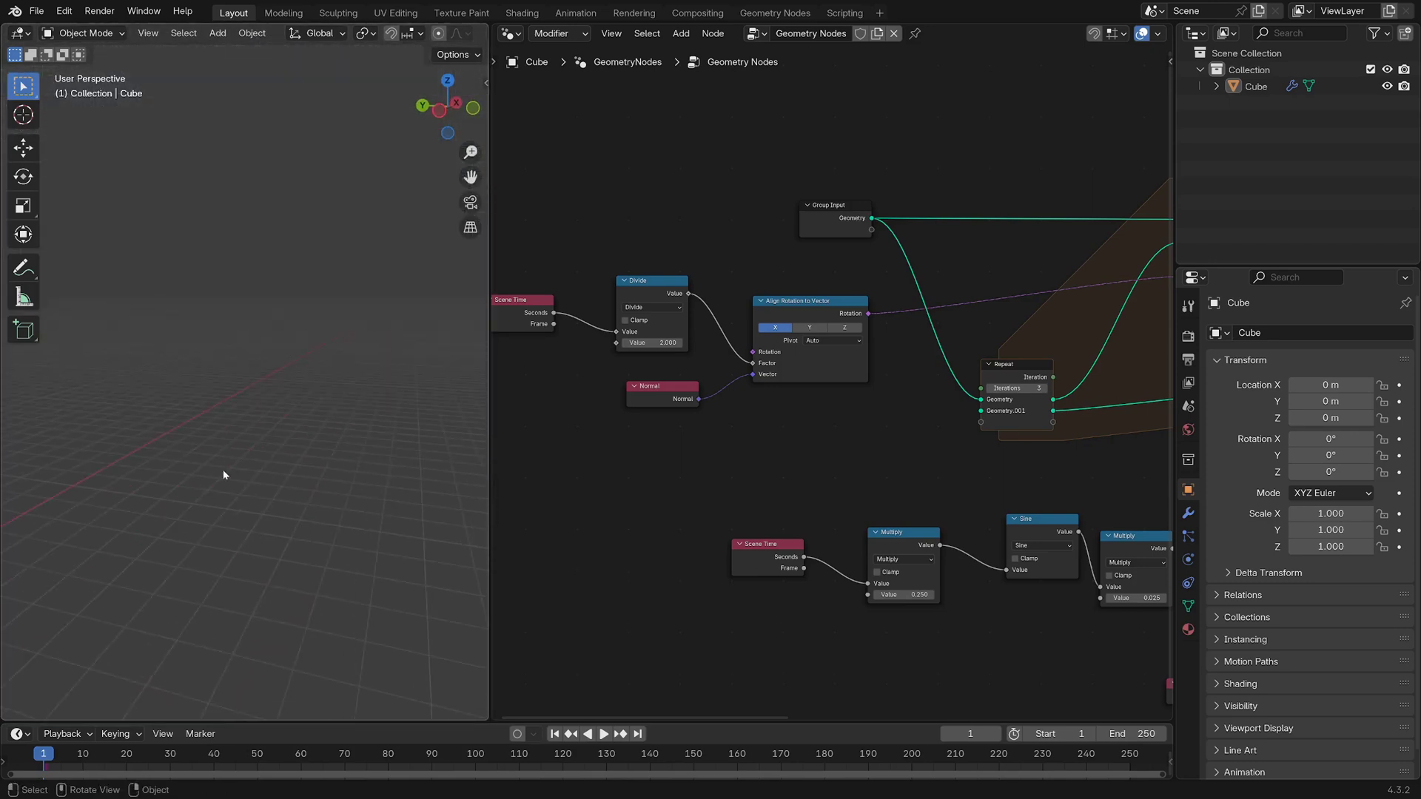
click(29, 476)
key(KP_Decimal)
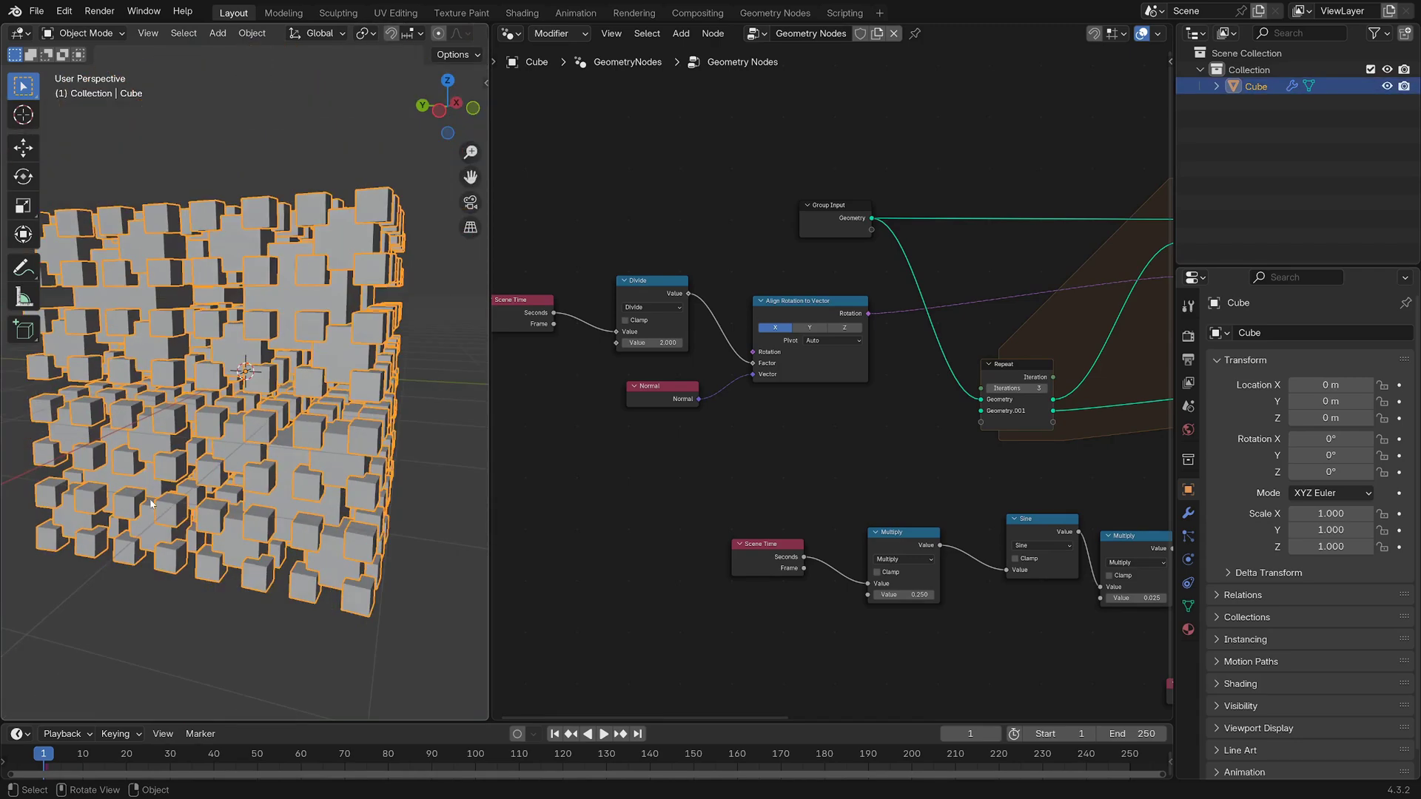
key(KP_5)
middle_drag(814, 349, 883, 342)
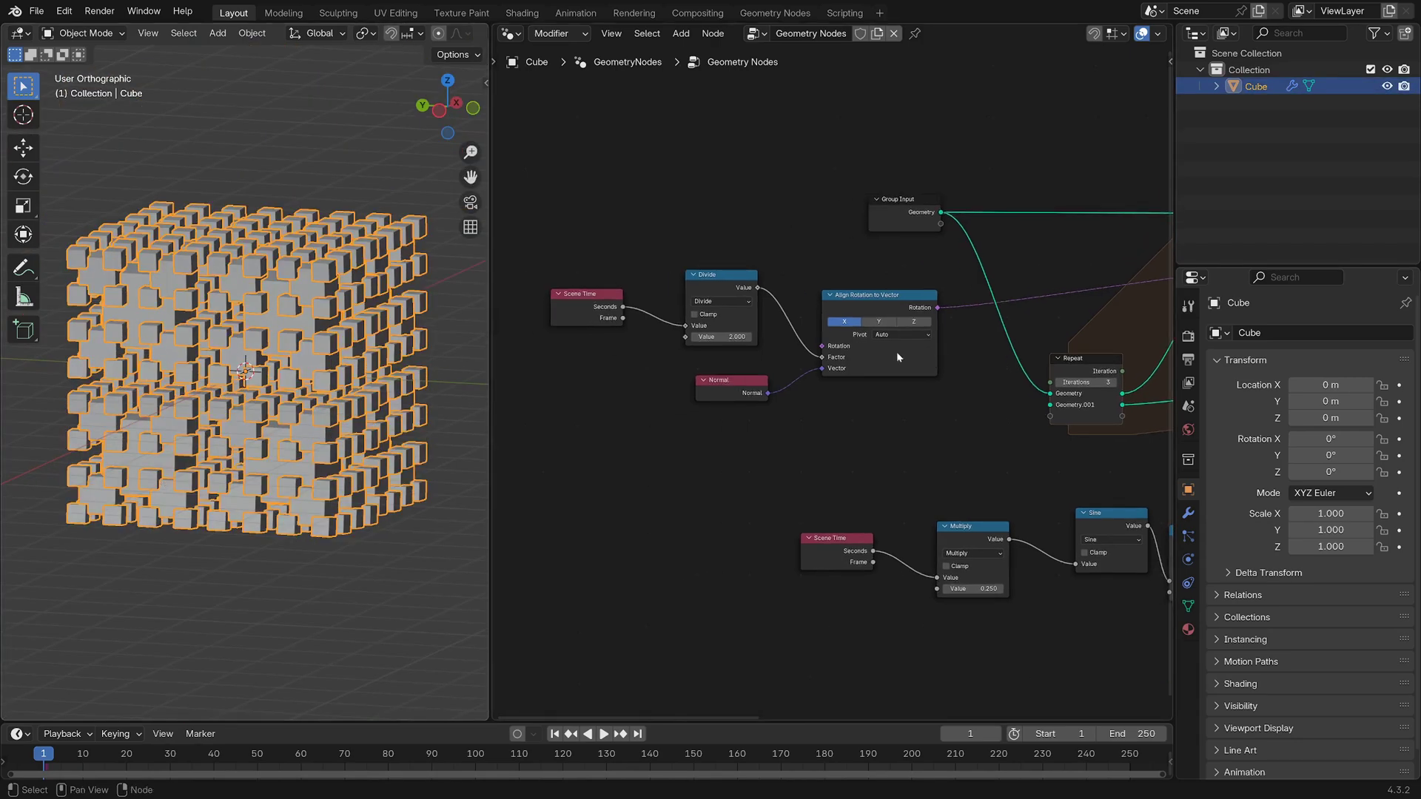
Add a Mesh to Curve node fed by Group Input's Geometry
drag(905, 202, 820, 115)
scroll(828, 209, down, 3)
scroll(789, 268, up, 1)
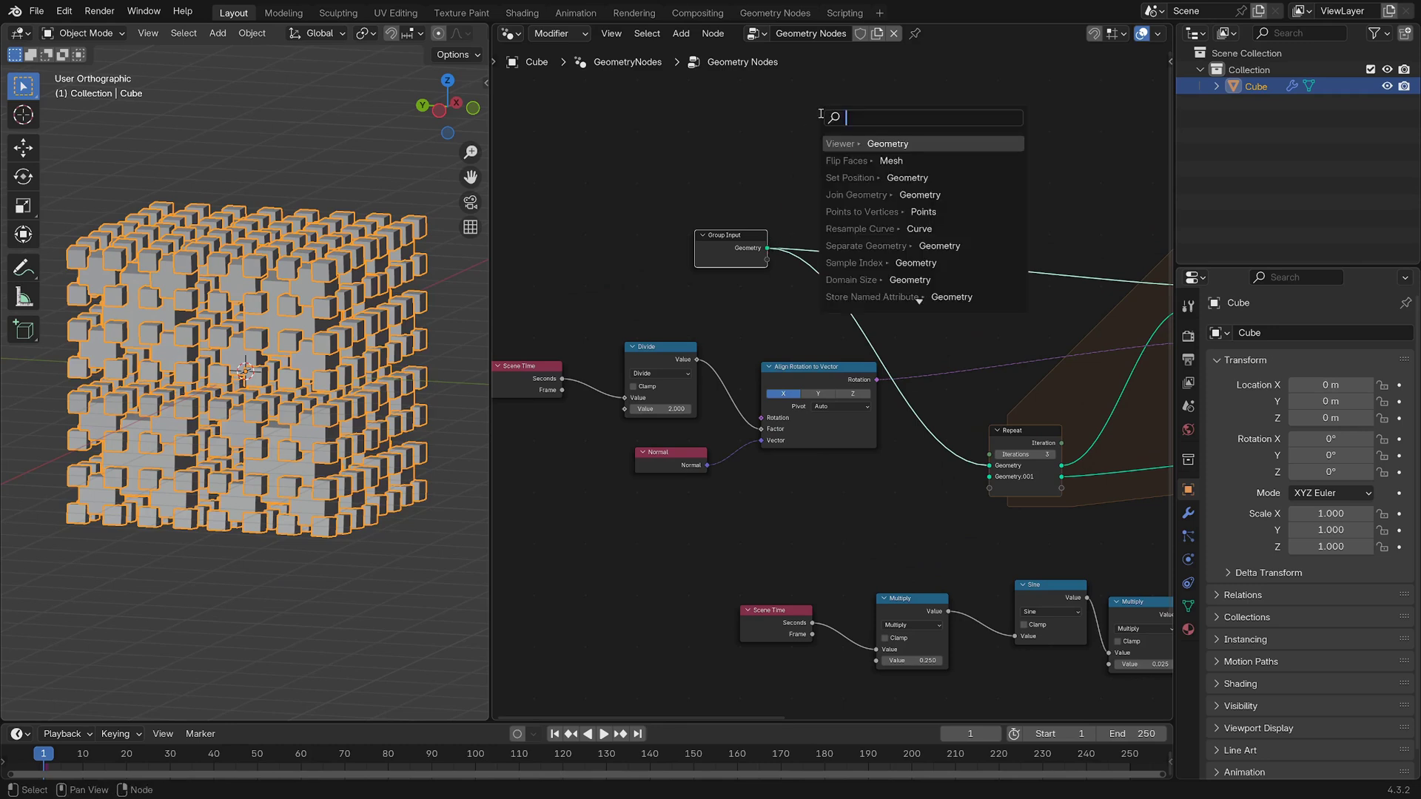
text(conver)
key(BackSpace)
key(BackSpace)
key(BackSpace)
text(to cur)
key(Return)
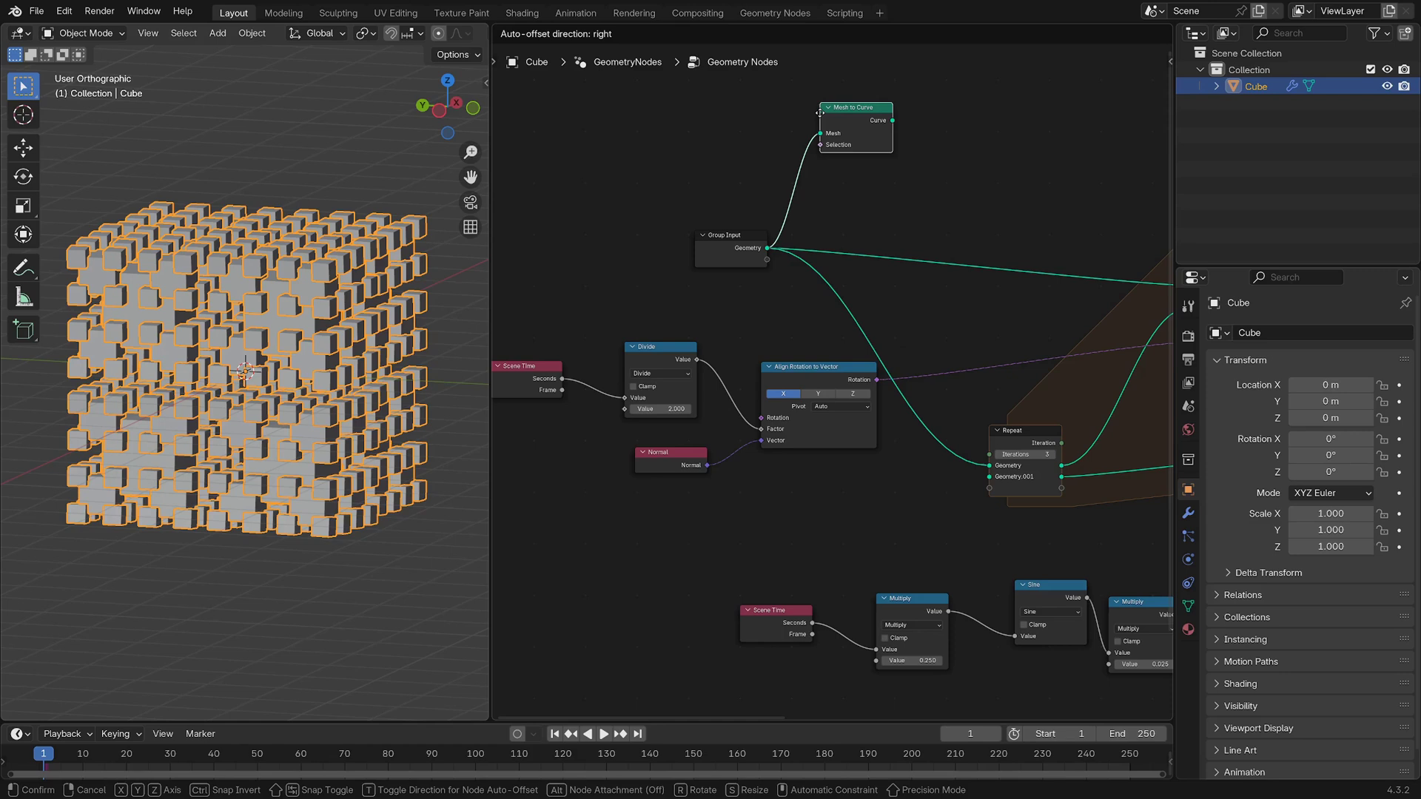
click(820, 144)
drag(856, 139, 775, 533)
text(curves to me)
key(Return)
click(806, 529)
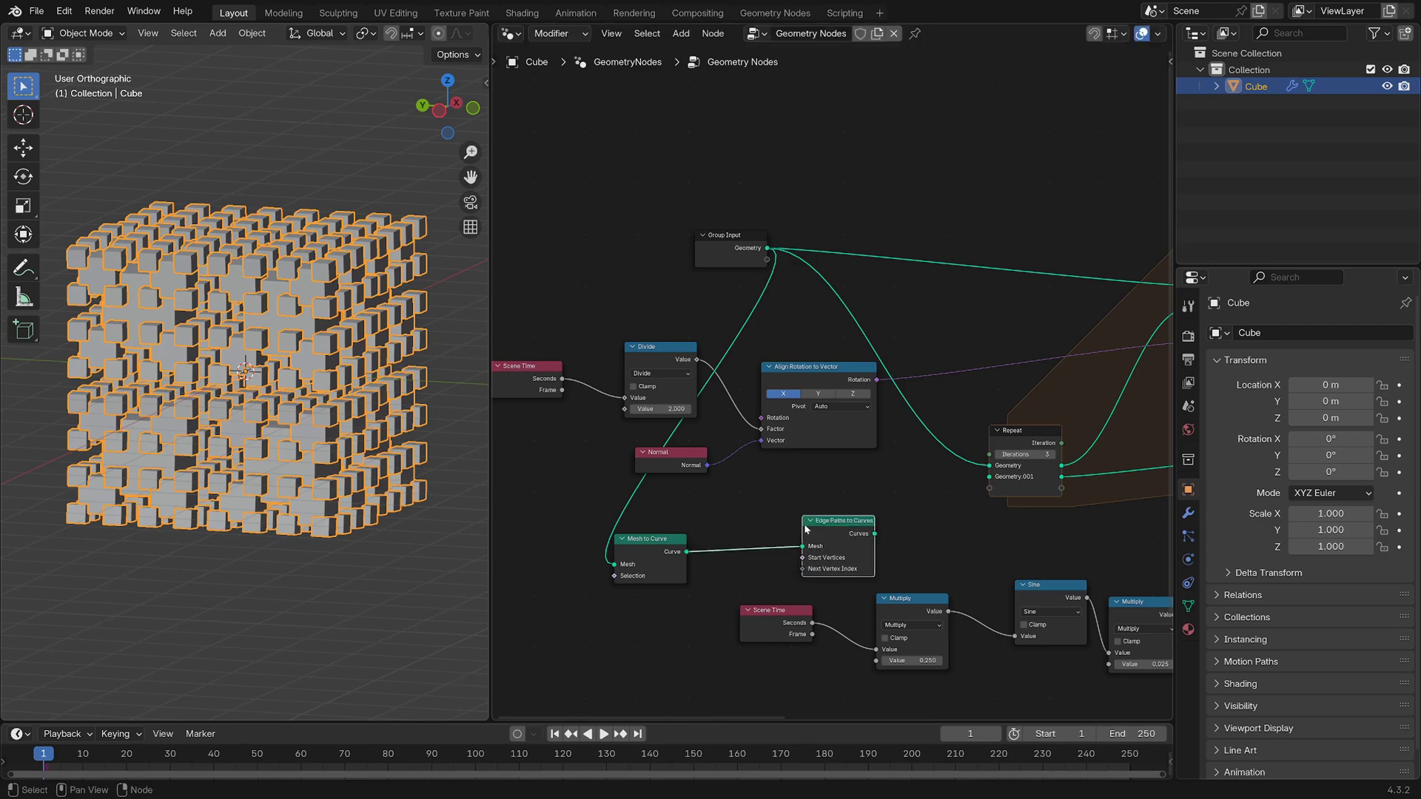
Add a Curve to Mesh node beside Mesh to Curve and link the Curve output to its Curve input
drag(687, 553, 756, 516)
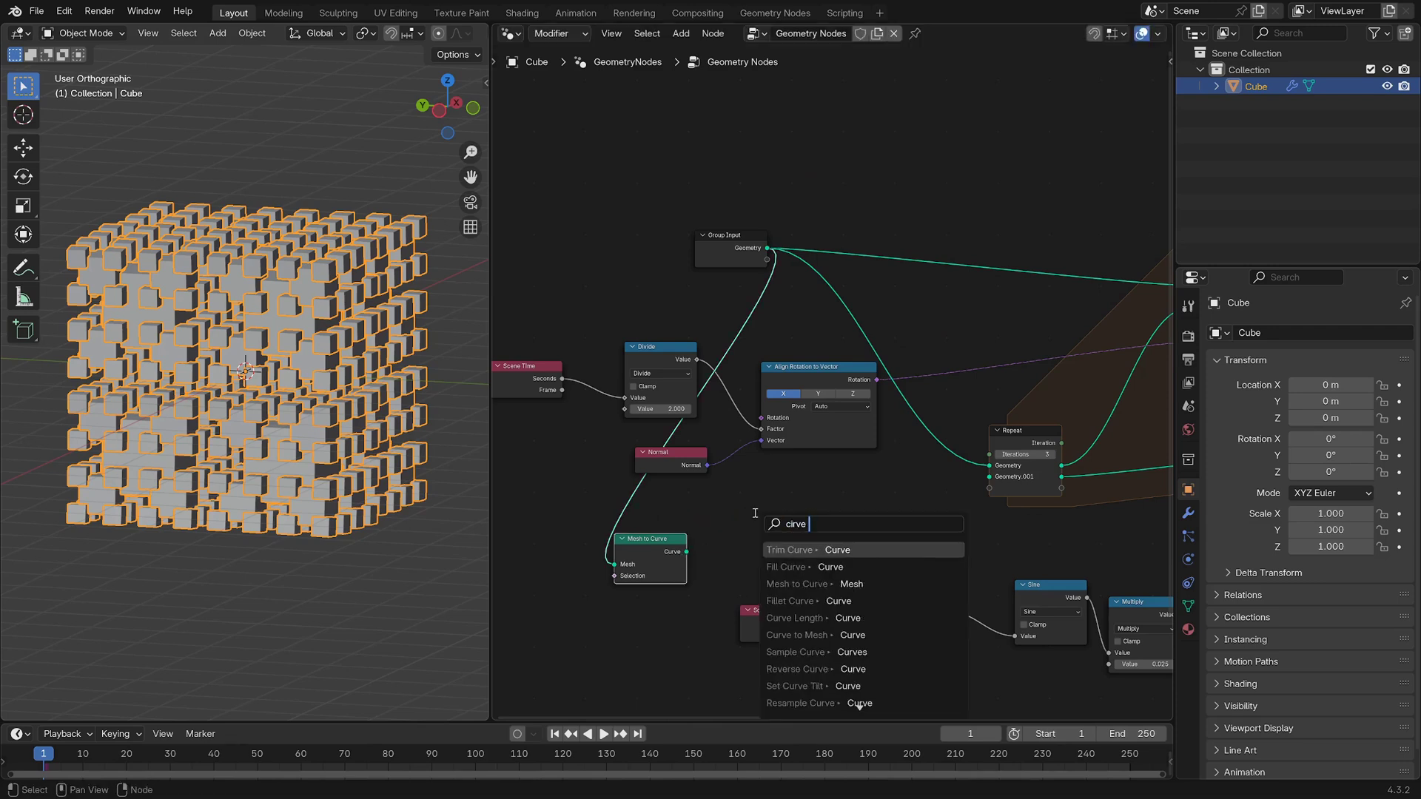
text(cirve tp me)
key(Return)
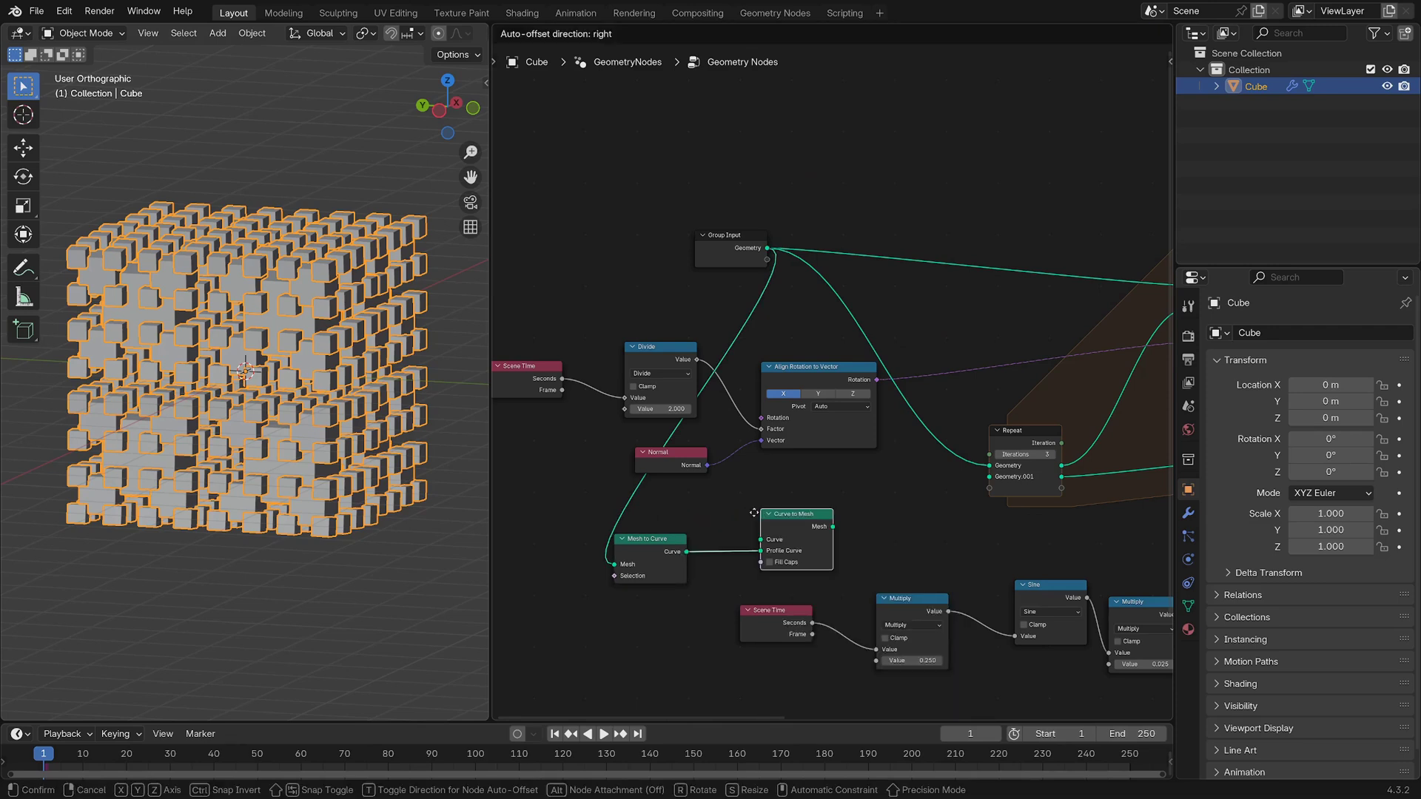
click(725, 520)
scroll(777, 459, up, 2)
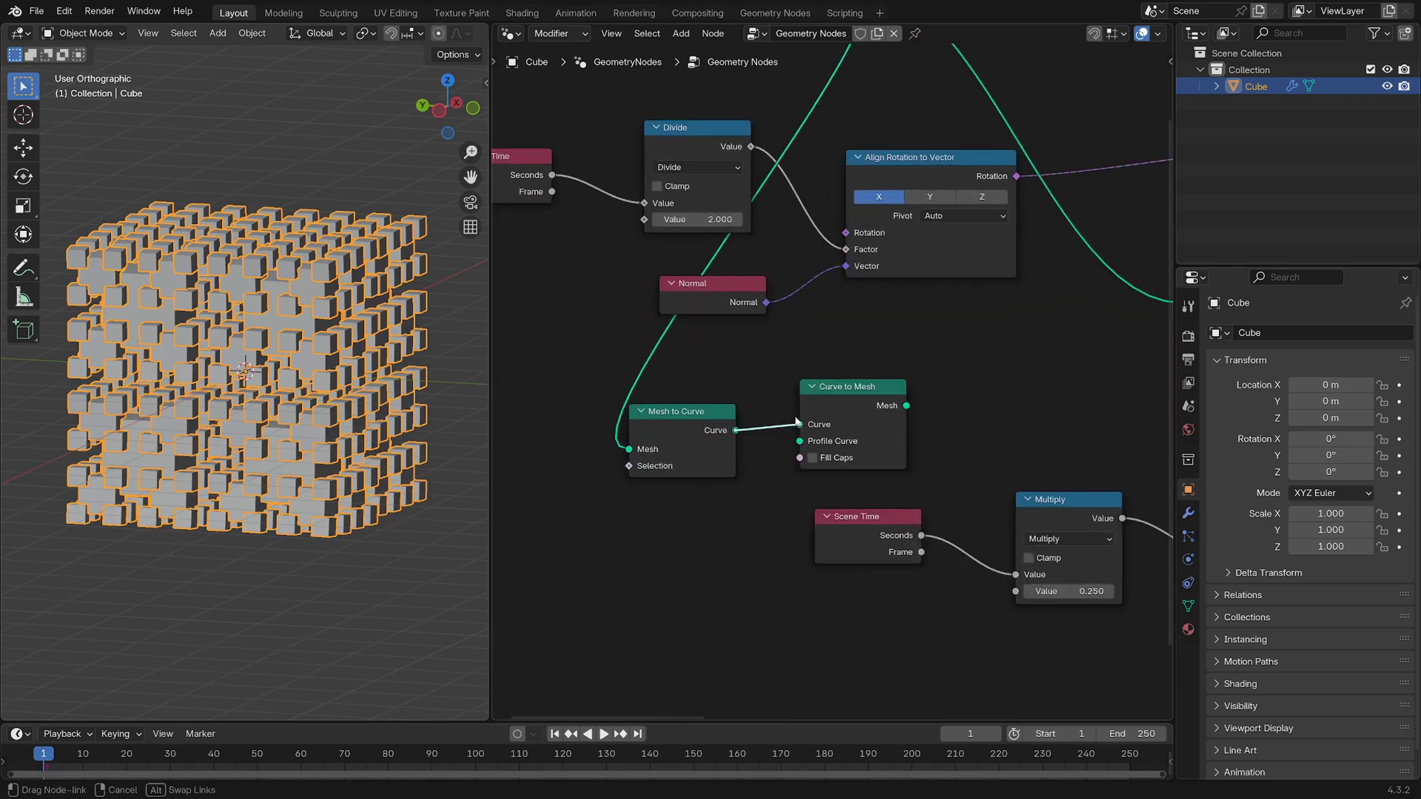
drag(821, 432, 807, 458)
Add a Quadrilateral curve as Curve to Mesh's Profile Curve and link the resulting Mesh to Repeat's Geometry input
key(shift+a)
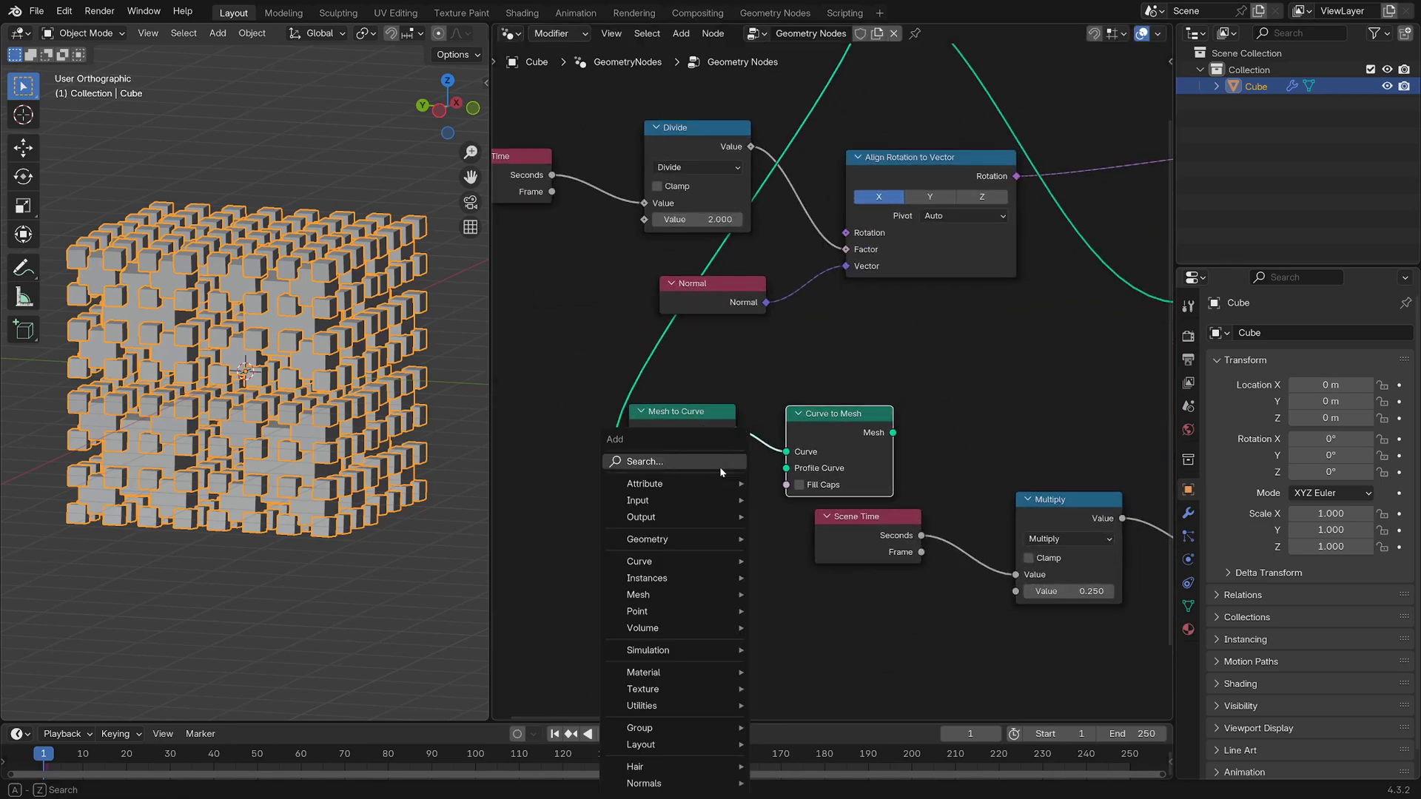
text(quad)
key(Return)
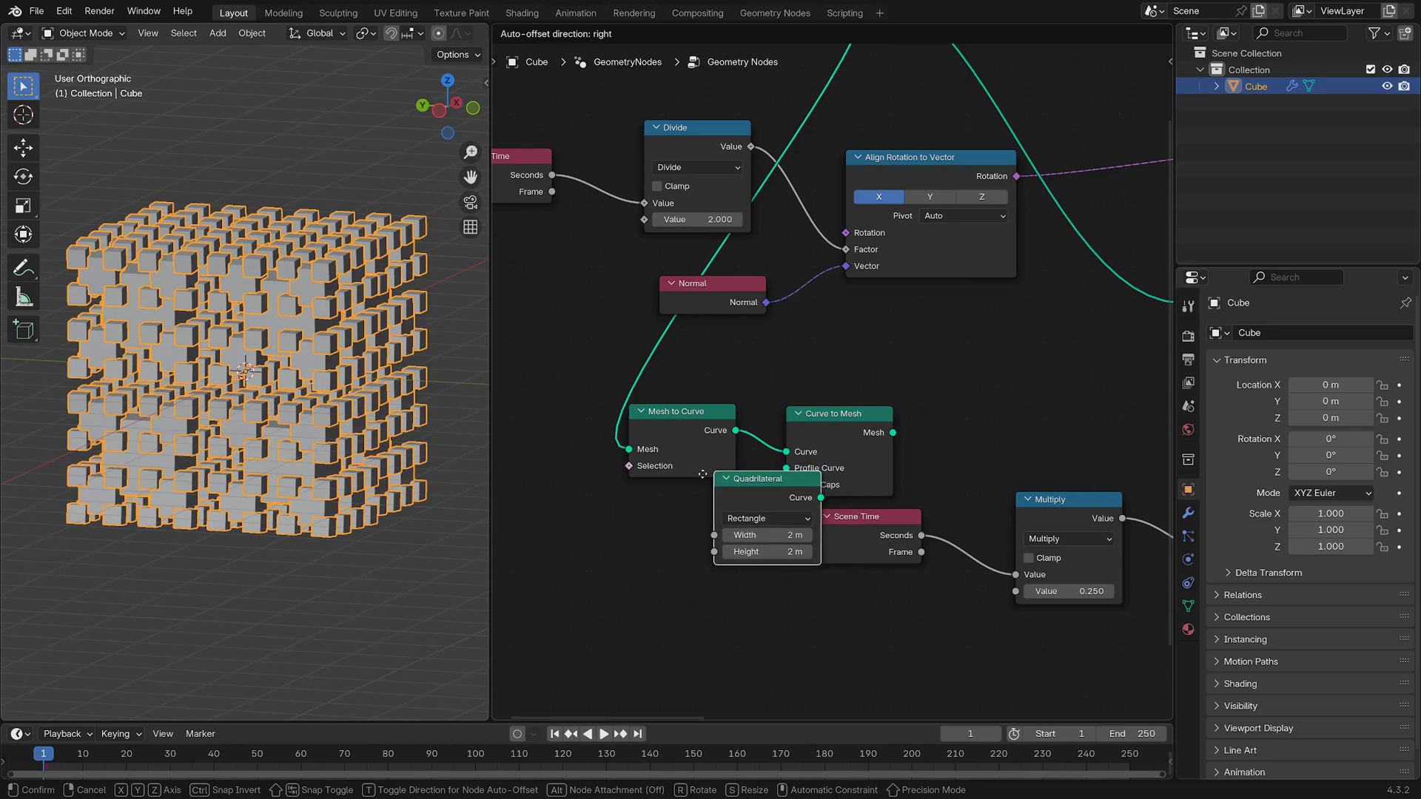
click(575, 522)
scroll(778, 475, down, 2)
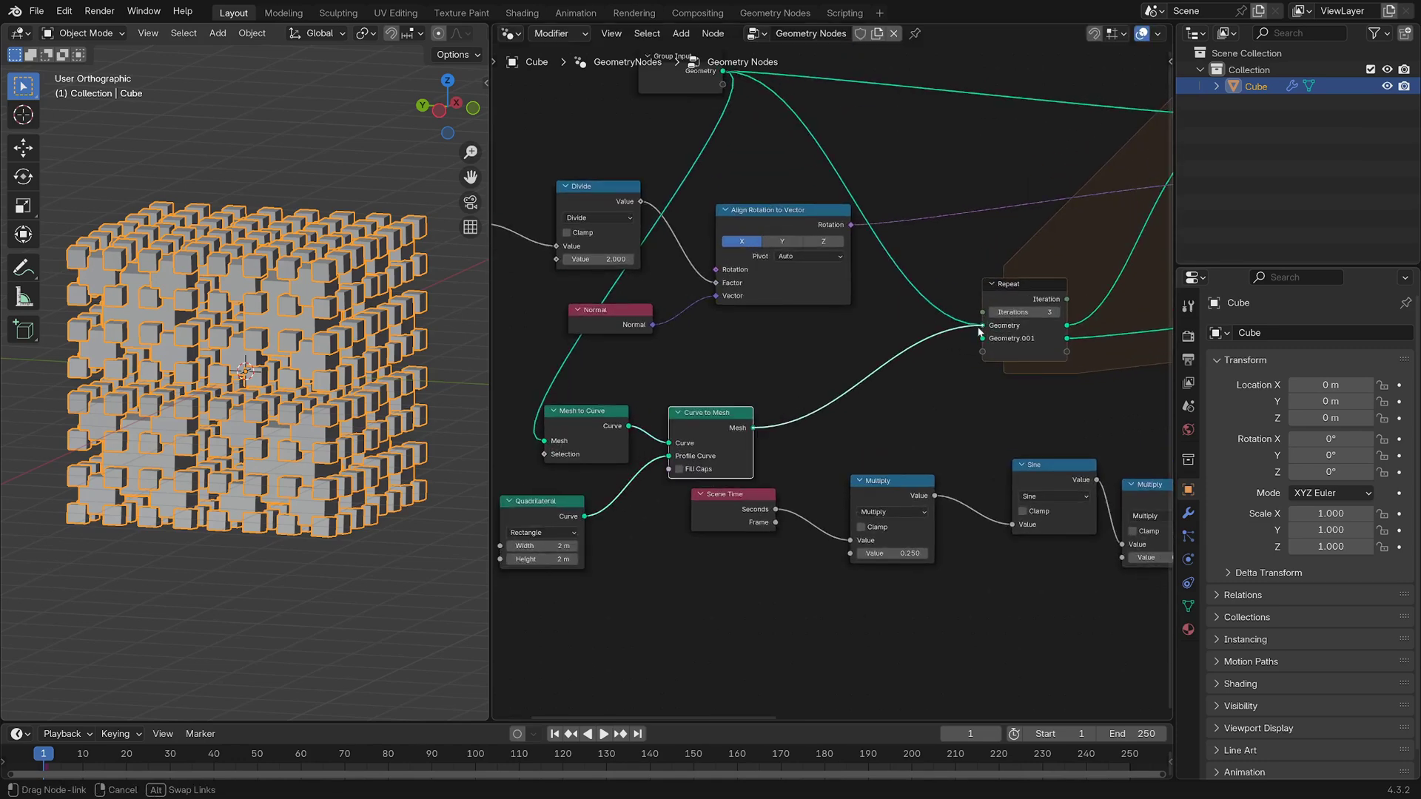
drag(980, 332, 981, 333)
Set the Quadrilateral's width and height both to 0.05 m
middle_drag(549, 543, 698, 435)
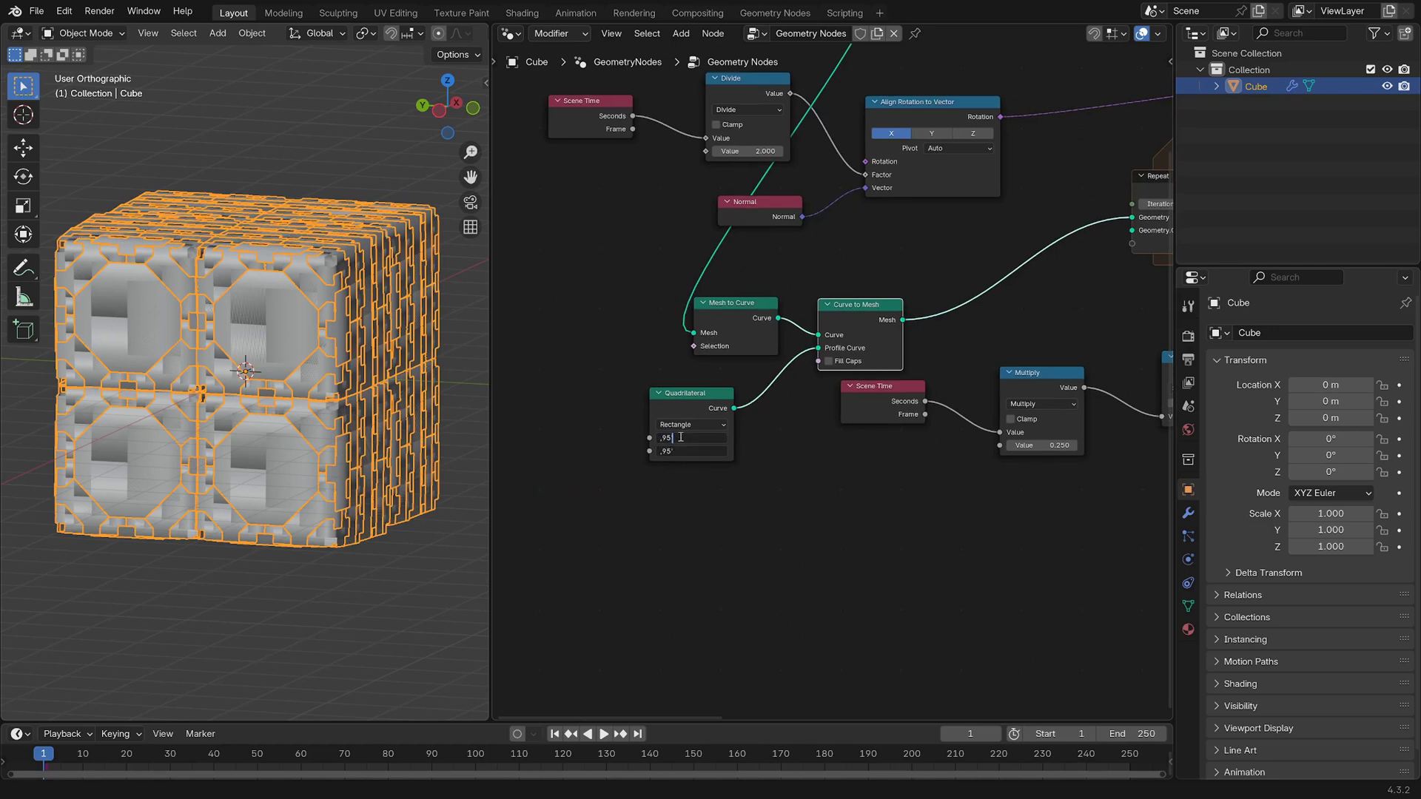
key(Return)
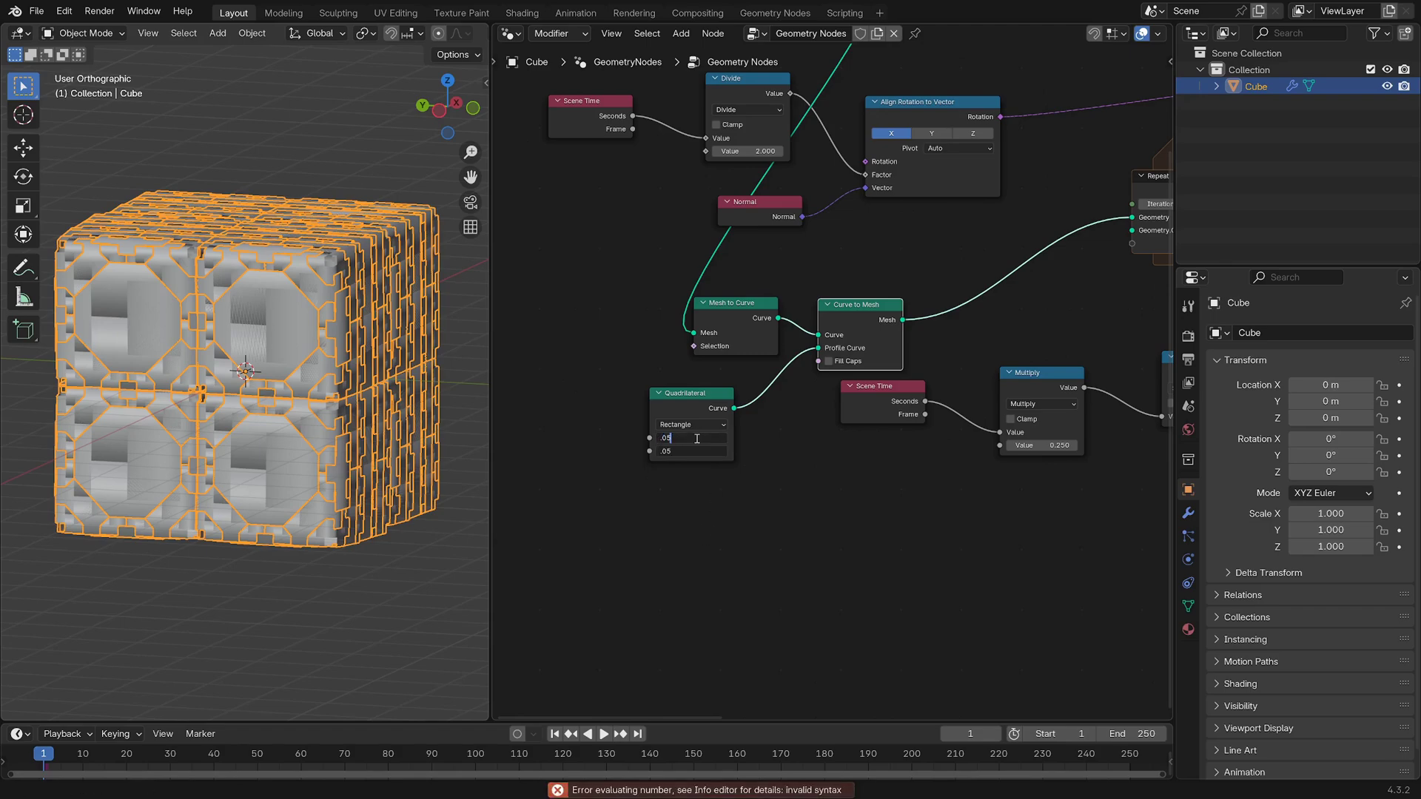
key(Return)
Inspect the wireframe fractal up close and play its animation in the left orthographic view
scroll(282, 466, up, 3)
middle_drag(281, 466, 321, 449)
scroll(318, 489, down, 3)
click(387, 507)
scroll(321, 448, up, 5)
key(space)
click(308, 327)
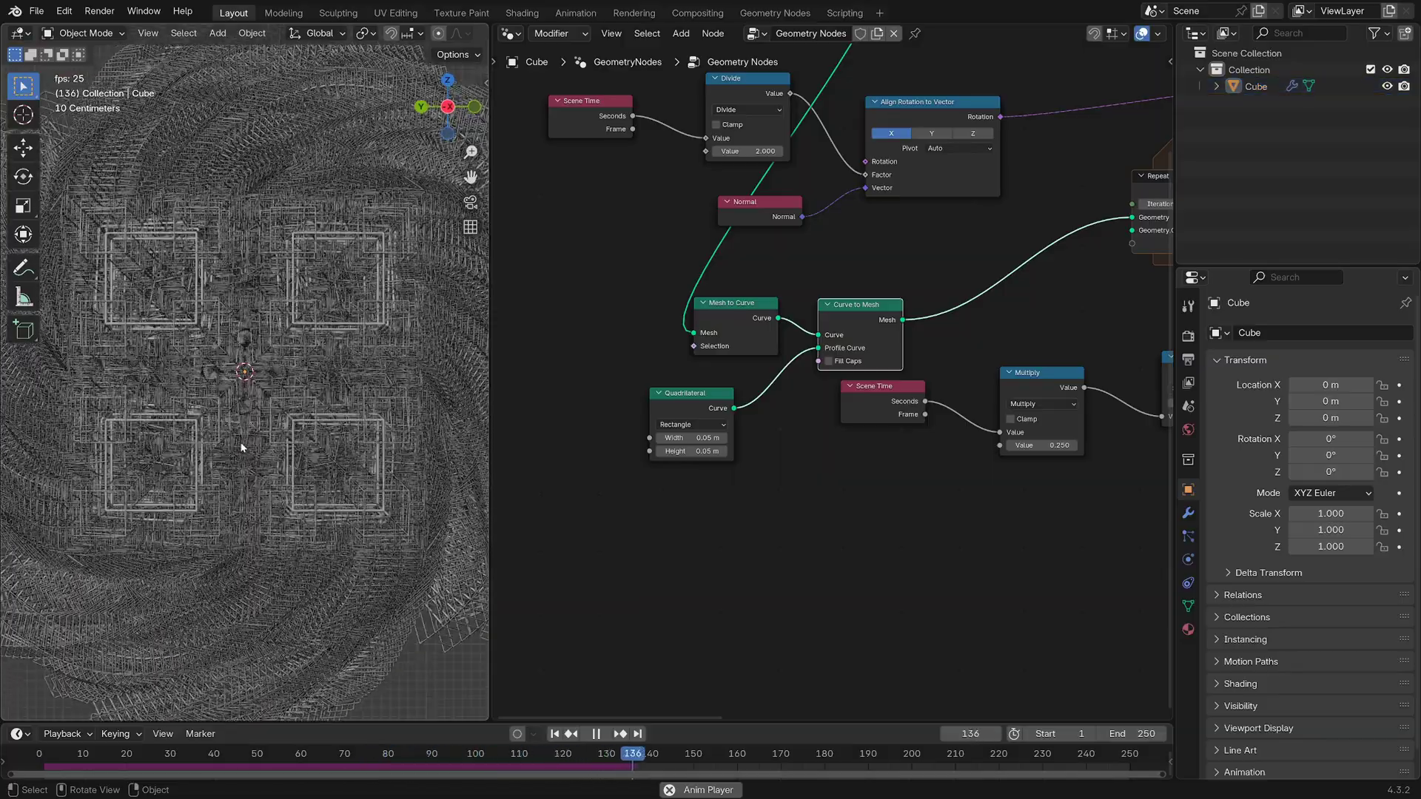
key(Escape)
Insert a Join Geometry node between Curve to Mesh and Repeat, and link Group Input's Geometry into it as well
scroll(885, 166, down, 3)
middle_drag(914, 223, 815, 303)
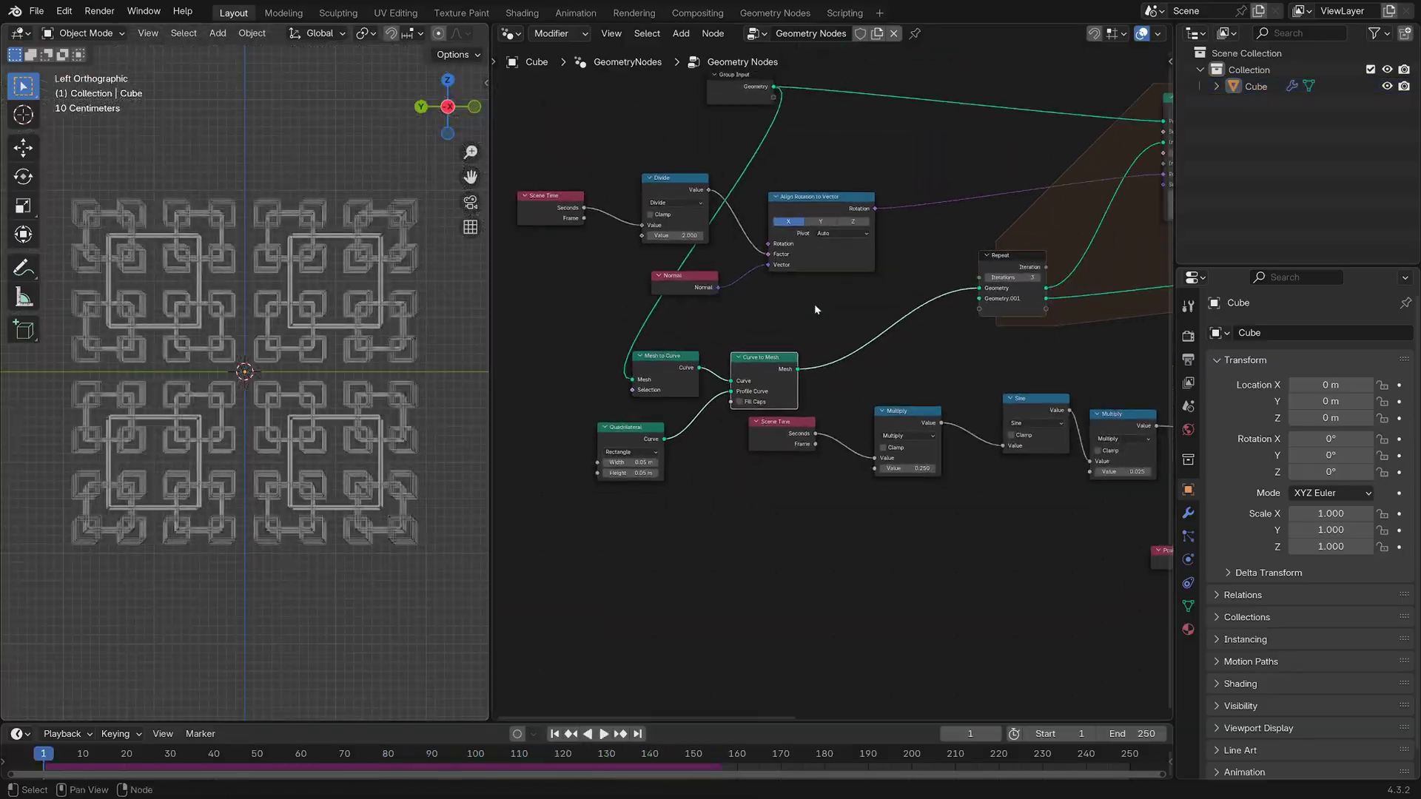
key(shift+a)
text(join)
key(Return)
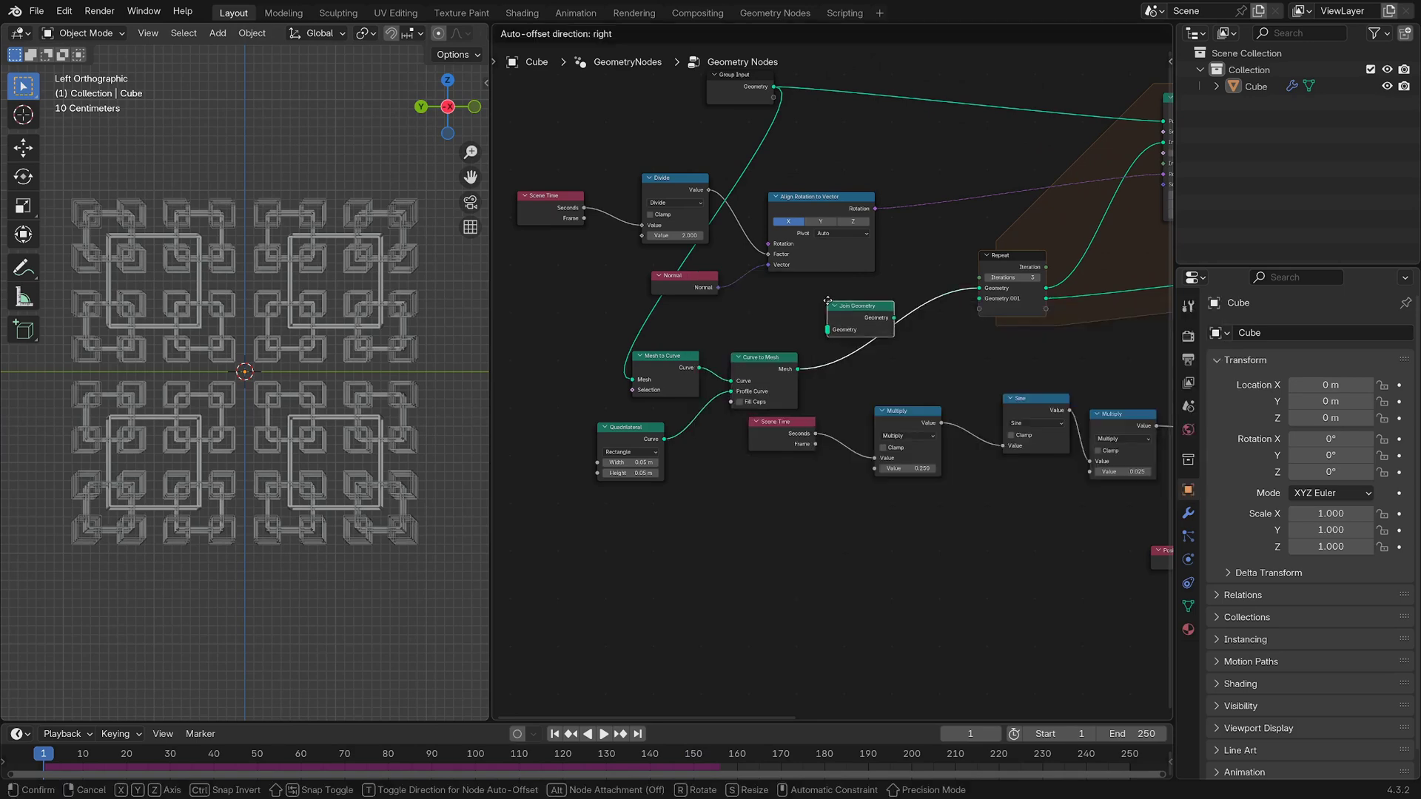
click(856, 301)
drag(848, 340, 852, 330)
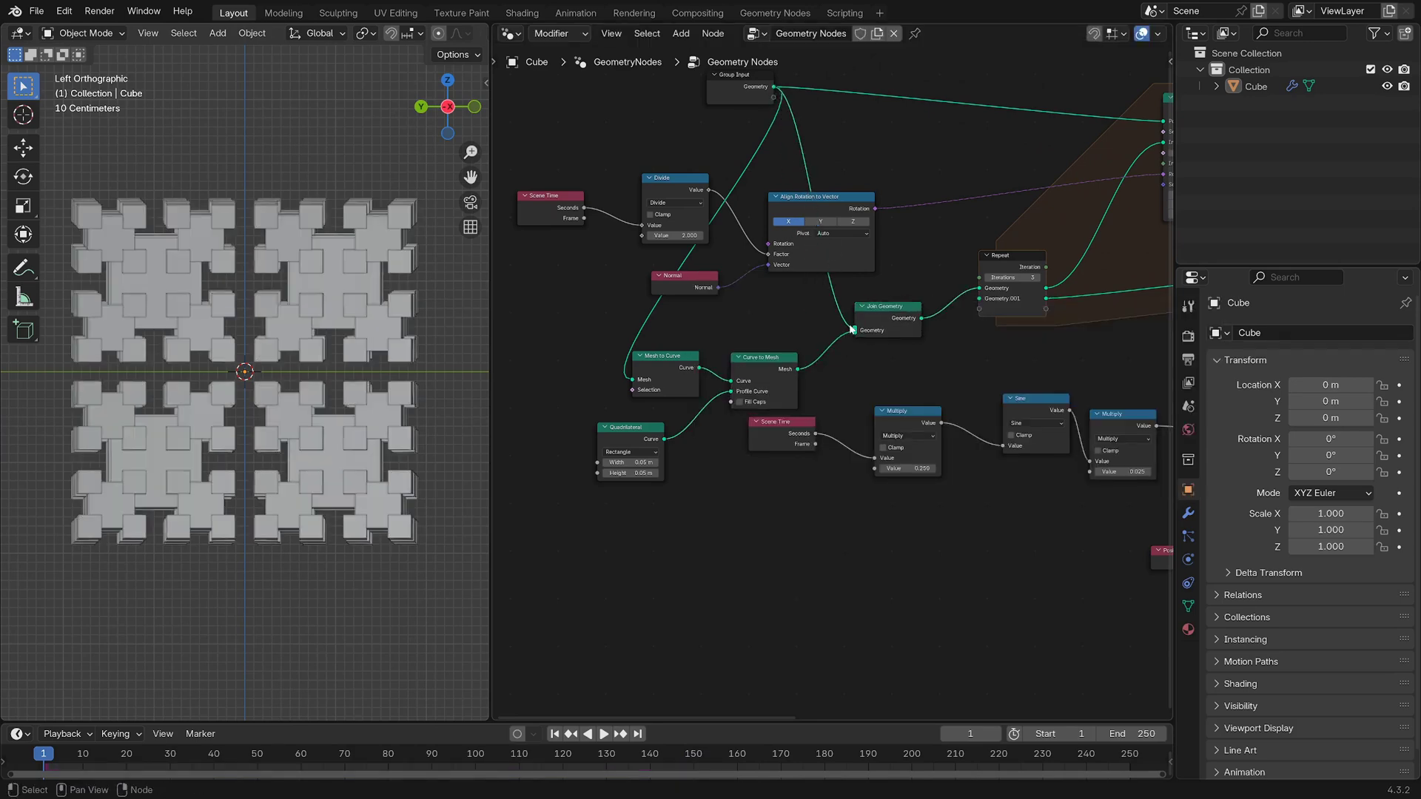
Examine the framed cube edges up close in the viewport and the Curve to Mesh nodes that produce them
scroll(278, 414, up, 8)
scroll(283, 472, down, 4)
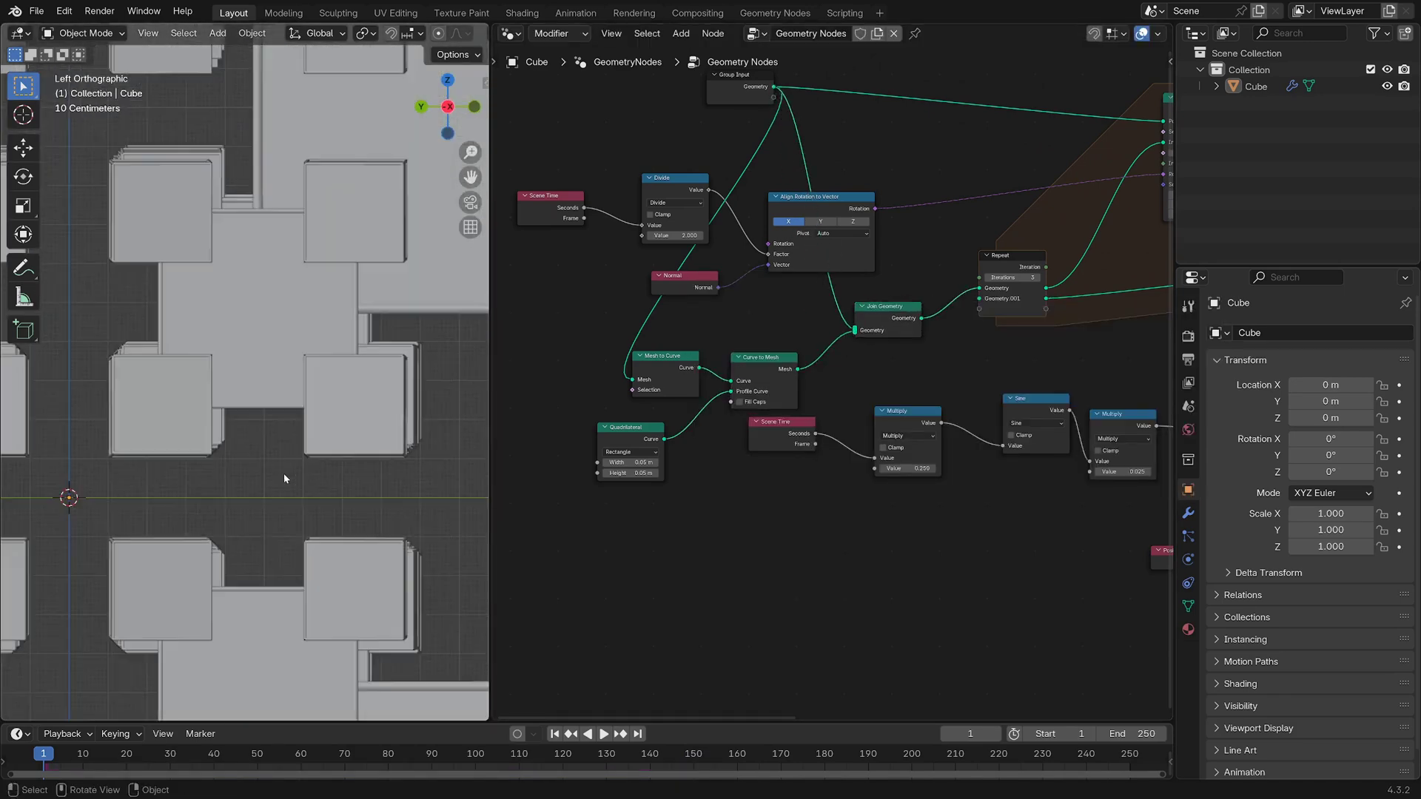
shift+middle_drag(283, 472, 435, 459)
scroll(319, 302, up, 4)
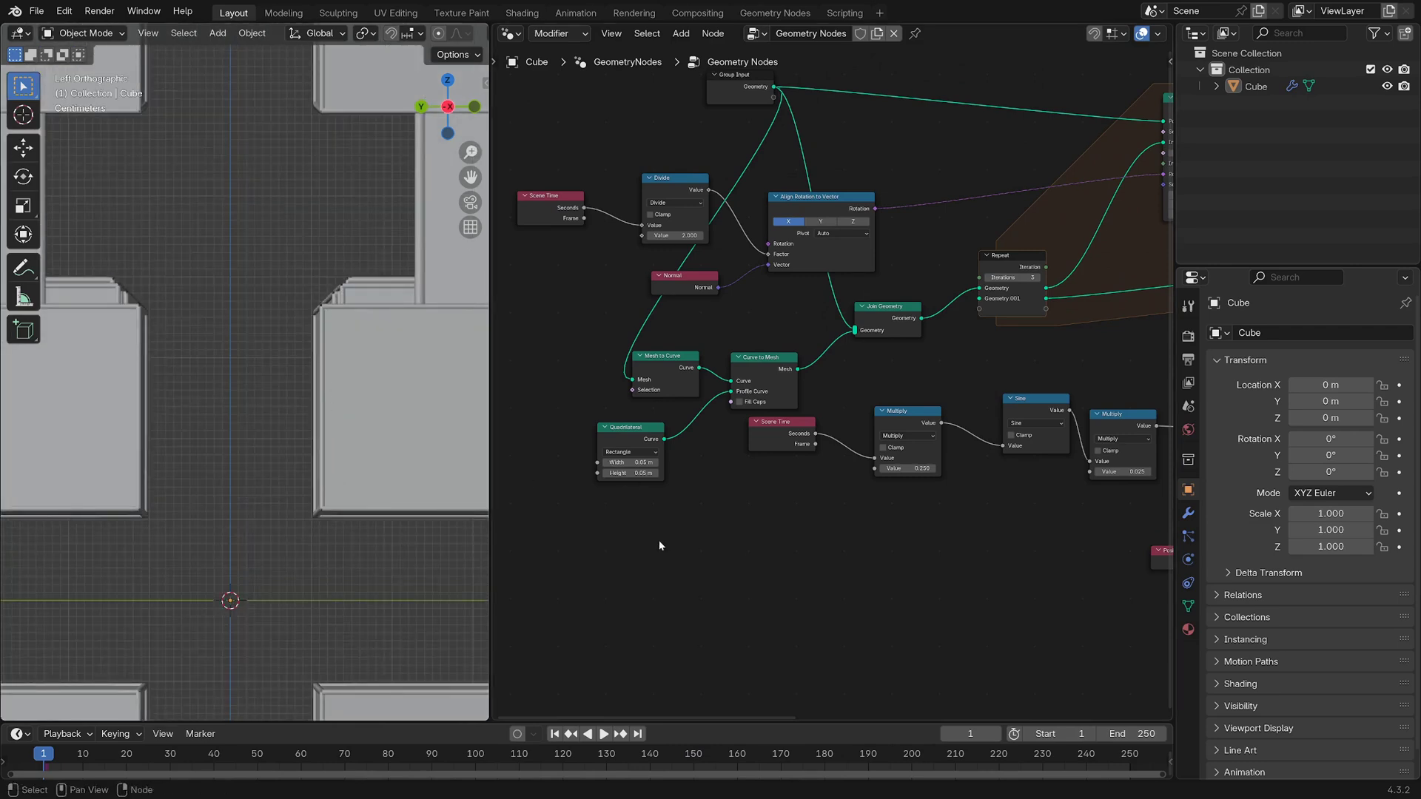
scroll(704, 559, up, 2)
shift+scroll(751, 486, up, 2)
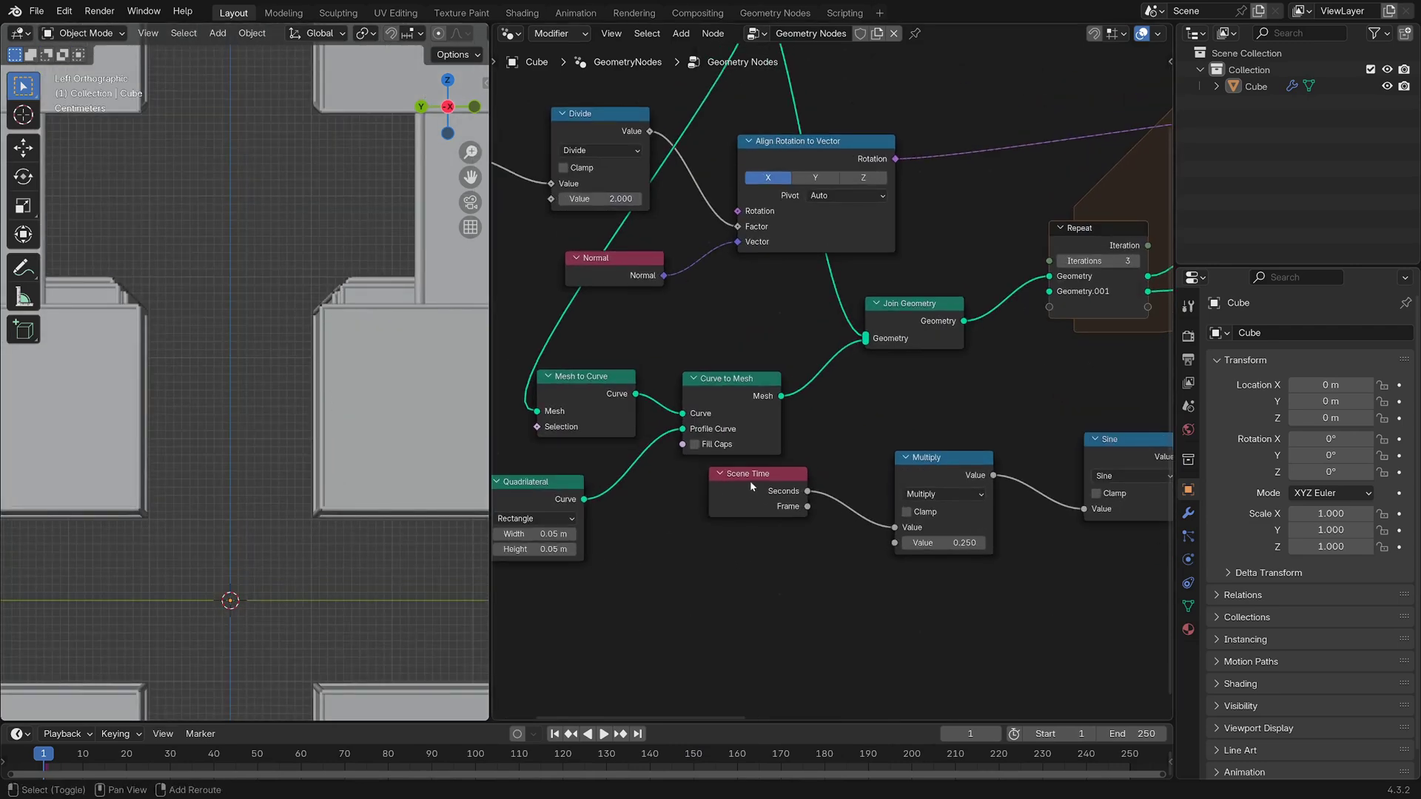
Try a width and height of 0.1 m for the Quadrilateral
click(543, 534)
text(.1)
key(Return)
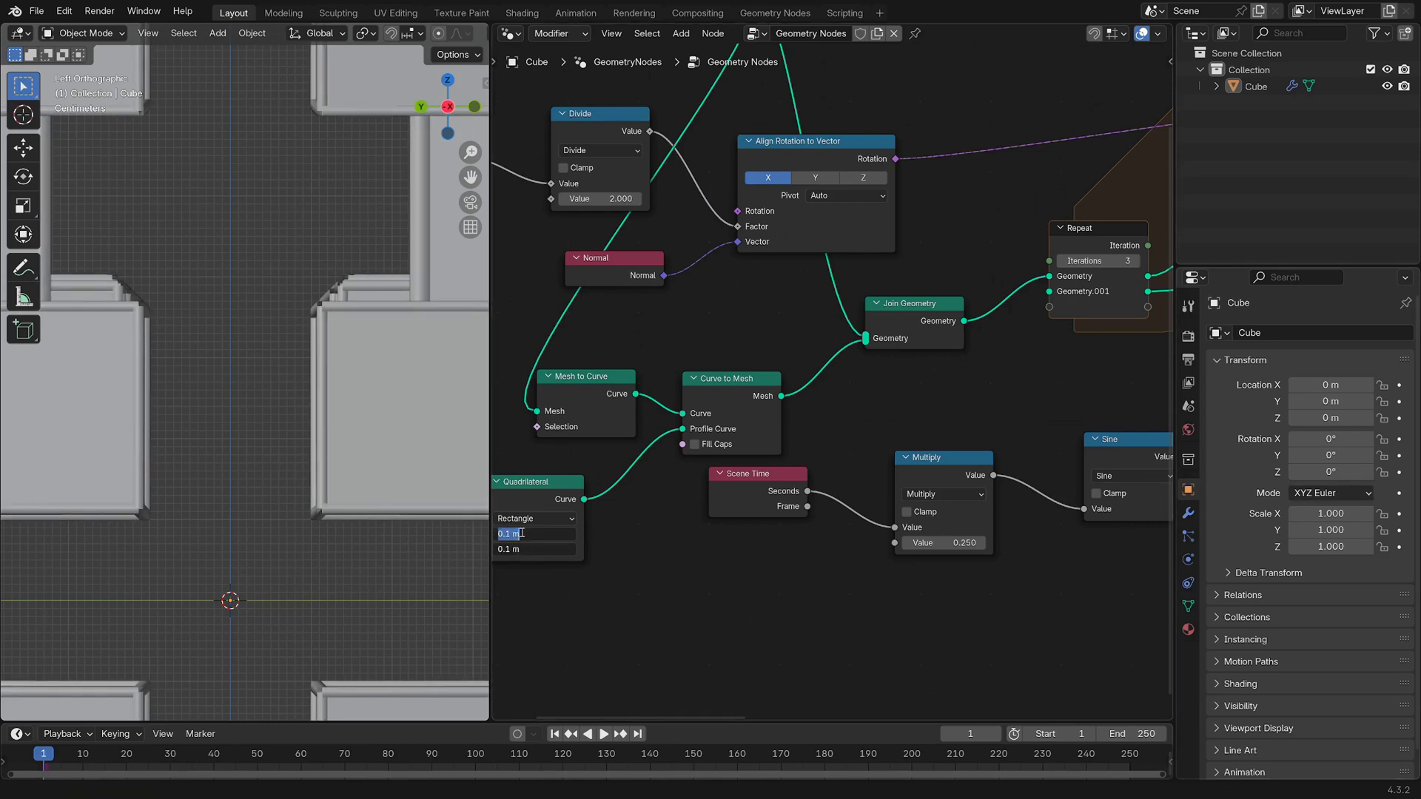
key(Return)
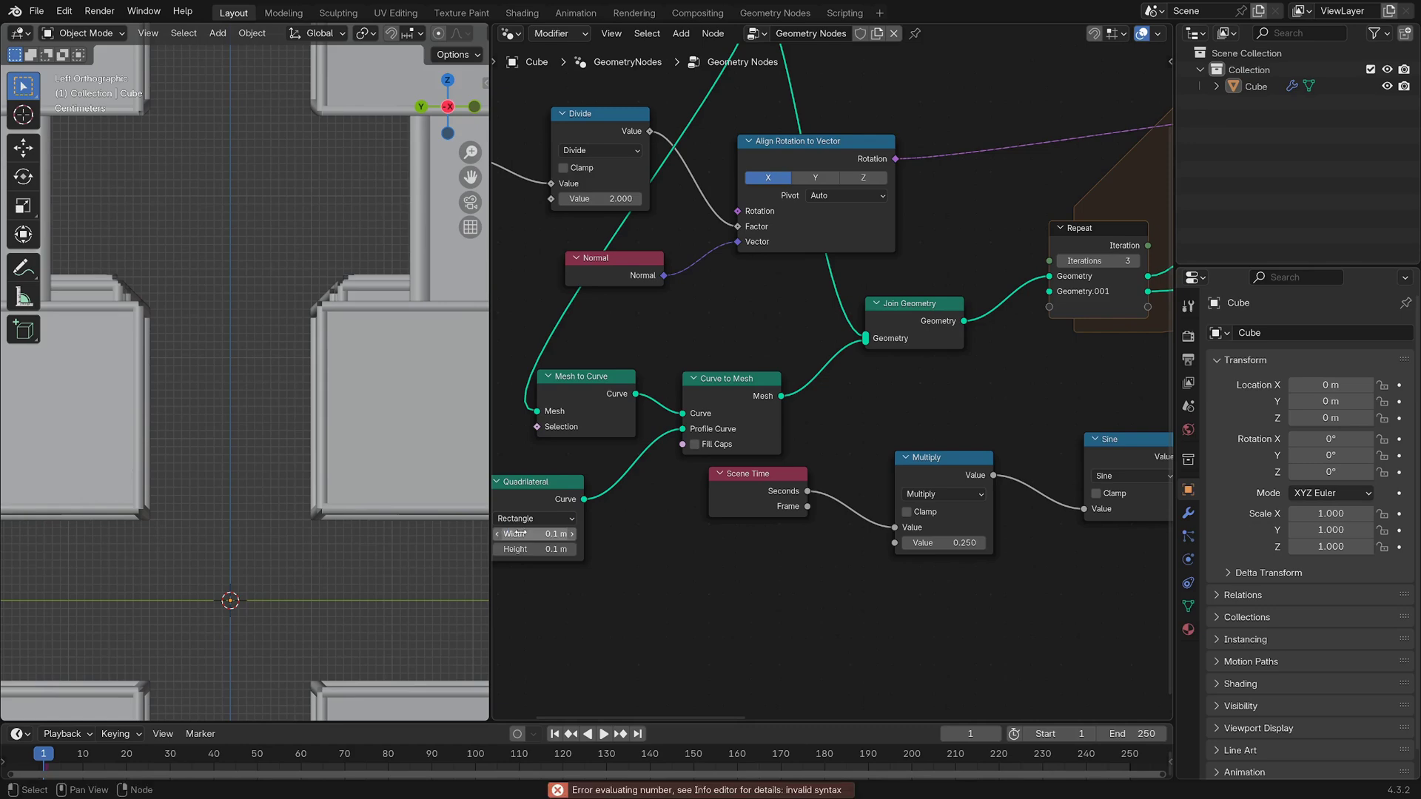
Set the Quadrilateral's width and height both to 0.25 m
click(519, 534)
text(.25)
key(Return)
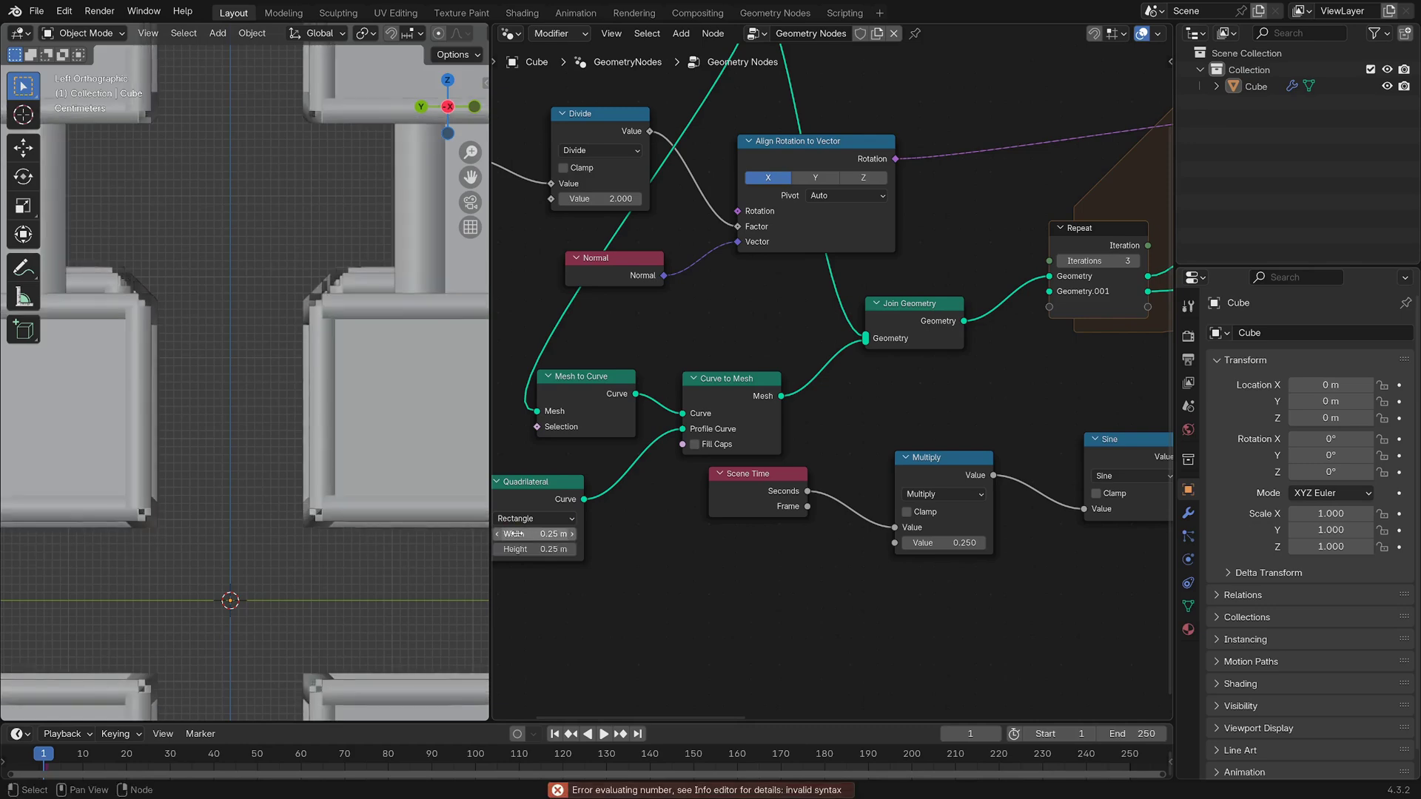
Play the animation in the left orthographic view with the thicker edge frames, and widen the 3D viewport
scroll(278, 474, down, 13)
shift+middle_drag(278, 474, 302, 496)
scroll(431, 473, up, 2)
key(space)
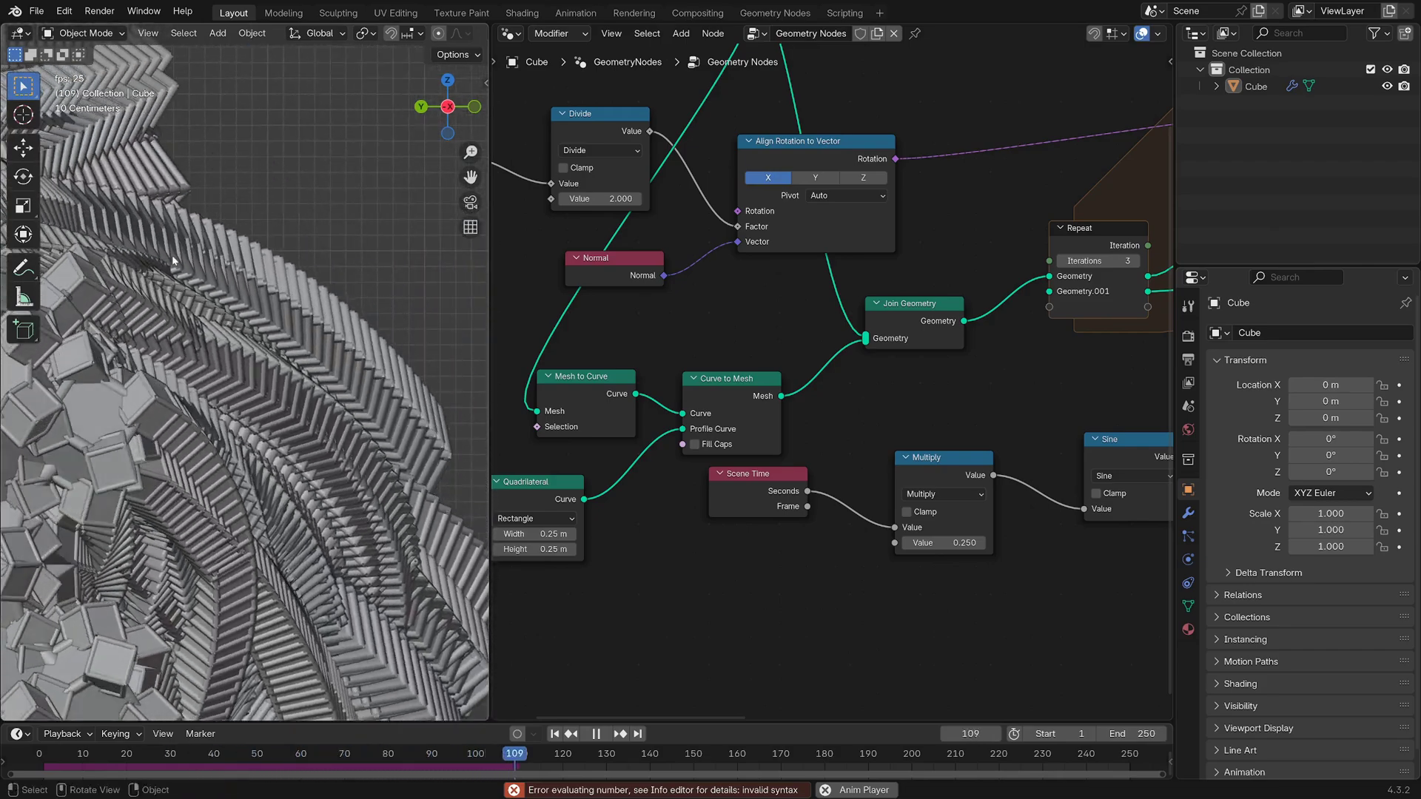
scroll(130, 318, down, 5)
key(space)
scroll(140, 406, down, 1)
shift+middle_drag(140, 406, 314, 363)
drag(491, 378, 662, 378)
scroll(354, 390, up, 1)
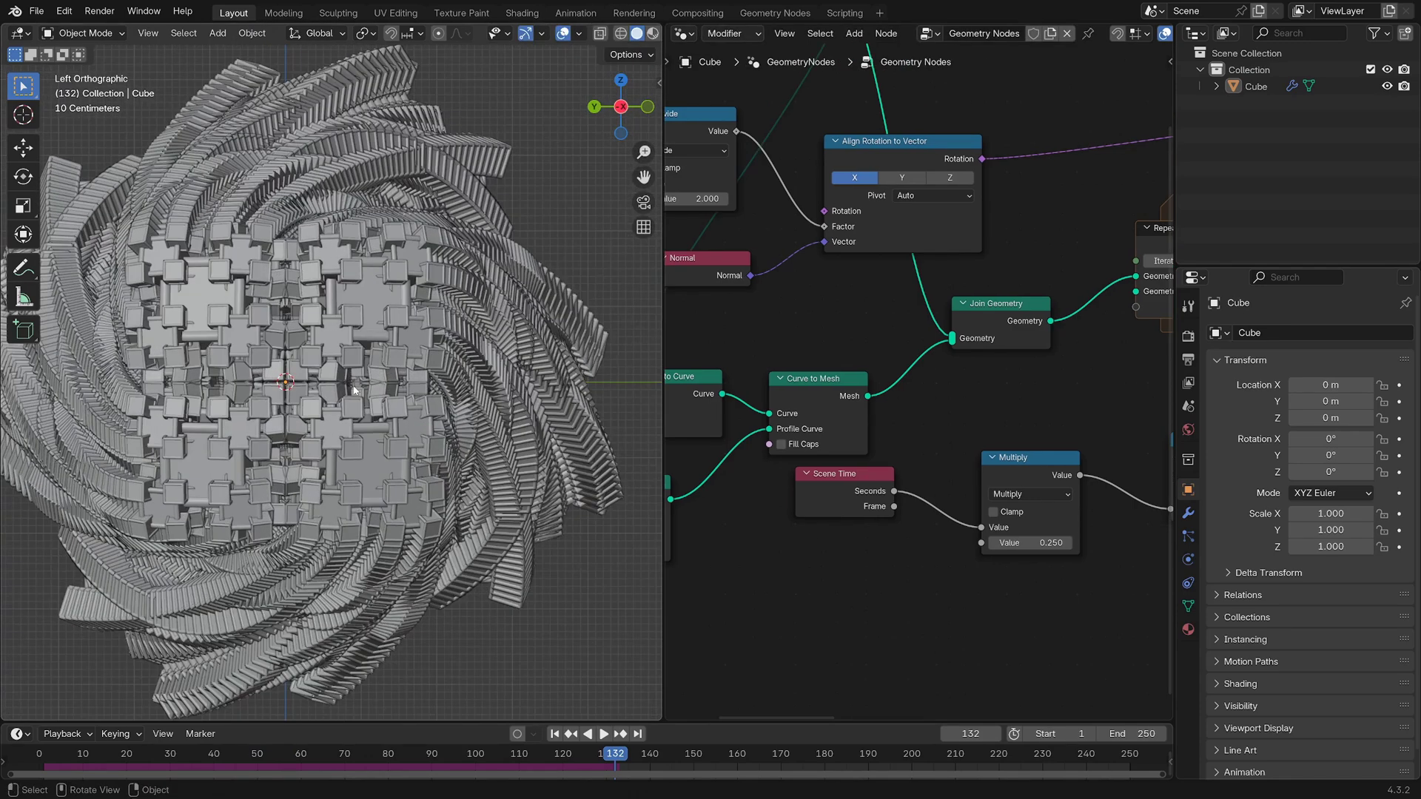
Return to the first frame and examine the corners where the cubes' edge frames meet
key(shift+Left)
scroll(436, 534, up, 10)
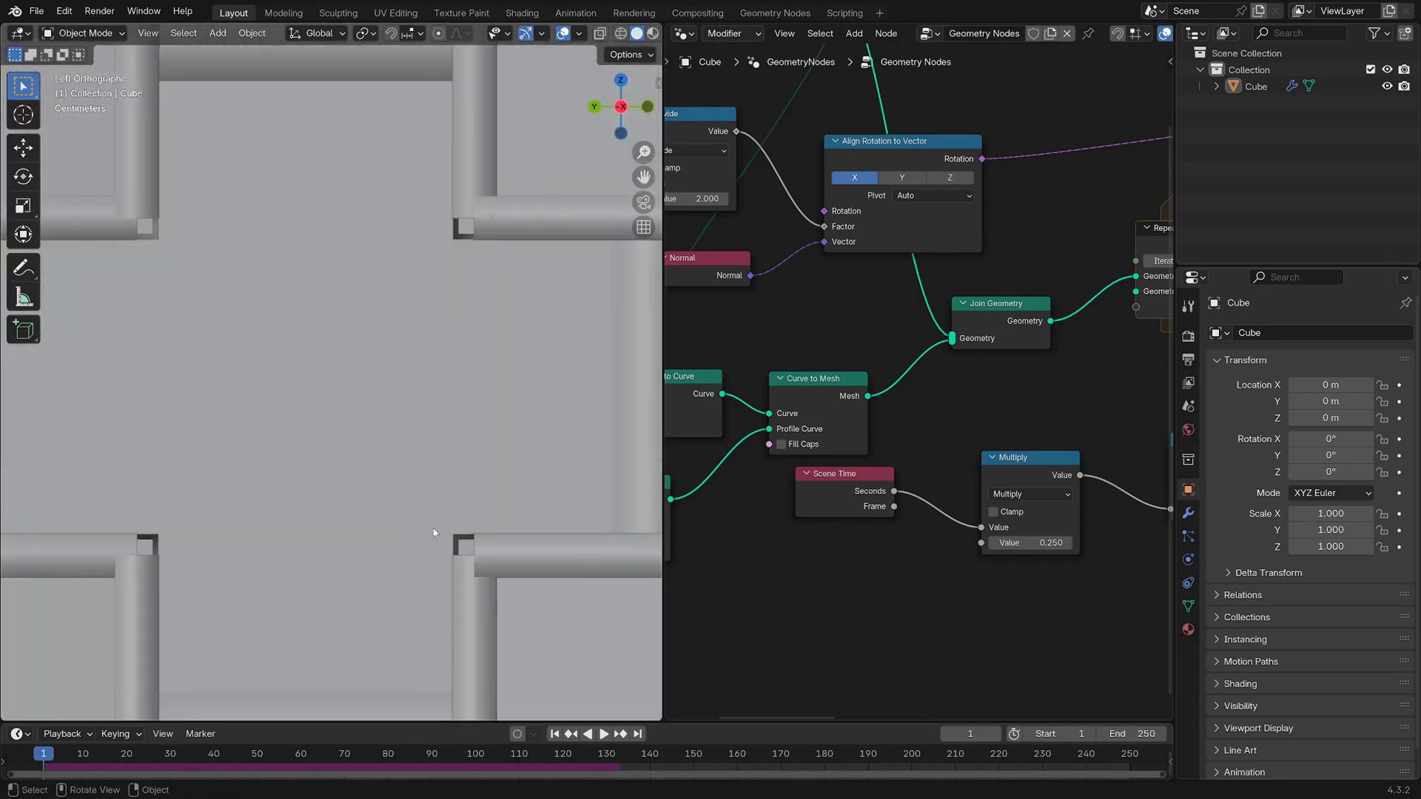
scroll(271, 375, down, 5)
middle_drag(270, 375, 344, 406)
scroll(282, 348, up, 3)
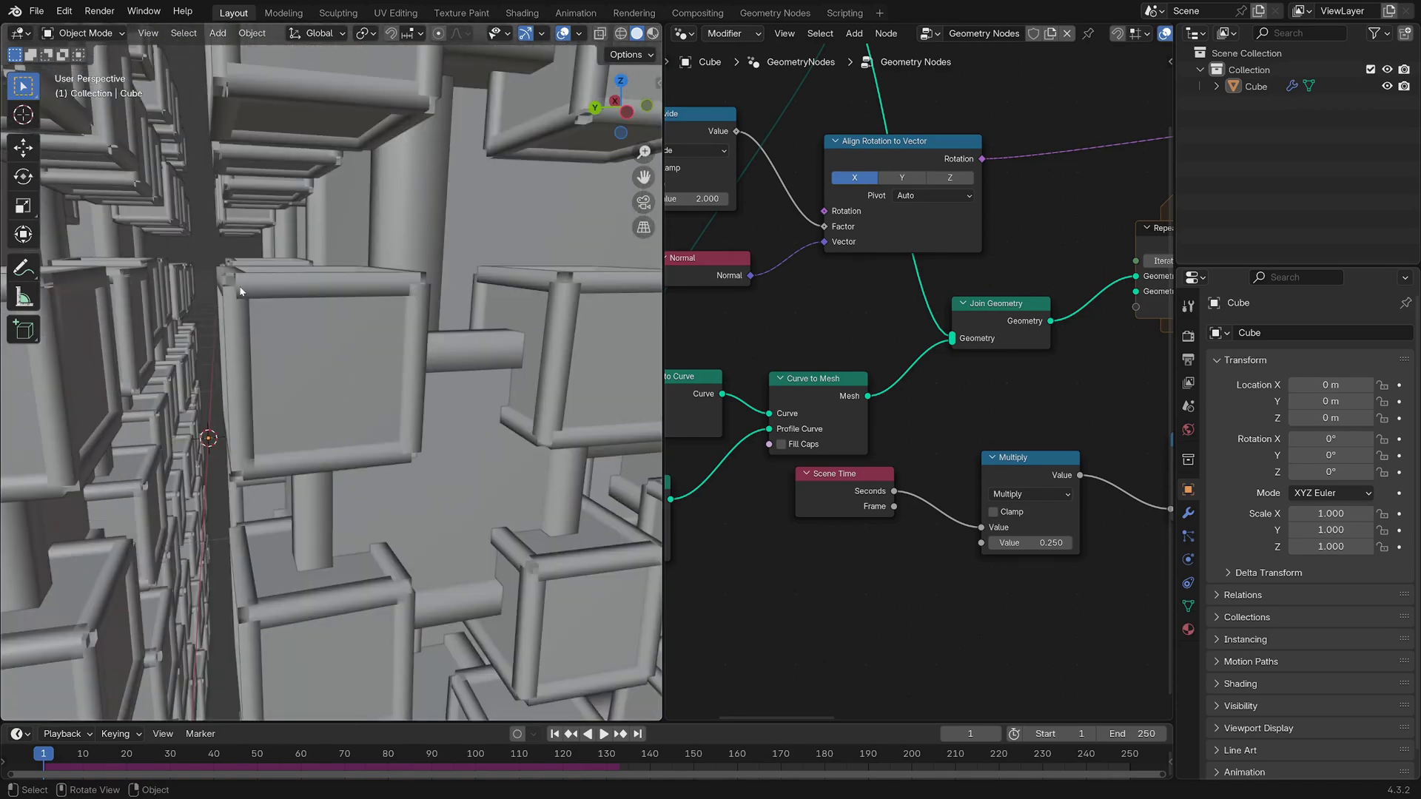
Move the Group Input node well to the left of the other nodes to make room in the tree
scroll(817, 376, down, 9)
middle_drag(803, 428, 883, 454)
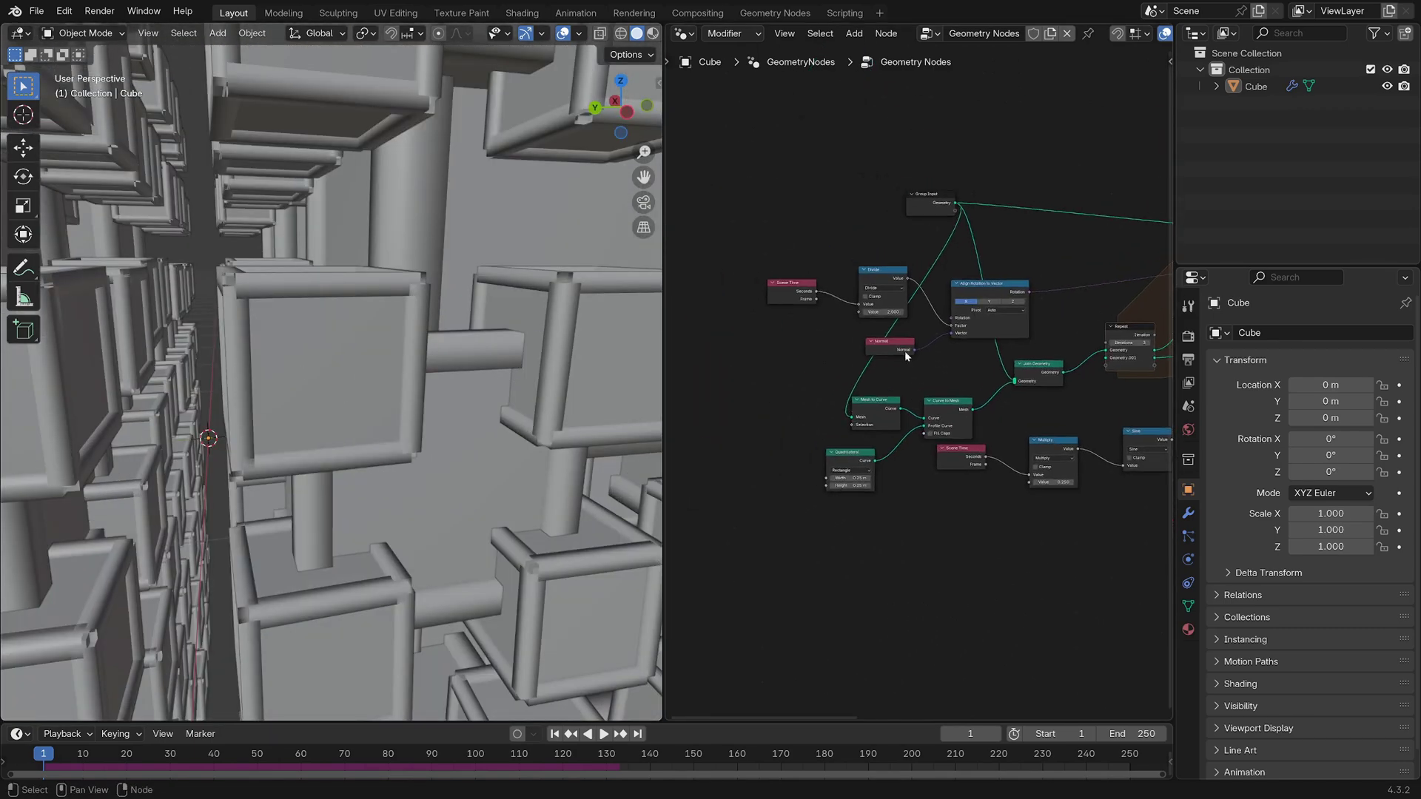
drag(947, 213, 614, 244)
scroll(828, 368, down, 7)
middle_drag(829, 368, 770, 359)
scroll(828, 368, up, 3)
middle_drag(750, 284, 856, 287)
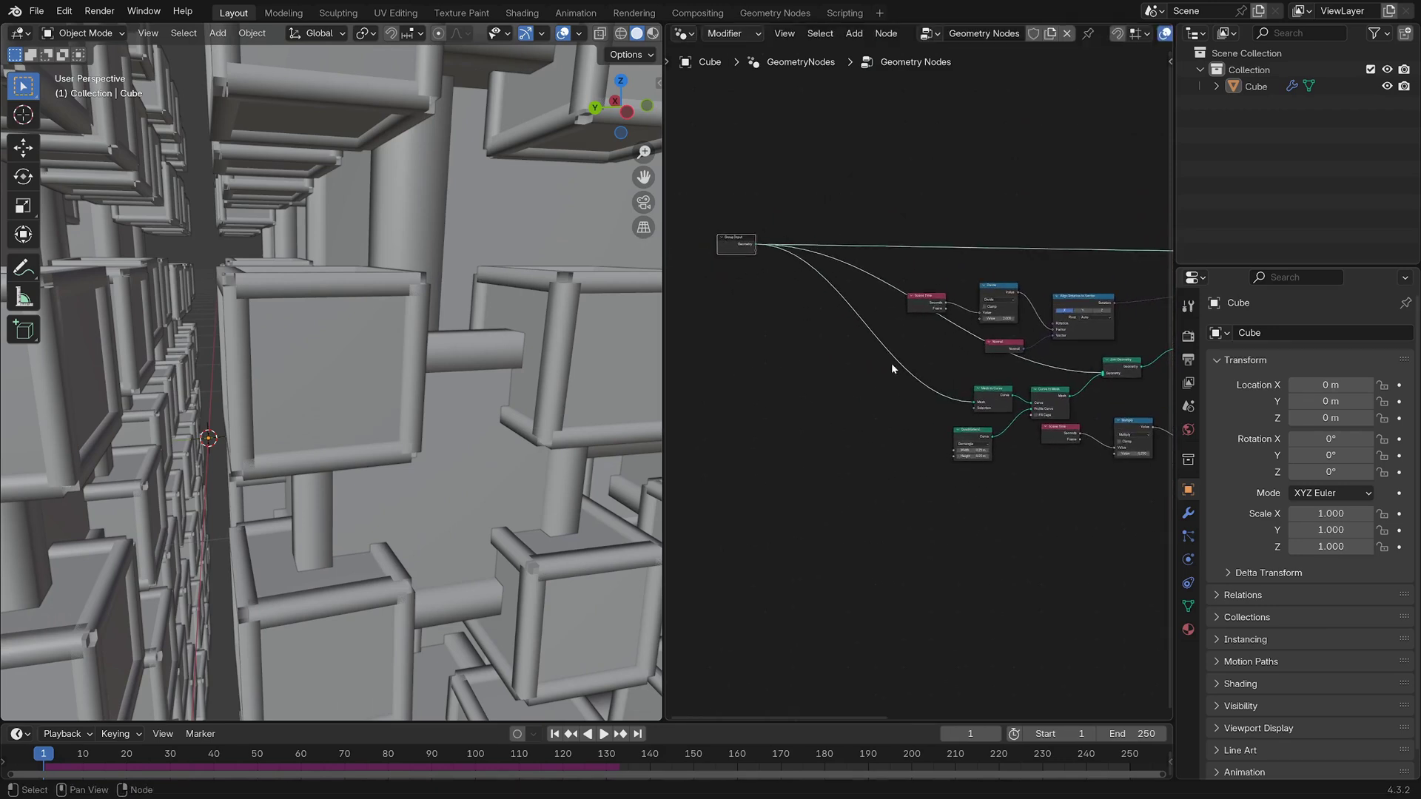
Merge the Group Input links to Mesh to Curve and Join Geometry into one reroute placed just before Mesh to Curve
scroll(893, 364, up, 1)
shift+right_drag(890, 282, 847, 375)
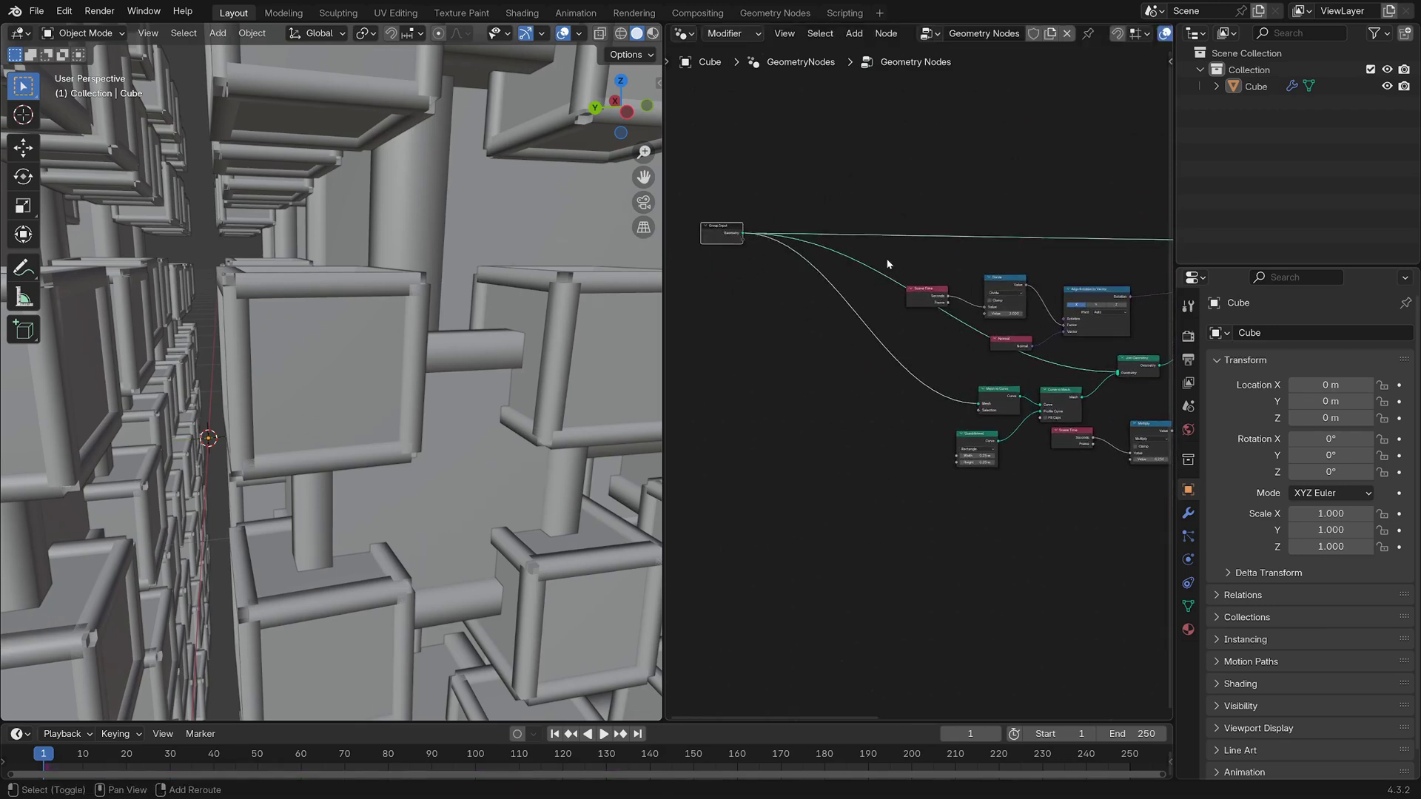
key(g)
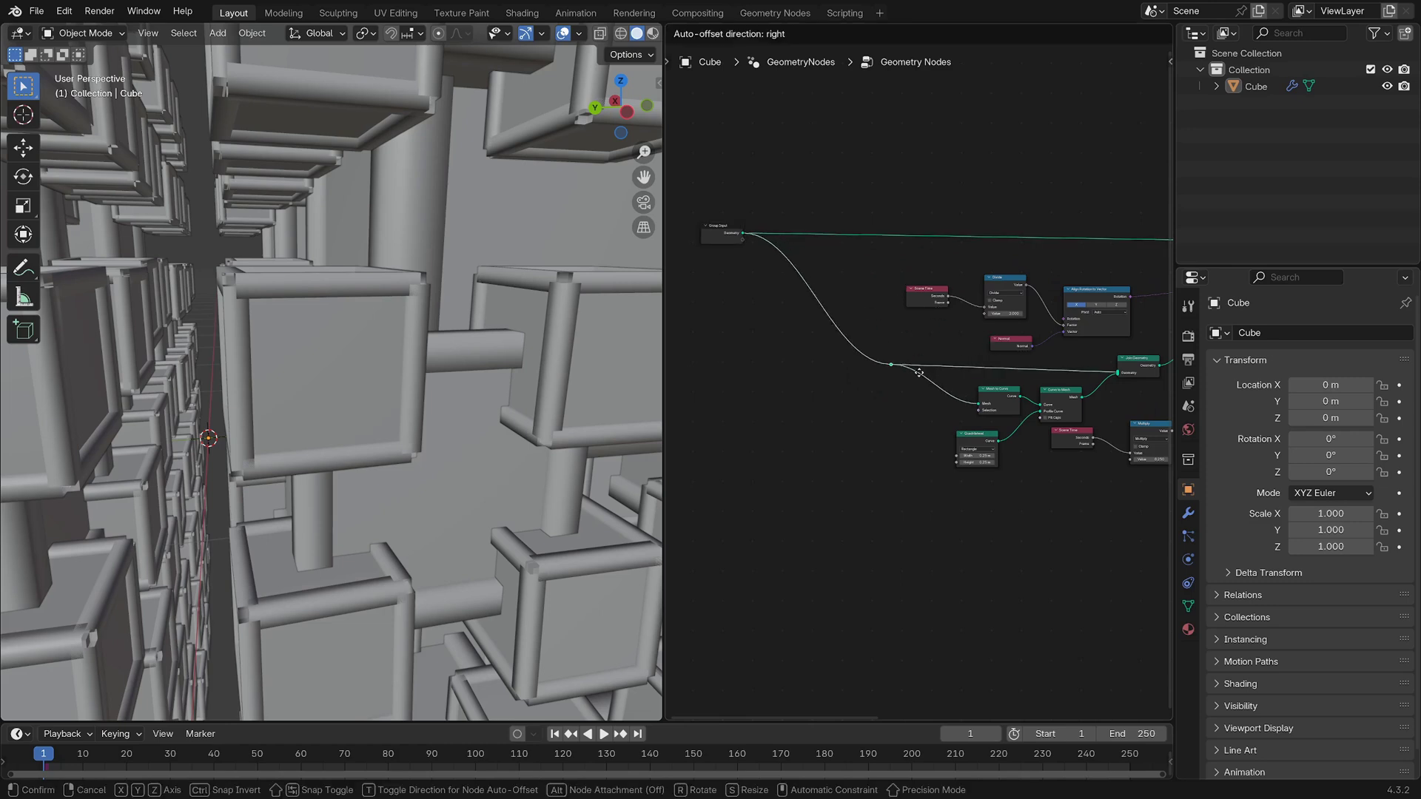
click(919, 372)
Add an Instance on Points node and link the Group Input geometry from the reroute into its Points
key(shift+a)
text(instance)
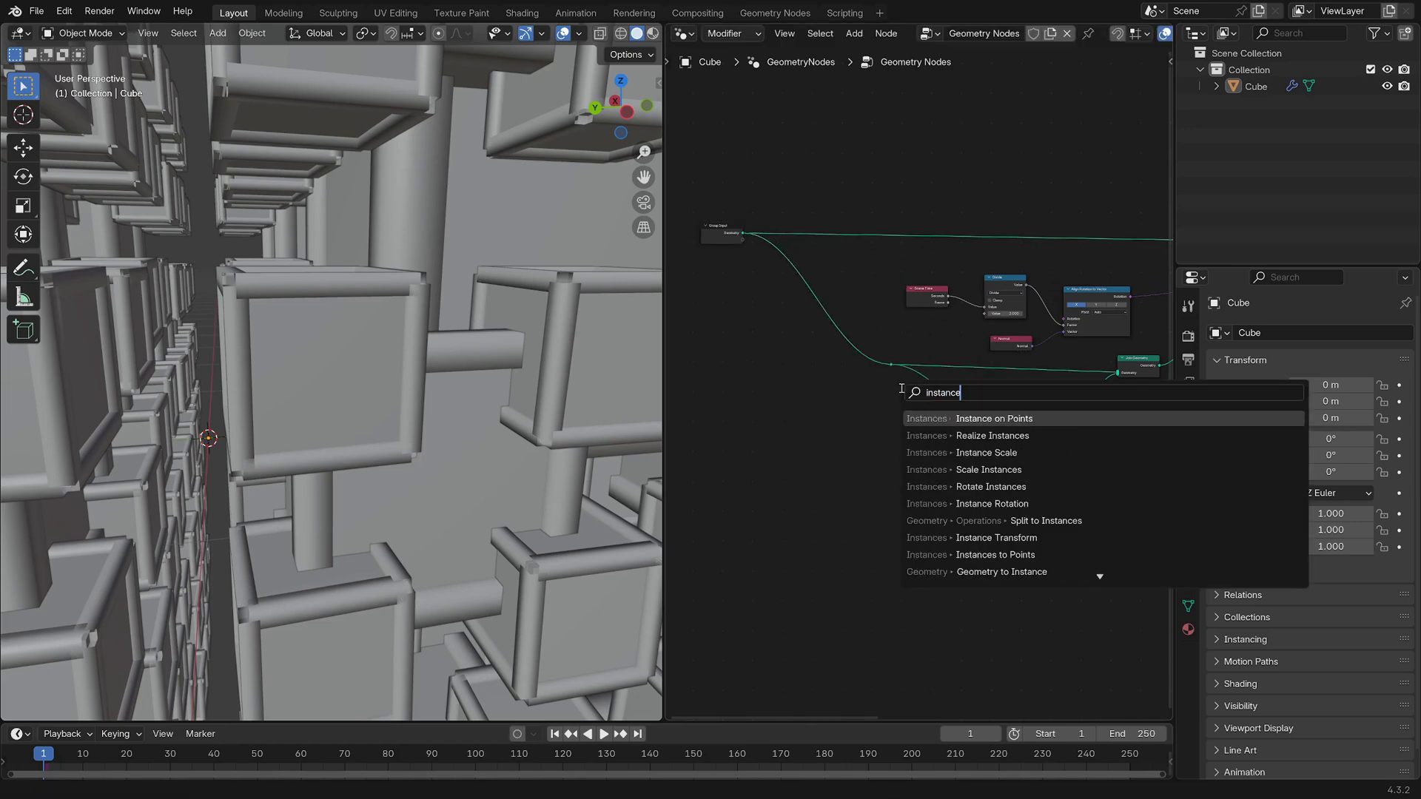
key(Return)
scroll(870, 408, up, 2)
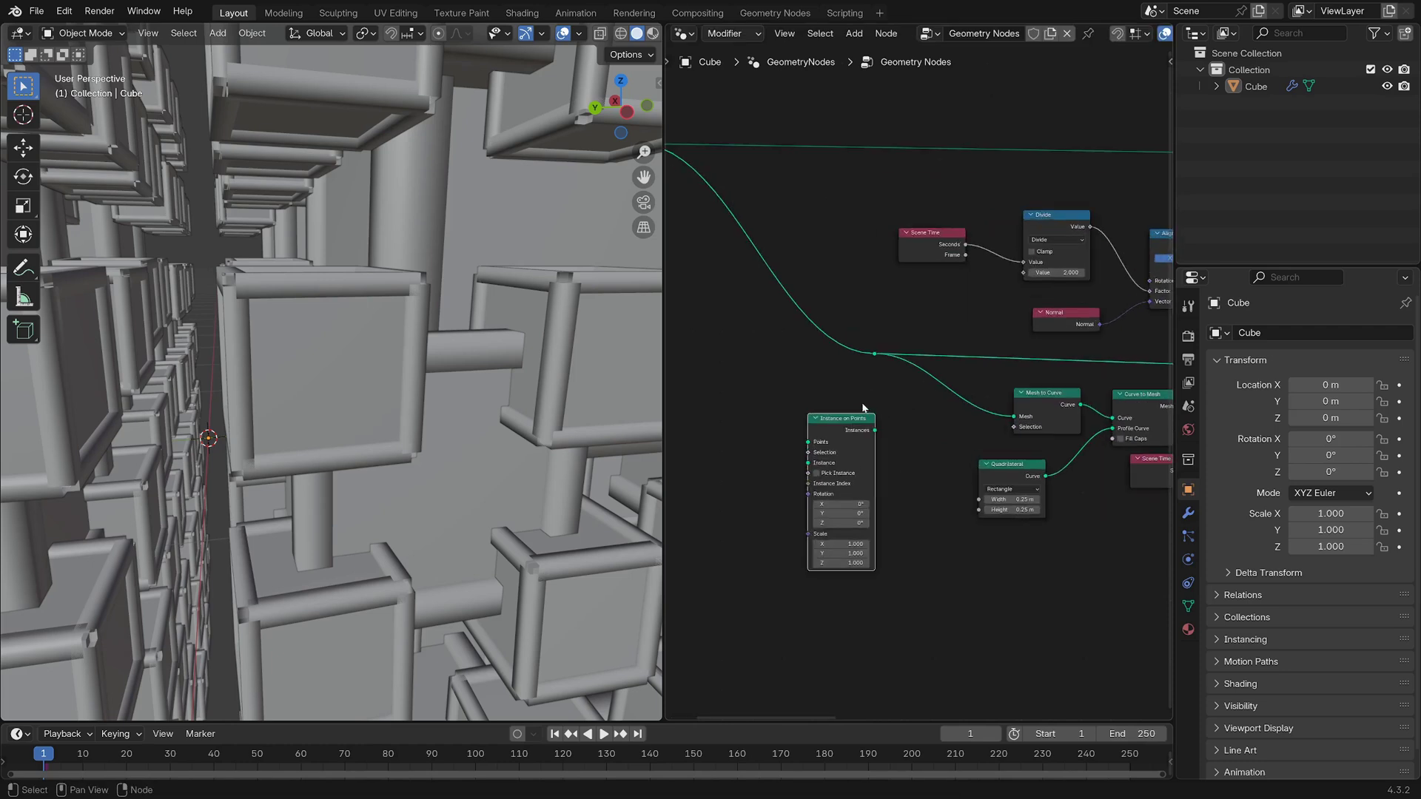
click(881, 408)
scroll(920, 441, down, 2)
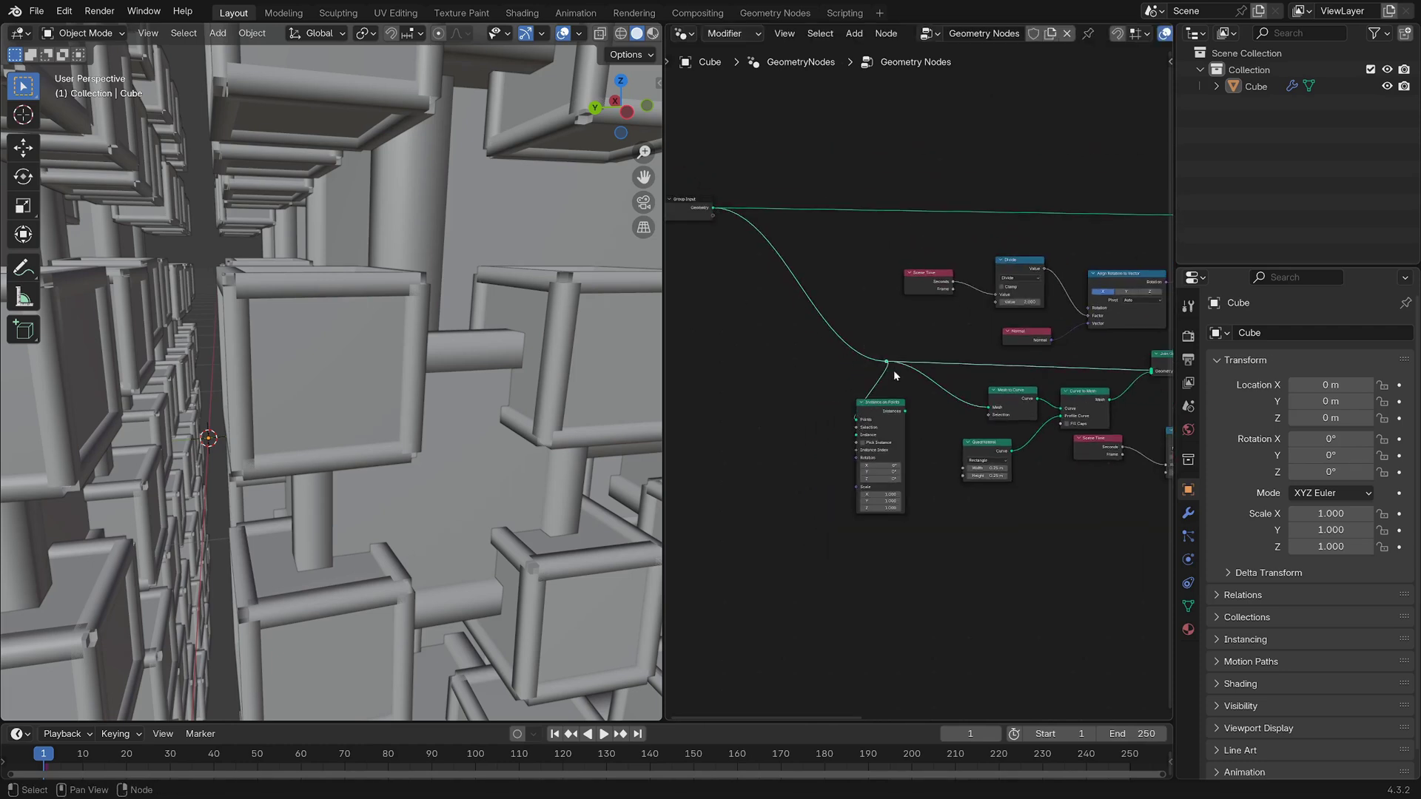
Add a Cube mesh primitive node and link its Mesh to the Instance input of Instance on Points
scroll(925, 396, up, 3)
key(shift+a)
text(cube)
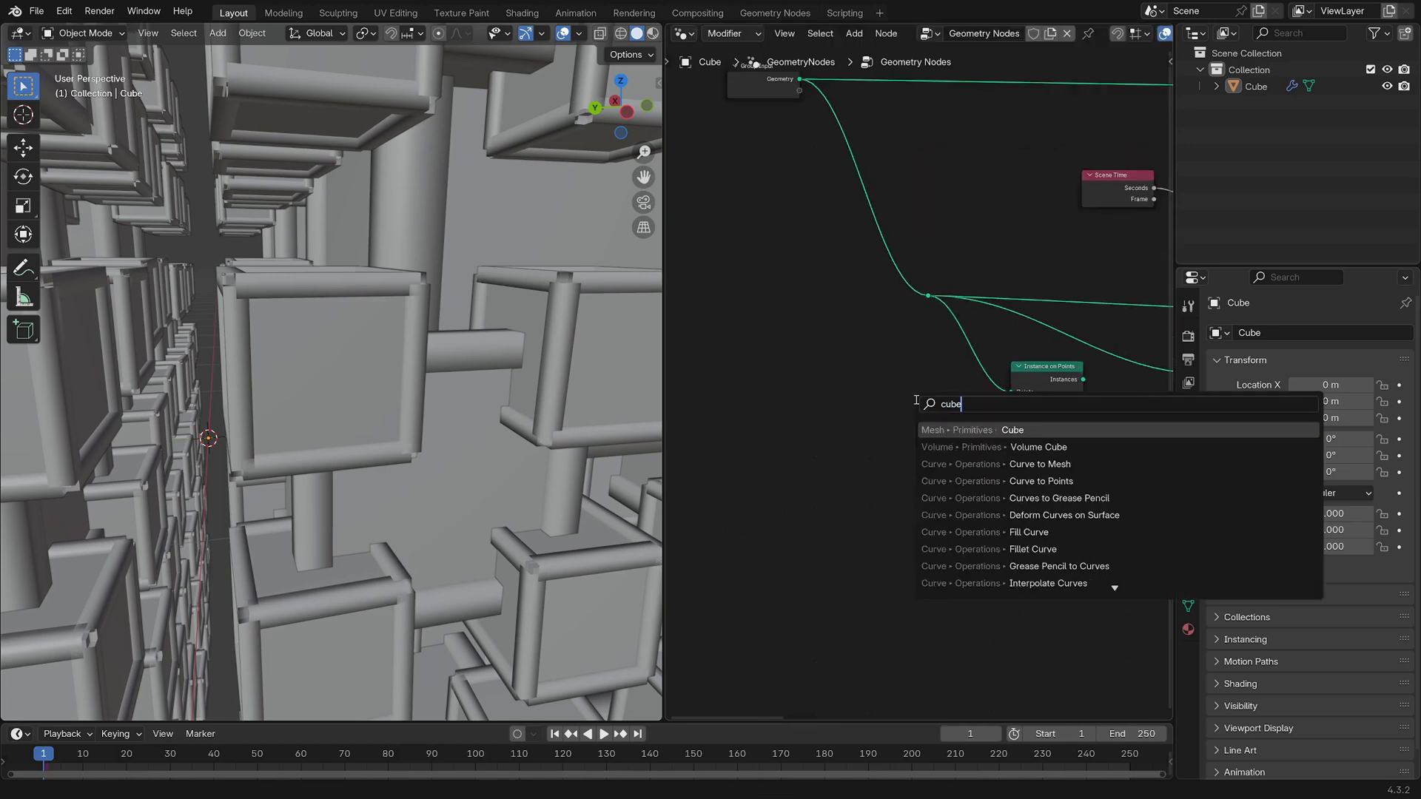
key(Return)
click(876, 422)
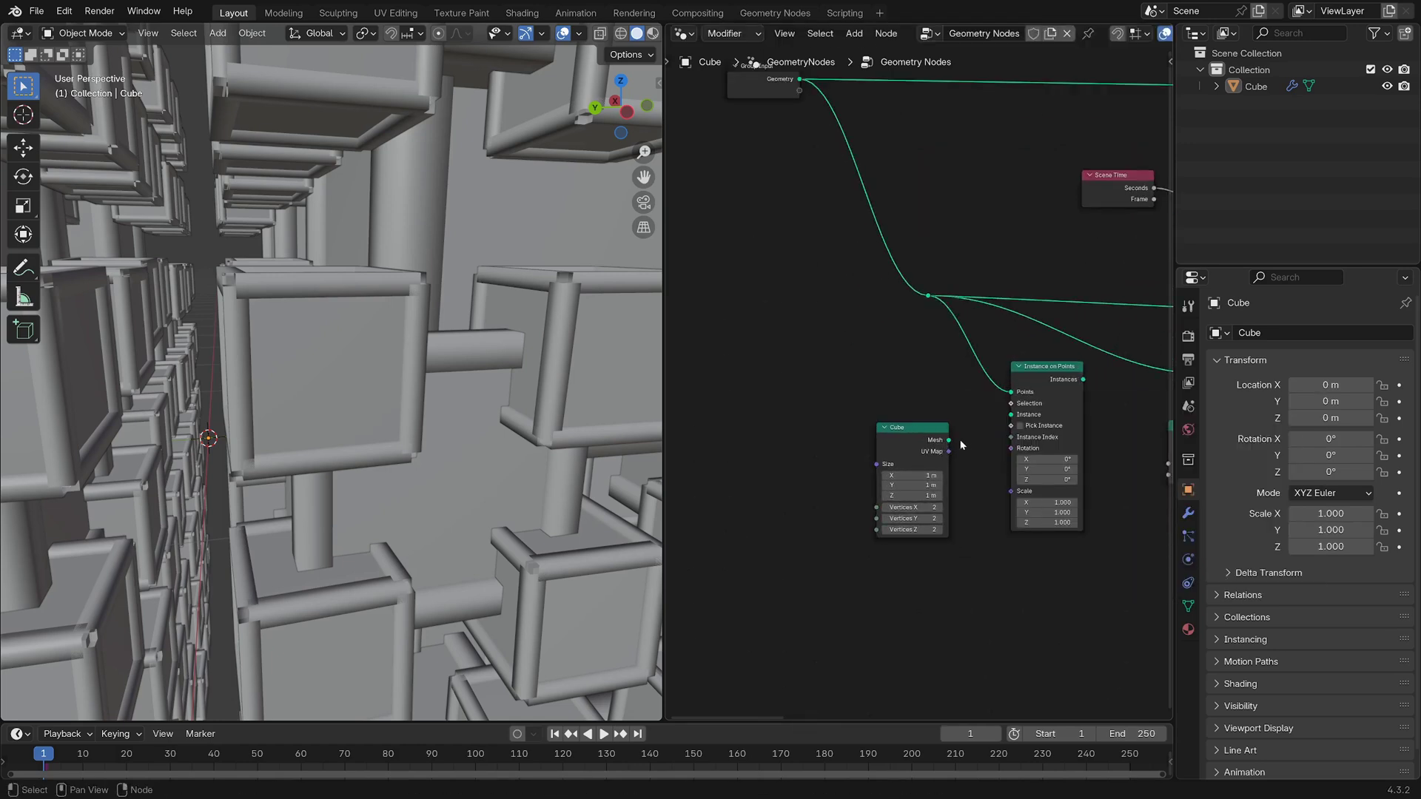
scroll(1008, 422, down, 2)
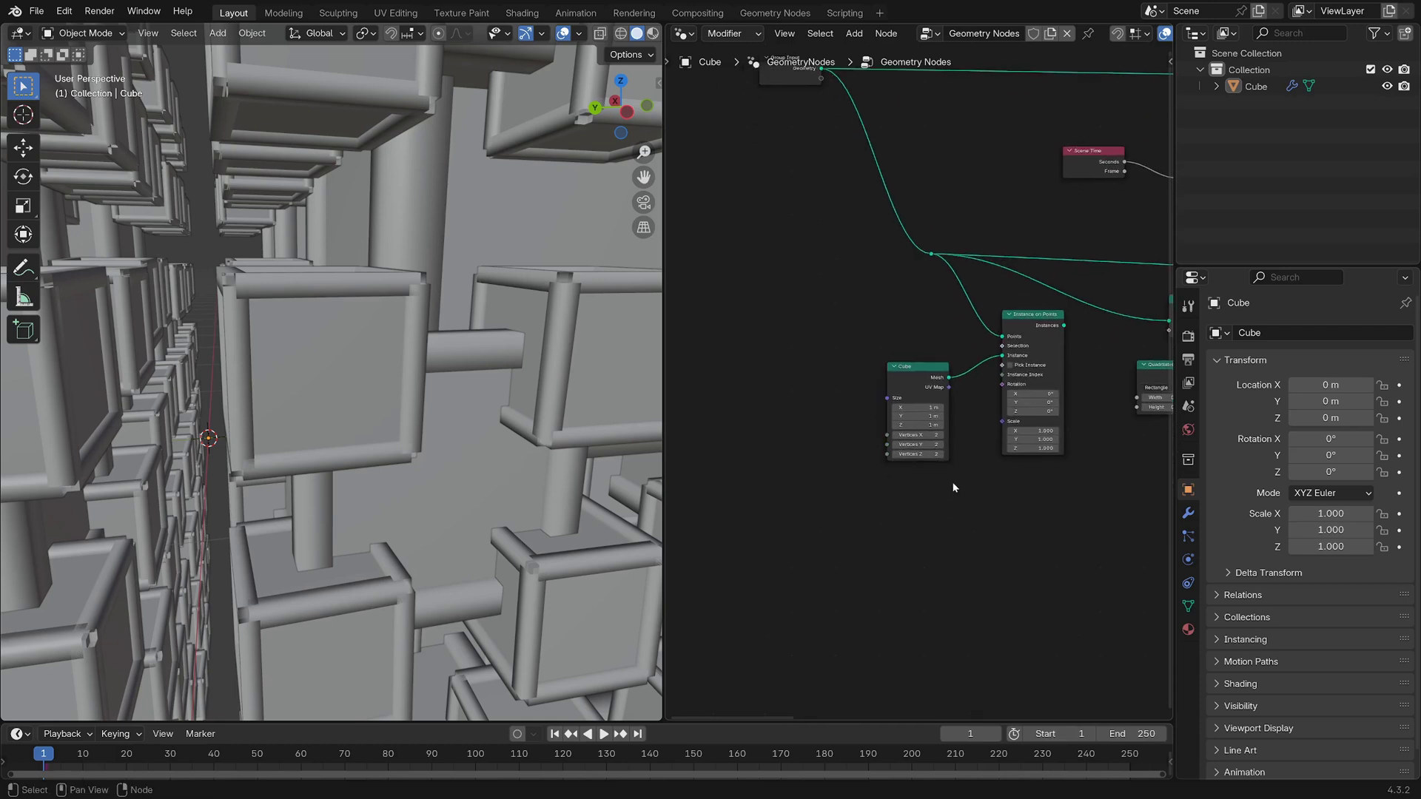
Set the Instance on Points scale to 0.333 on X, Y and Z
scroll(951, 501, up, 2)
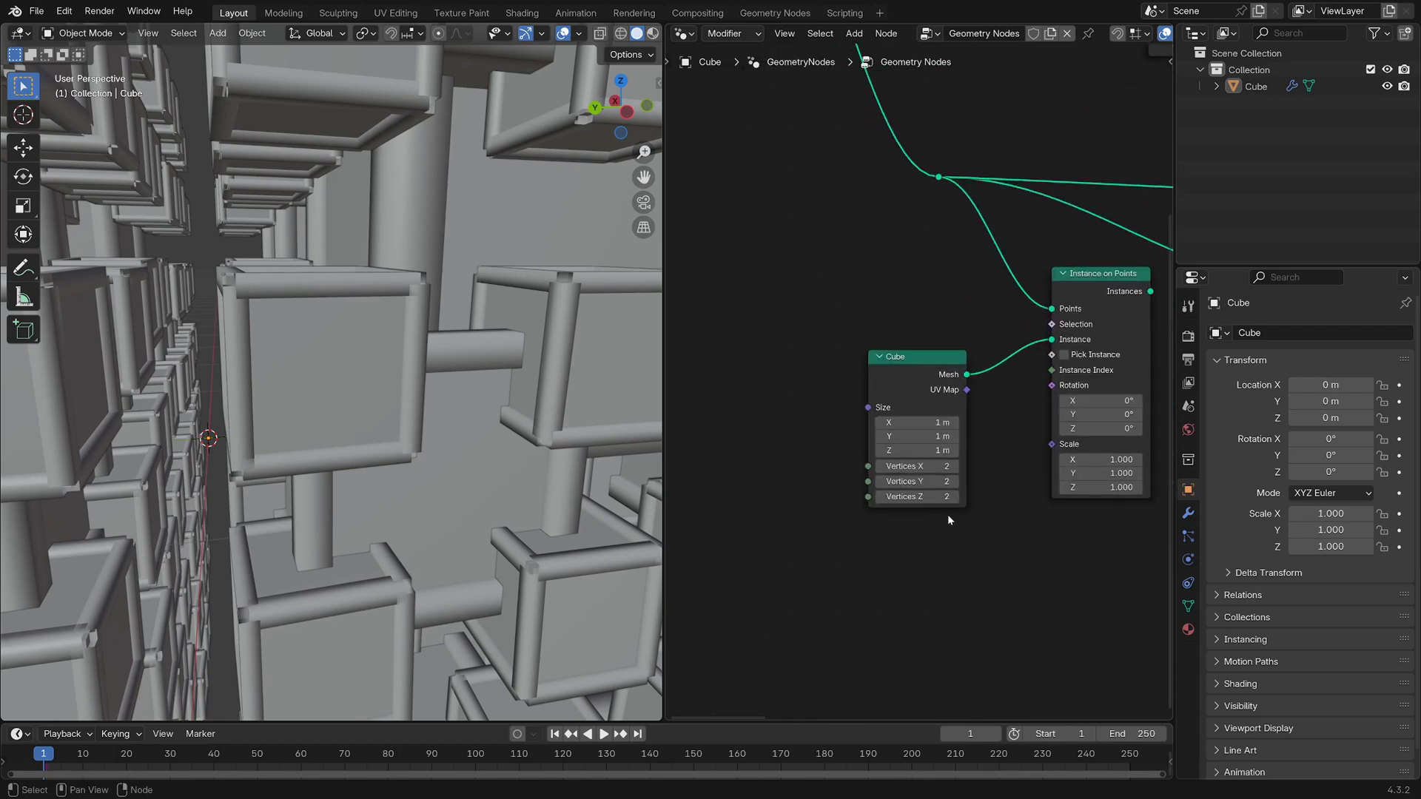
middle_drag(949, 517, 867, 489)
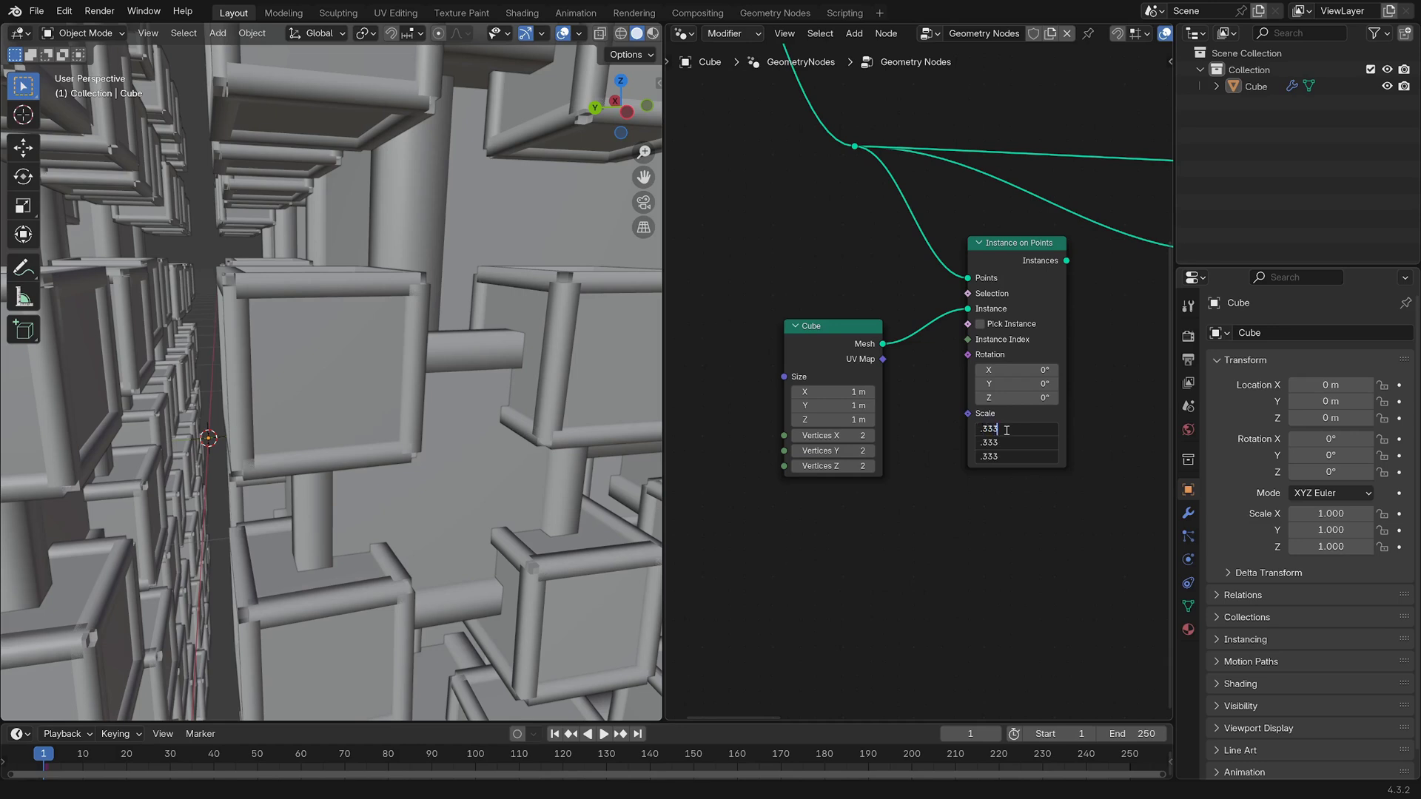
scroll(932, 393, down, 2)
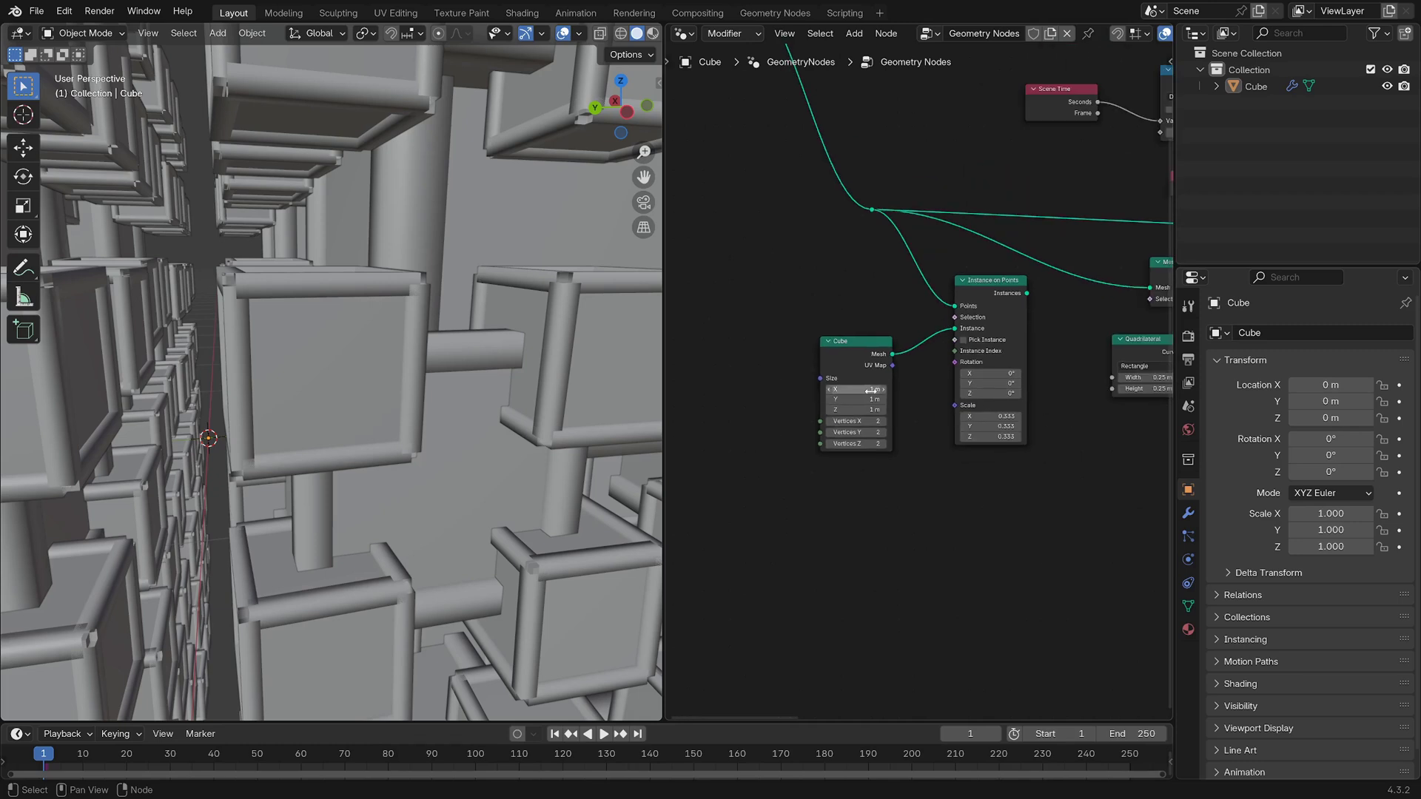
Move the Cube node further left and insert a Set Shade Smooth node between it and Instance on Points
key(g)
click(752, 392)
key(shift+a)
text(set sh)
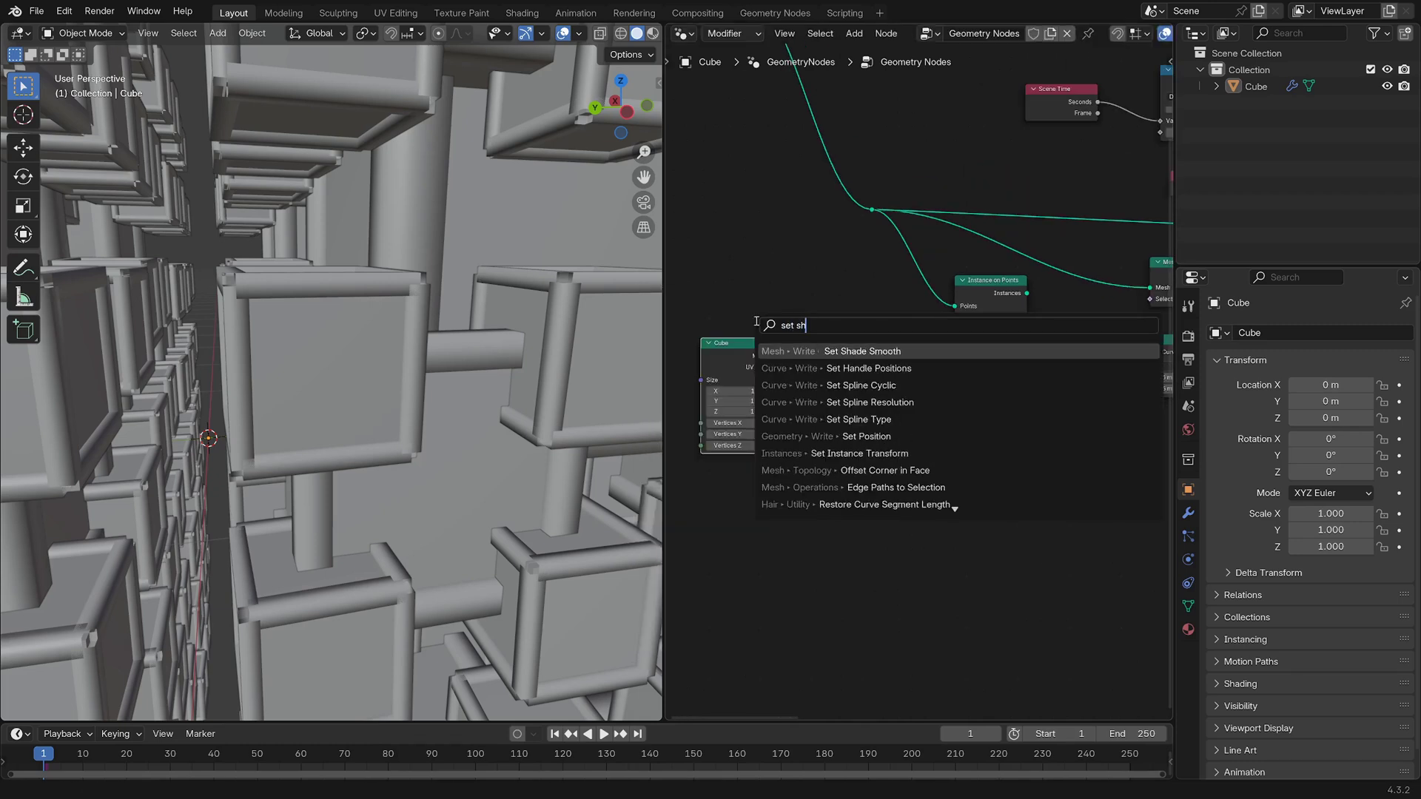
key(Return)
click(809, 377)
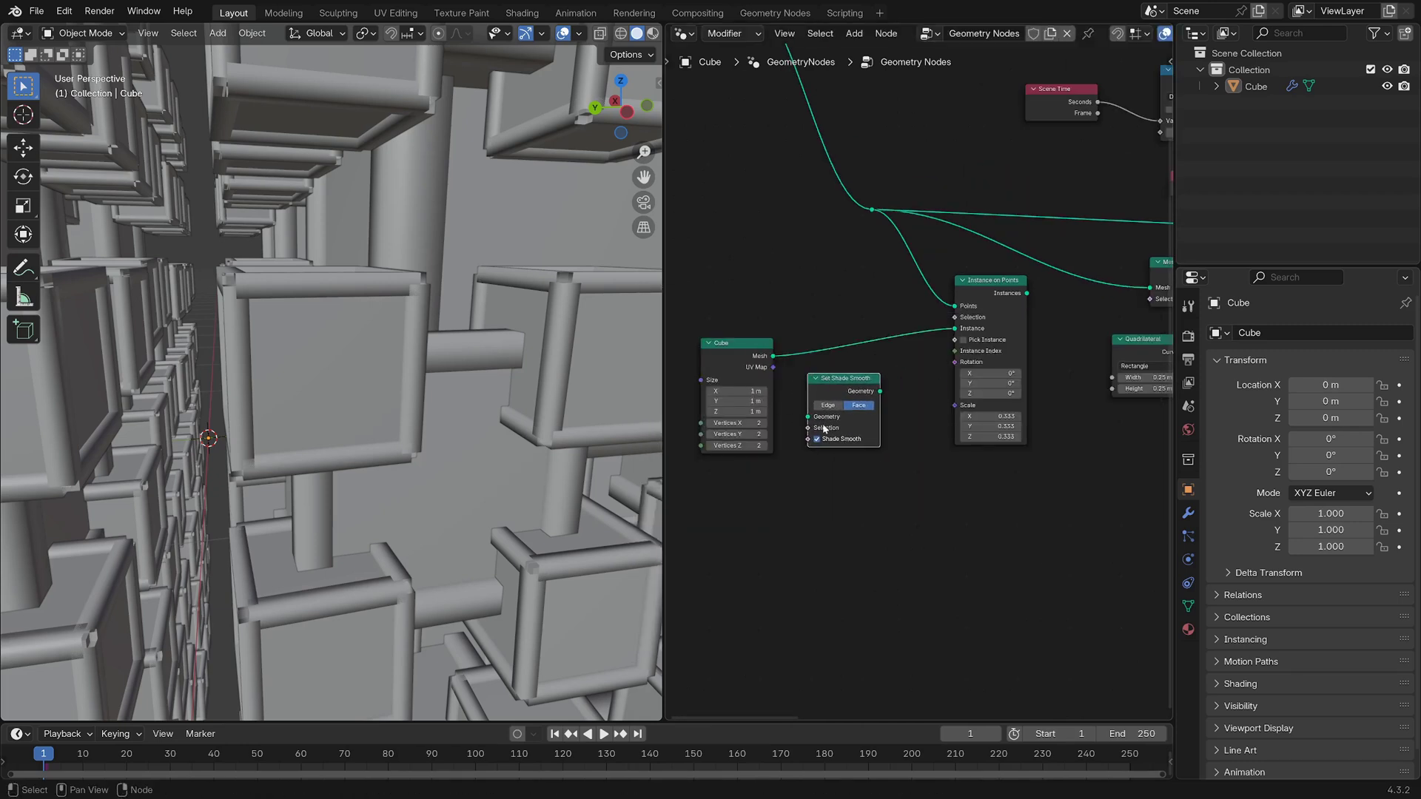
middle_drag(834, 433, 753, 470)
key(g)
click(775, 368)
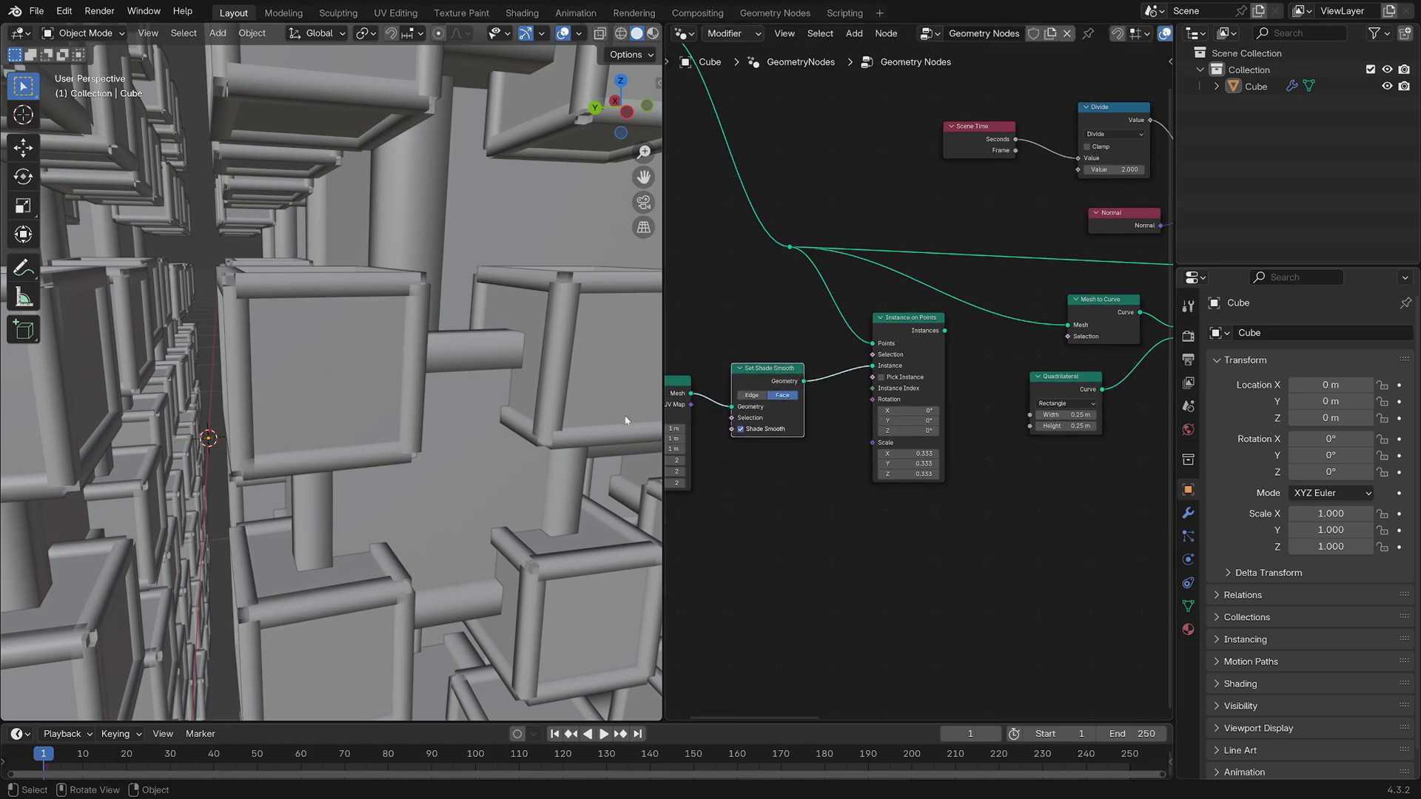
Link the Instances output of Instance on Points into the Join Geometry node before Repeat
middle_drag(966, 356, 769, 379)
scroll(866, 424, down, 3)
drag(1039, 302, 1035, 294)
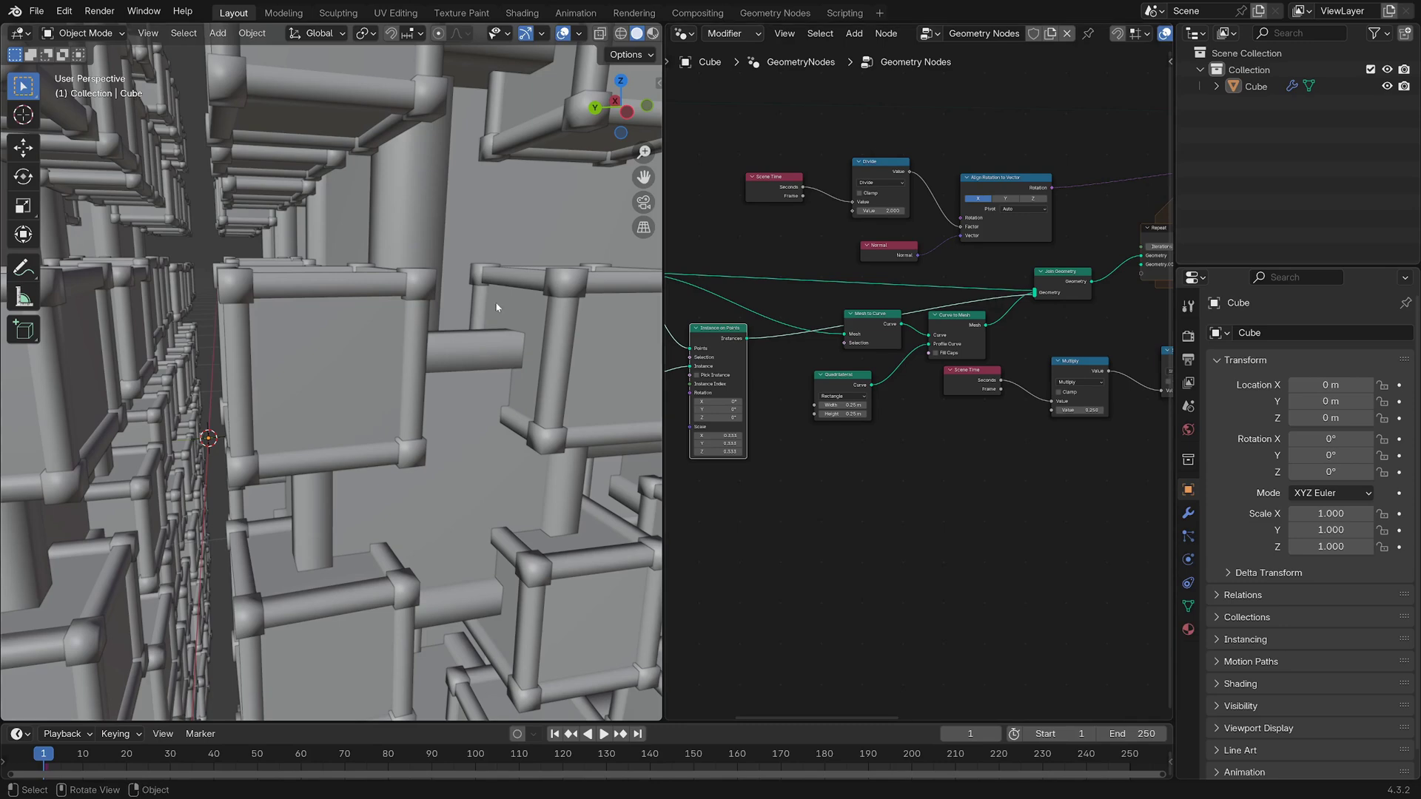
Frame the fractal in the left orthographic view and examine the small cubes at its frame corners
middle_drag(727, 407, 1002, 375)
scroll(931, 365, up, 5)
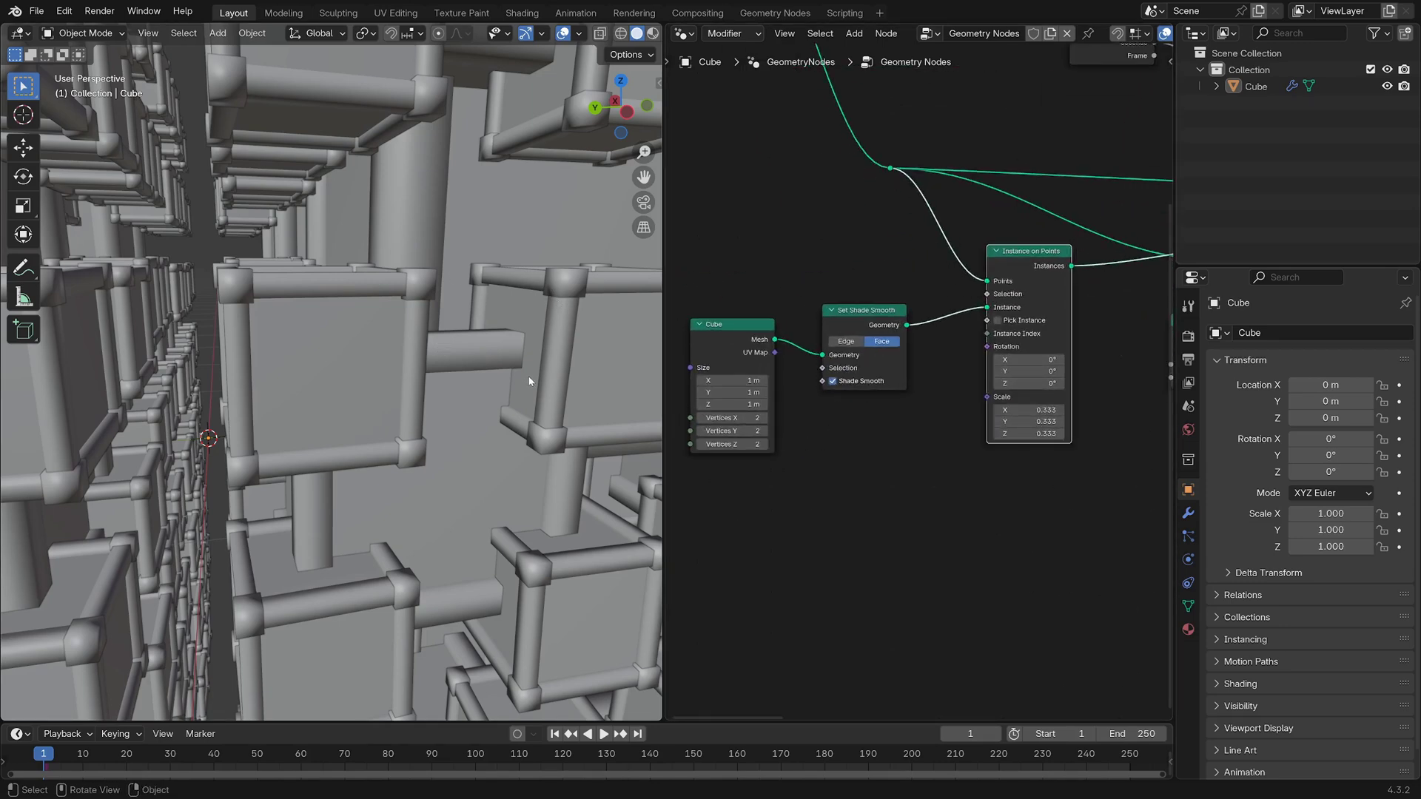
key(KP_Decimal)
key(ctrl+KP_3)
scroll(357, 436, up, 6)
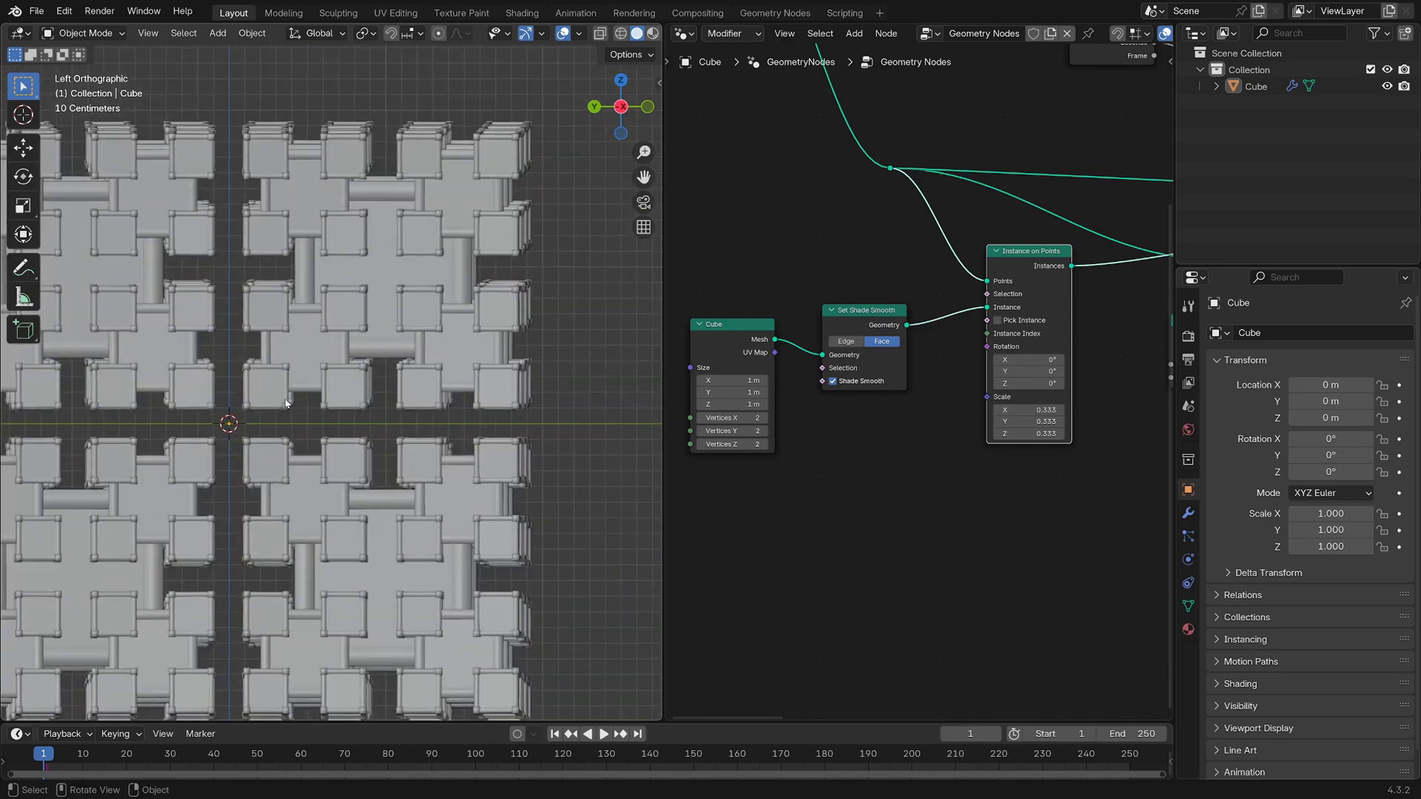
scroll(284, 339, up, 3)
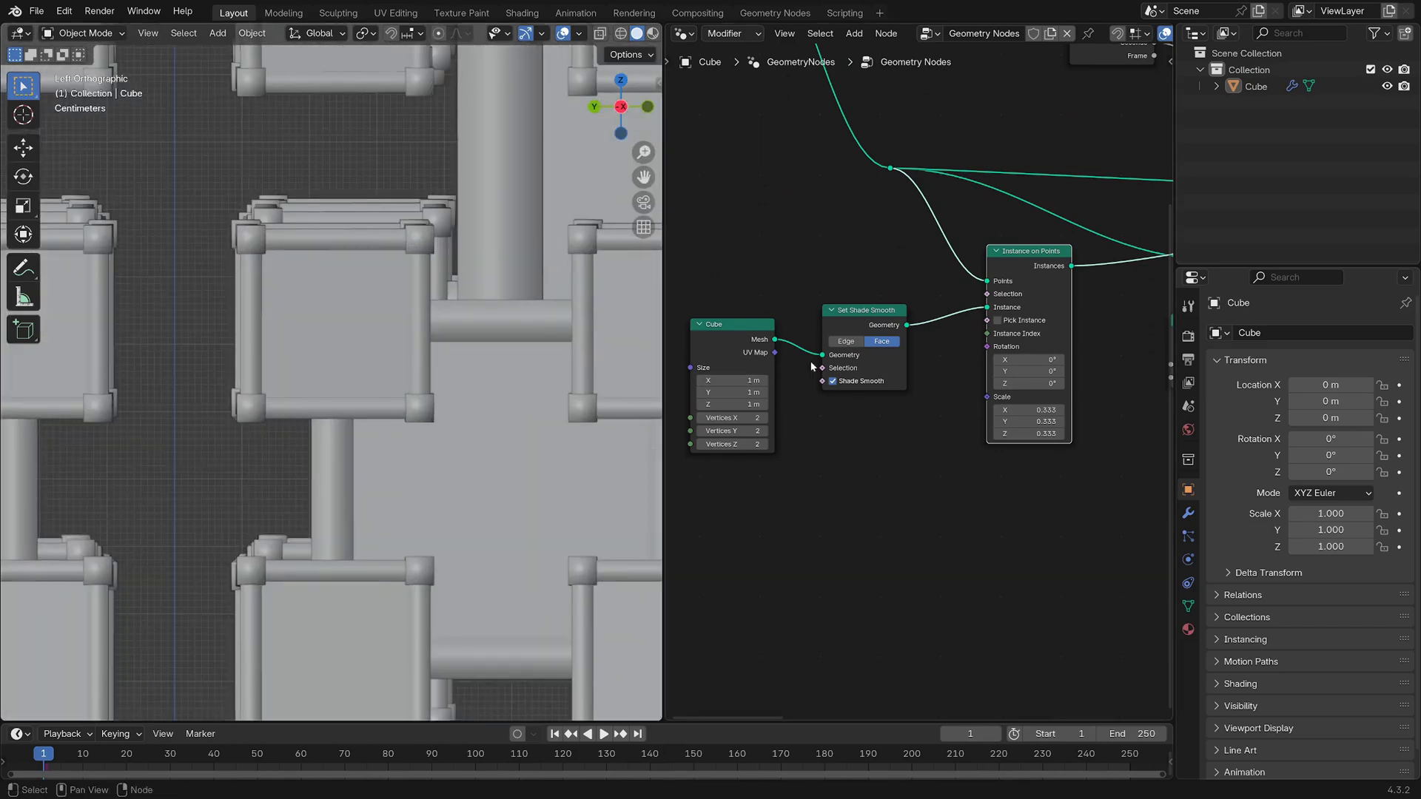
Try the animation with Shade Smooth turned off for the corner cubes, and replay it with the option back on
click(833, 381)
scroll(344, 351, down, 5)
key(space)
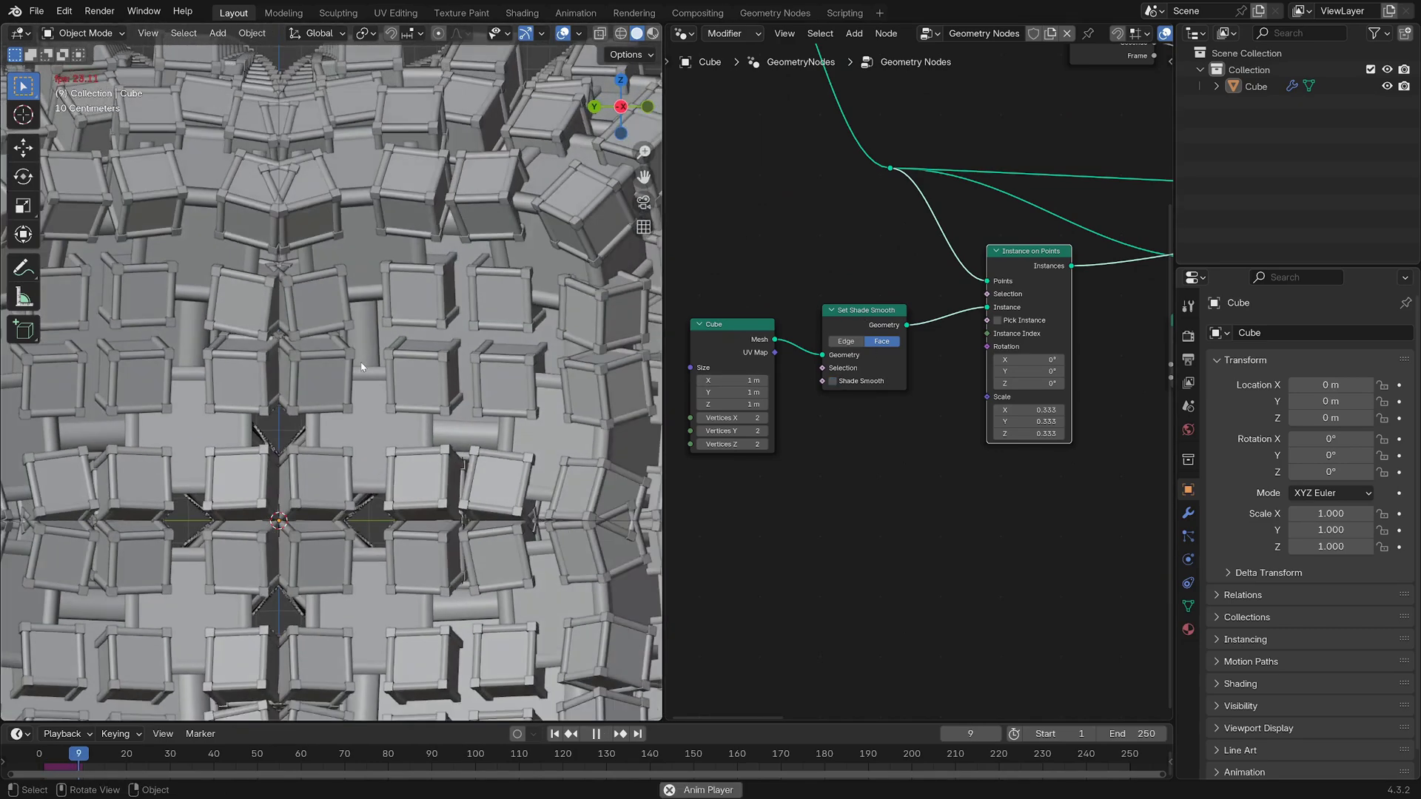
scroll(361, 361, down, 5)
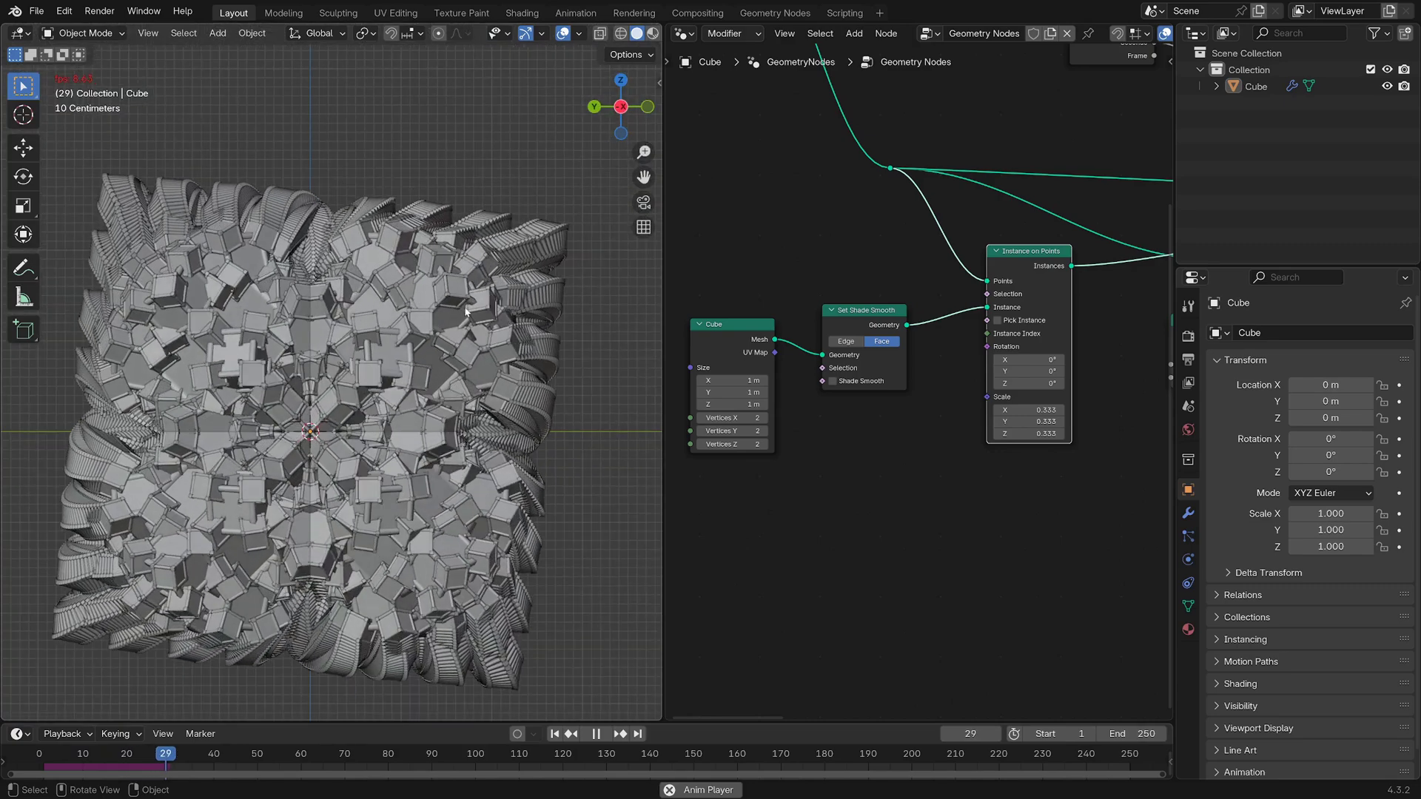
key(space)
key(shift+Left)
key(space)
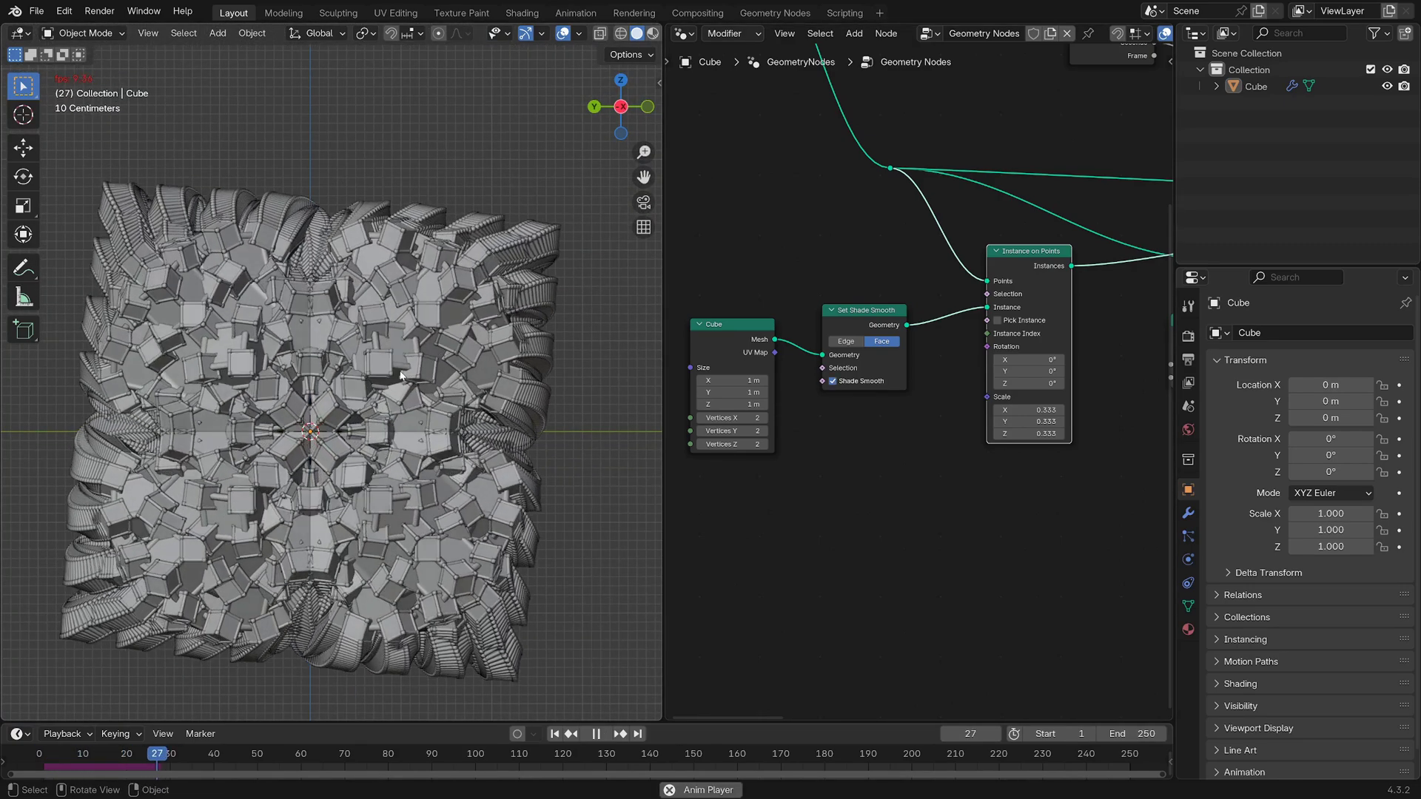
key(space)
Examine the framed cubes and their trails up close at frame 30, and continue playing the animation
scroll(352, 495, up, 8)
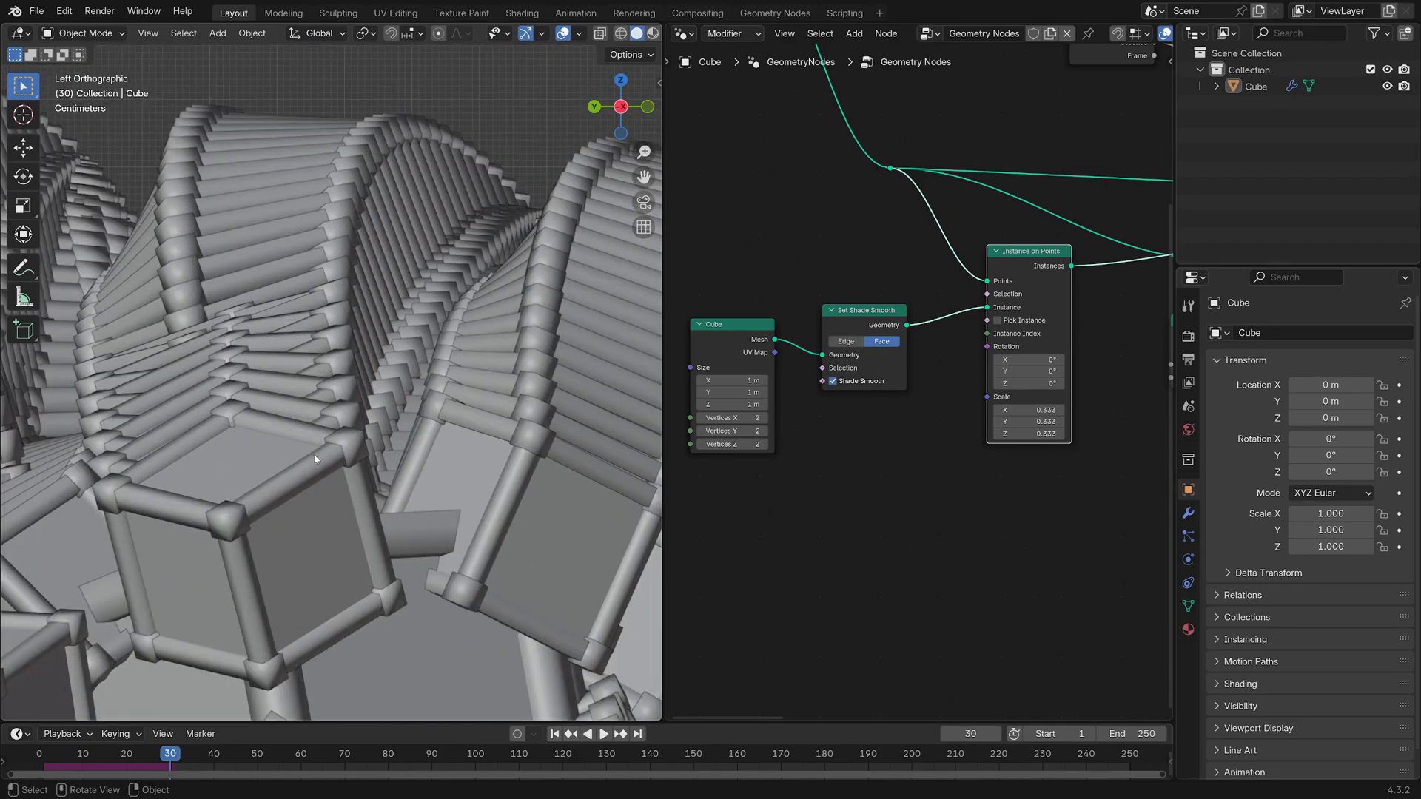
scroll(312, 455, down, 8)
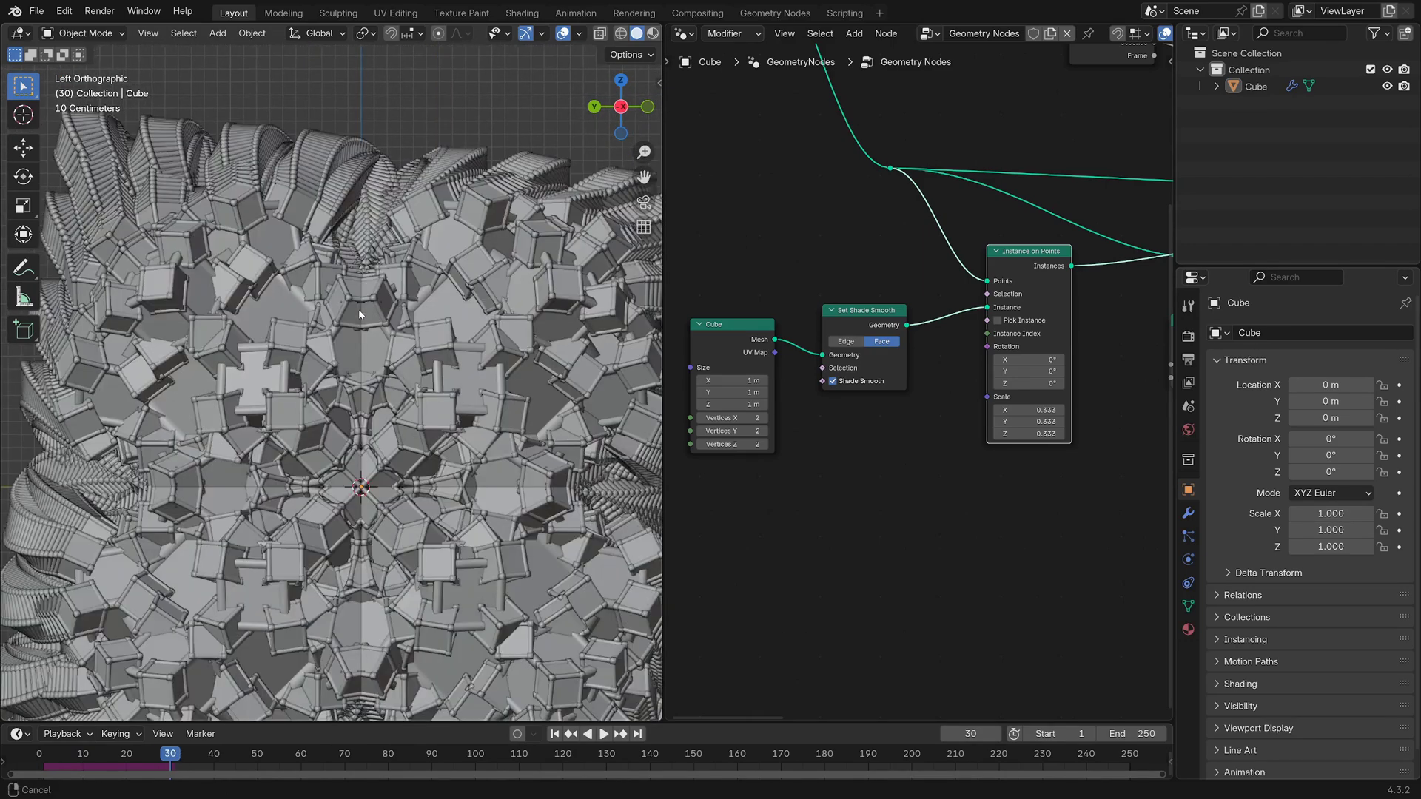
scroll(367, 343, down, 2)
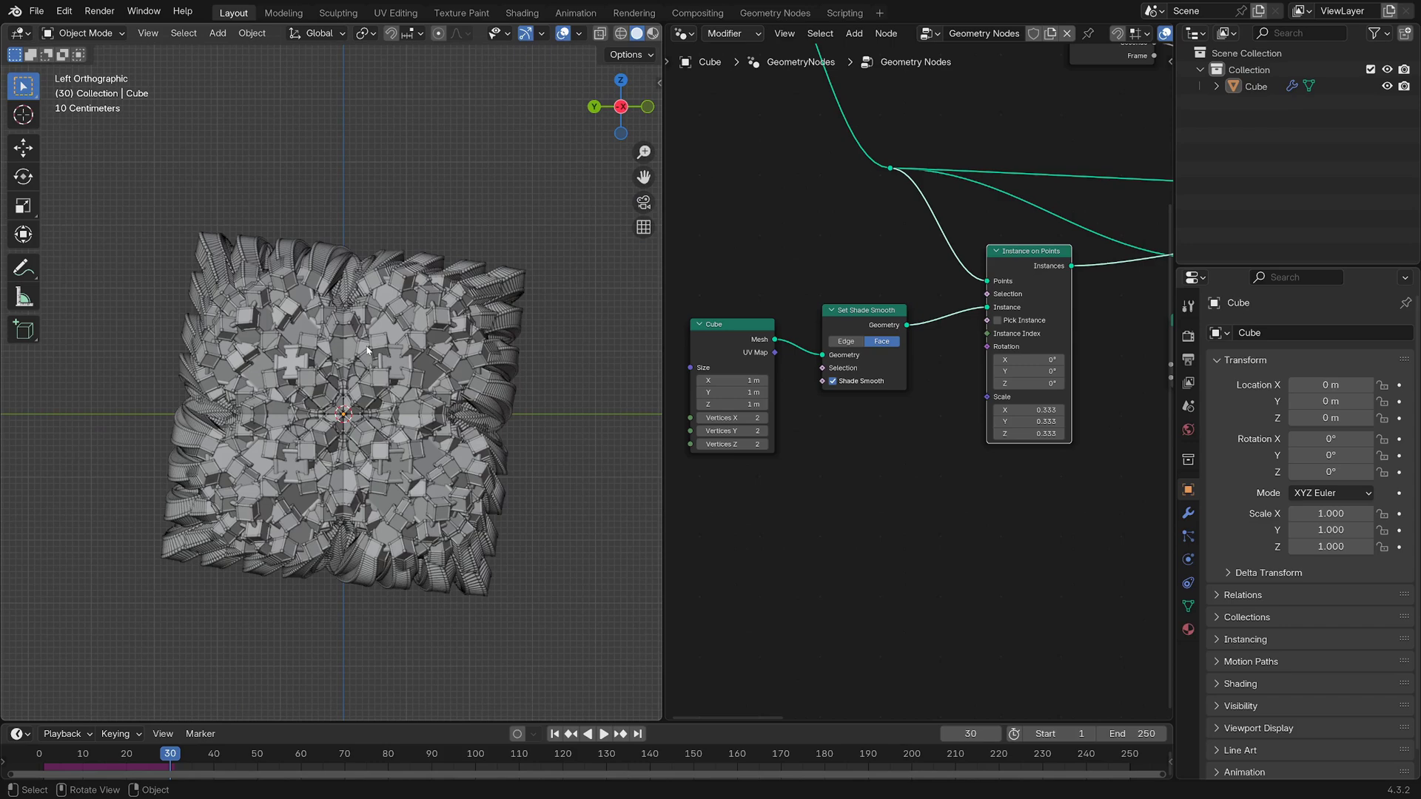
key(space)
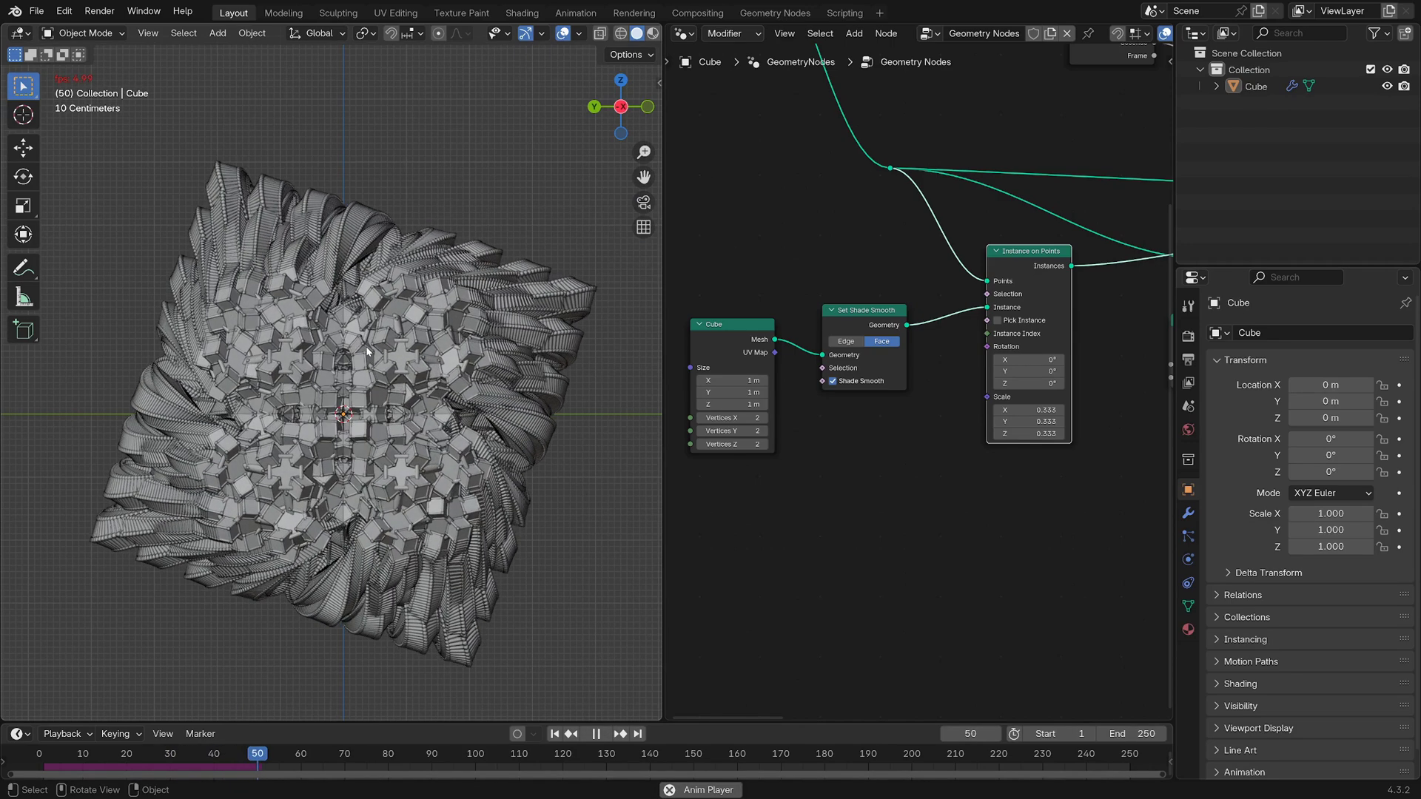
key(shift+Left)
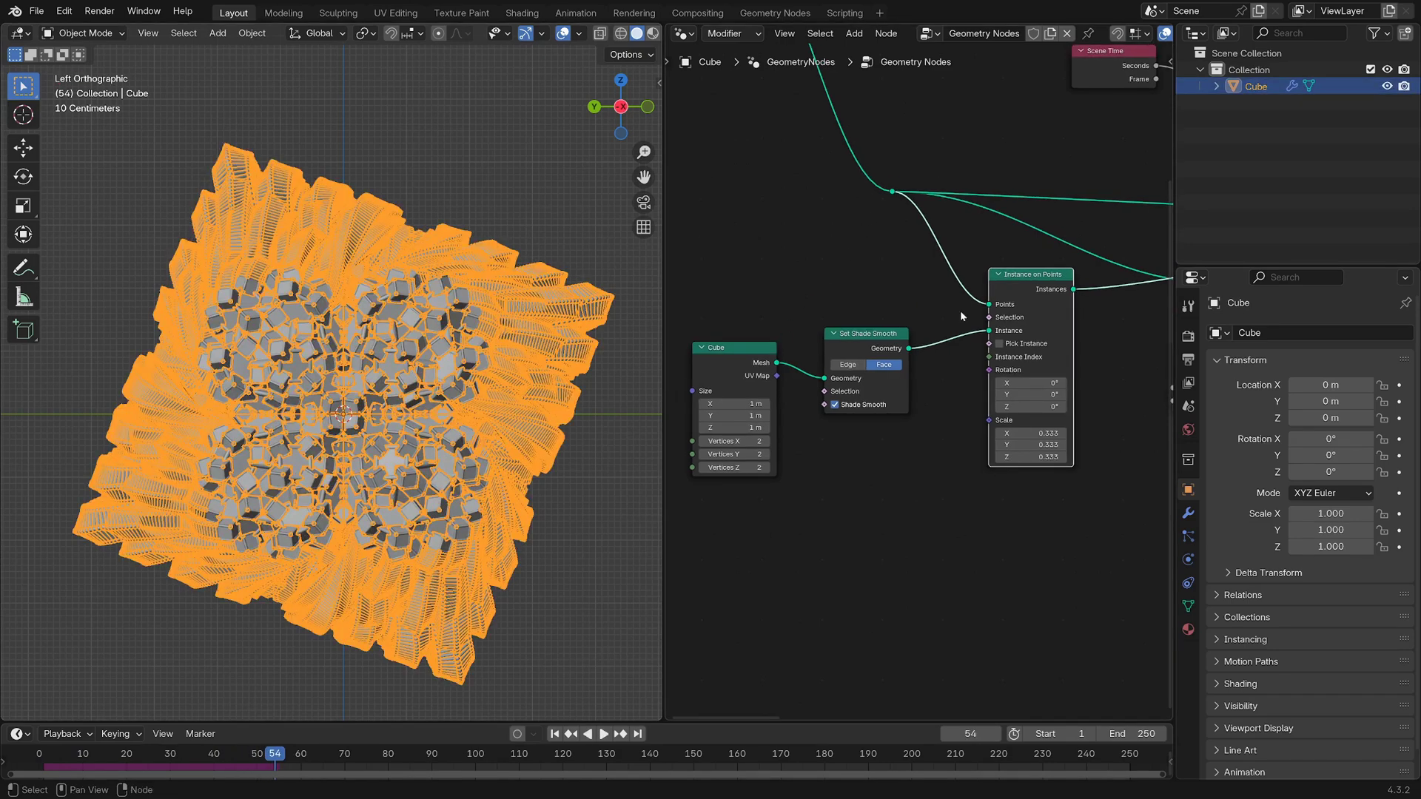
Insert a Set Material node between Join Geometry and Repeat and assign the existing material to it
middle_drag(1140, 263, 899, 347)
scroll(999, 348, down, 3)
middle_drag(1057, 356, 765, 384)
scroll(992, 370, up, 4)
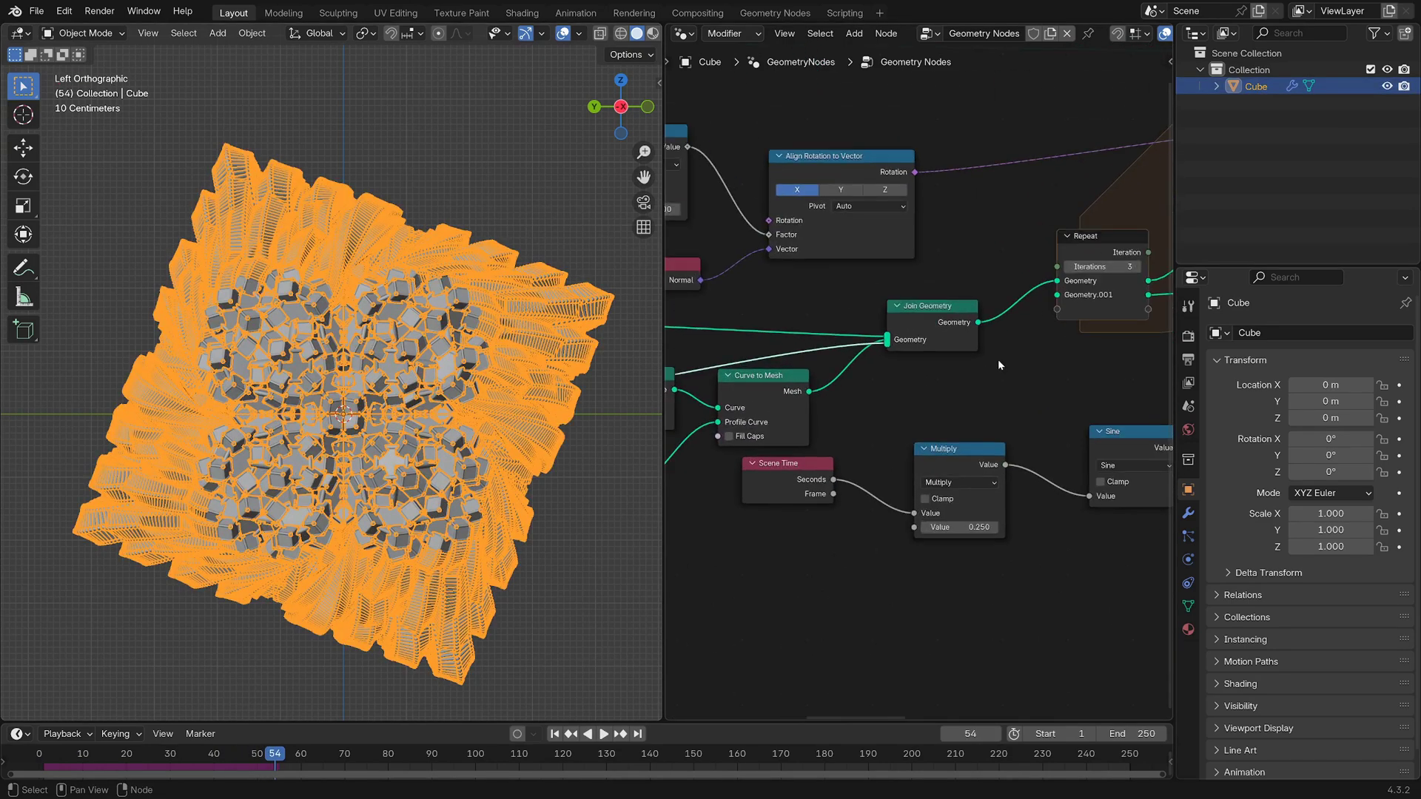
key(shift+a)
text(set mater)
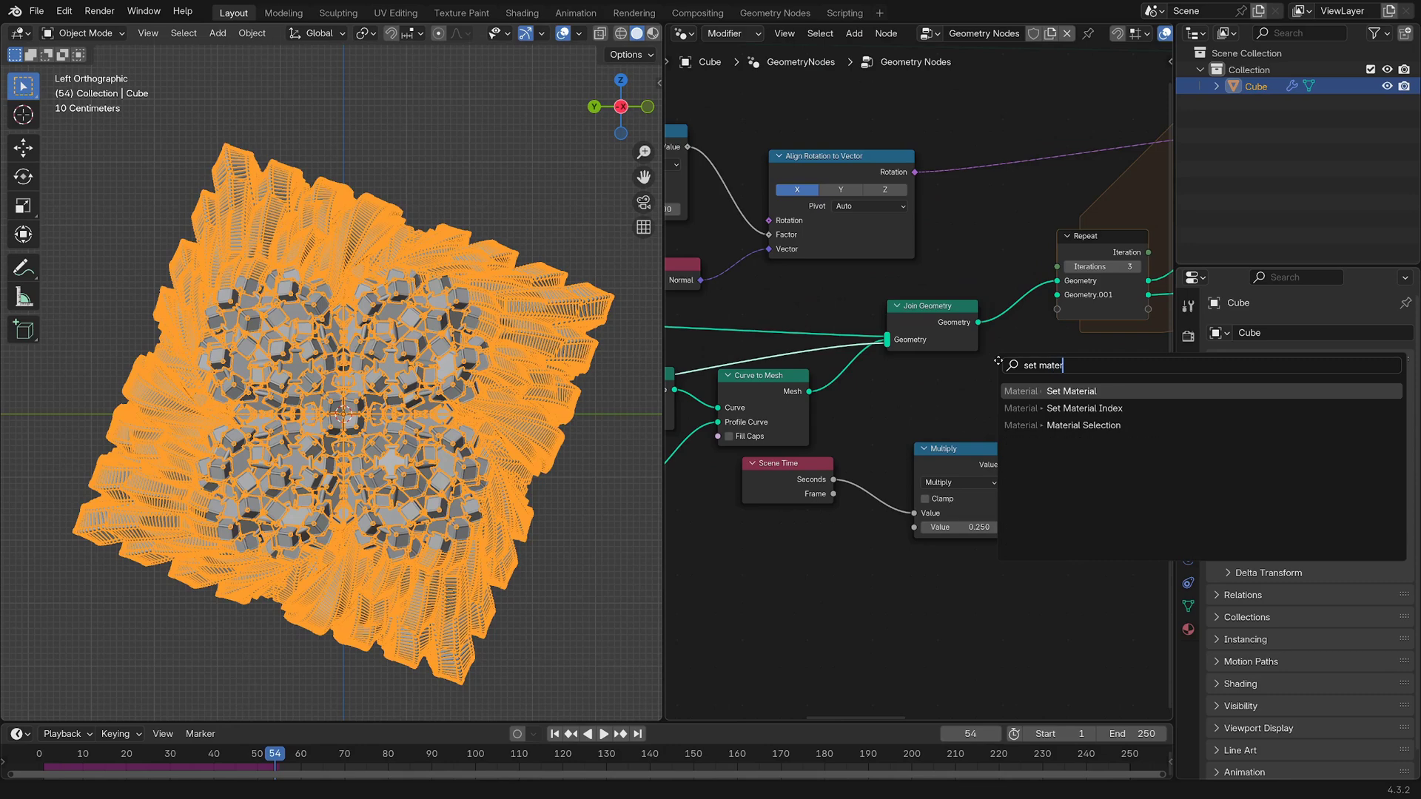
key(Return)
click(1004, 289)
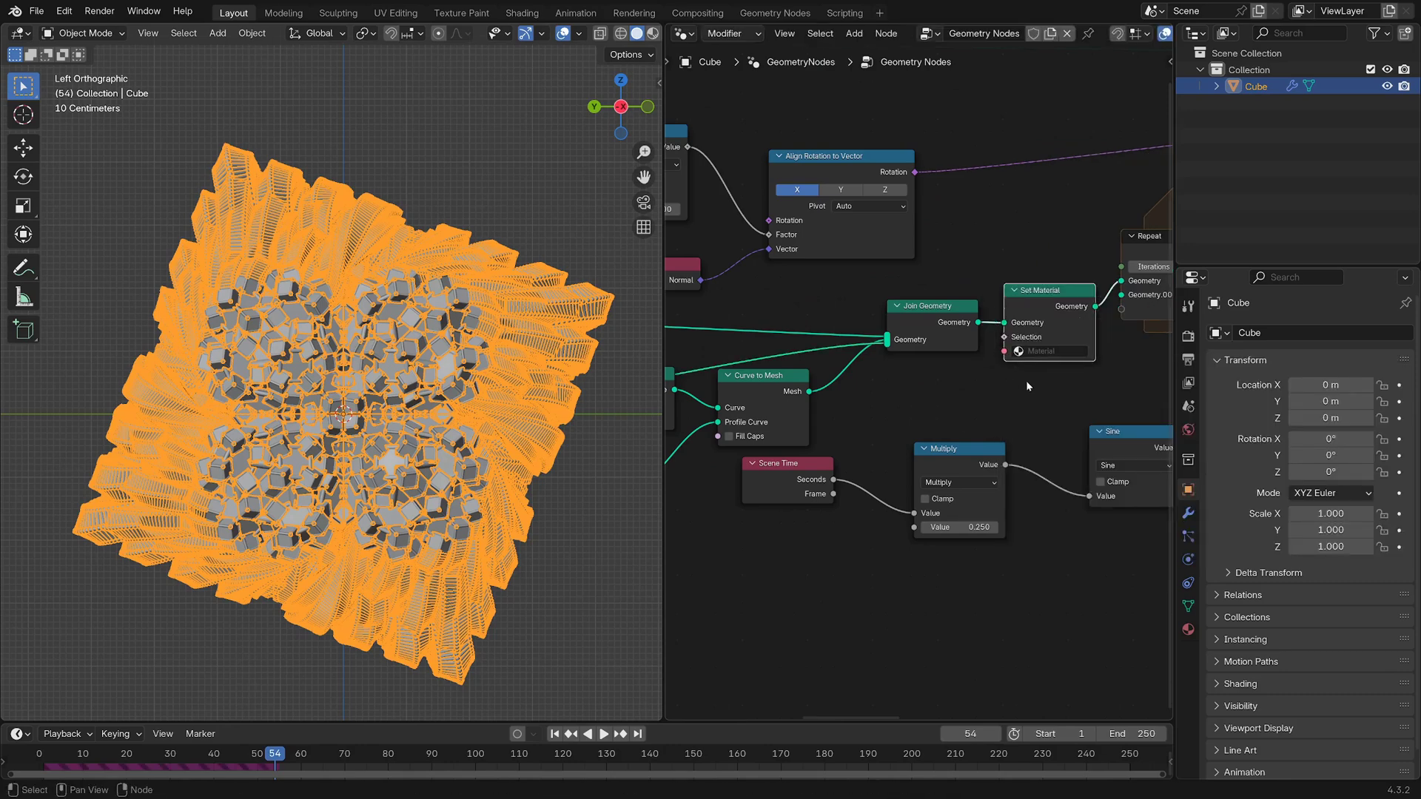
click(1059, 352)
click(1057, 373)
Insert a Realize Instances node between the Simulation zone's output and the Group Output
middle_drag(909, 284, 851, 264)
middle_drag(445, 444, 179, 283)
scroll(1013, 464, down, 3)
middle_drag(1111, 457, 755, 457)
middle_drag(1050, 495, 777, 518)
scroll(1023, 413, up, 4)
middle_drag(1117, 407, 938, 419)
scroll(939, 420, up, 1)
key(shift+a)
text(realiz)
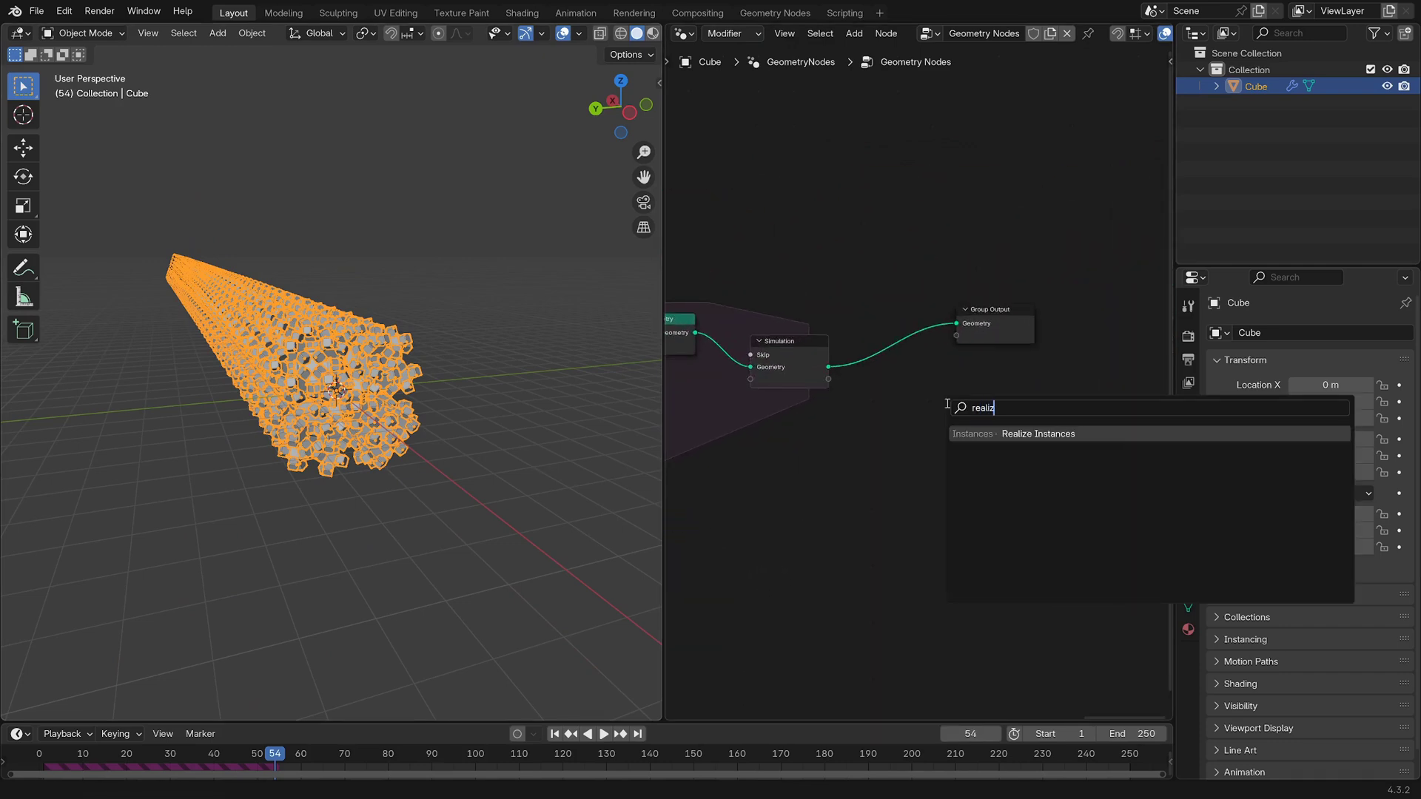
key(Return)
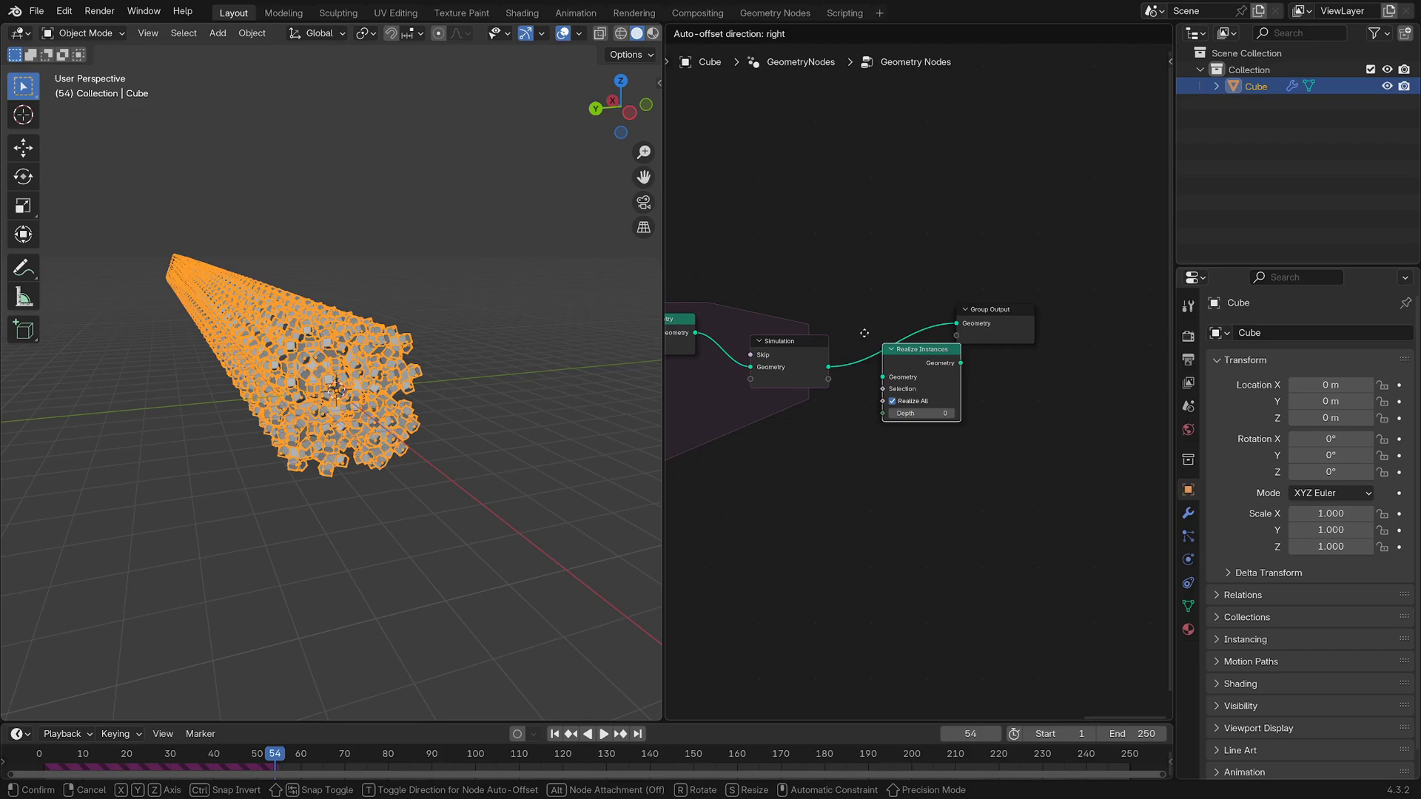
click(868, 341)
Replay the animation from the first frame in the left orthographic view and examine the fractal
middle_drag(444, 384, 381, 396)
key(shift+Left)
key(space)
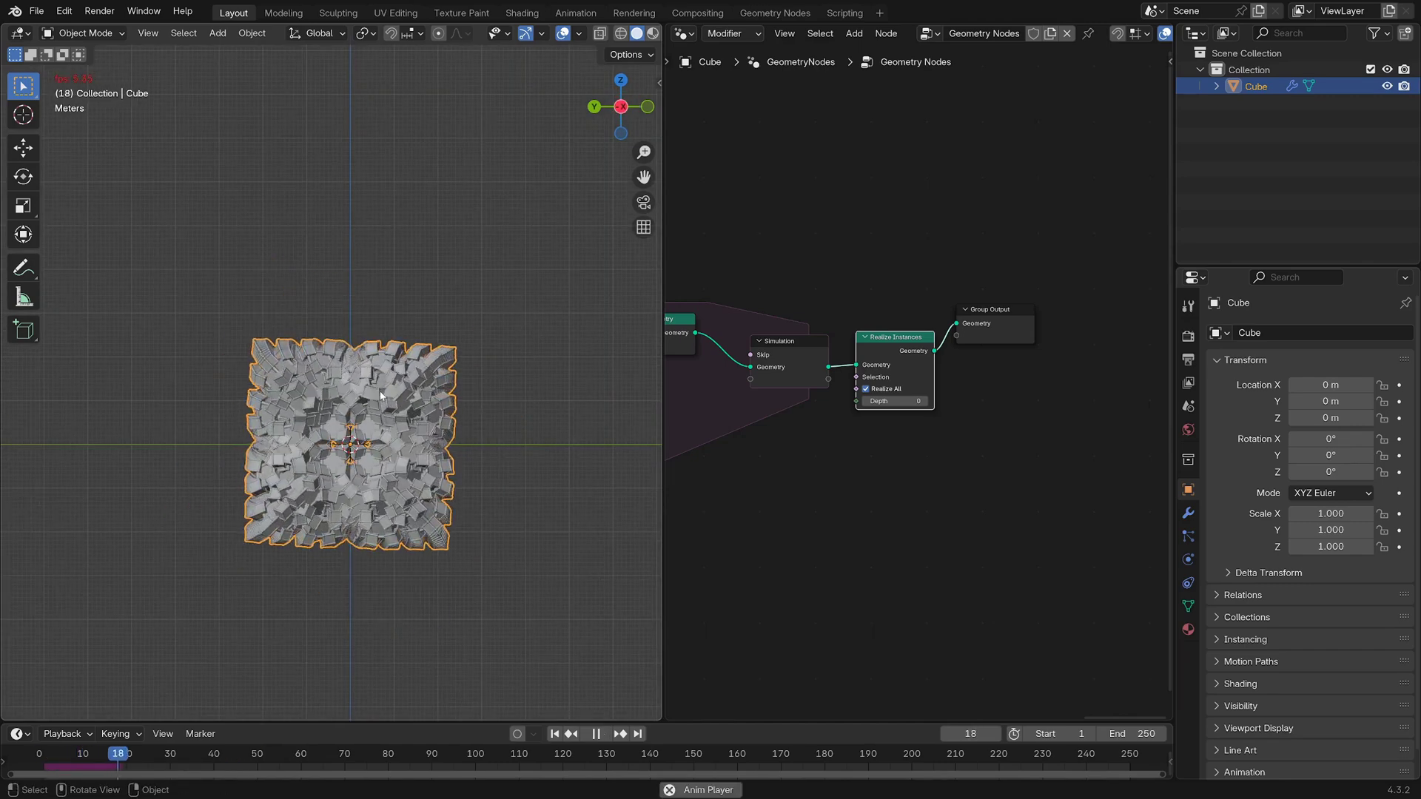
key(space)
scroll(380, 396, up, 4)
Adjust the fractal's material in the Shader Editor, and add an orthographic camera aligned to the left view
key(shift+F3)
drag(908, 258, 1020, 256)
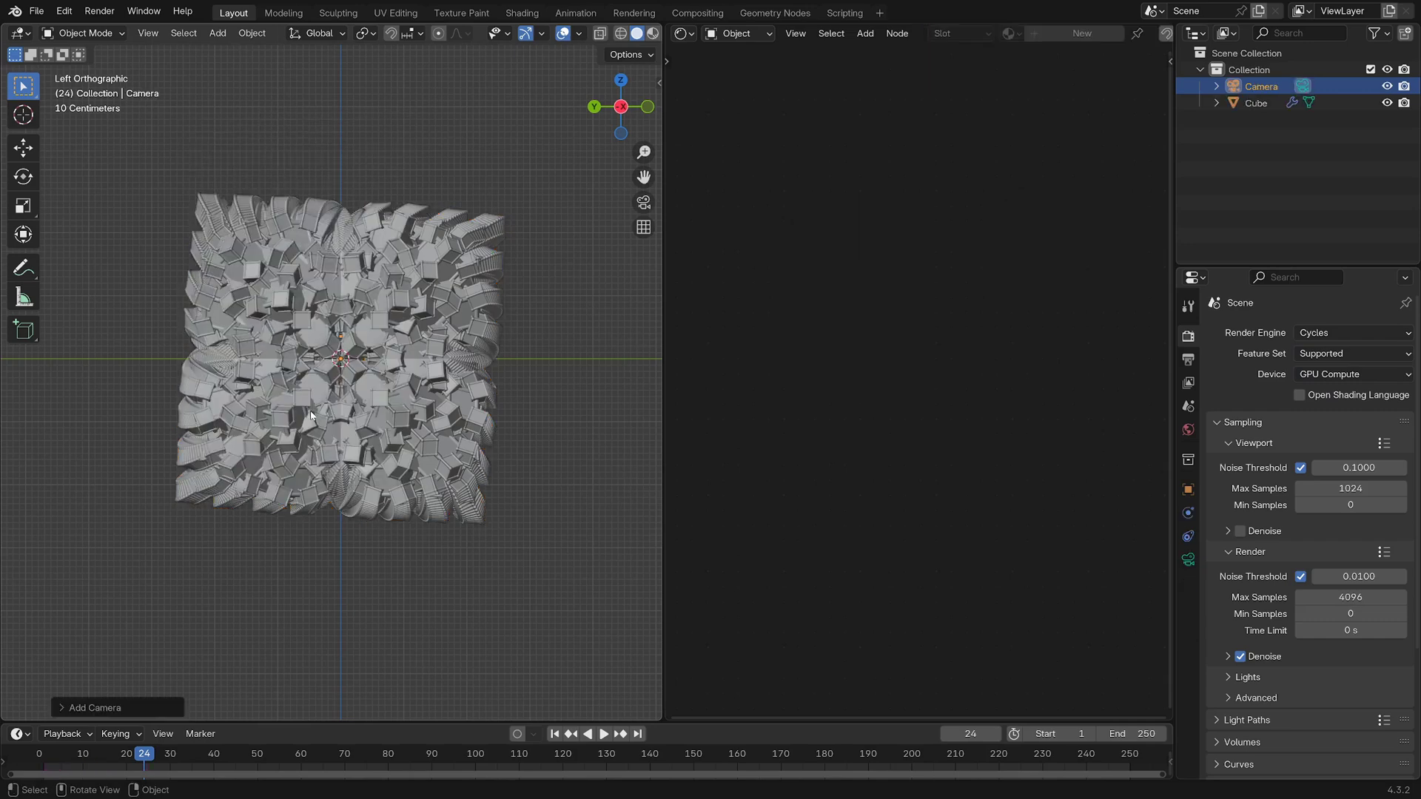
click(147, 32)
click(400, 291)
click(1188, 560)
click(1318, 384)
click(1322, 421)
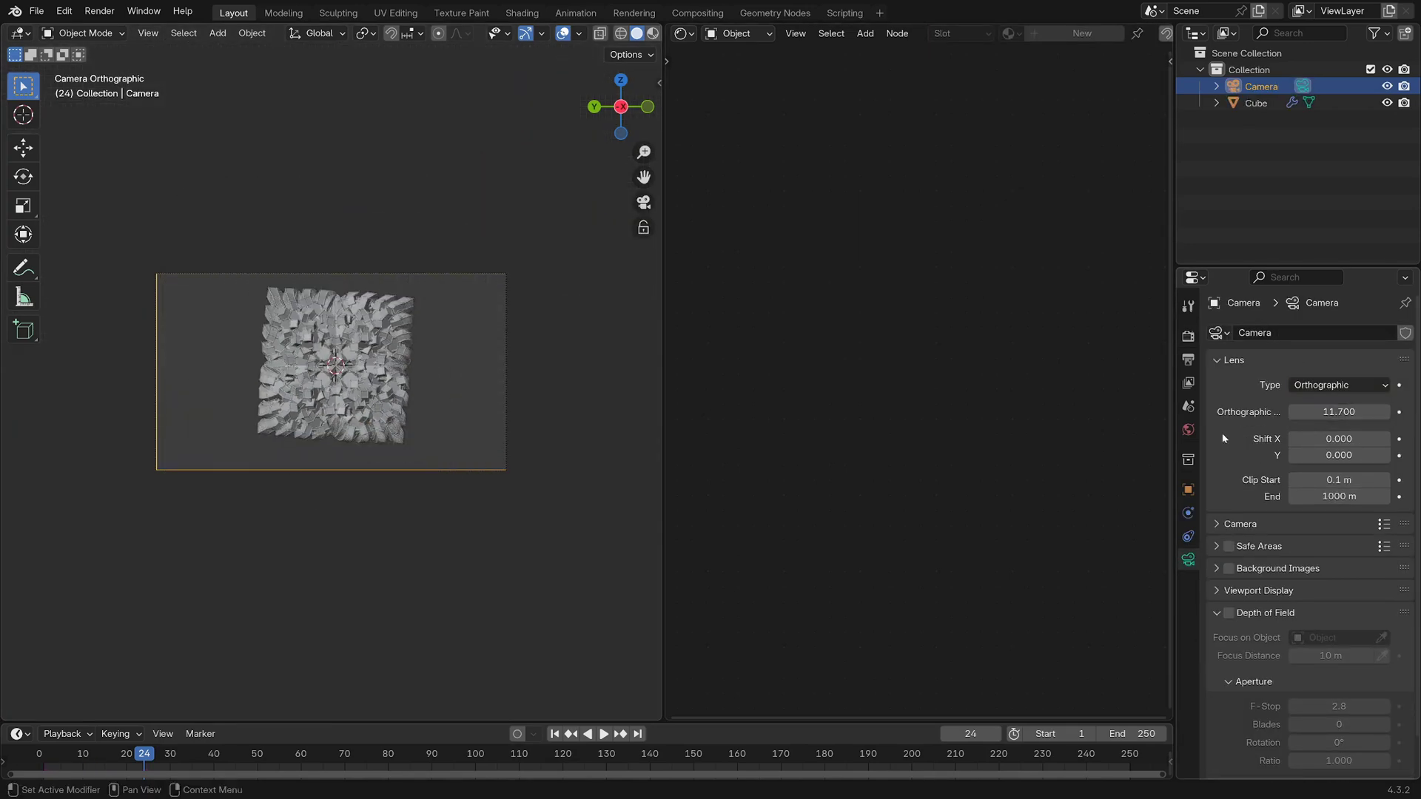
Set the render output to a square resolution of 1000 pixels
click(1188, 336)
click(1188, 359)
click(1350, 354)
text(1000)
key(Return)
drag(1350, 354, 1317, 418)
Place the camera 10 m from the origin along the X axis
click(1188, 560)
click(1188, 489)
text(0)
click(1317, 385)
text(10)
key(Return)
Play the animation from the first frame and set the camera's orthographic scale to 8
scroll(393, 524, up, 1)
key(space)
key(shift+Left)
click(1188, 560)
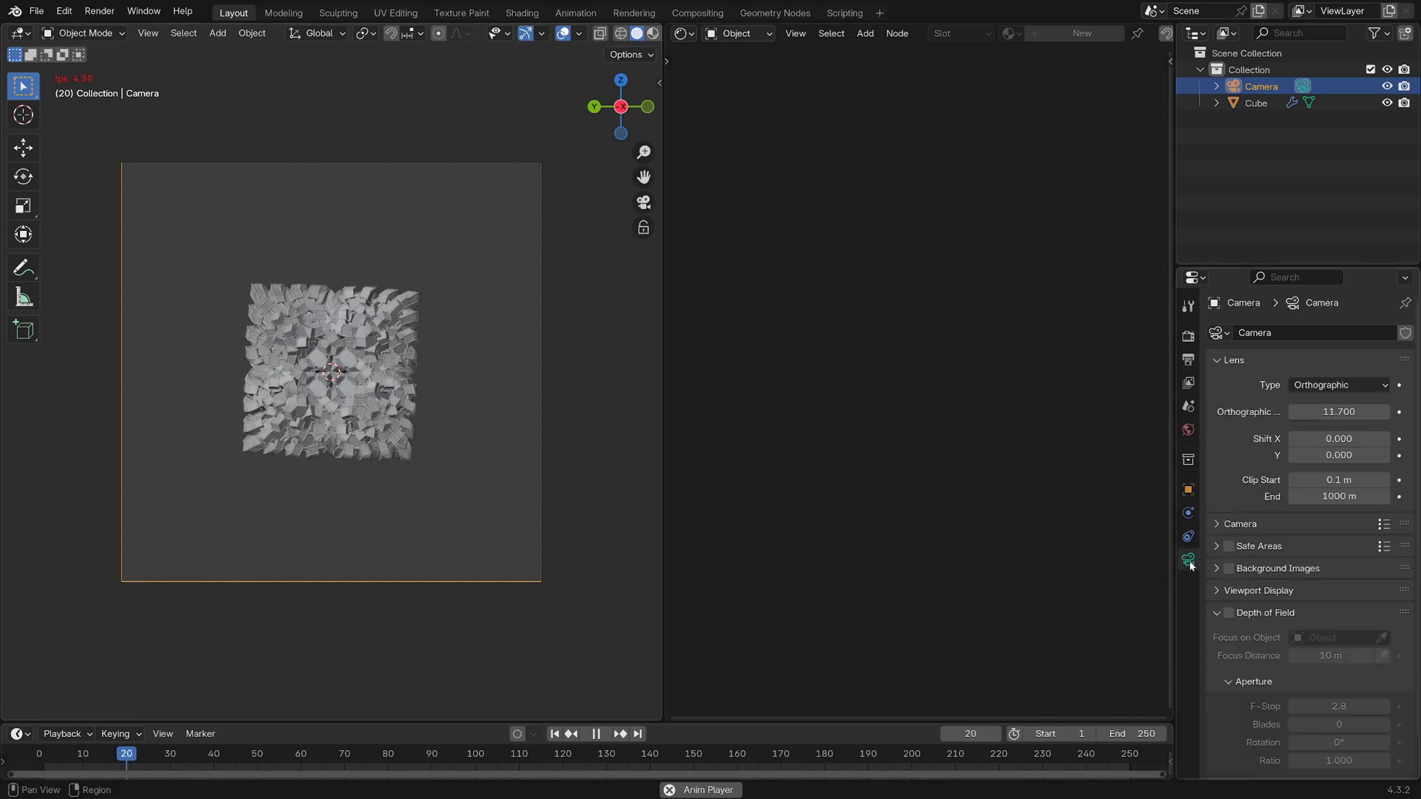
click(1338, 412)
text(8)
scroll(342, 438, up, 1)
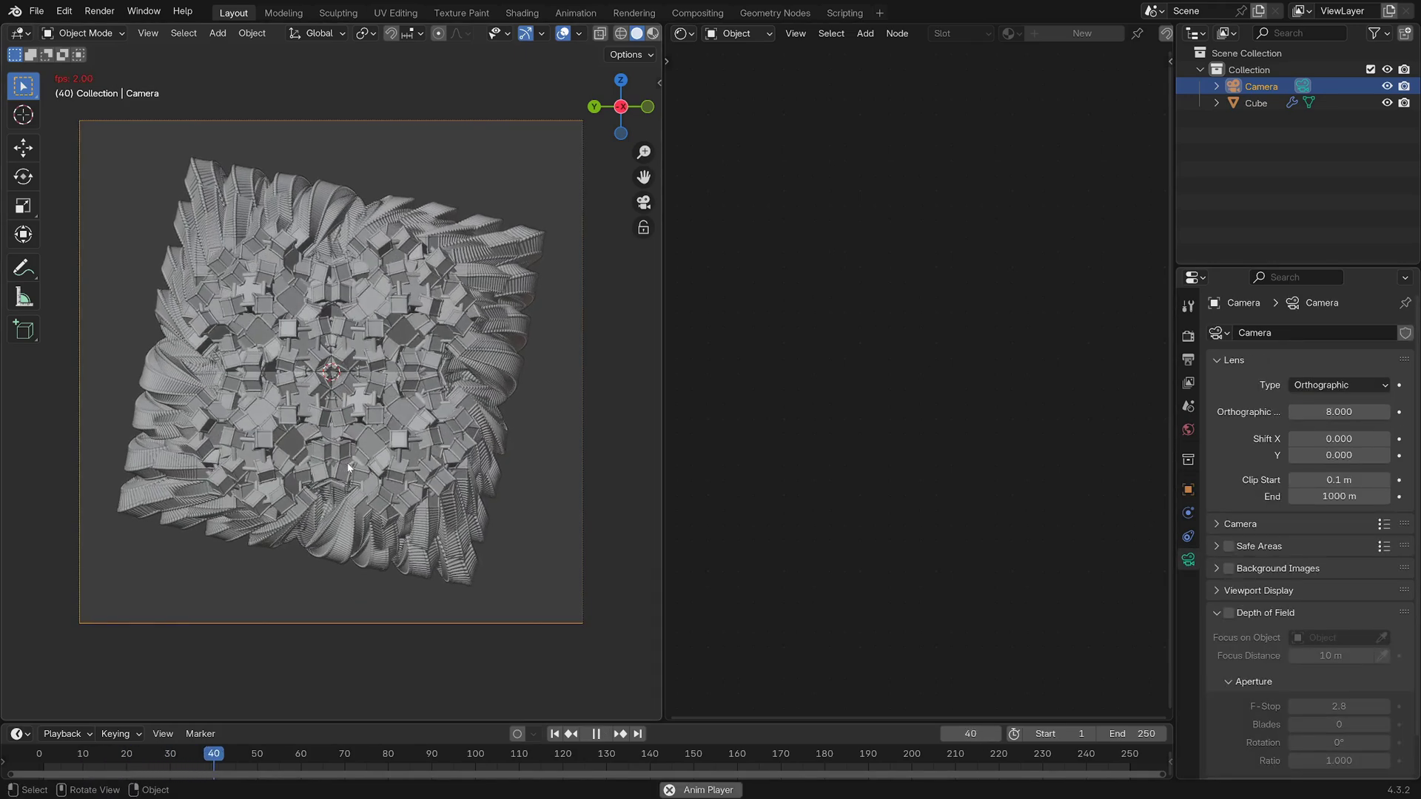
Pause playback, show the camera view in rendered shading, and change the node editor area into a second 3D viewport
key(space)
key(z)
click(685, 33)
click(707, 78)
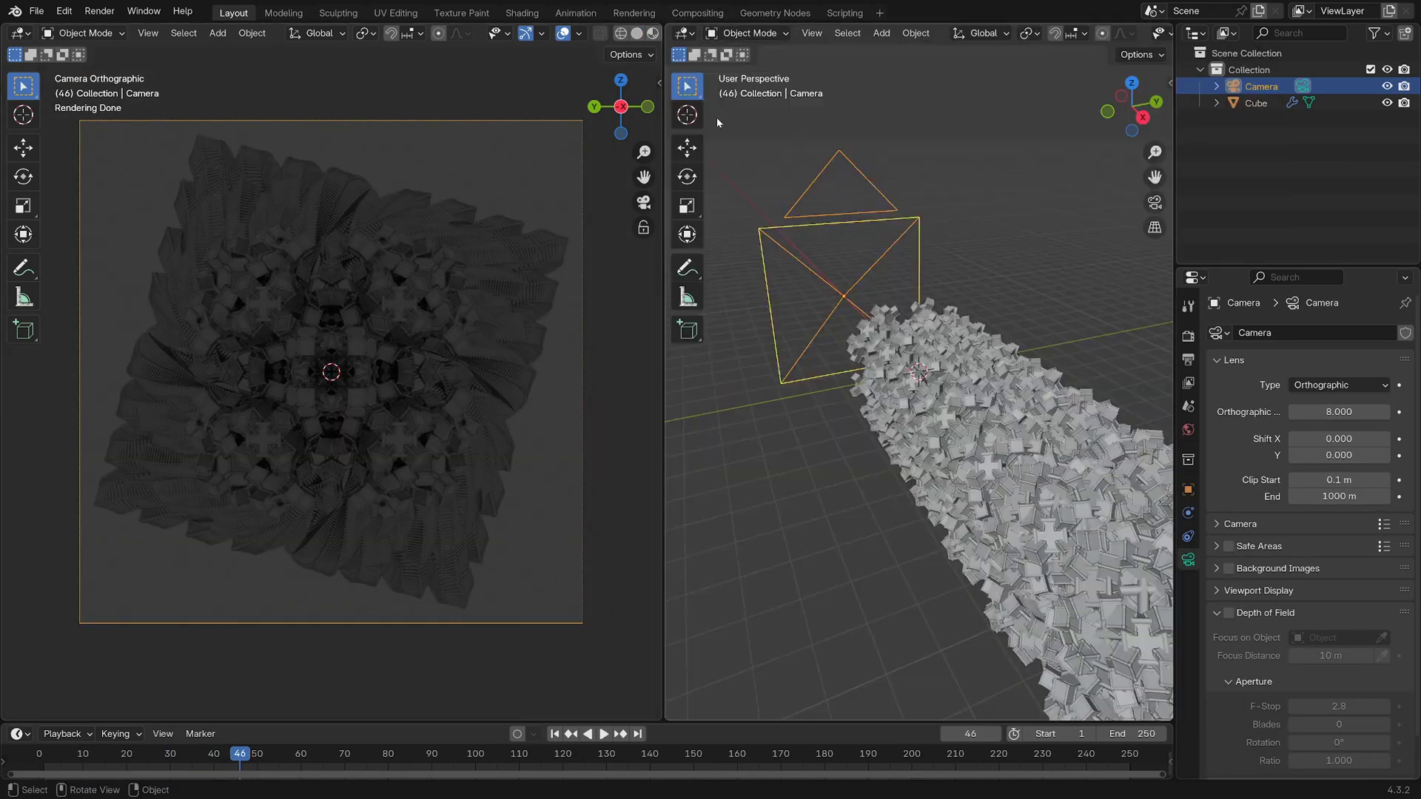
Add a sun light and, in the left orthographic view, rotate it with the trackball to point downward
middle_drag(780, 249, 907, 222)
key(shift+a)
mouse_move(911, 301)
click(1036, 317)
key(ctrl+KP_3)
key(r)
key(r)
click(951, 396)
Set the world background color to black and the sun's strength to 6
click(1188, 430)
click(1345, 437)
drag(1377, 263, 1377, 294)
click(1188, 559)
click(1339, 447)
text(5)
key(Return)
Set the color management look to Very High Contrast and the sun's angle to 20°
click(1188, 336)
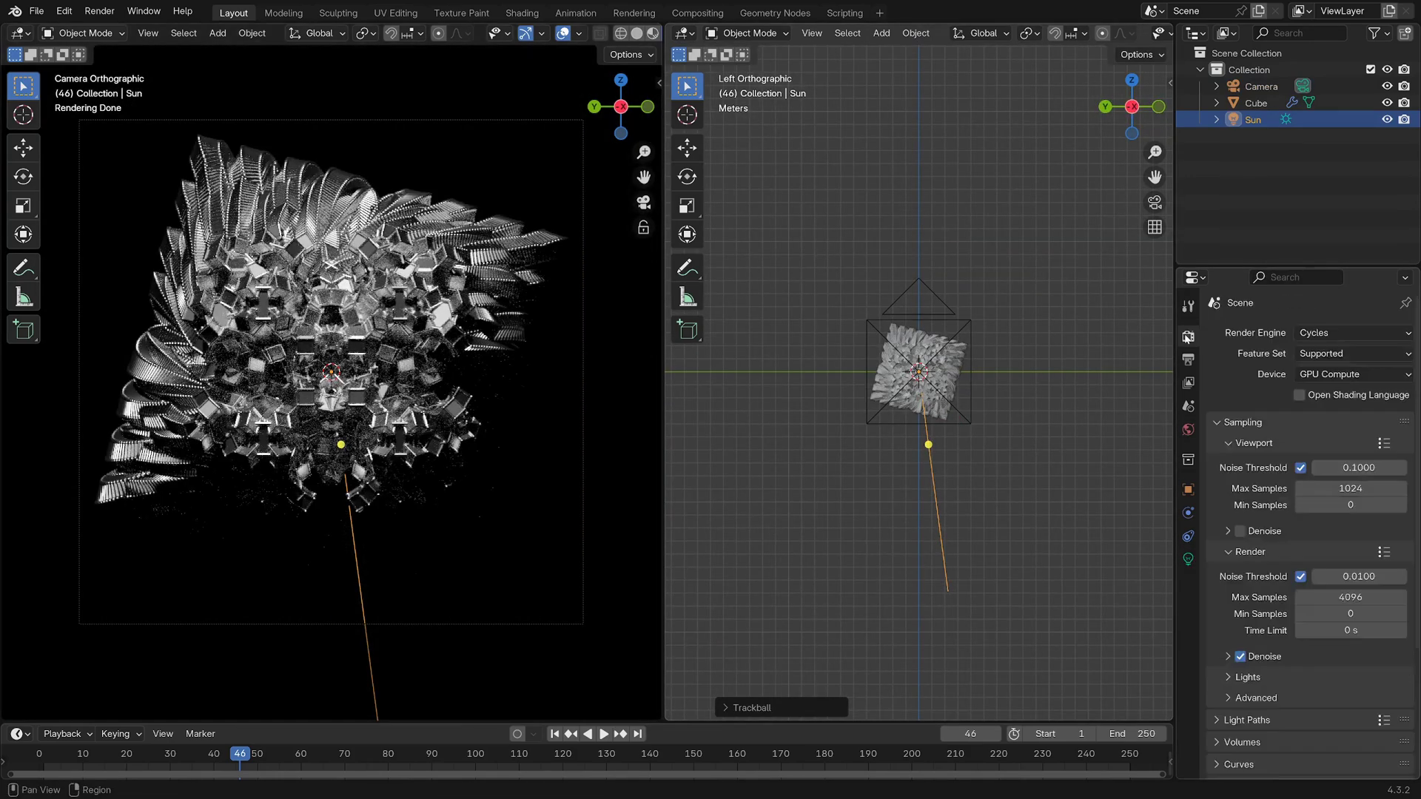
scroll(1318, 663, down, 10)
click(1327, 625)
click(1333, 642)
click(1332, 513)
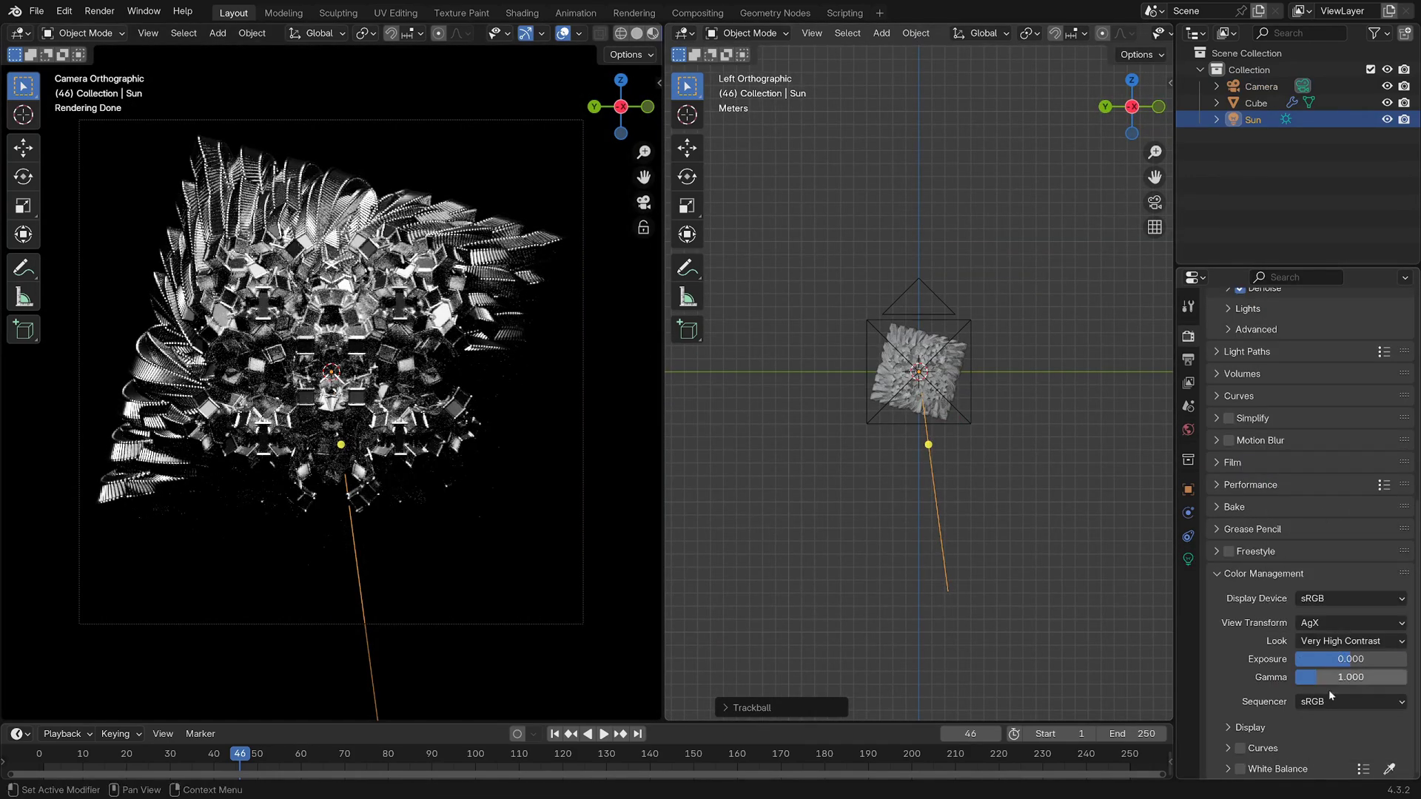
click(1189, 561)
drag(1325, 470, 1354, 470)
Duplicate the sun, rotate the copy toward the fractal's upper left, and give it a 79.1° angle and orange color #FF8A4D
key(shift+d)
click(947, 461)
key(r)
key(r)
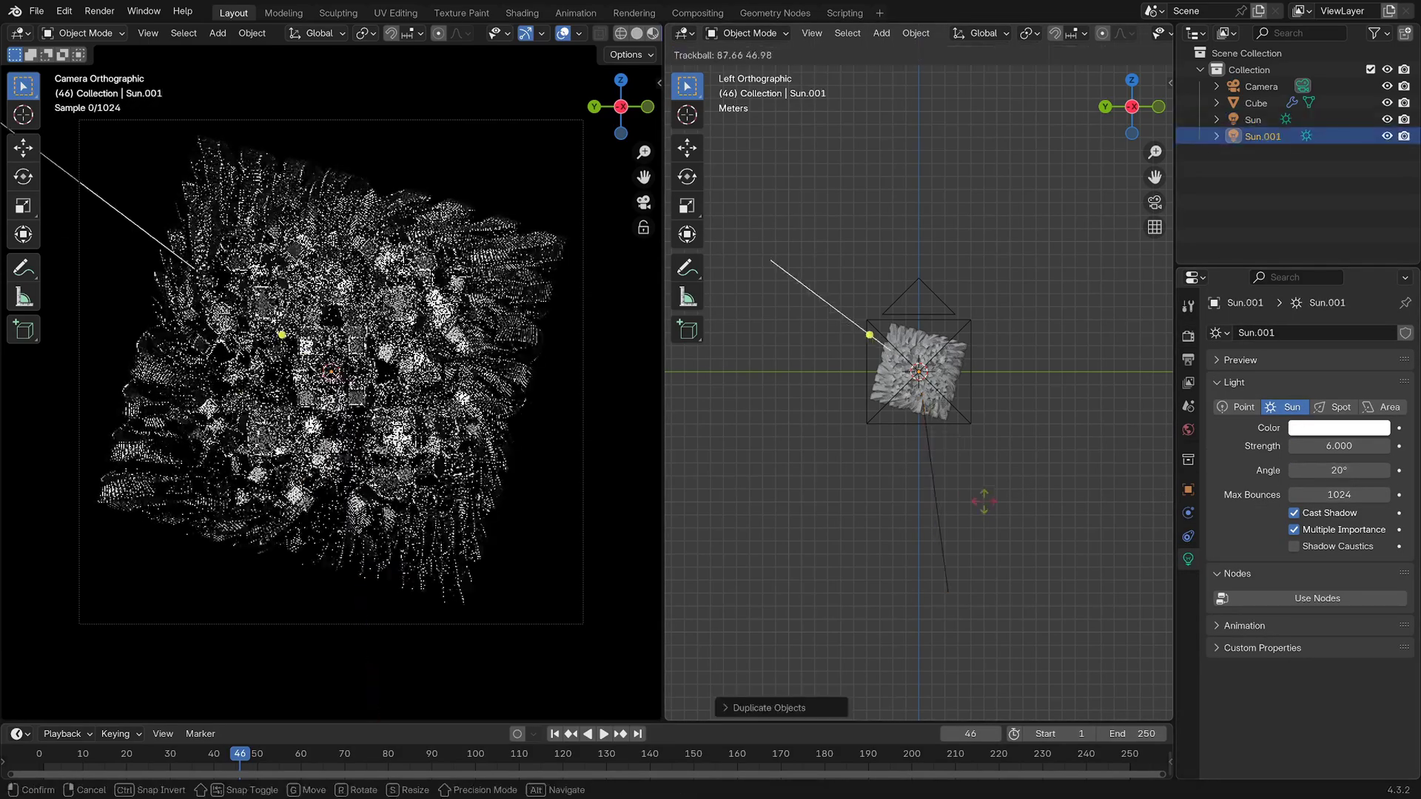
key(Return)
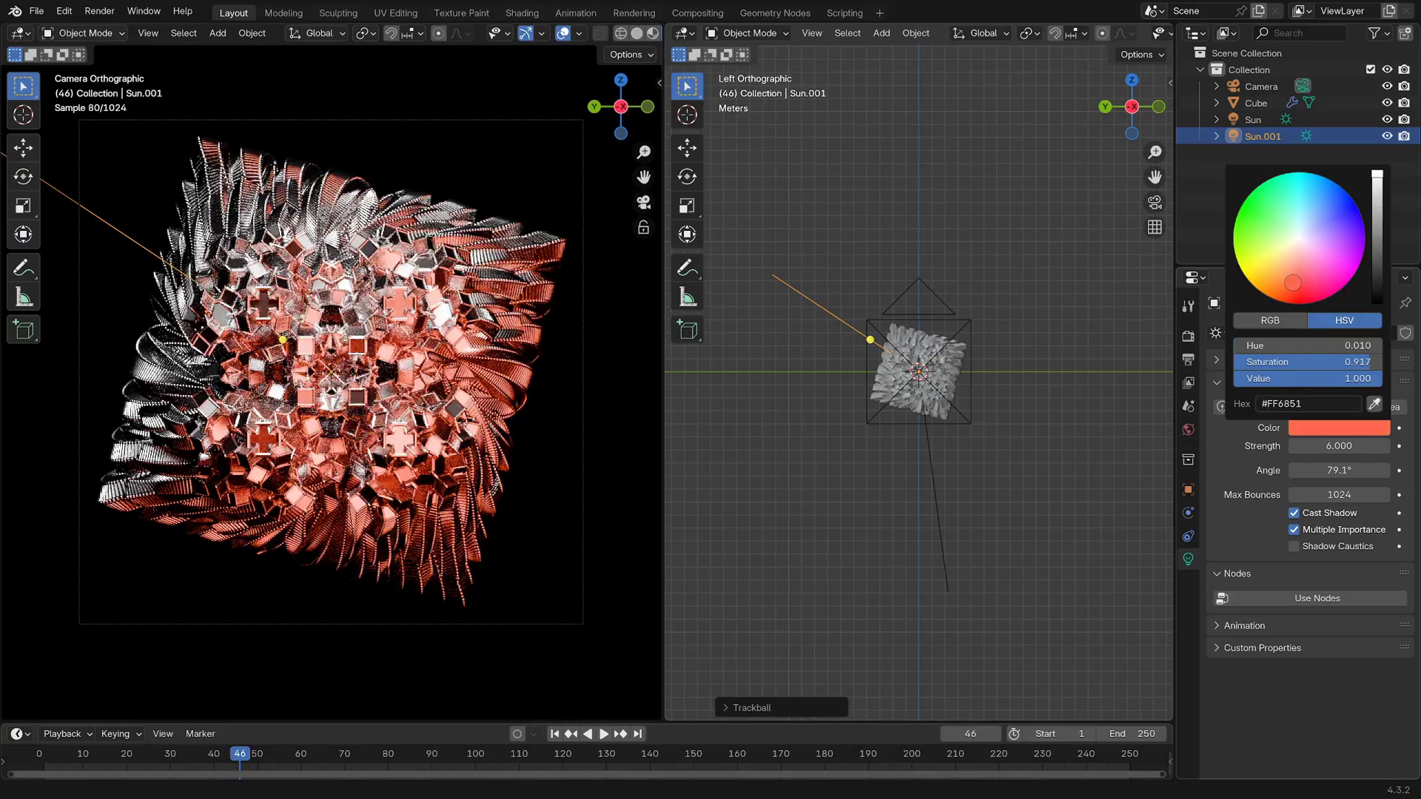
drag(1293, 283, 1283, 282)
Duplicate the orange sun, rotate the new copy toward the fractal's upper right, and set its strength to 2
key(shift+d)
key(r)
click(831, 546)
key(r)
key(r)
click(859, 518)
key(Return)
Recolor the sun lights, making Sun.002 red and Sun.001 light blue
click(1338, 427)
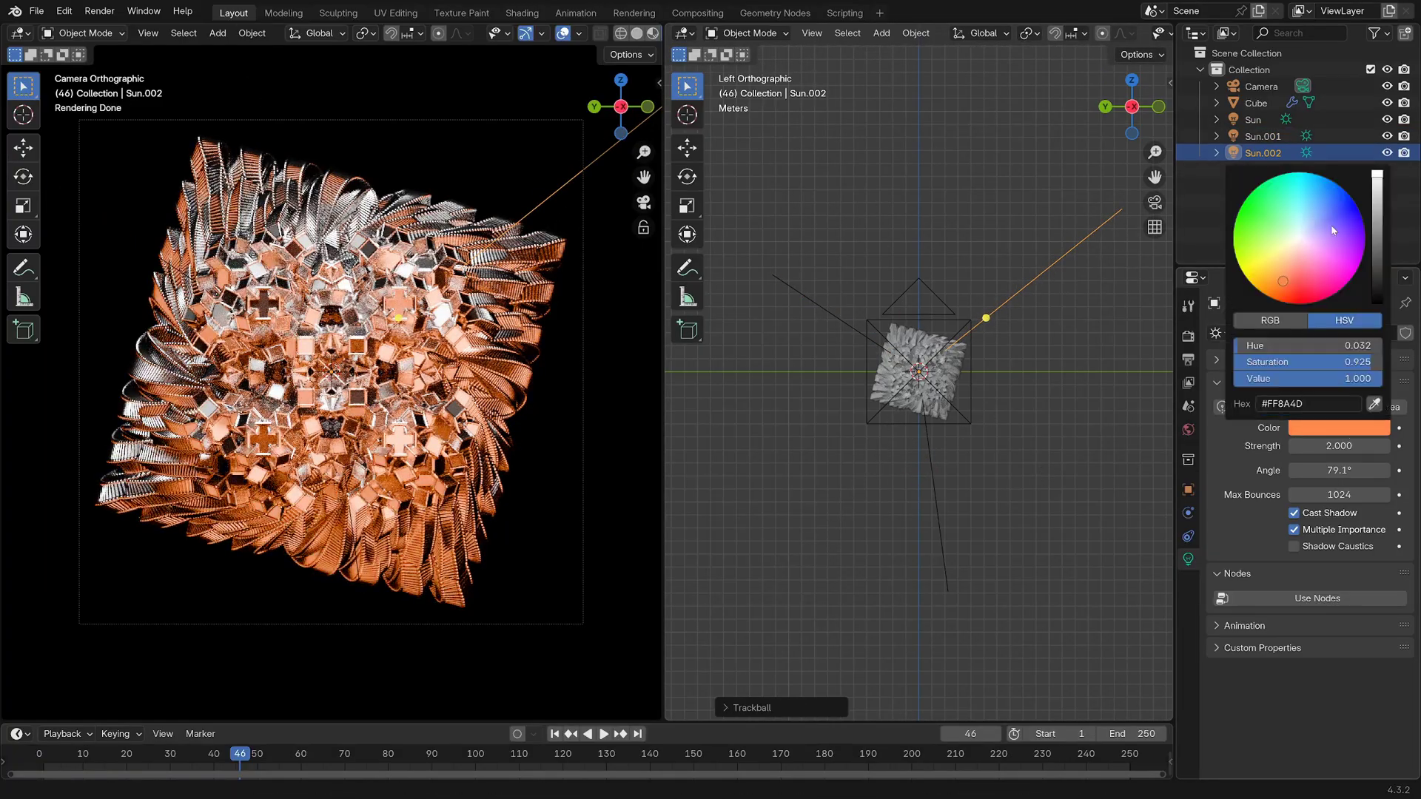
drag(1332, 231, 1269, 244)
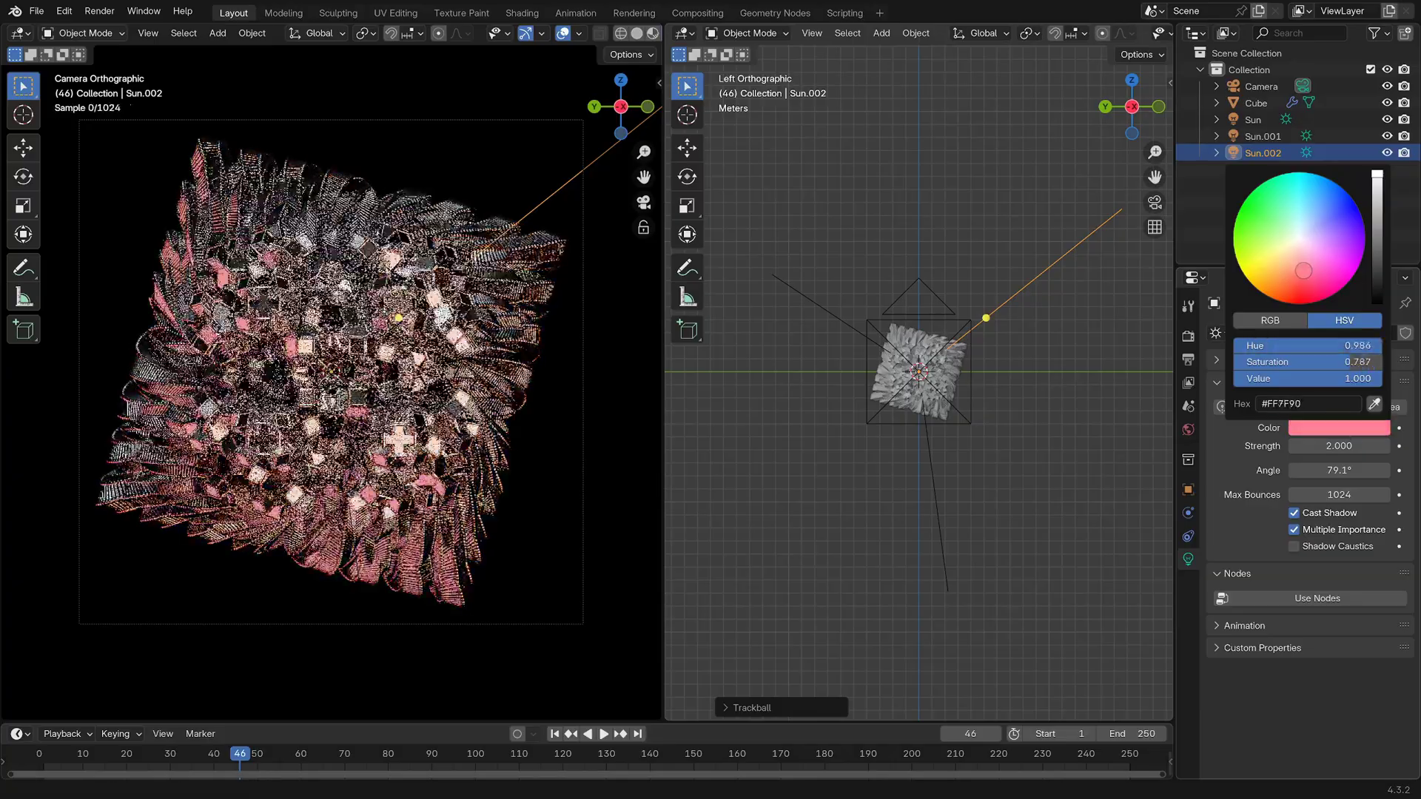
click(1263, 136)
click(1339, 428)
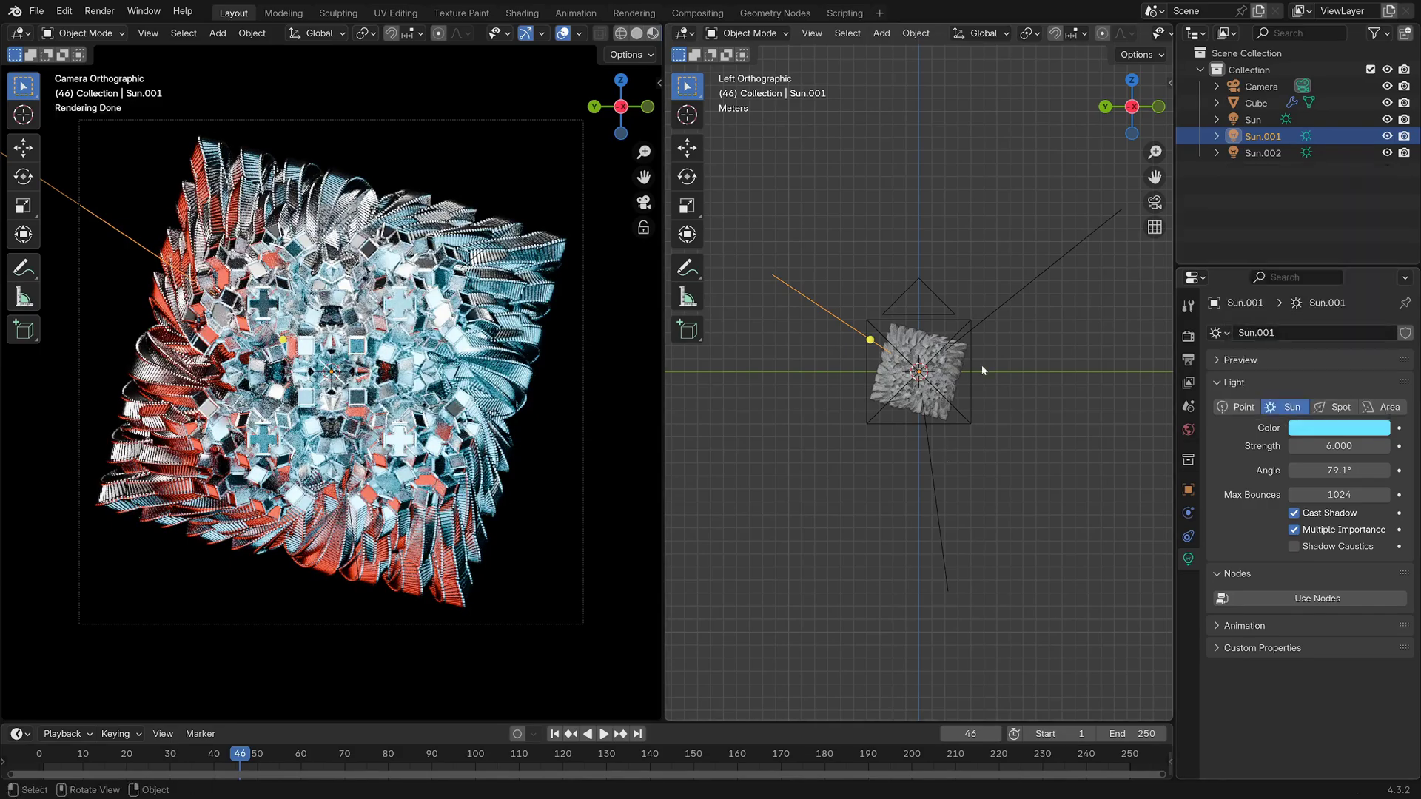
click(1263, 153)
click(1315, 428)
Rotate the red sun closer to the fractal's upper right and swing the light blue sun to its lower left
key(r)
key(r)
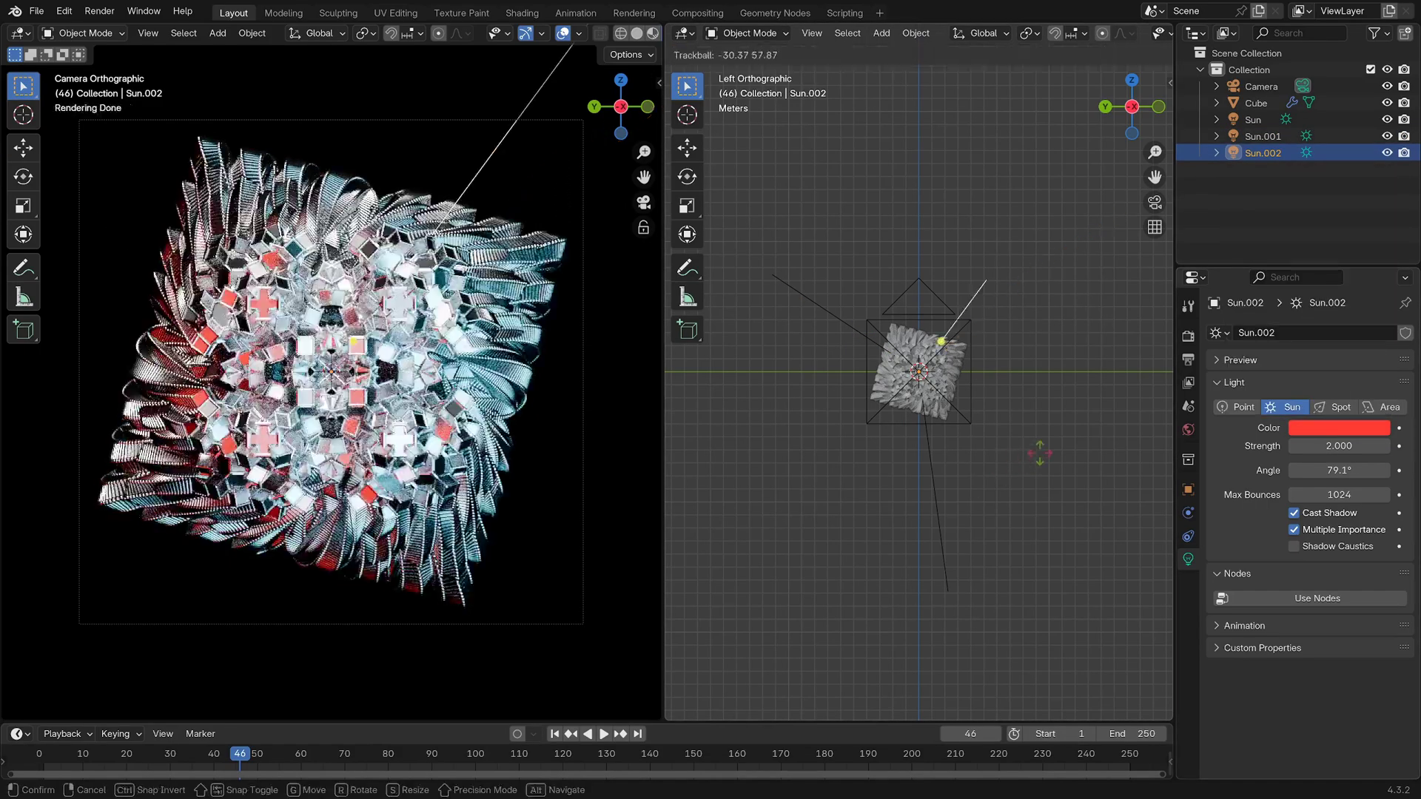
click(1036, 454)
click(1262, 137)
key(r)
click(967, 209)
Refine the rotation of the red and light blue suns, and set the light blue sun's strength to 2
click(938, 496)
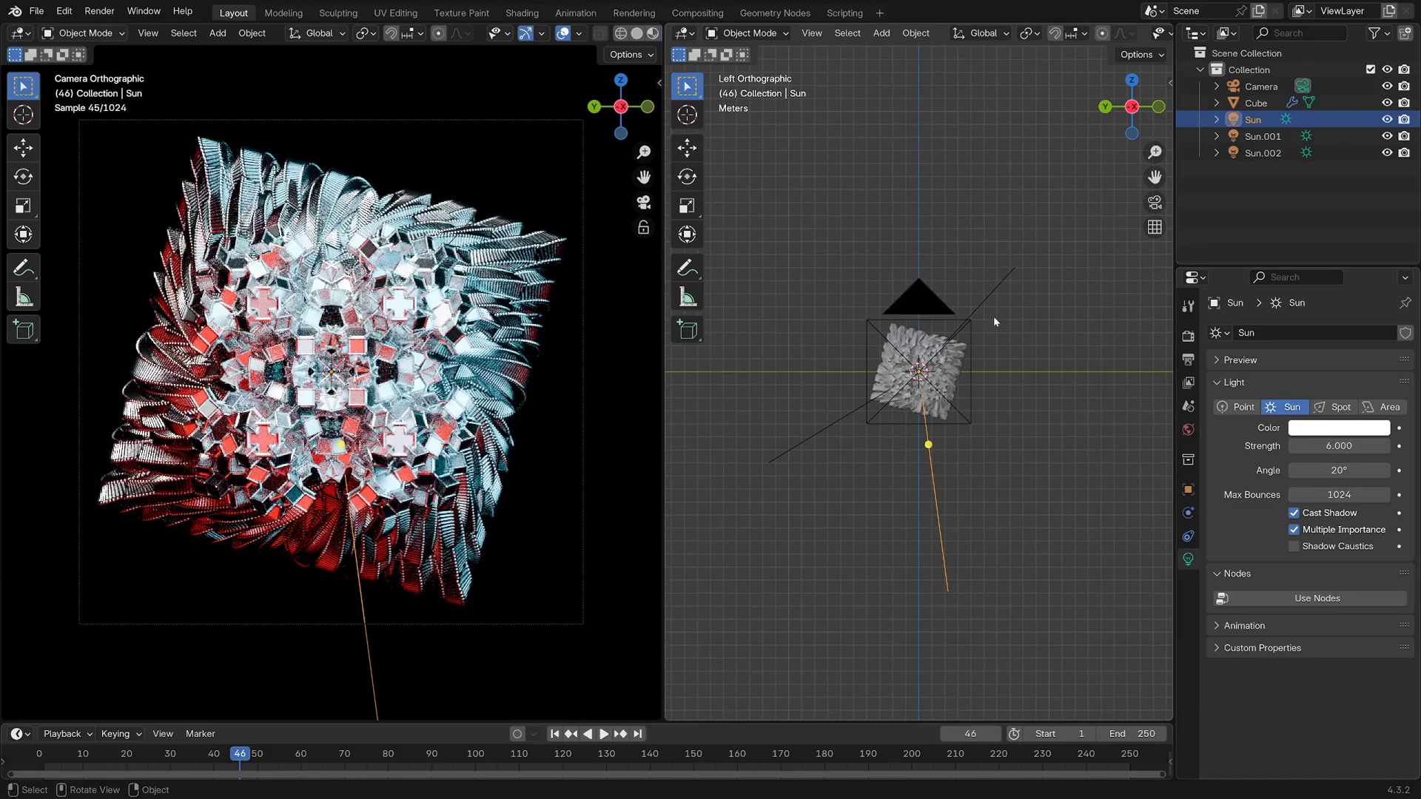
click(985, 301)
click(851, 400)
click(829, 426)
click(1338, 428)
mouse_move(1291, 194)
mouse_down()
mouse_move(1291, 169)
mouse_move(1290, 194)
mouse_up()
click(934, 481)
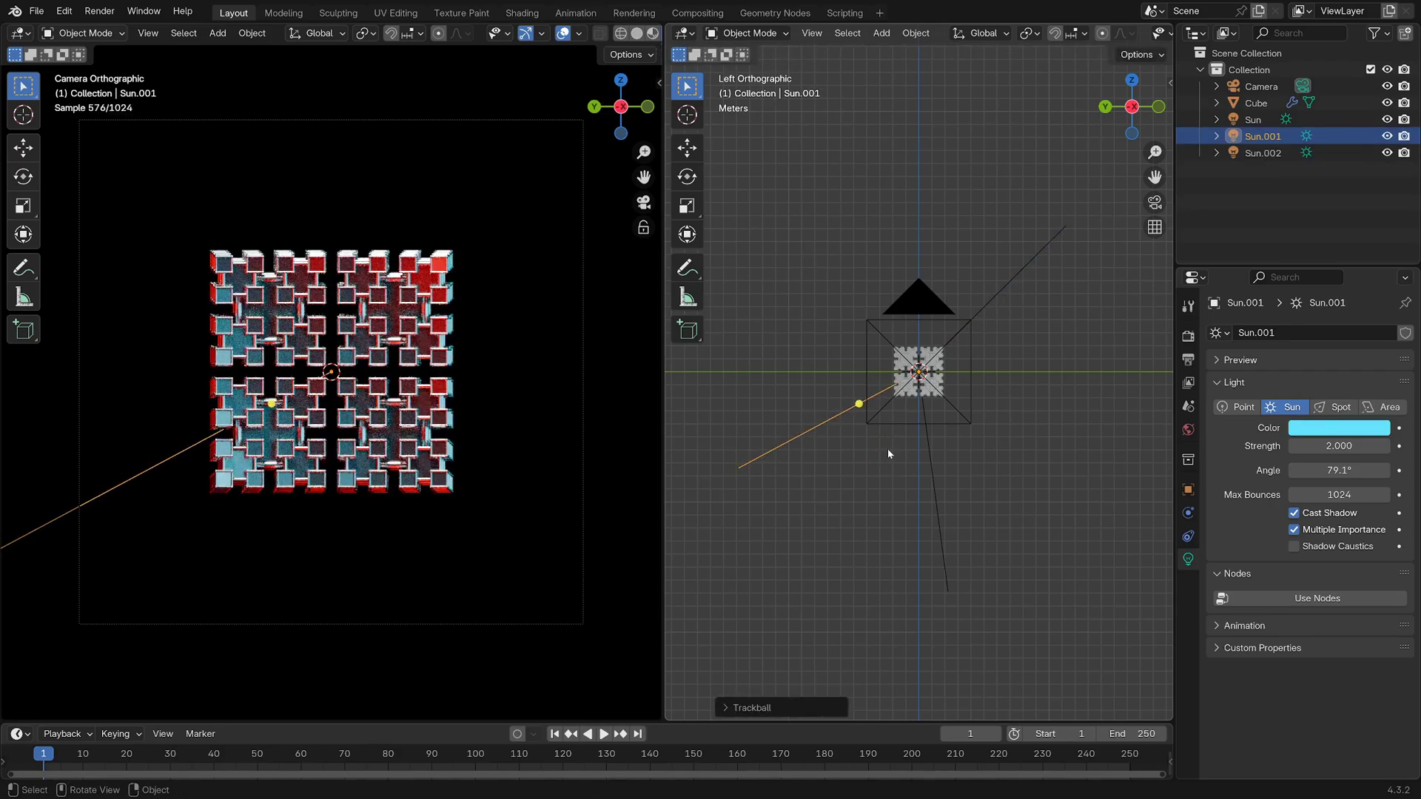
Play the animation in the rendered camera view with overlays hidden, pausing to examine the lighting, and select the cube
key(space)
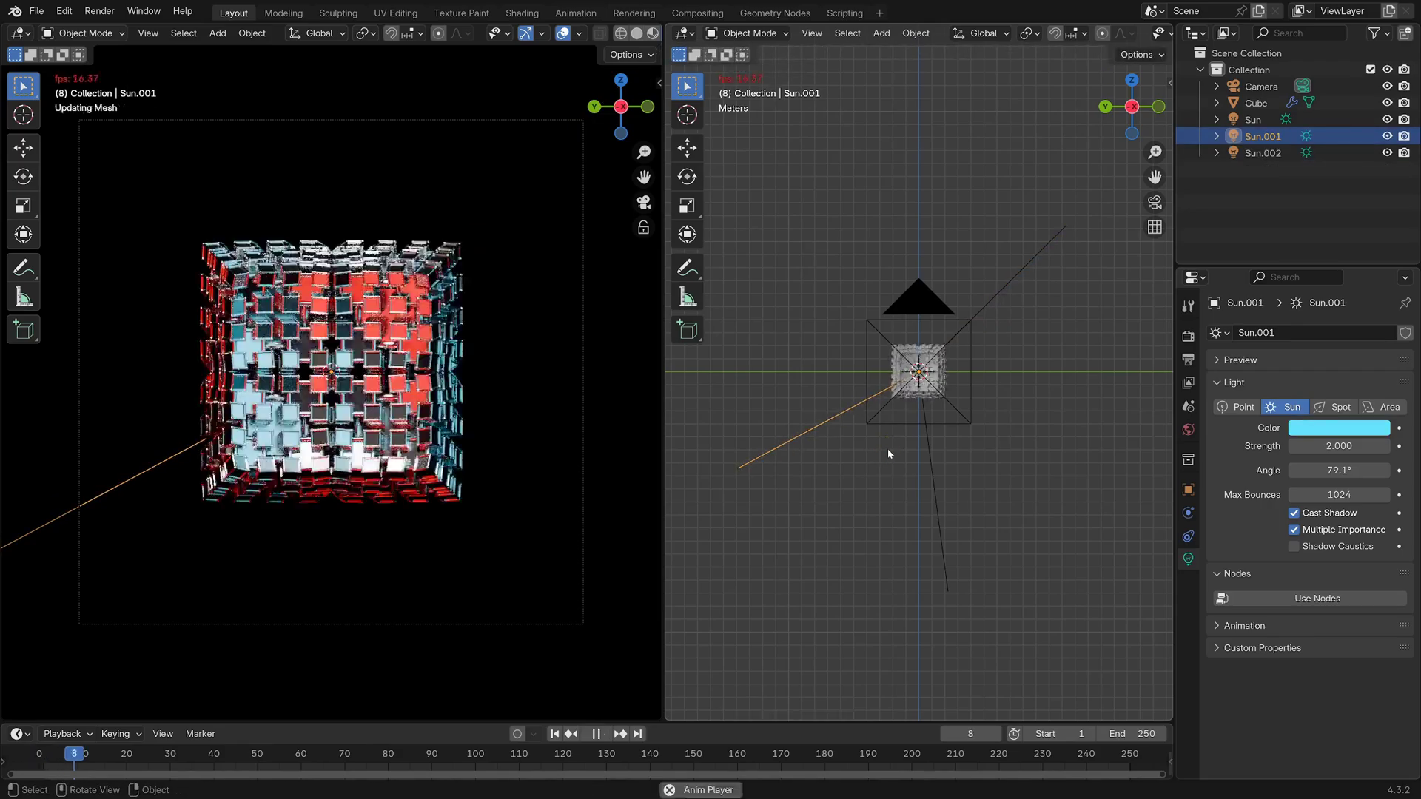
key(space)
key(space)
key(space)
scroll(455, 492, up, 1)
key(shift+alt+z)
key(space)
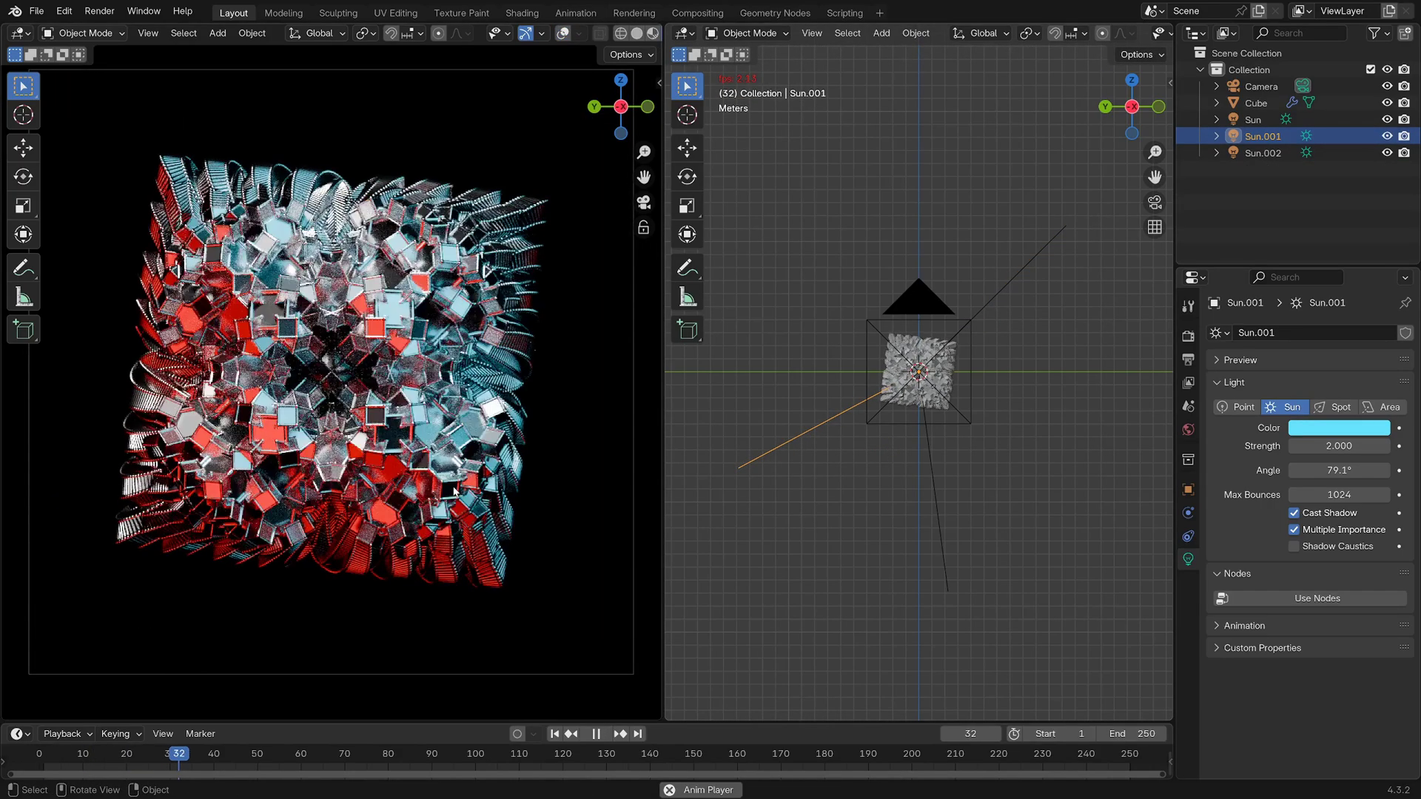
key(space)
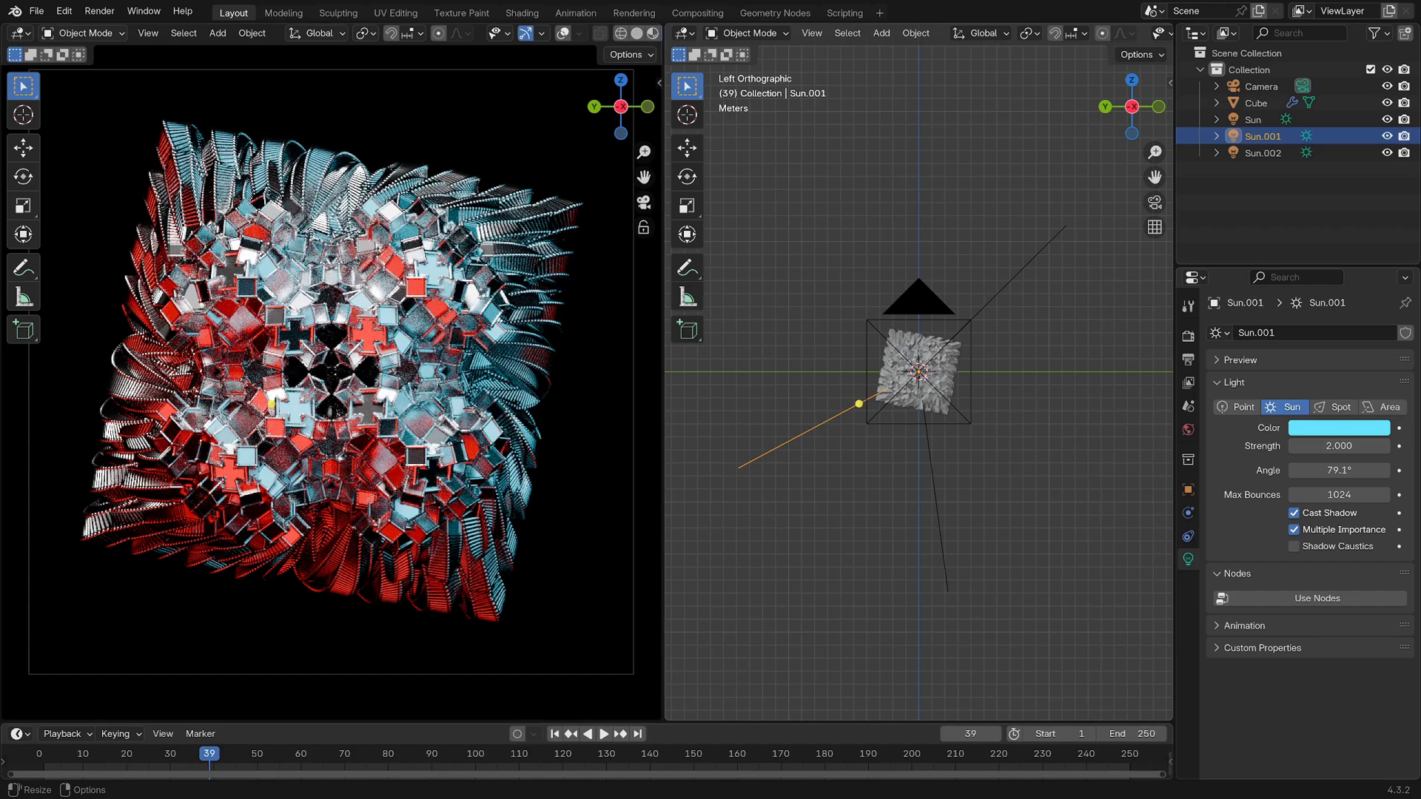
click(343, 490)
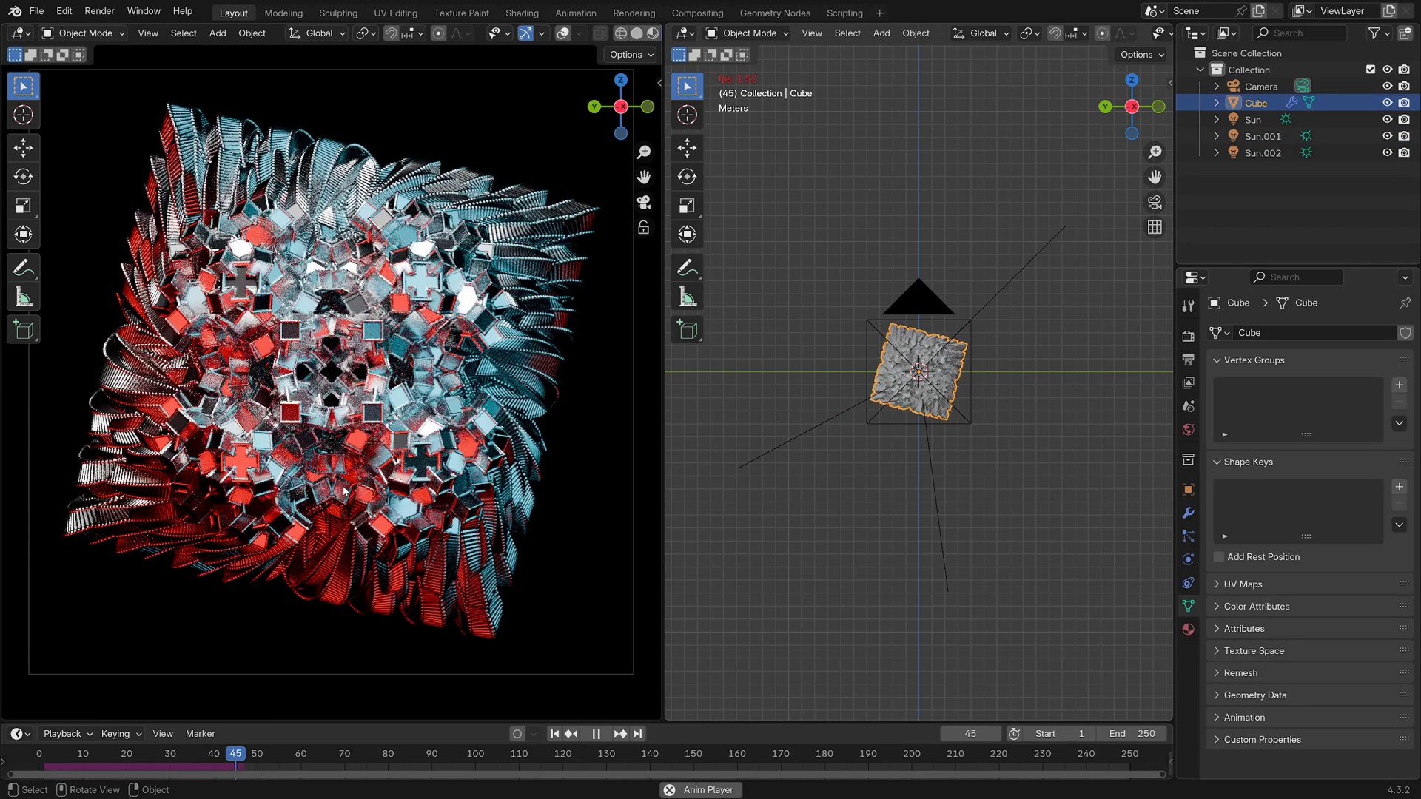
scroll(344, 490, down, 2)
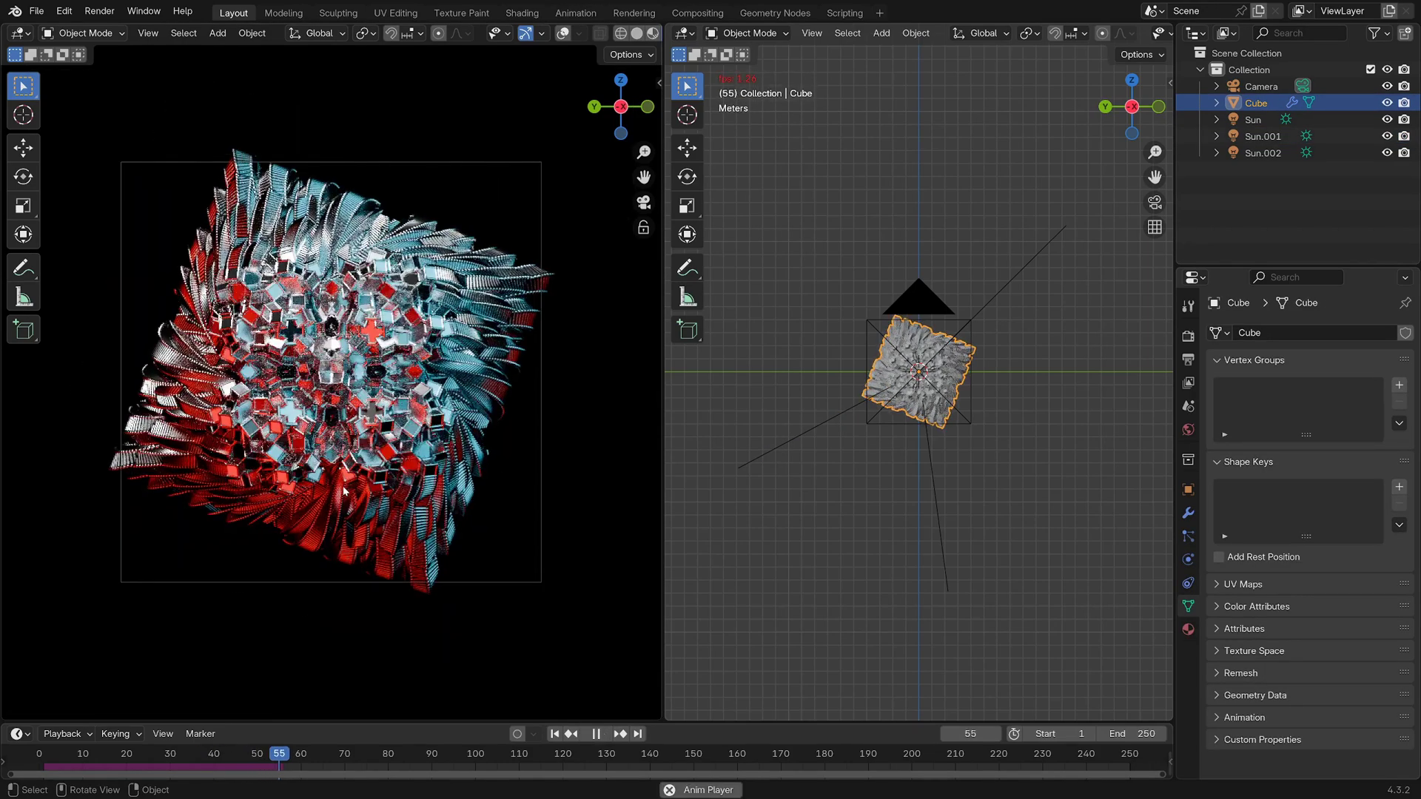